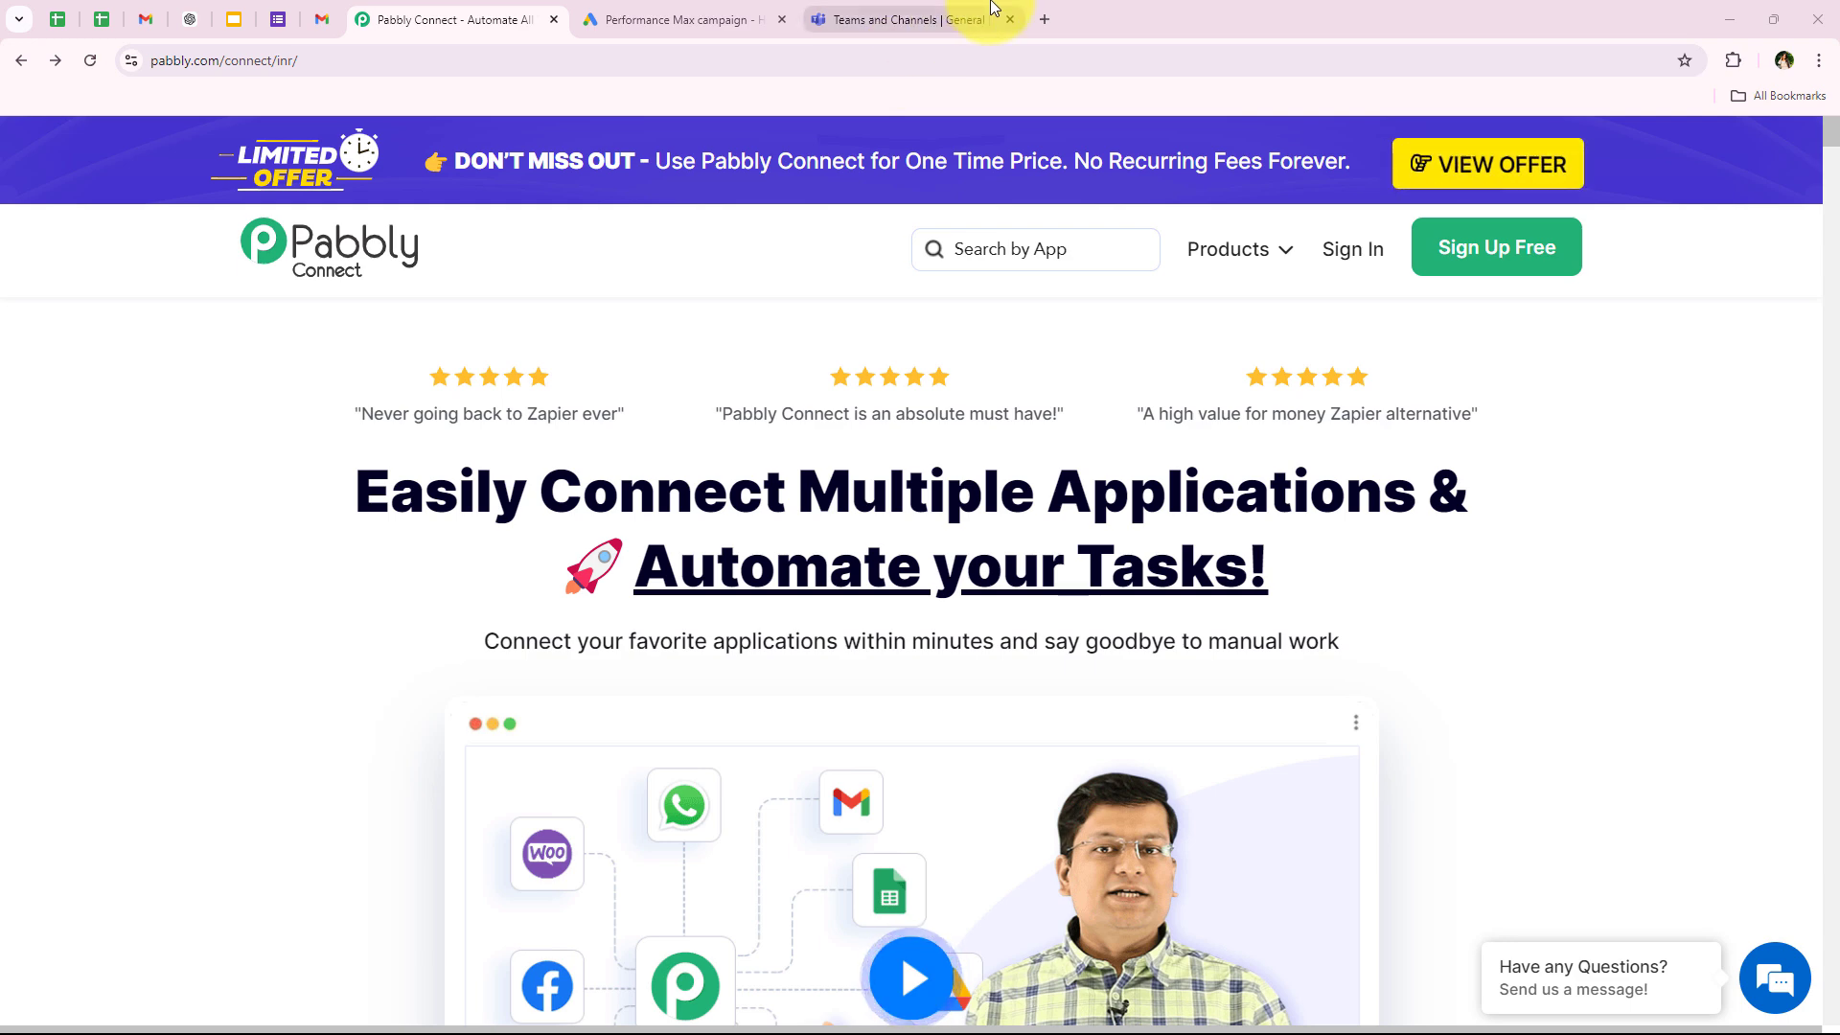
Bring up the Sales Team General channel showing the sample 'New Google Ads Lead Alert!' post.
left_click(969, 17)
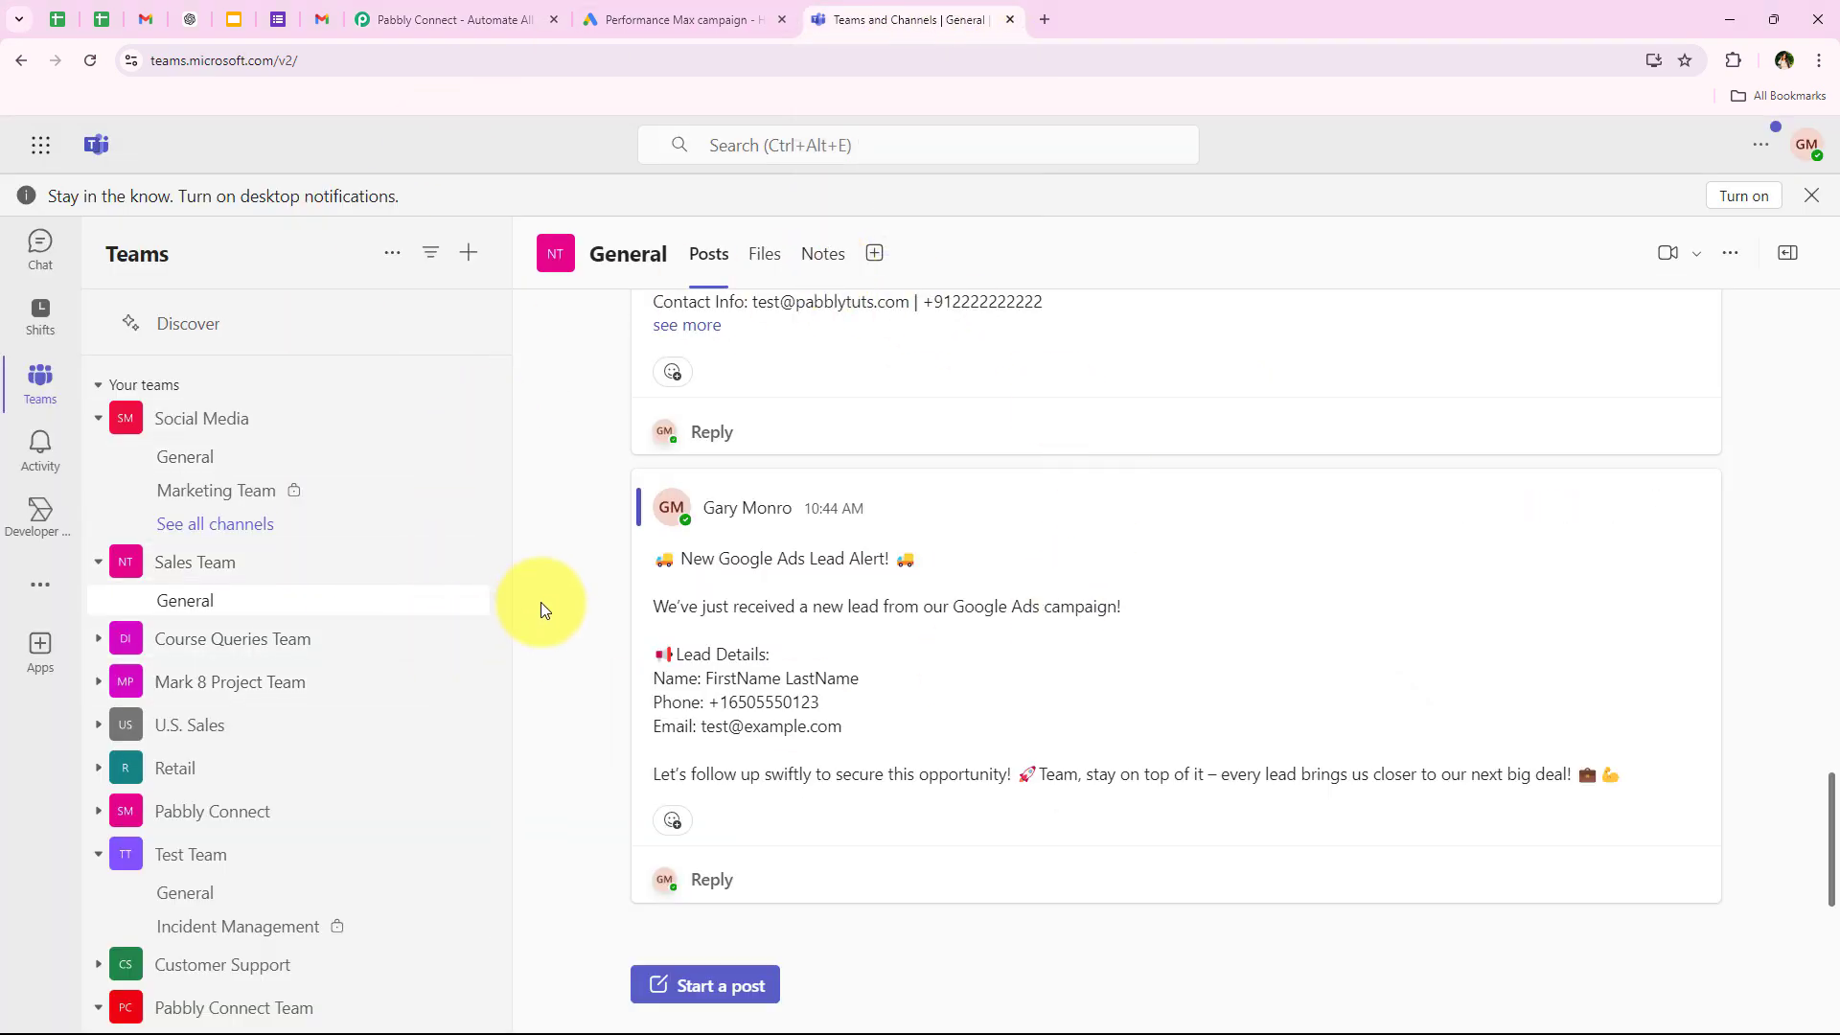
View the Performance Max campaign draft, then go back to the Pabbly Connect homepage.
left_click(602, 21)
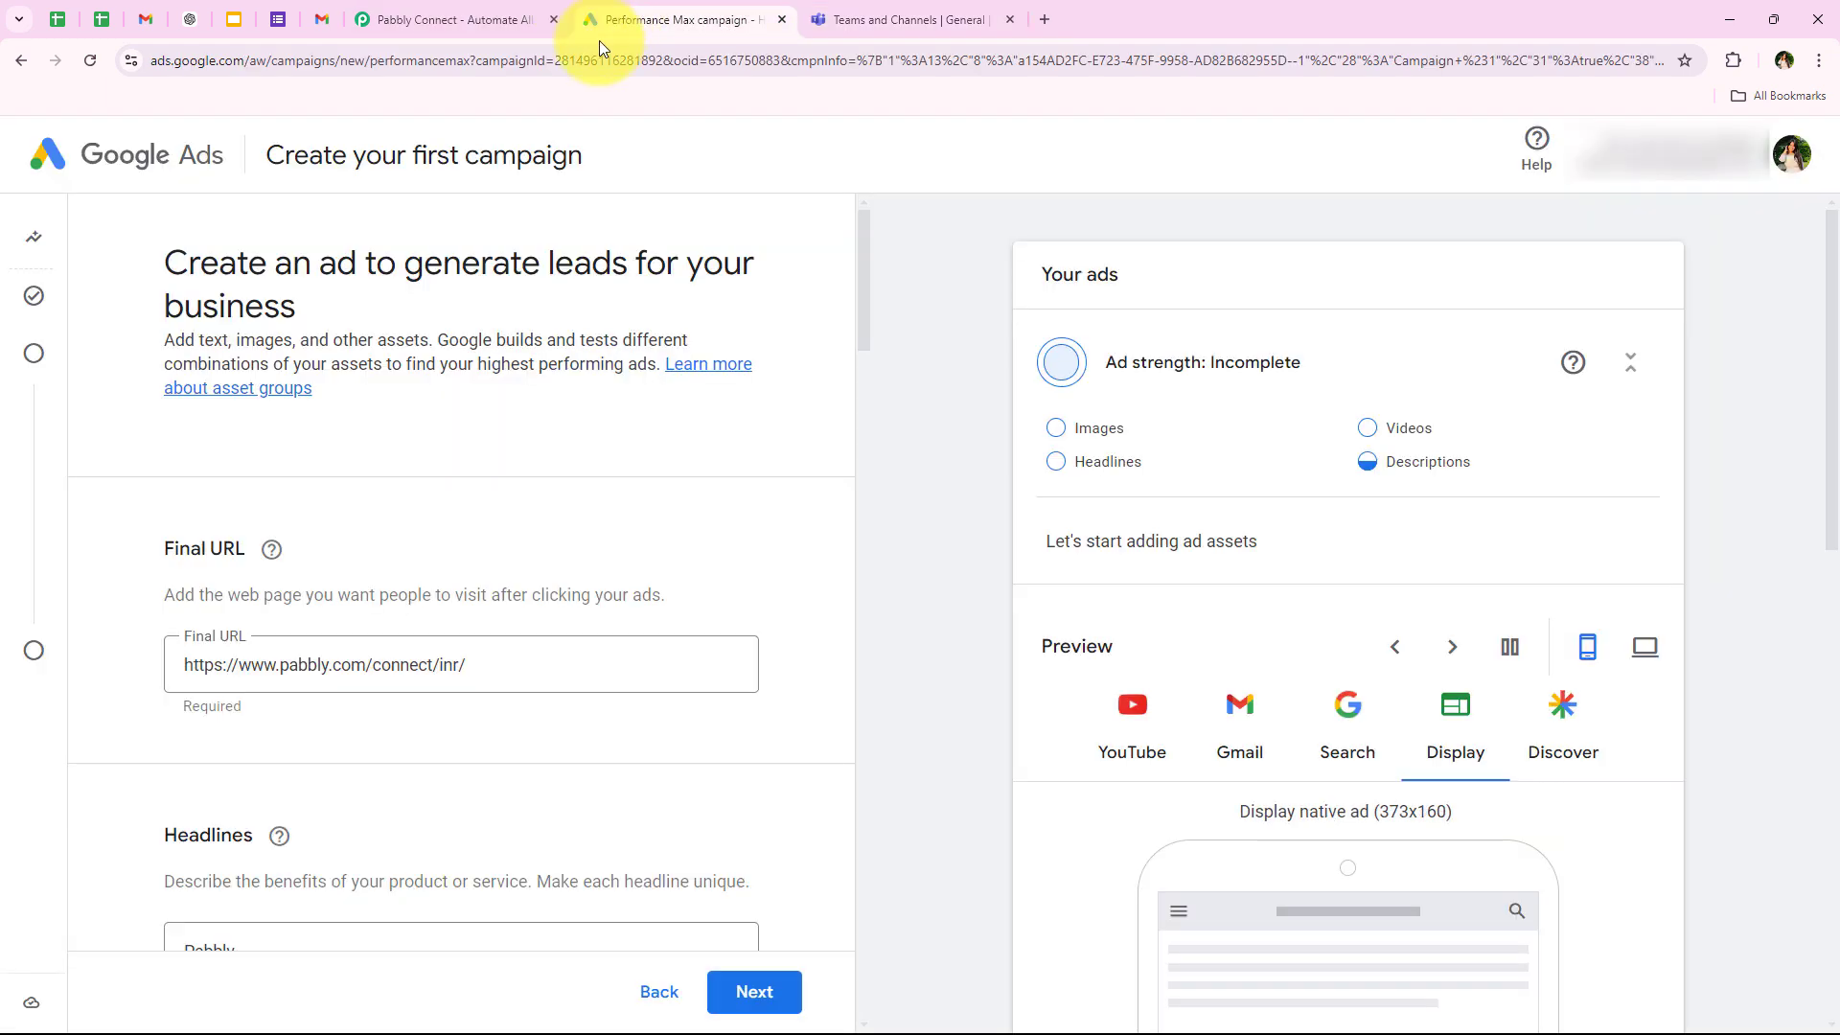
left_click(463, 12)
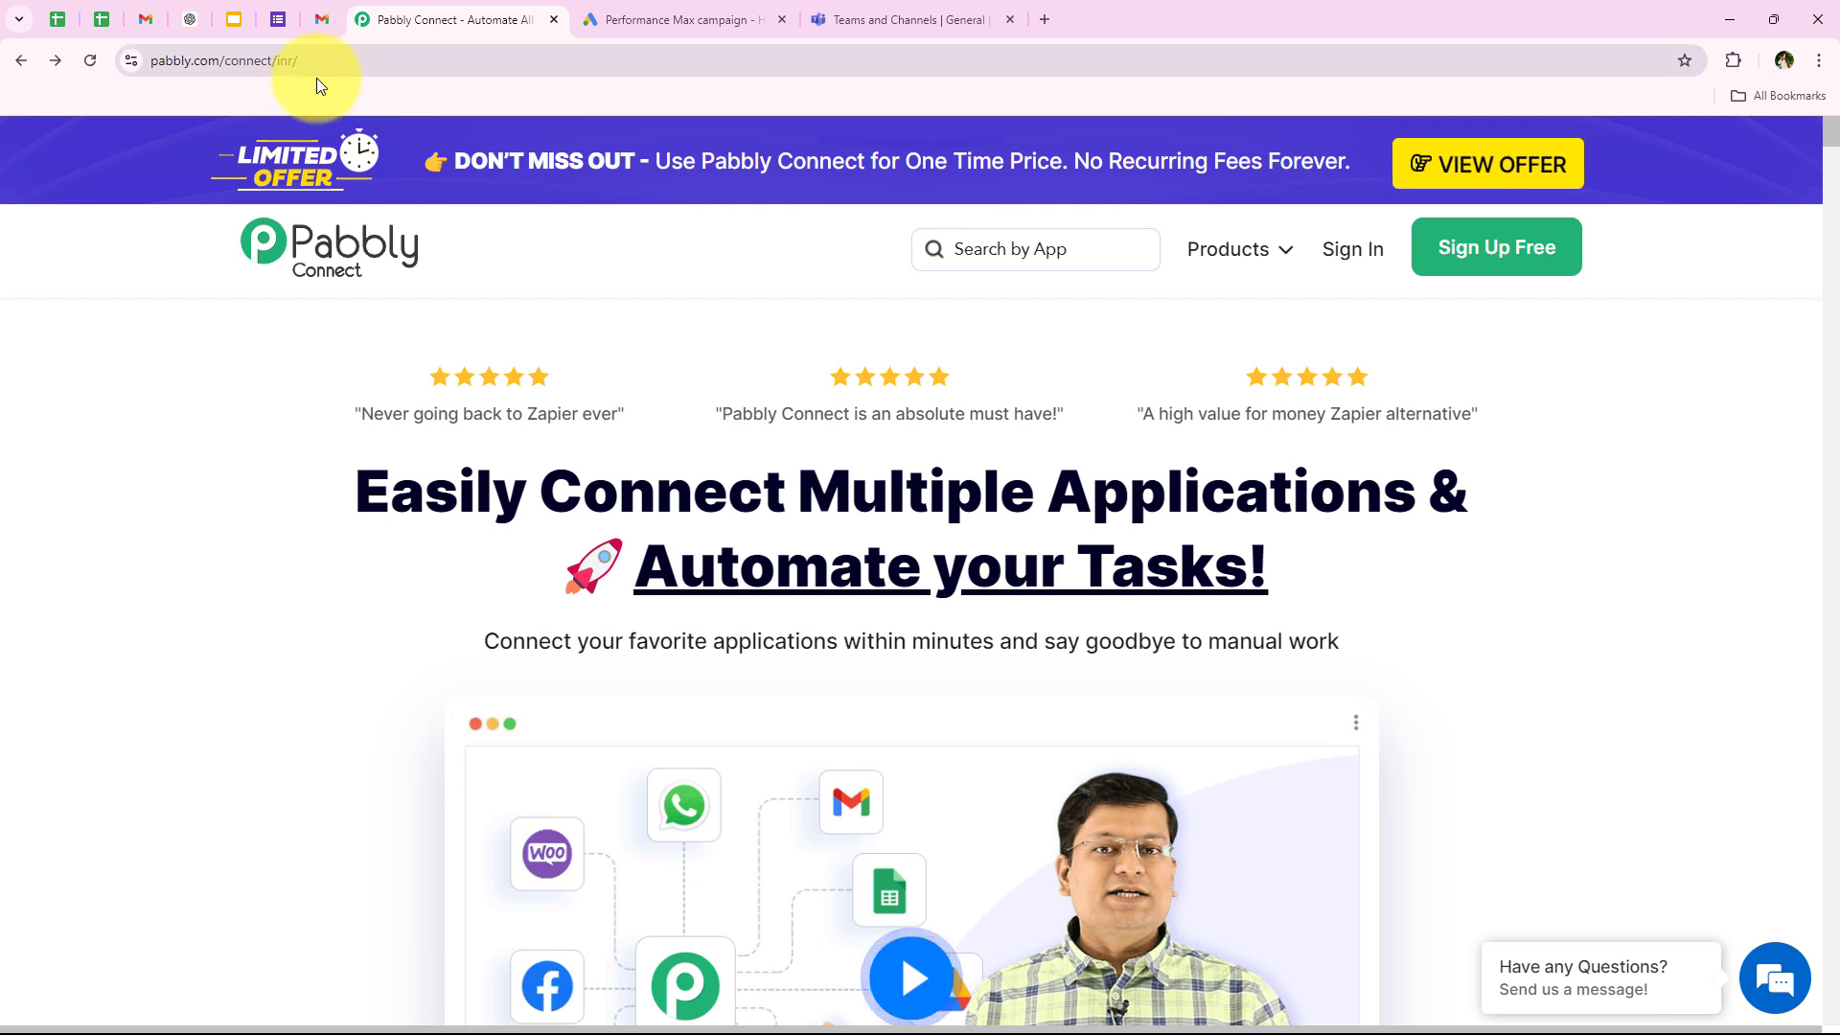
Sign in to the Pabbly account and launch Pabbly Connect from All Pabbly Apps.
left_click(372, 61)
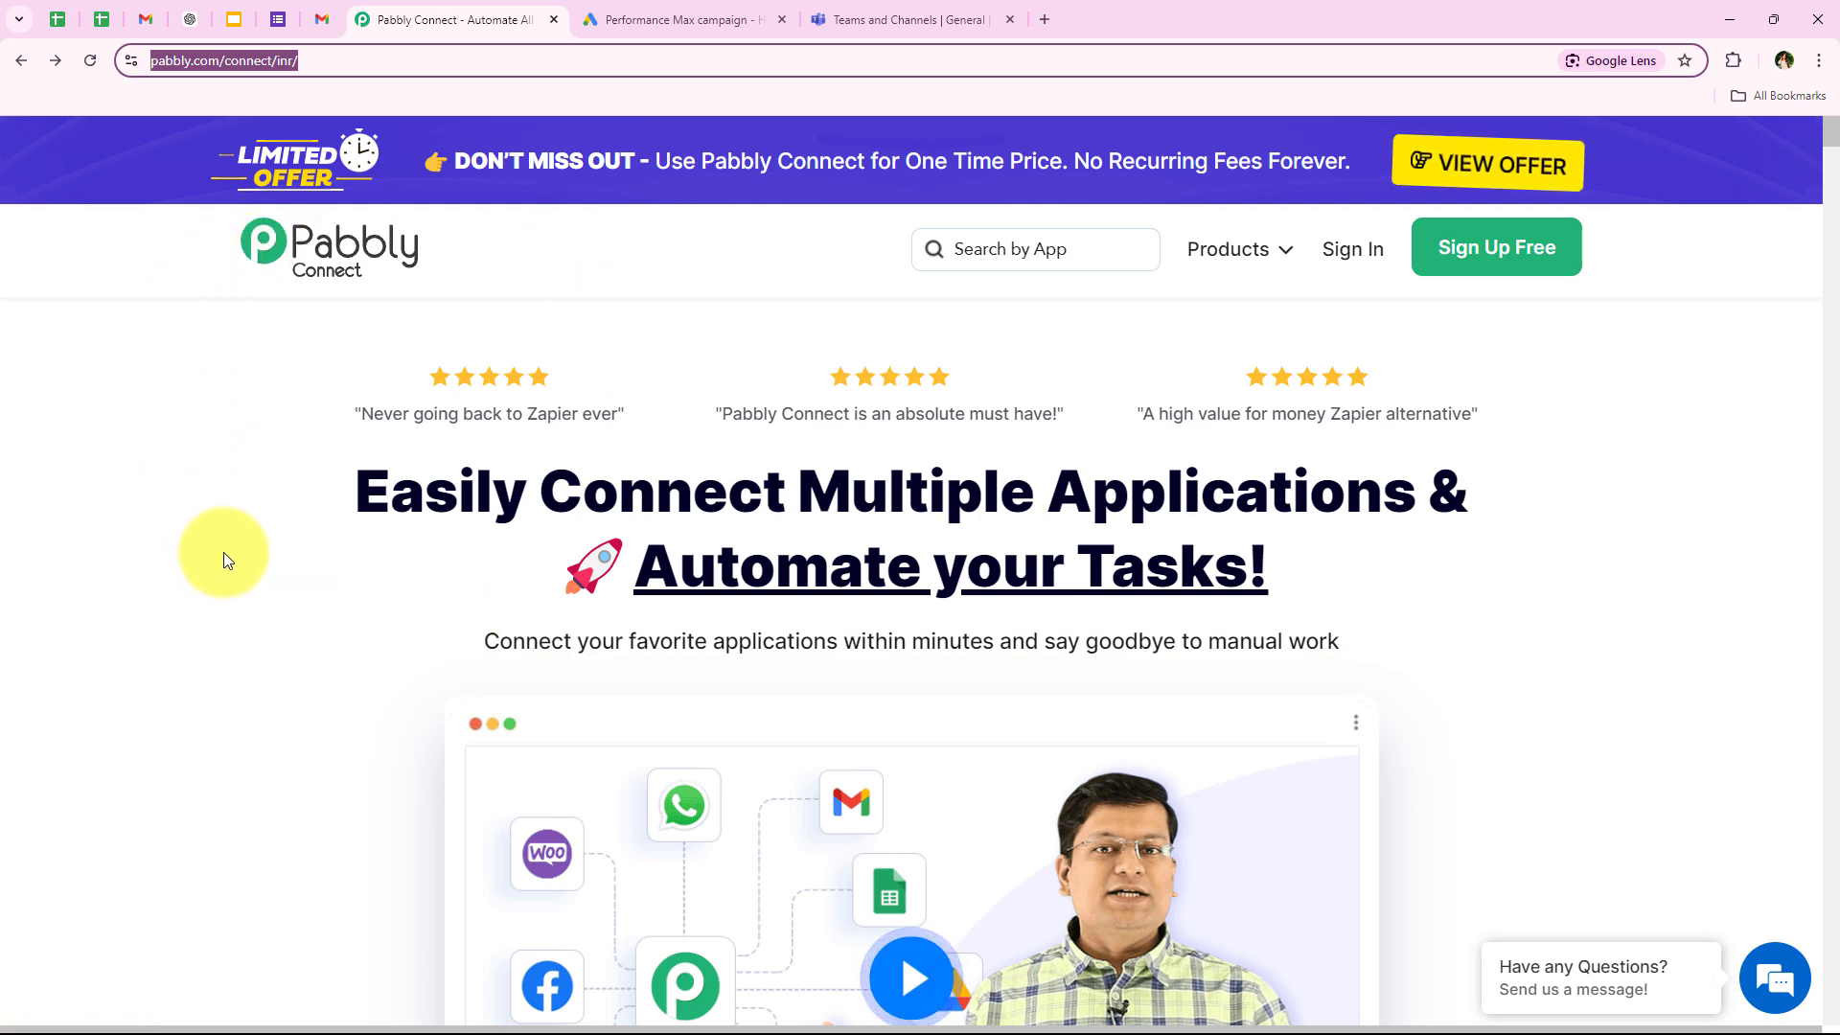
left_click(1225, 251)
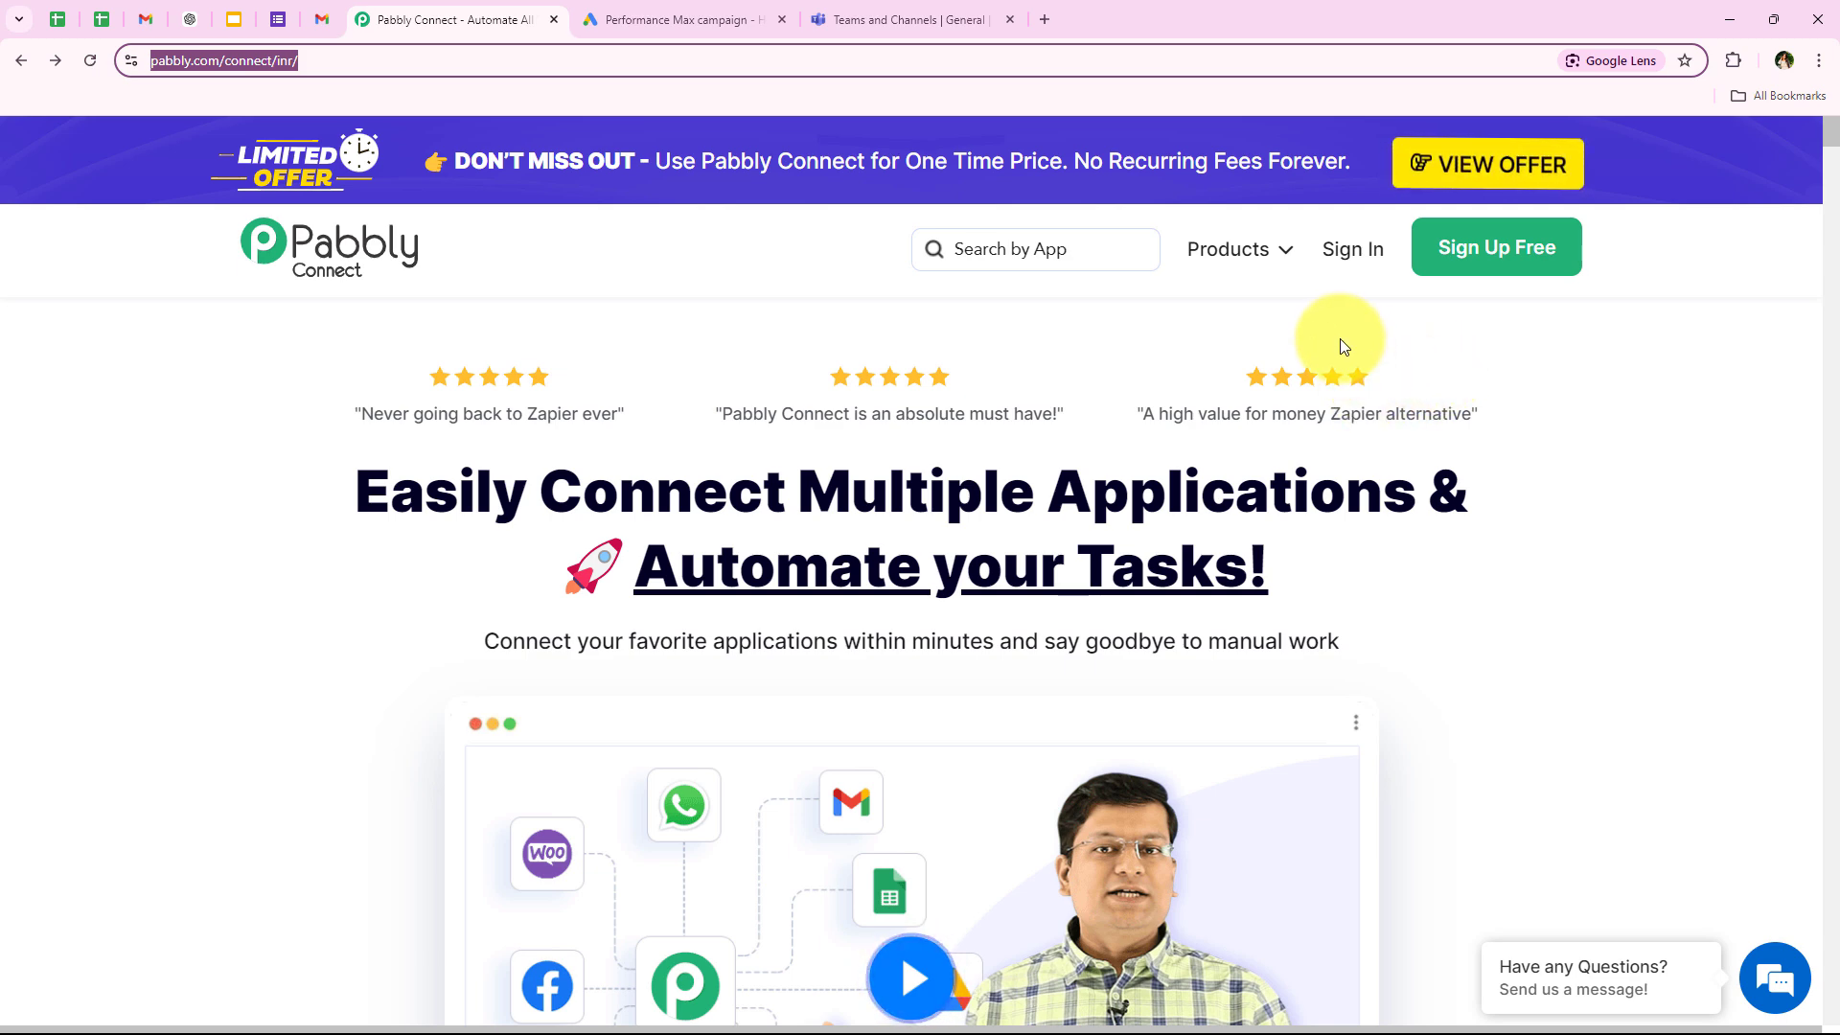
left_click(1337, 278)
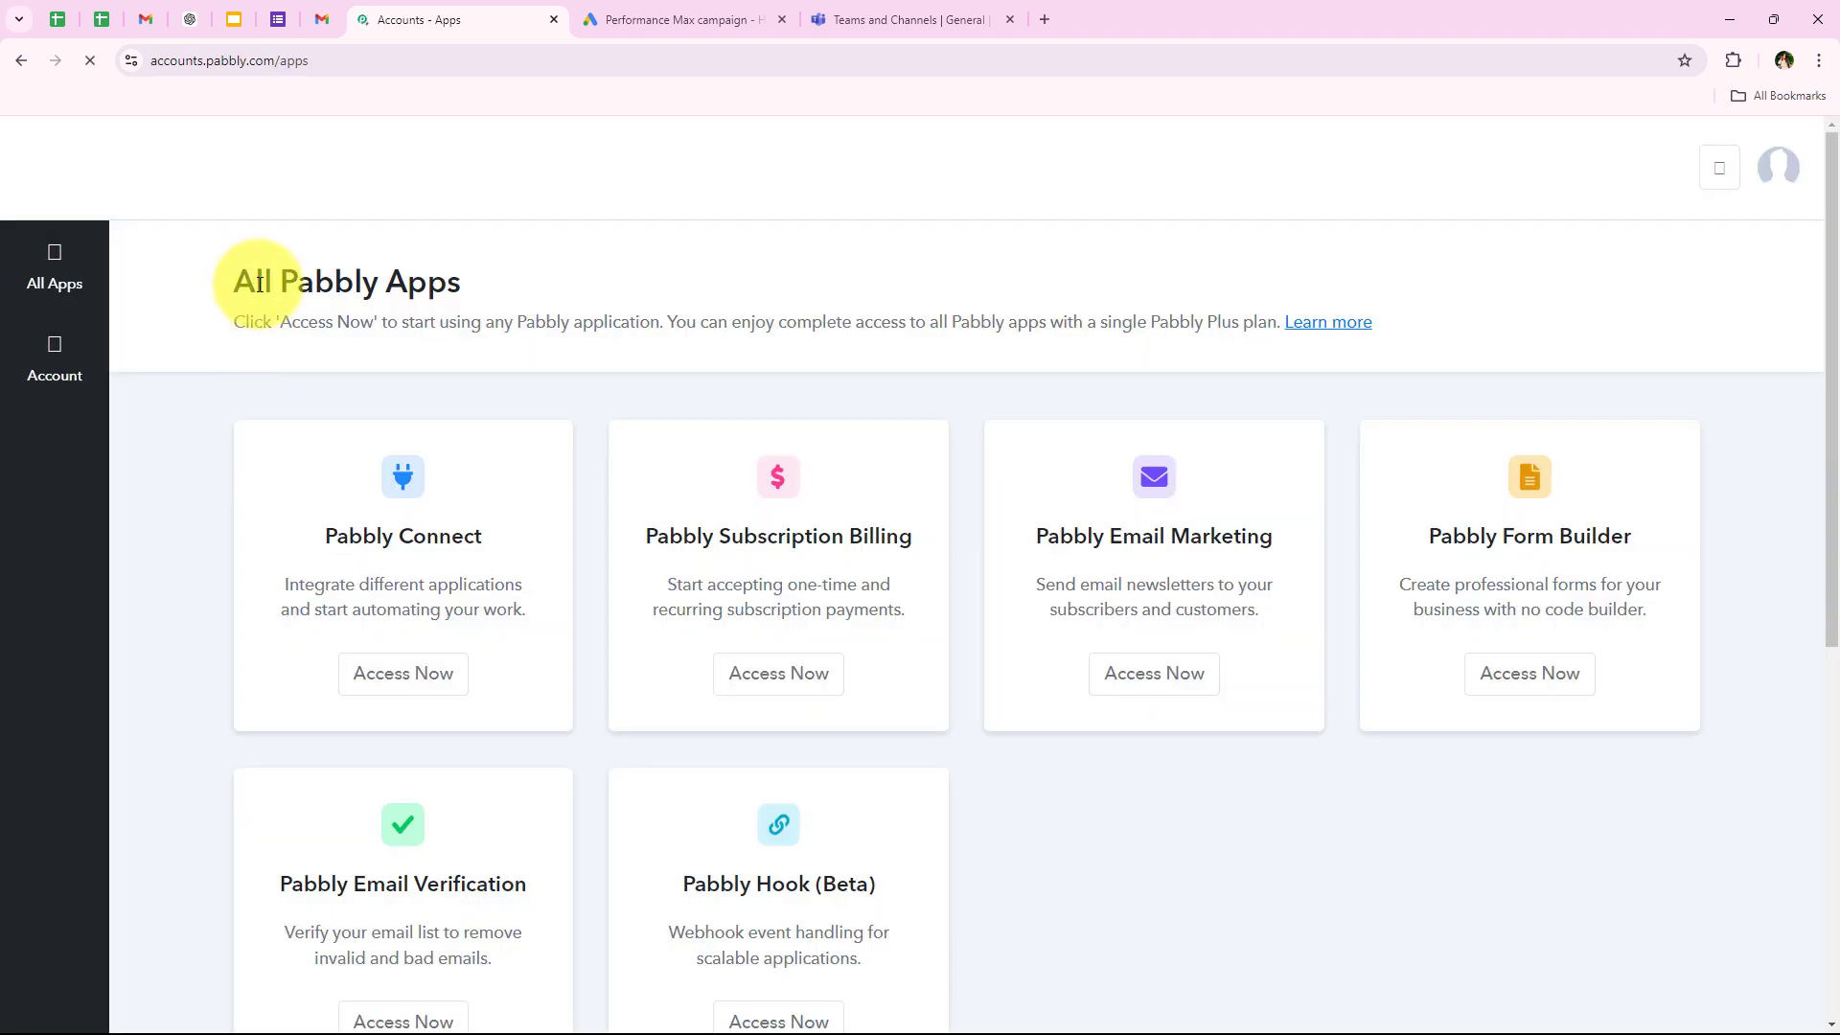
triple_click(260, 283)
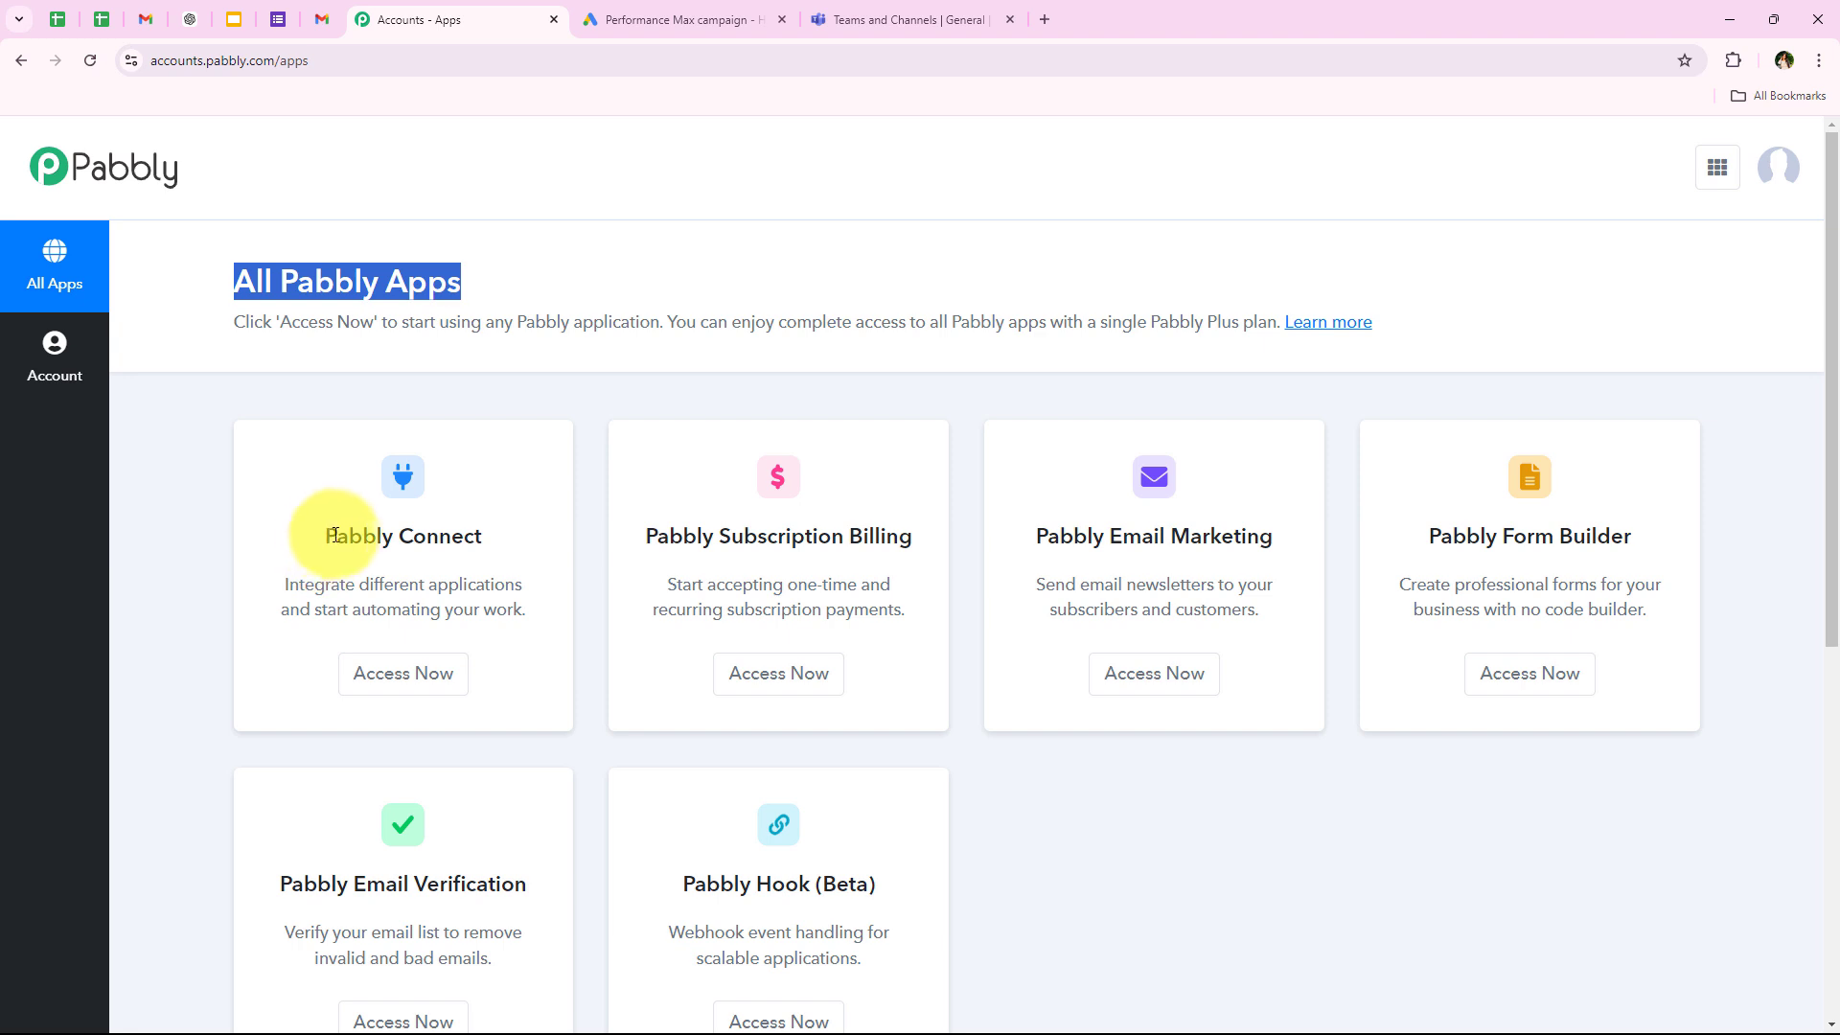
left_click_drag(312, 533, 524, 566)
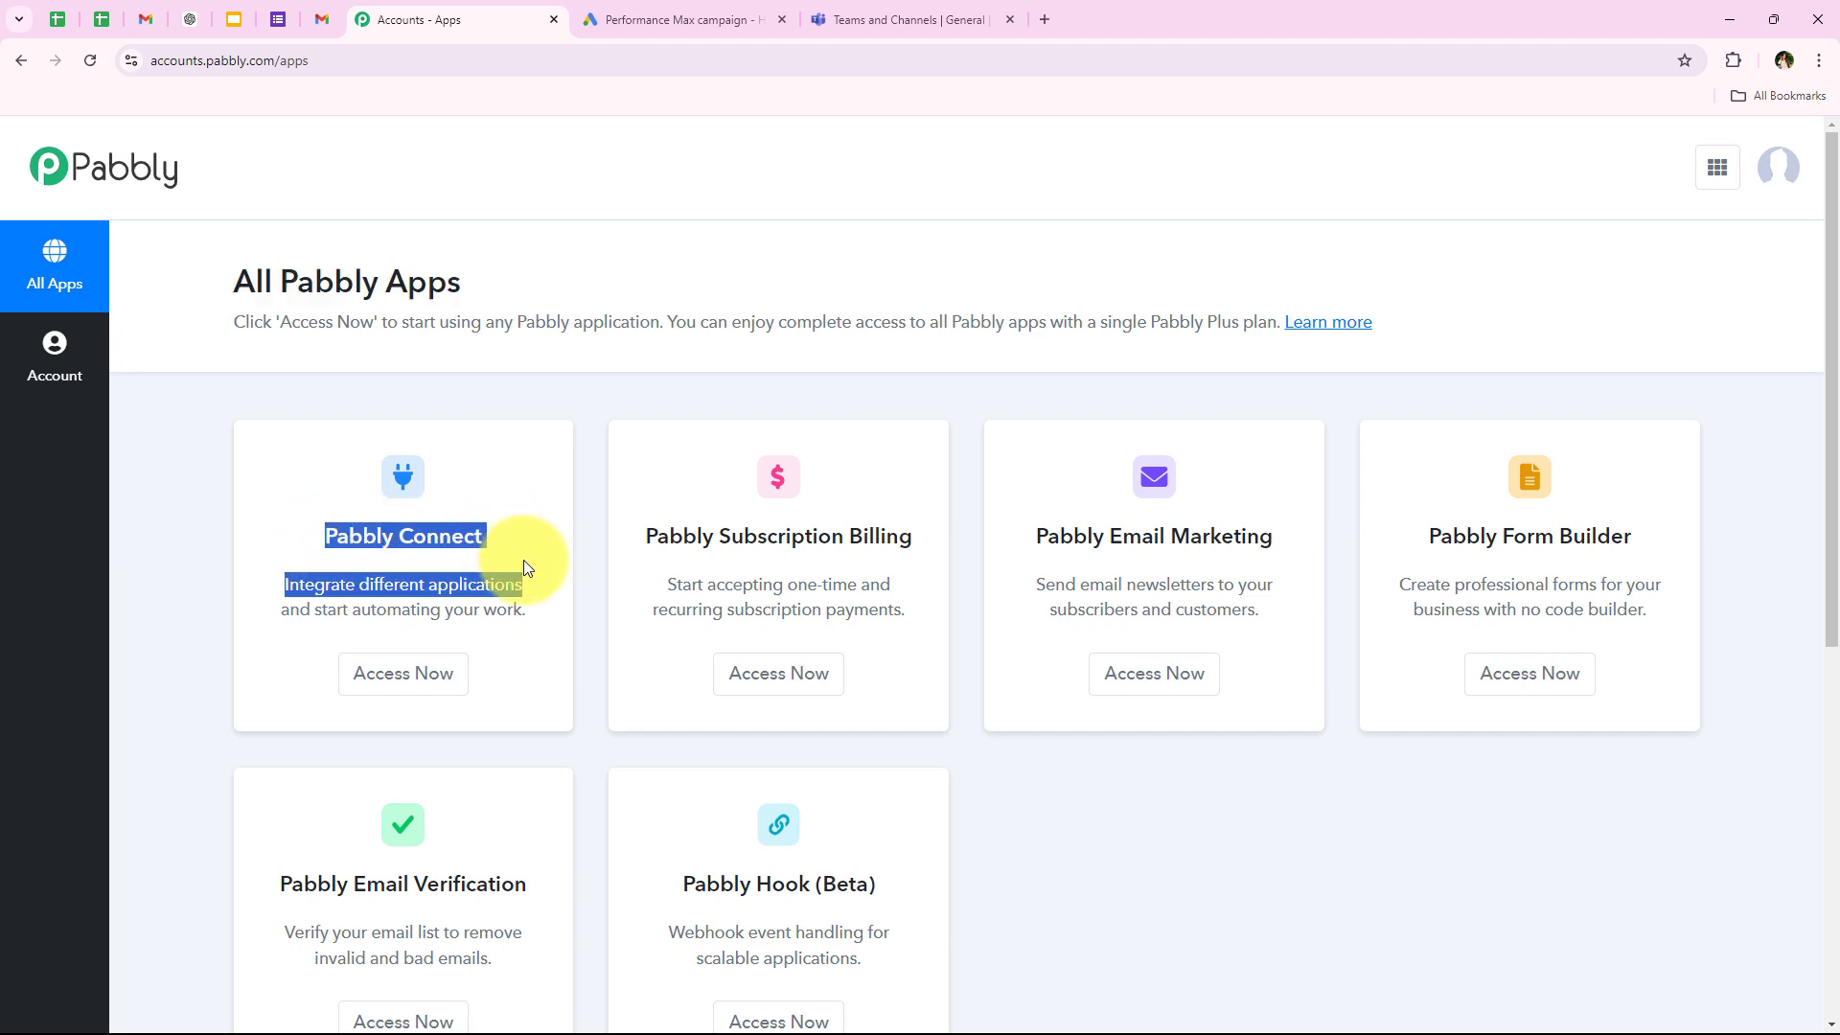
left_click(425, 688)
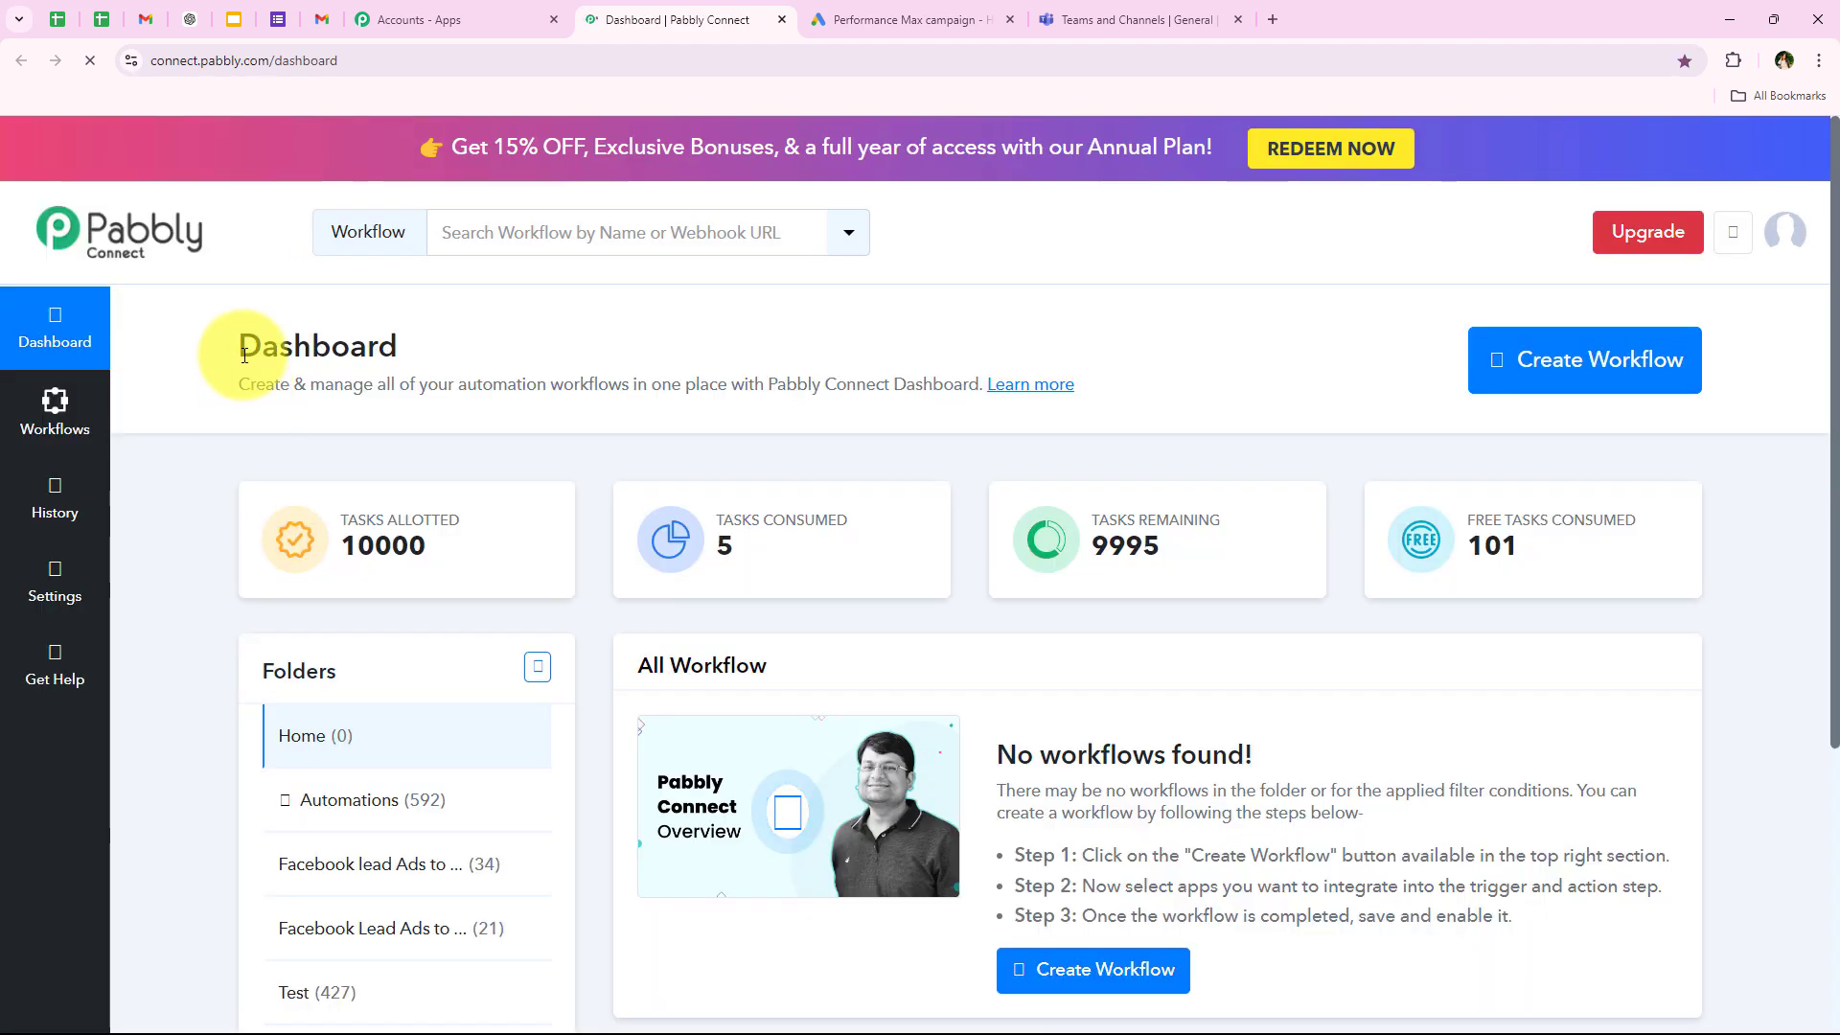
Start a new workflow and place it in the Automations folder.
left_click_drag(248, 345, 496, 366)
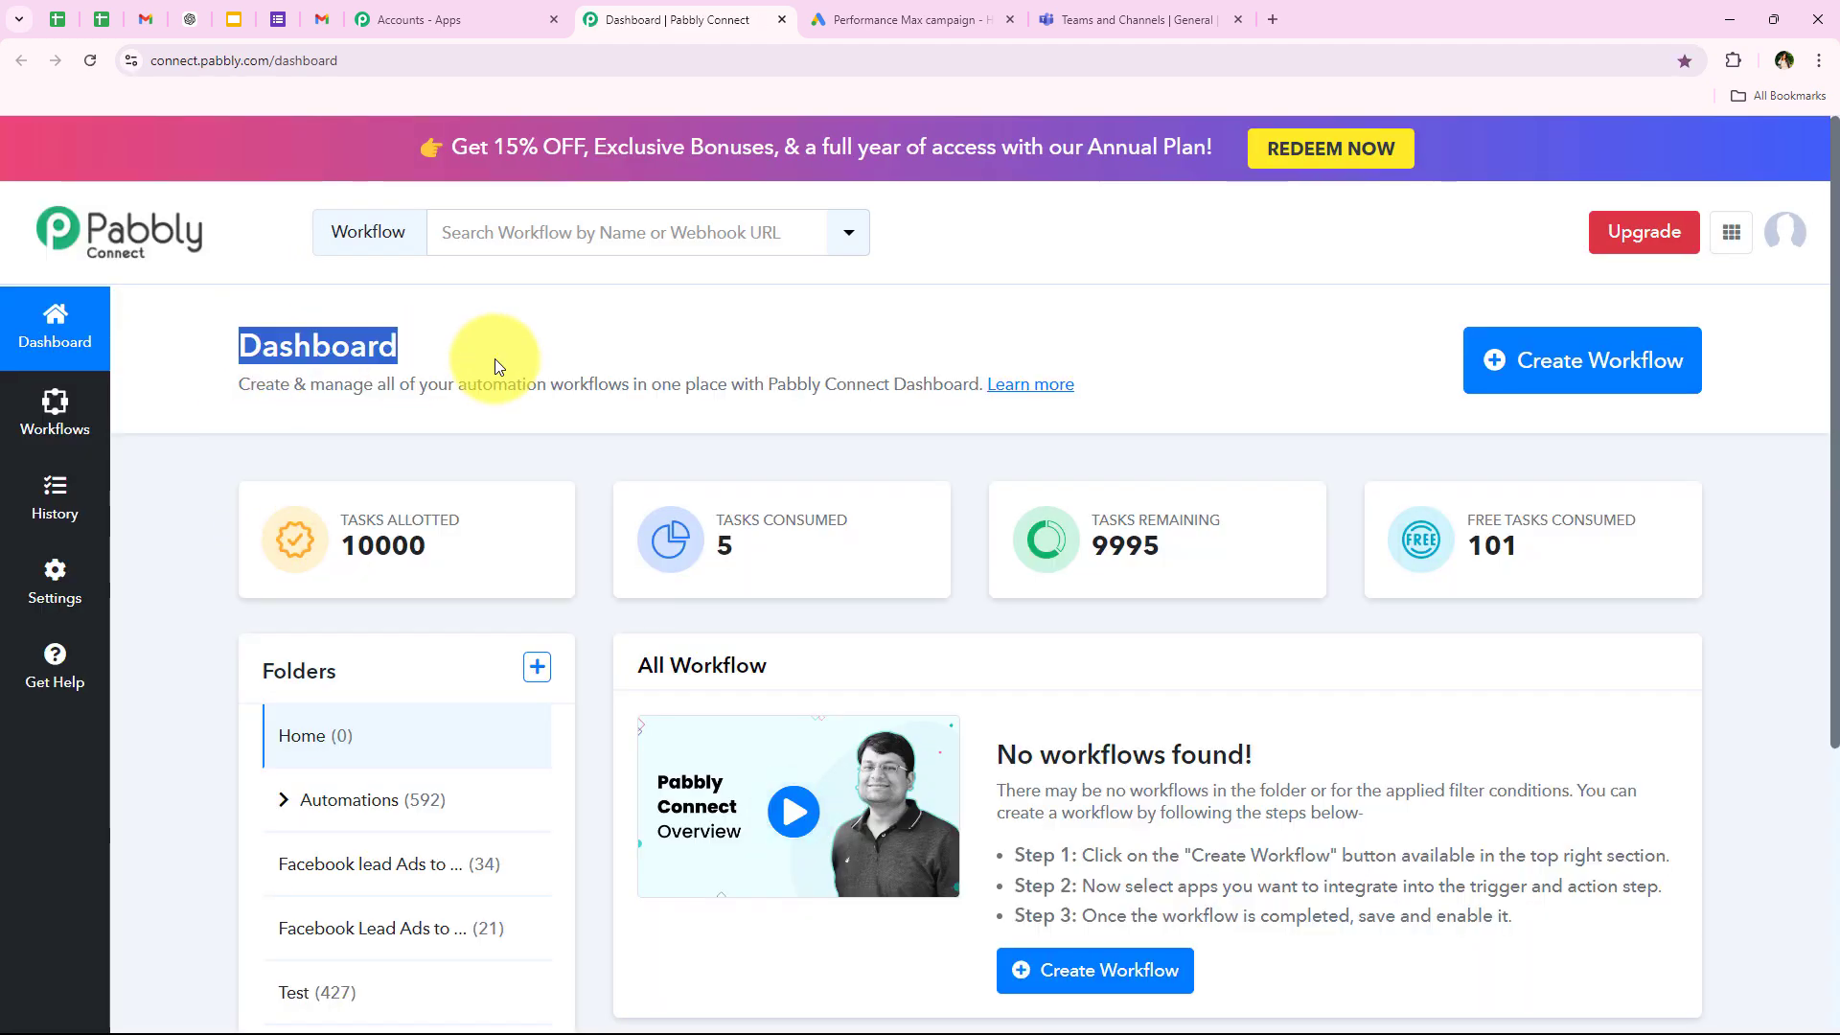
left_click(490, 357)
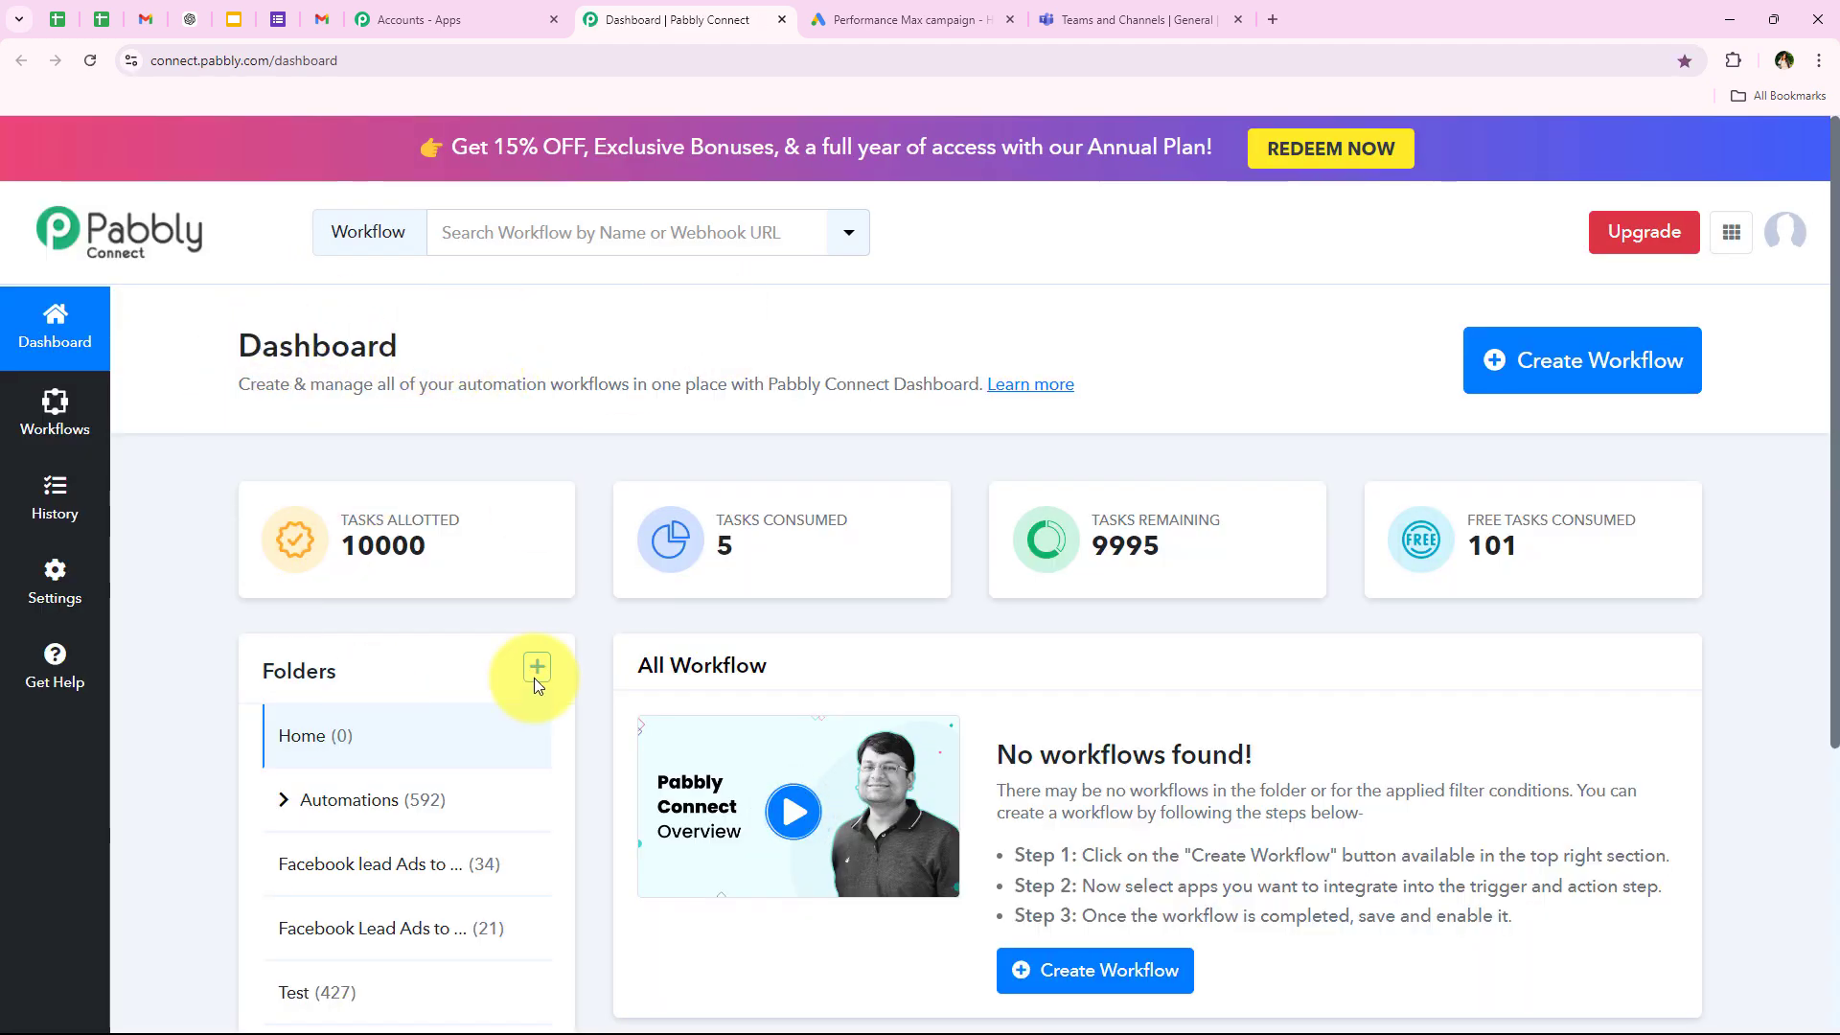
left_click(1540, 383)
left_click_drag(635, 475, 776, 480)
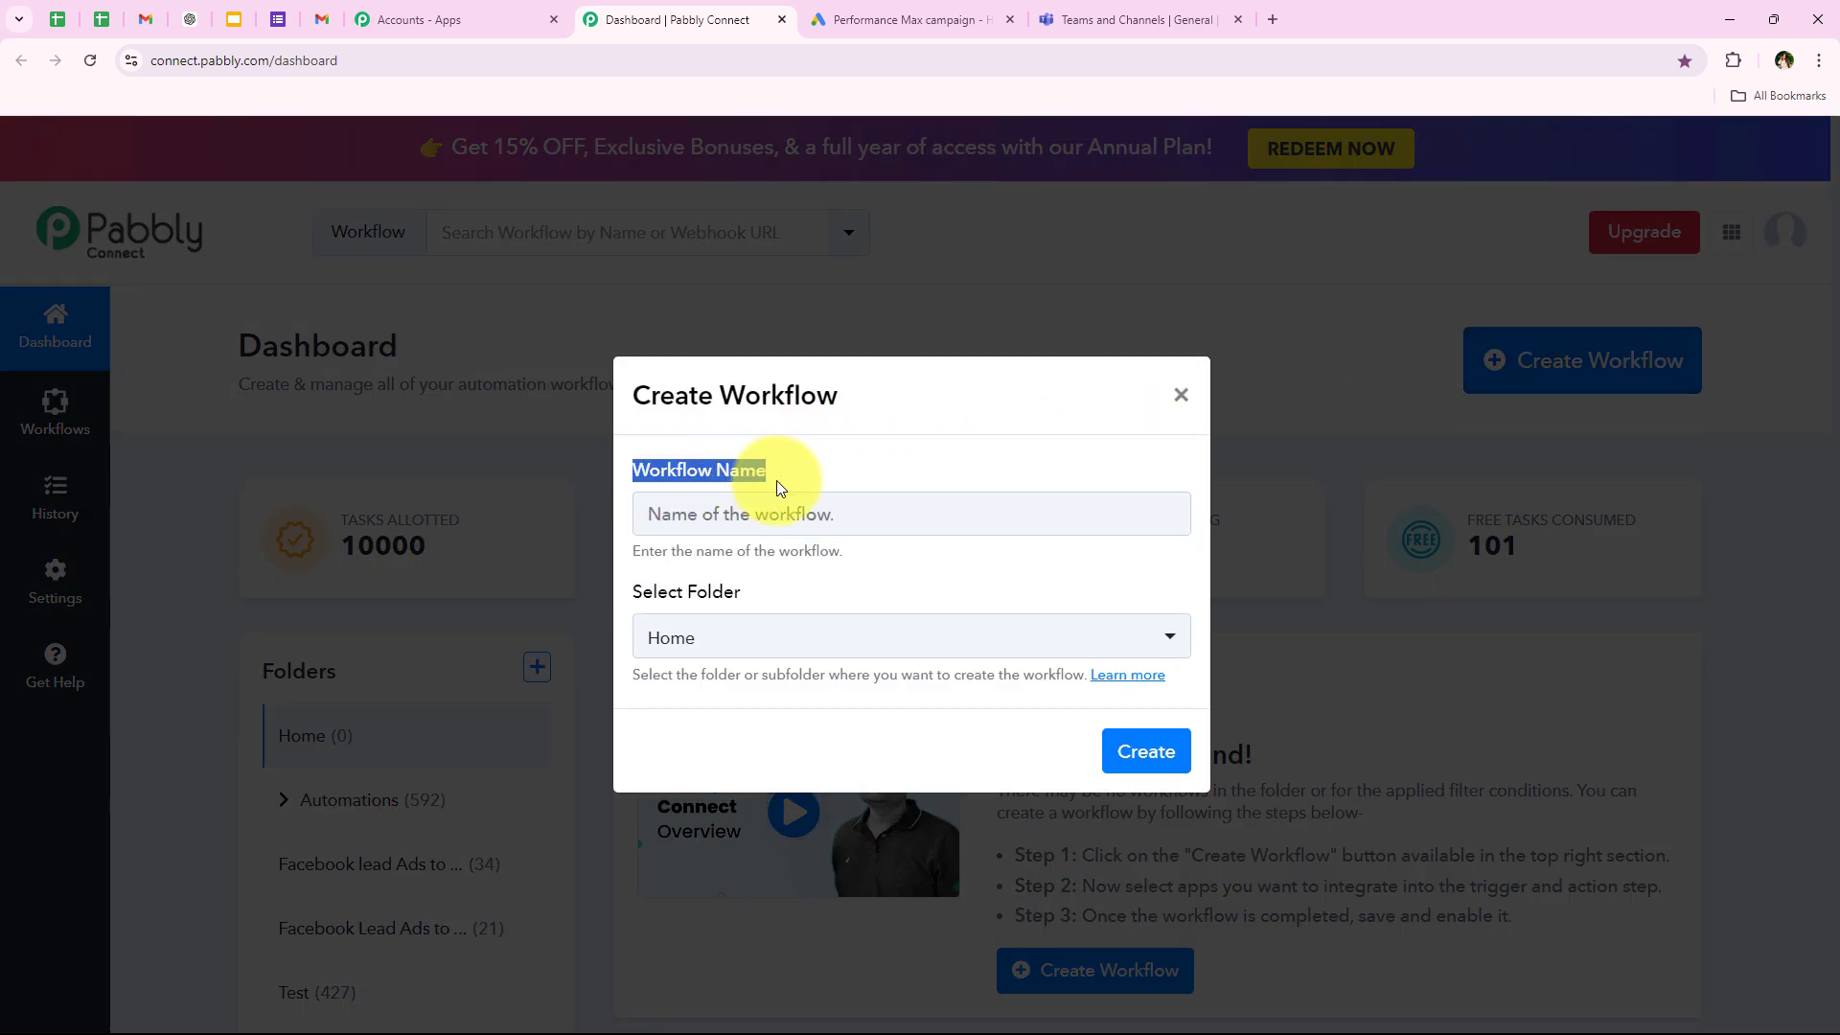
mouse_move(628, 594)
left_mouse_down()
mouse_move(739, 600)
mouse_move(632, 601)
left_mouse_up()
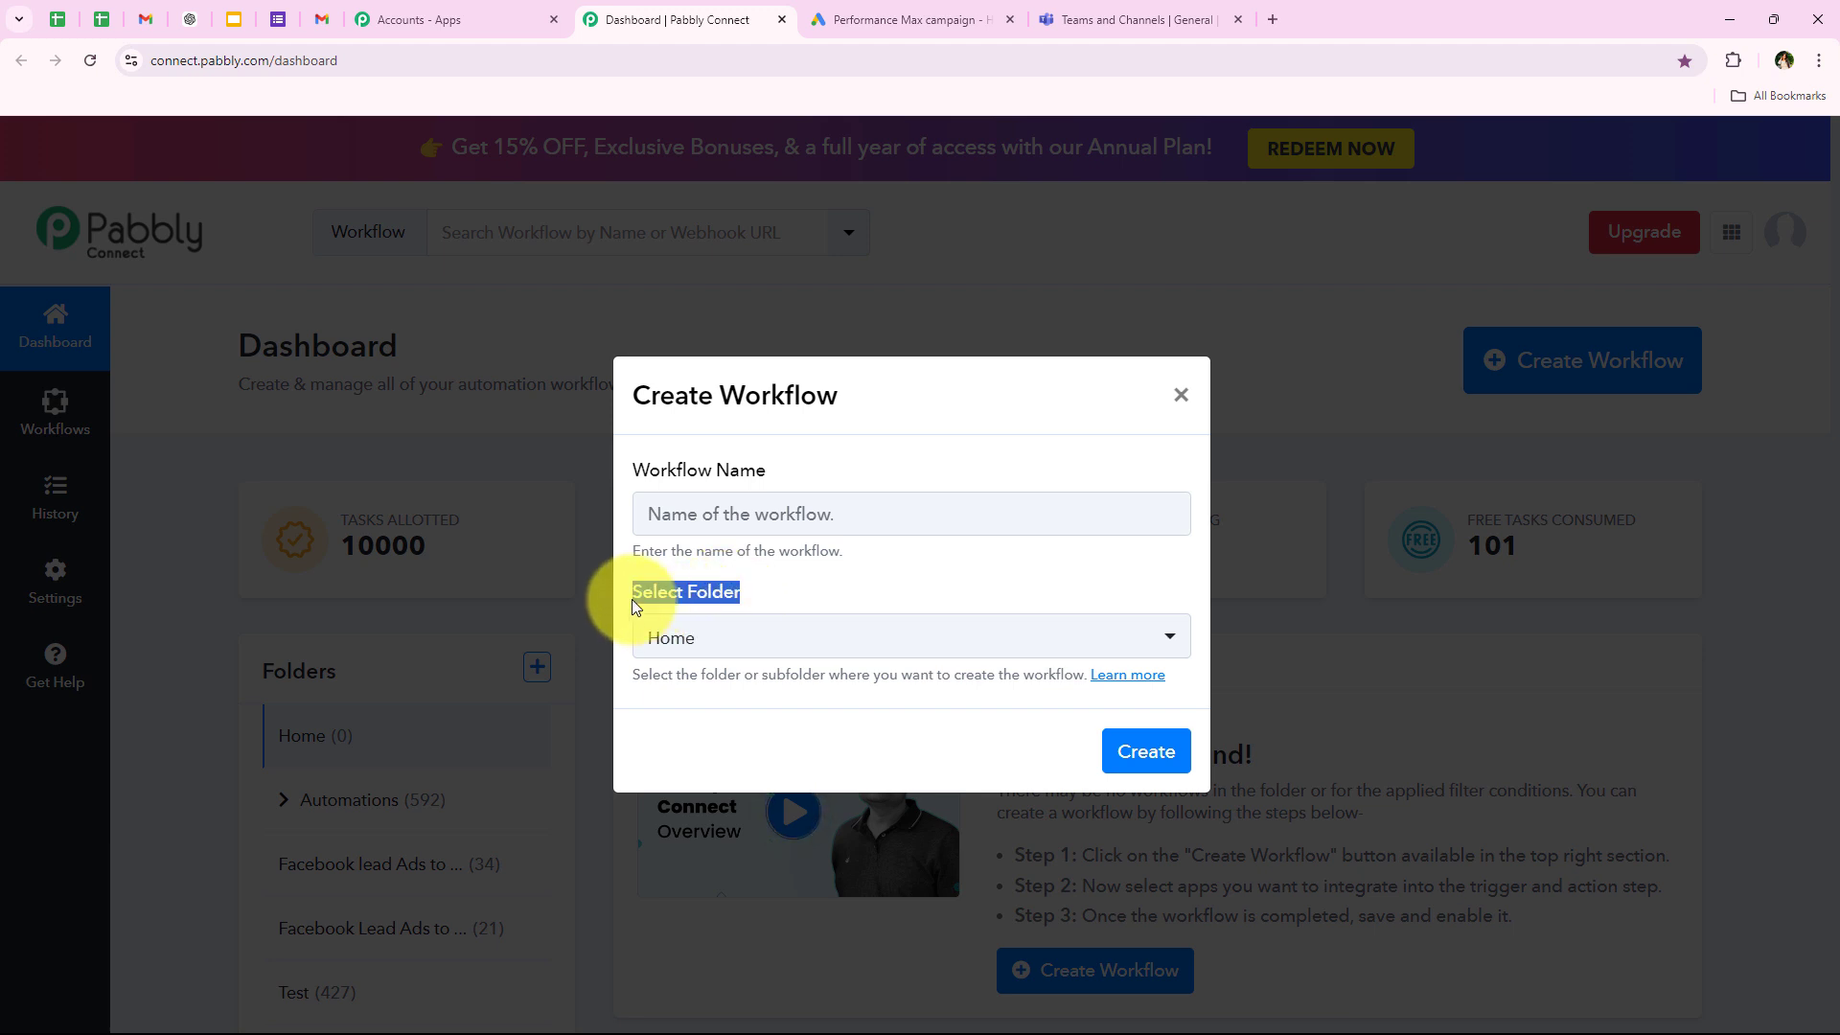
left_click(703, 639)
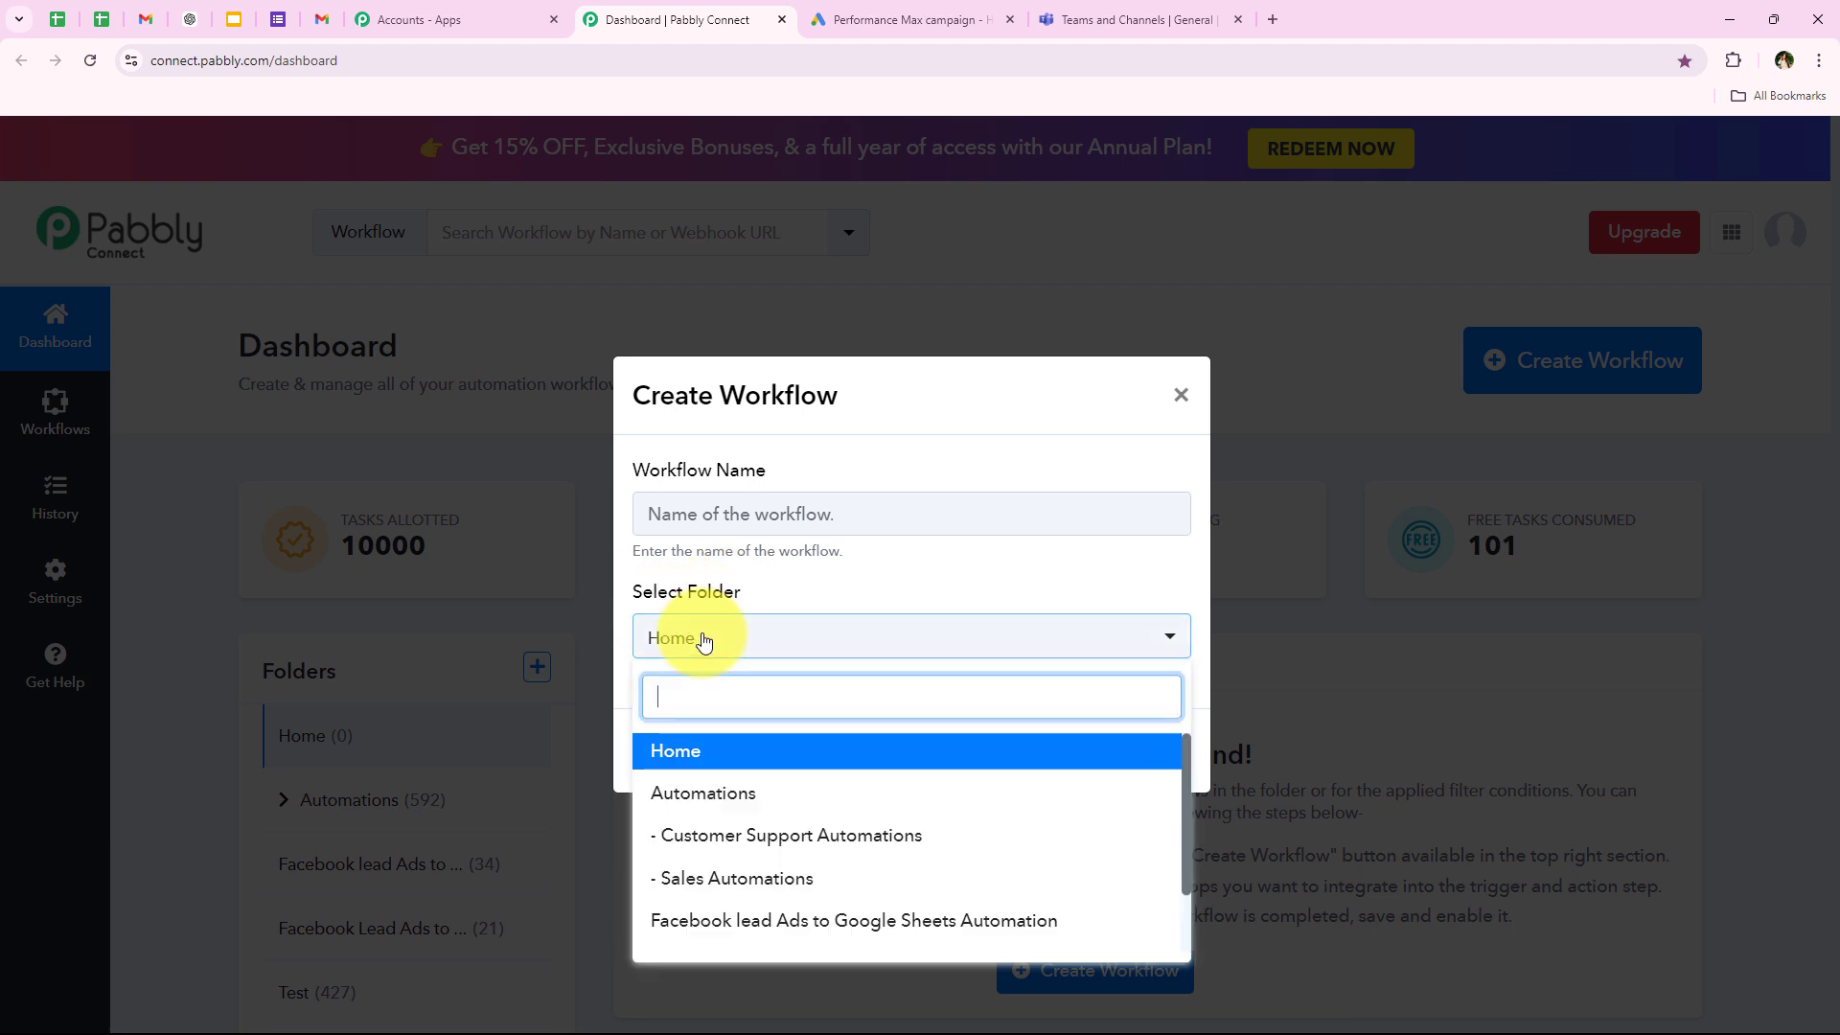
left_click(994, 798)
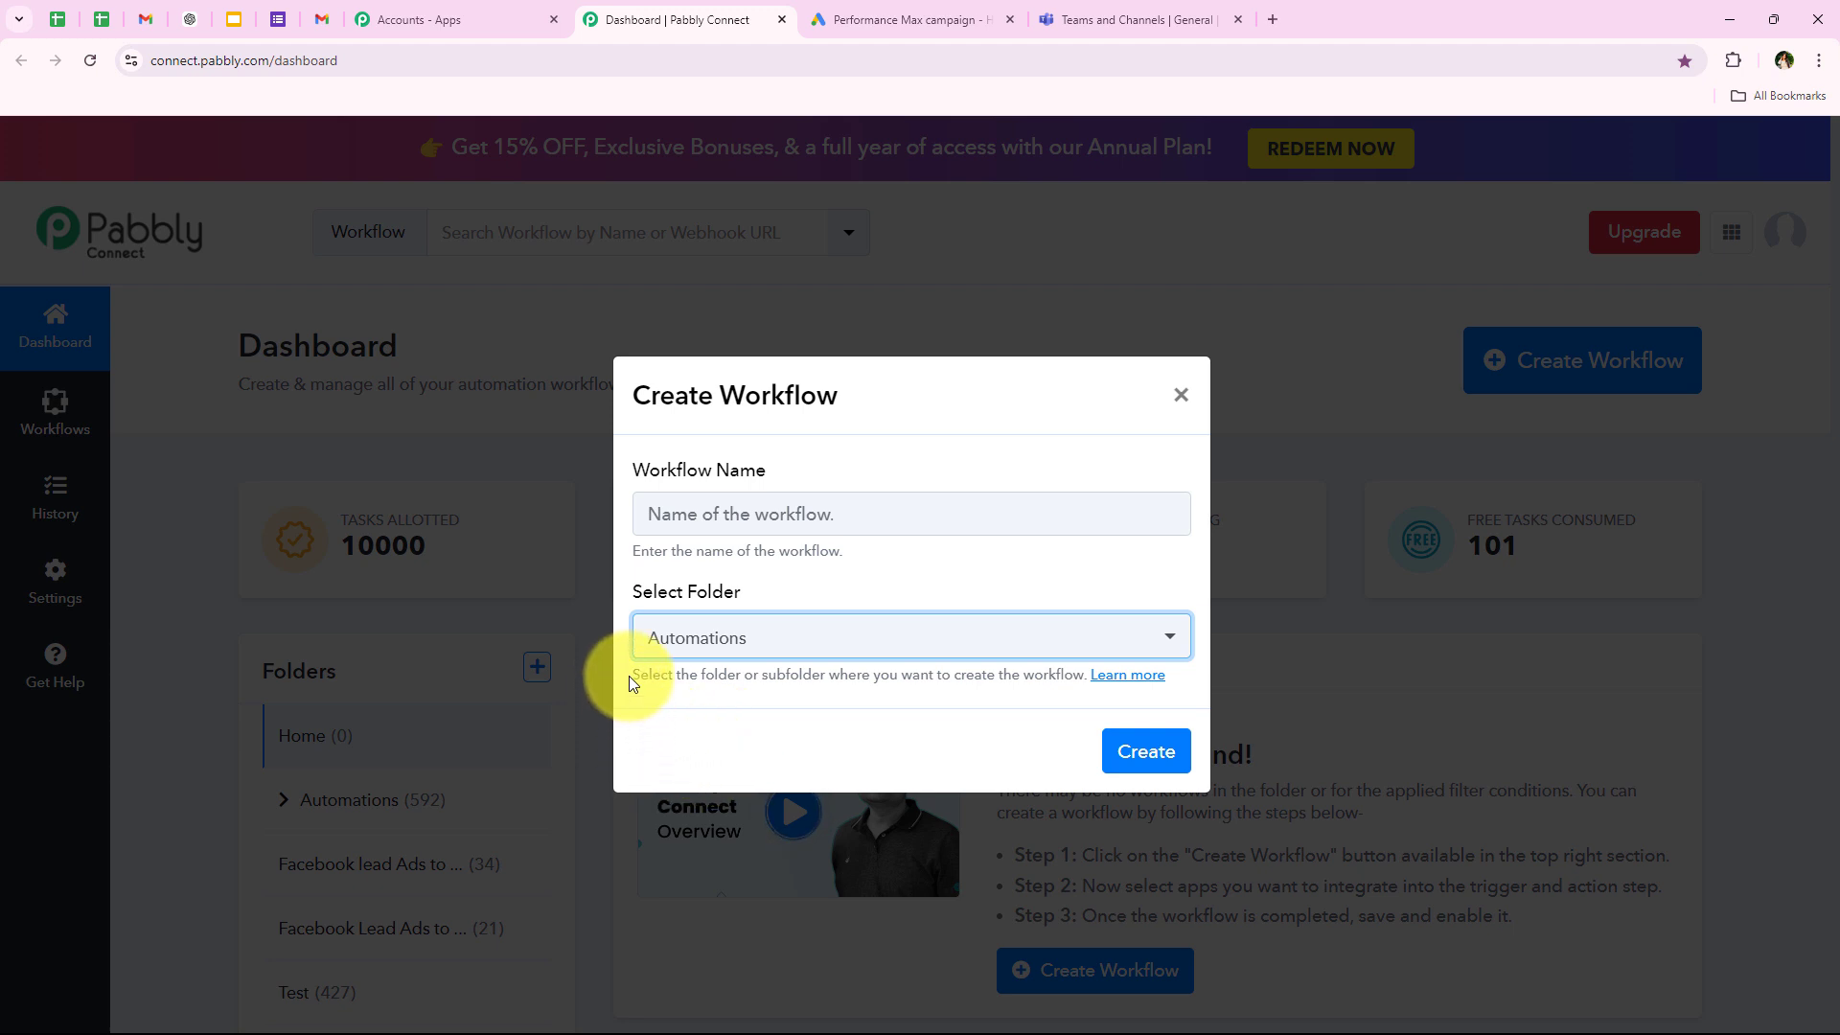
Name it 'How to Notify Team on Microsoft Teams for New Google Ads Lead' and create it.
left_click_drag(628, 676, 834, 681)
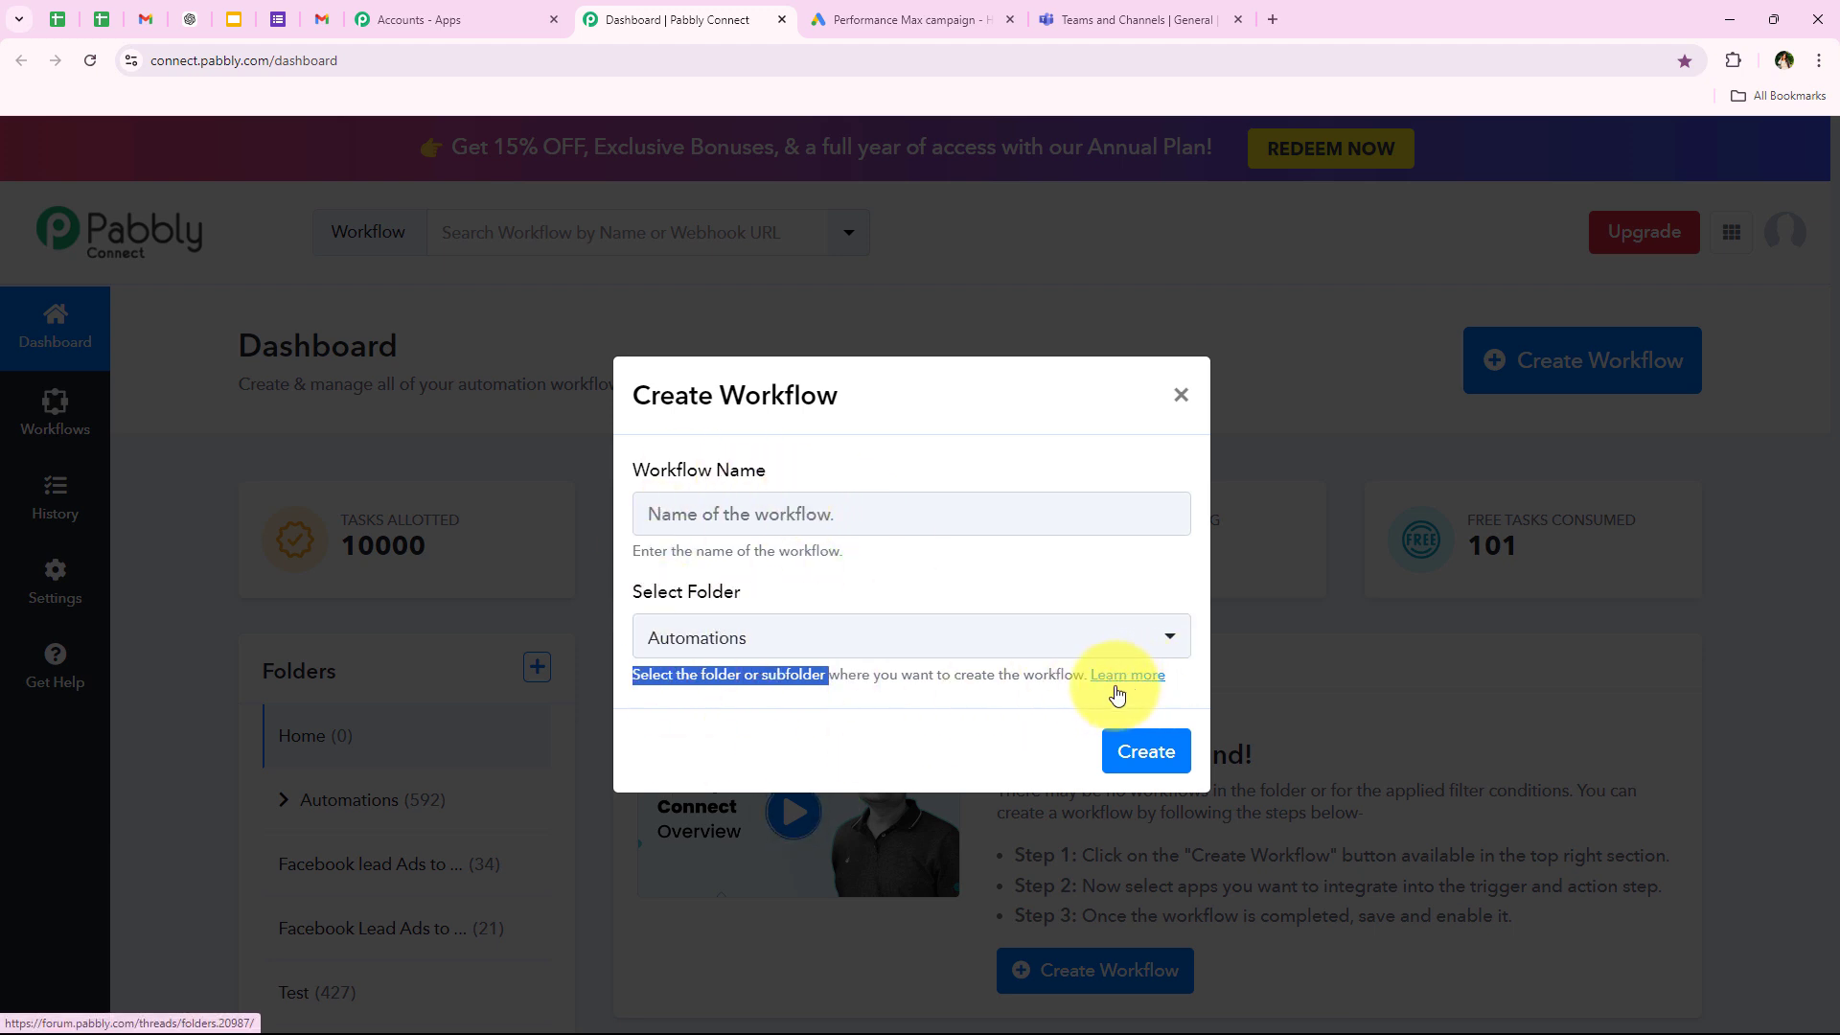
left_click(872, 715)
left_click_drag(631, 470, 842, 477)
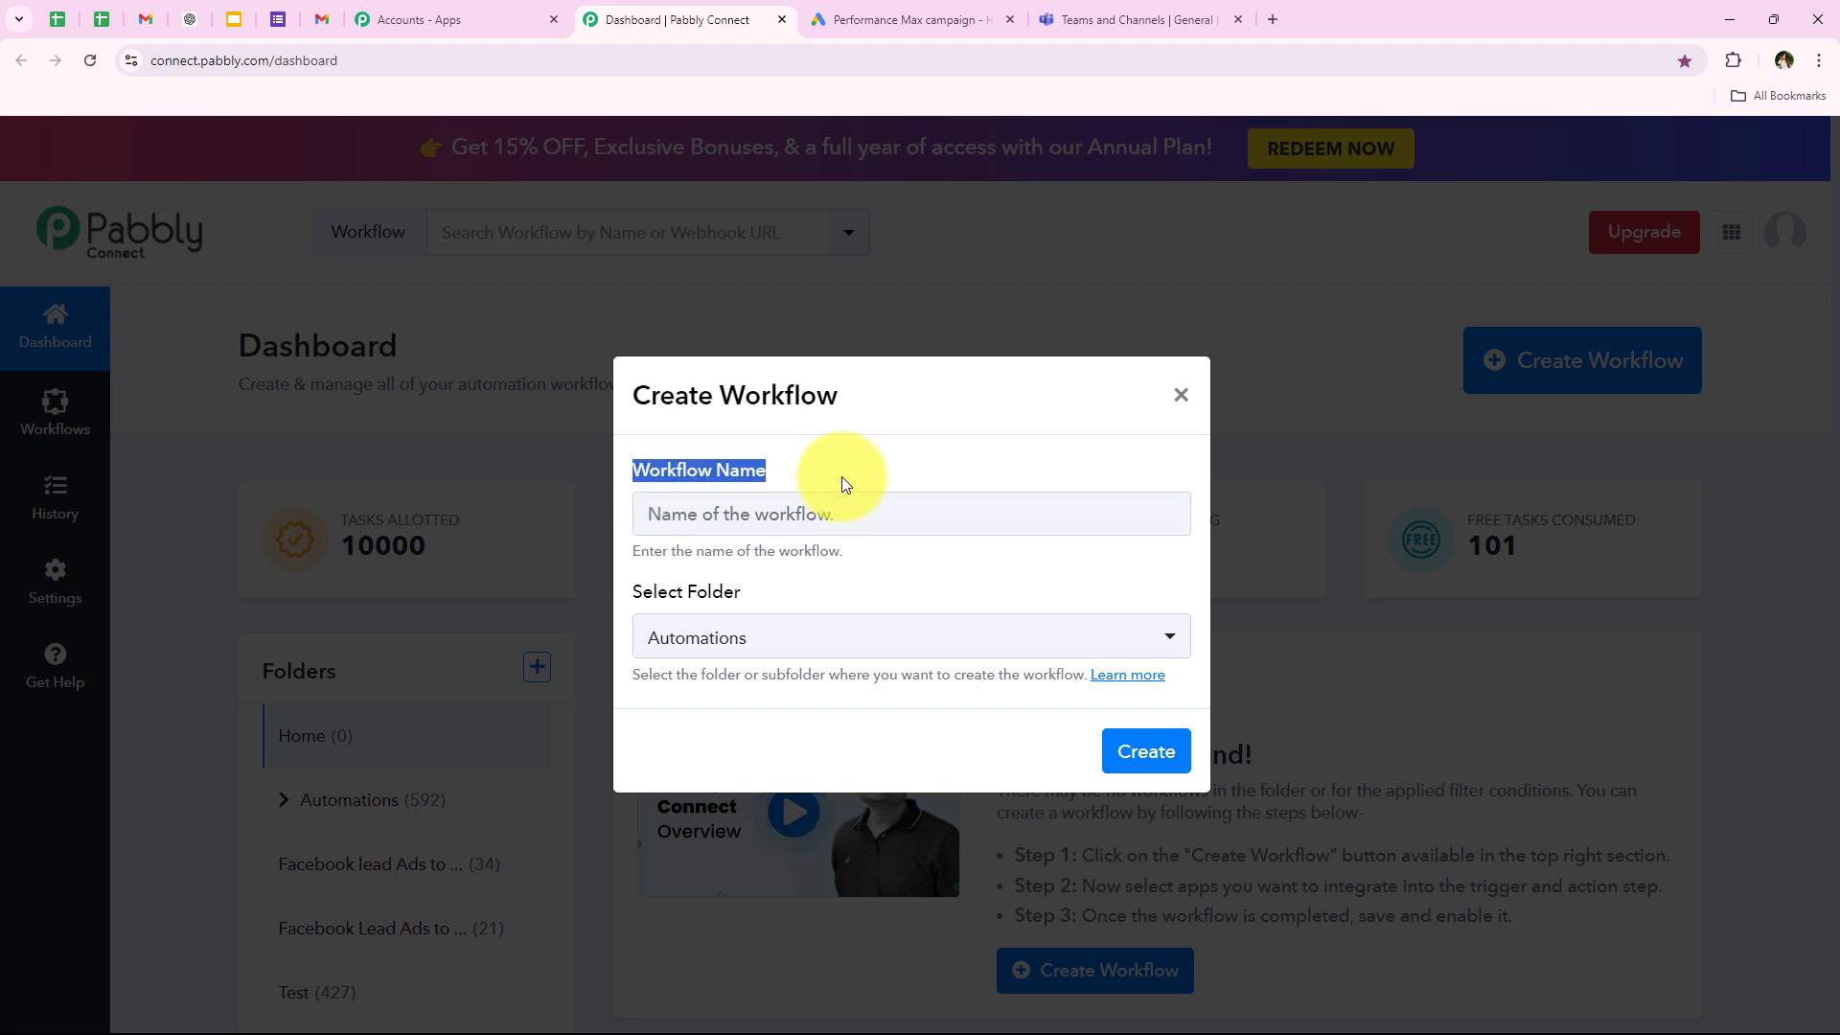
left_click(795, 516)
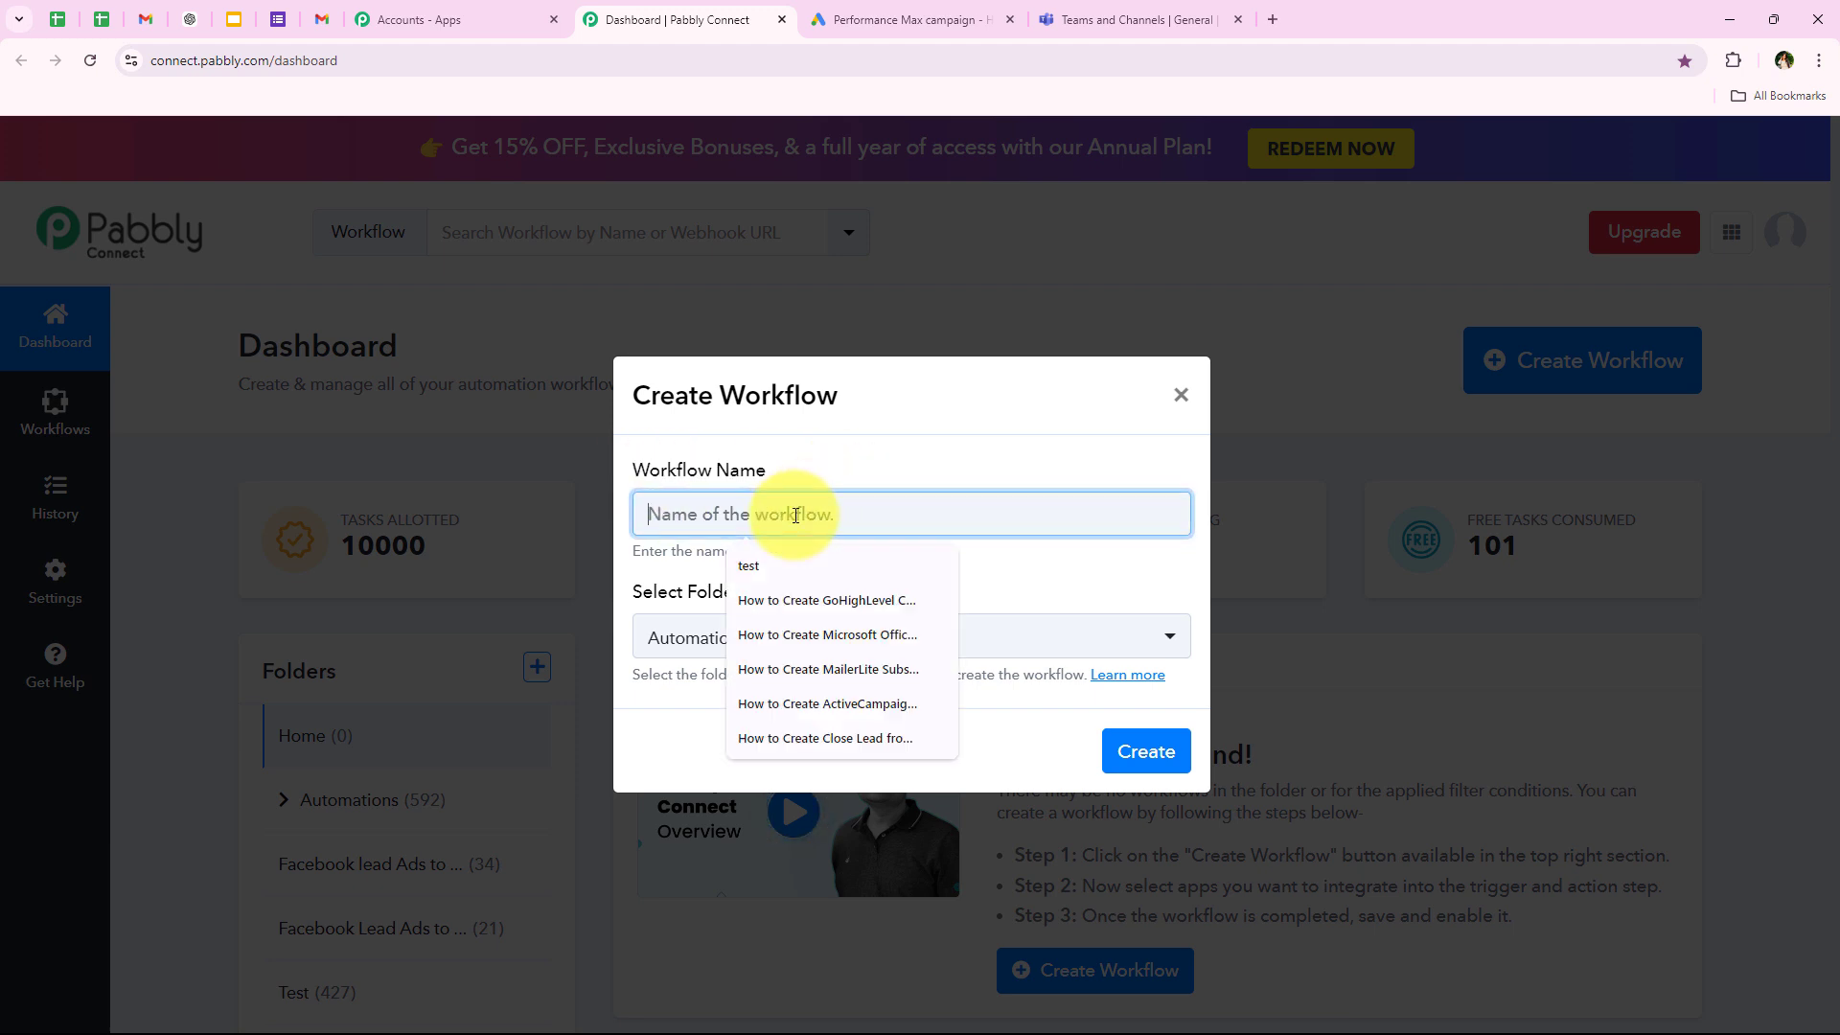
key("ctrl+v")
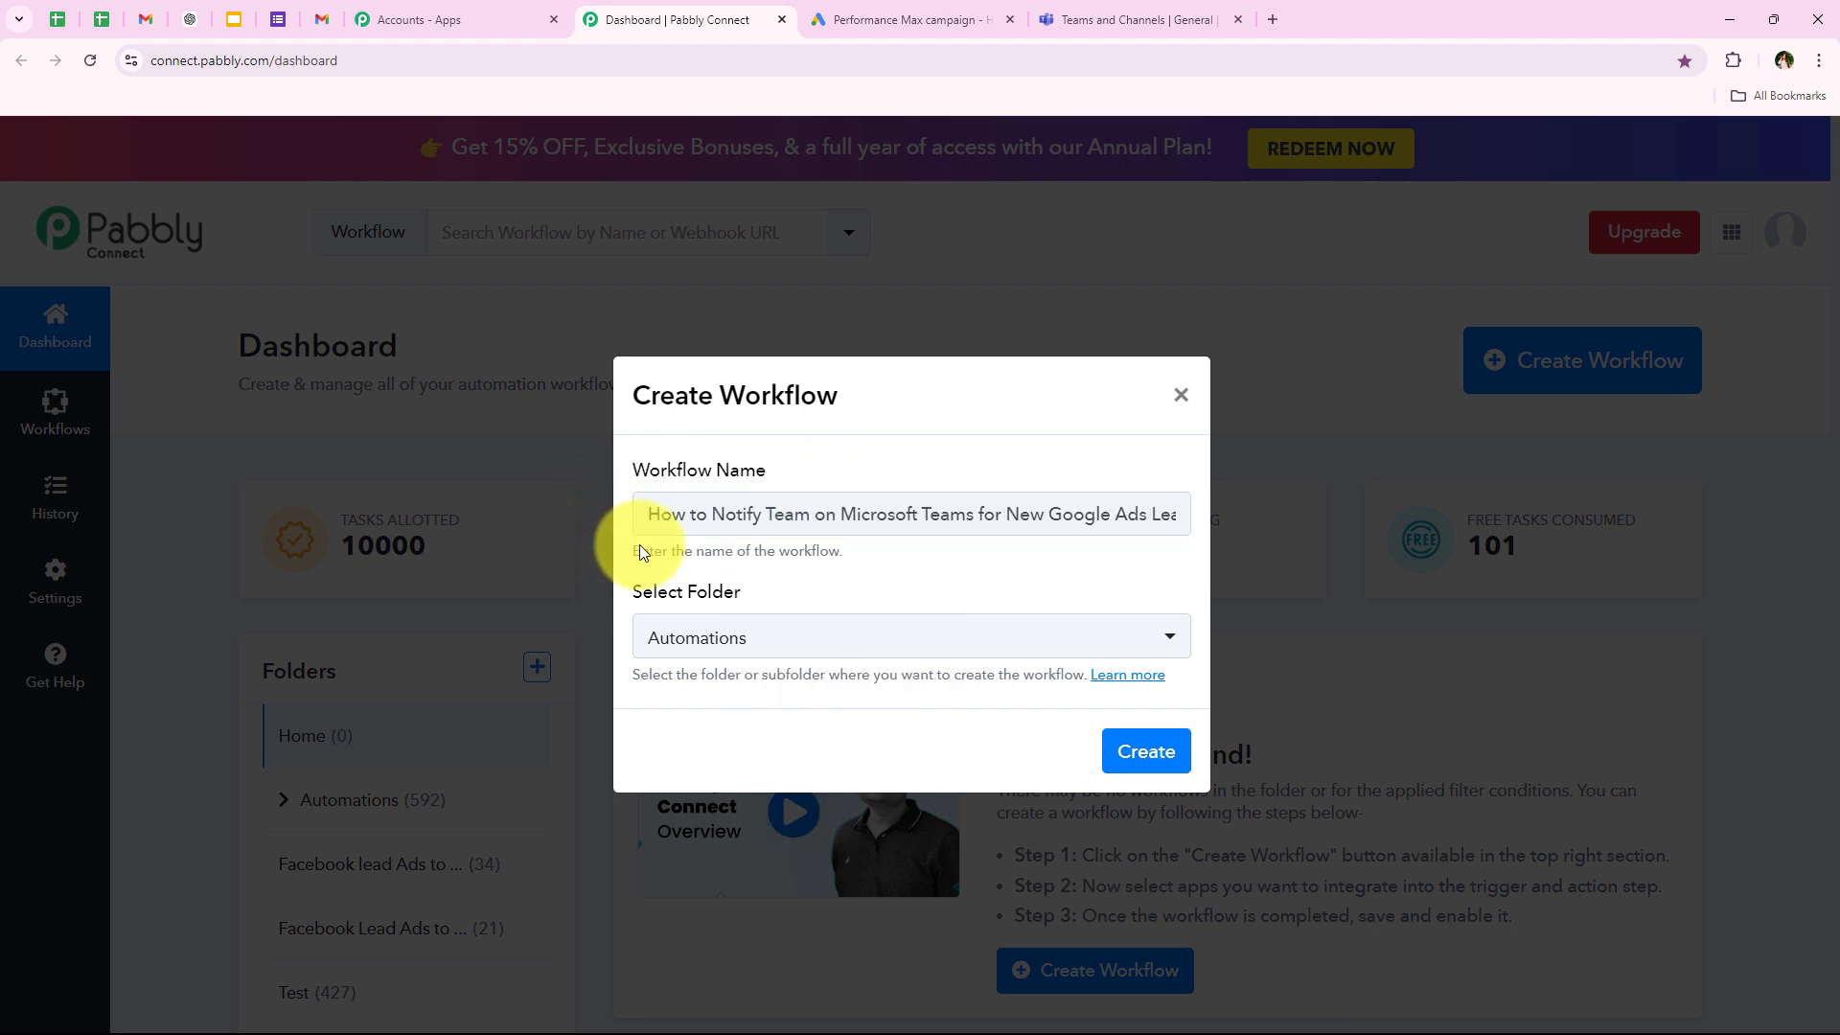
left_click_drag(767, 514, 1181, 515)
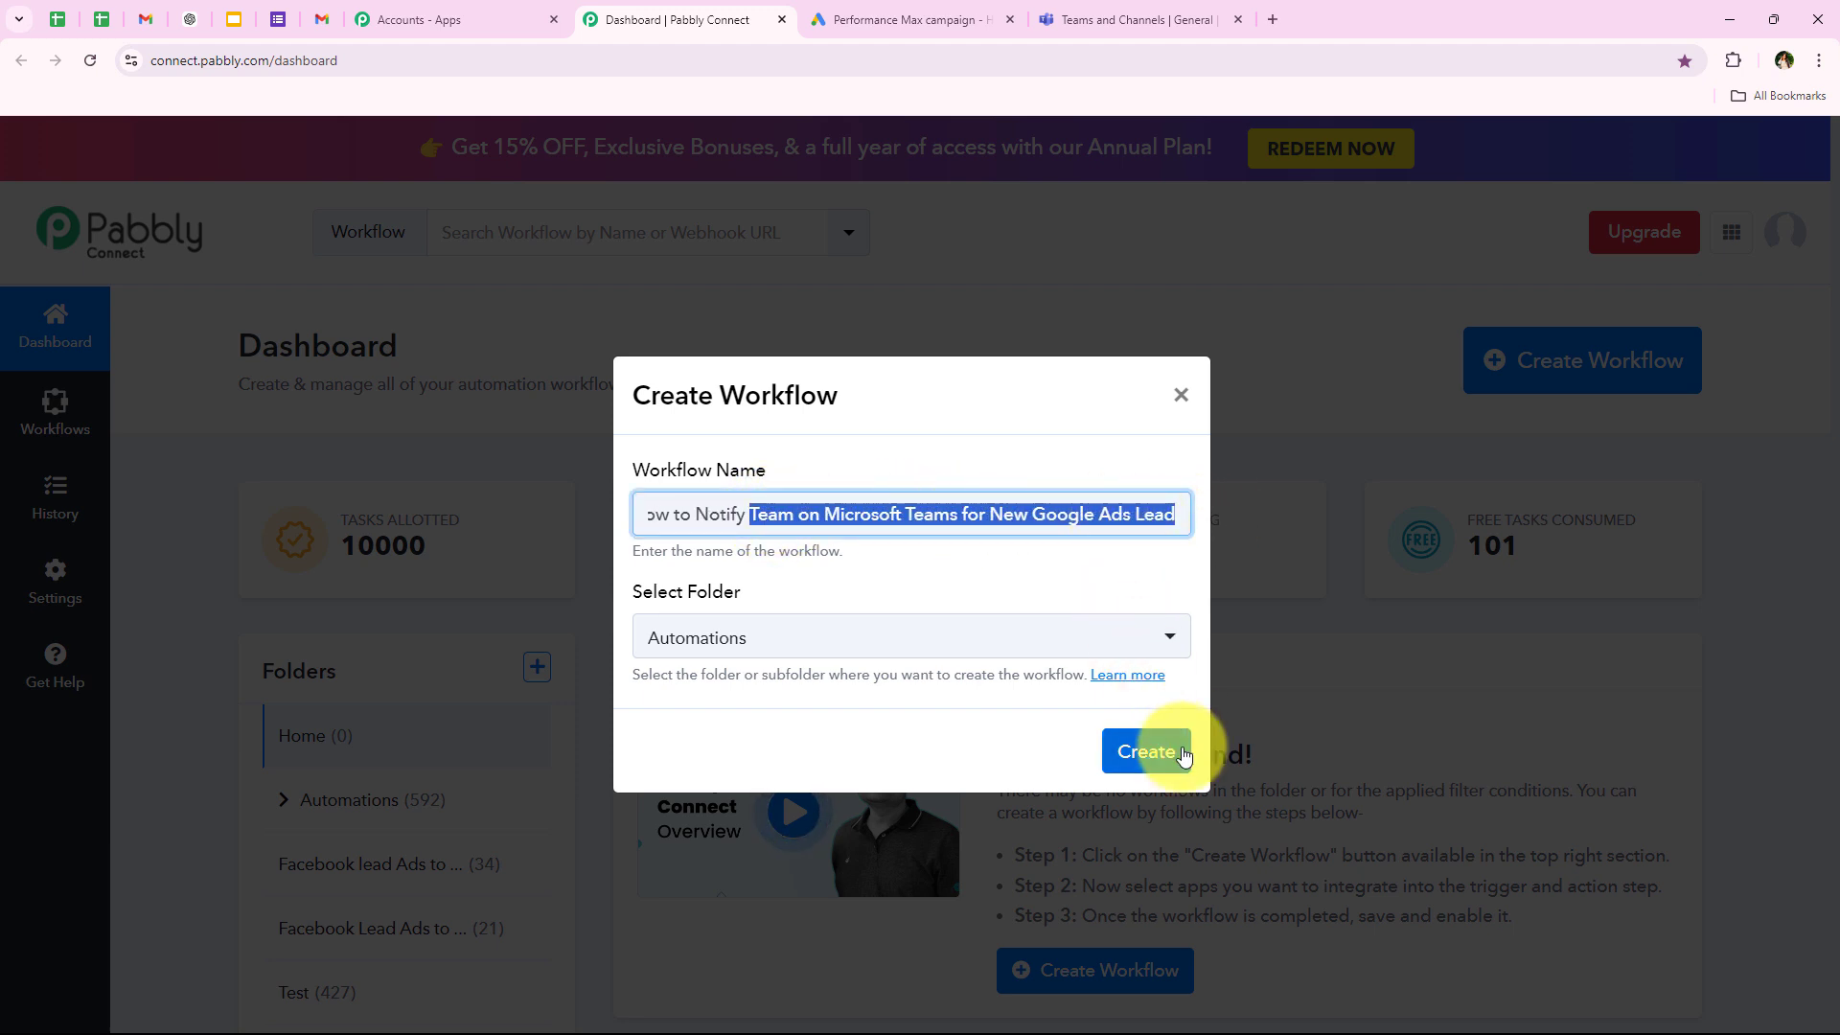
left_click(1150, 750)
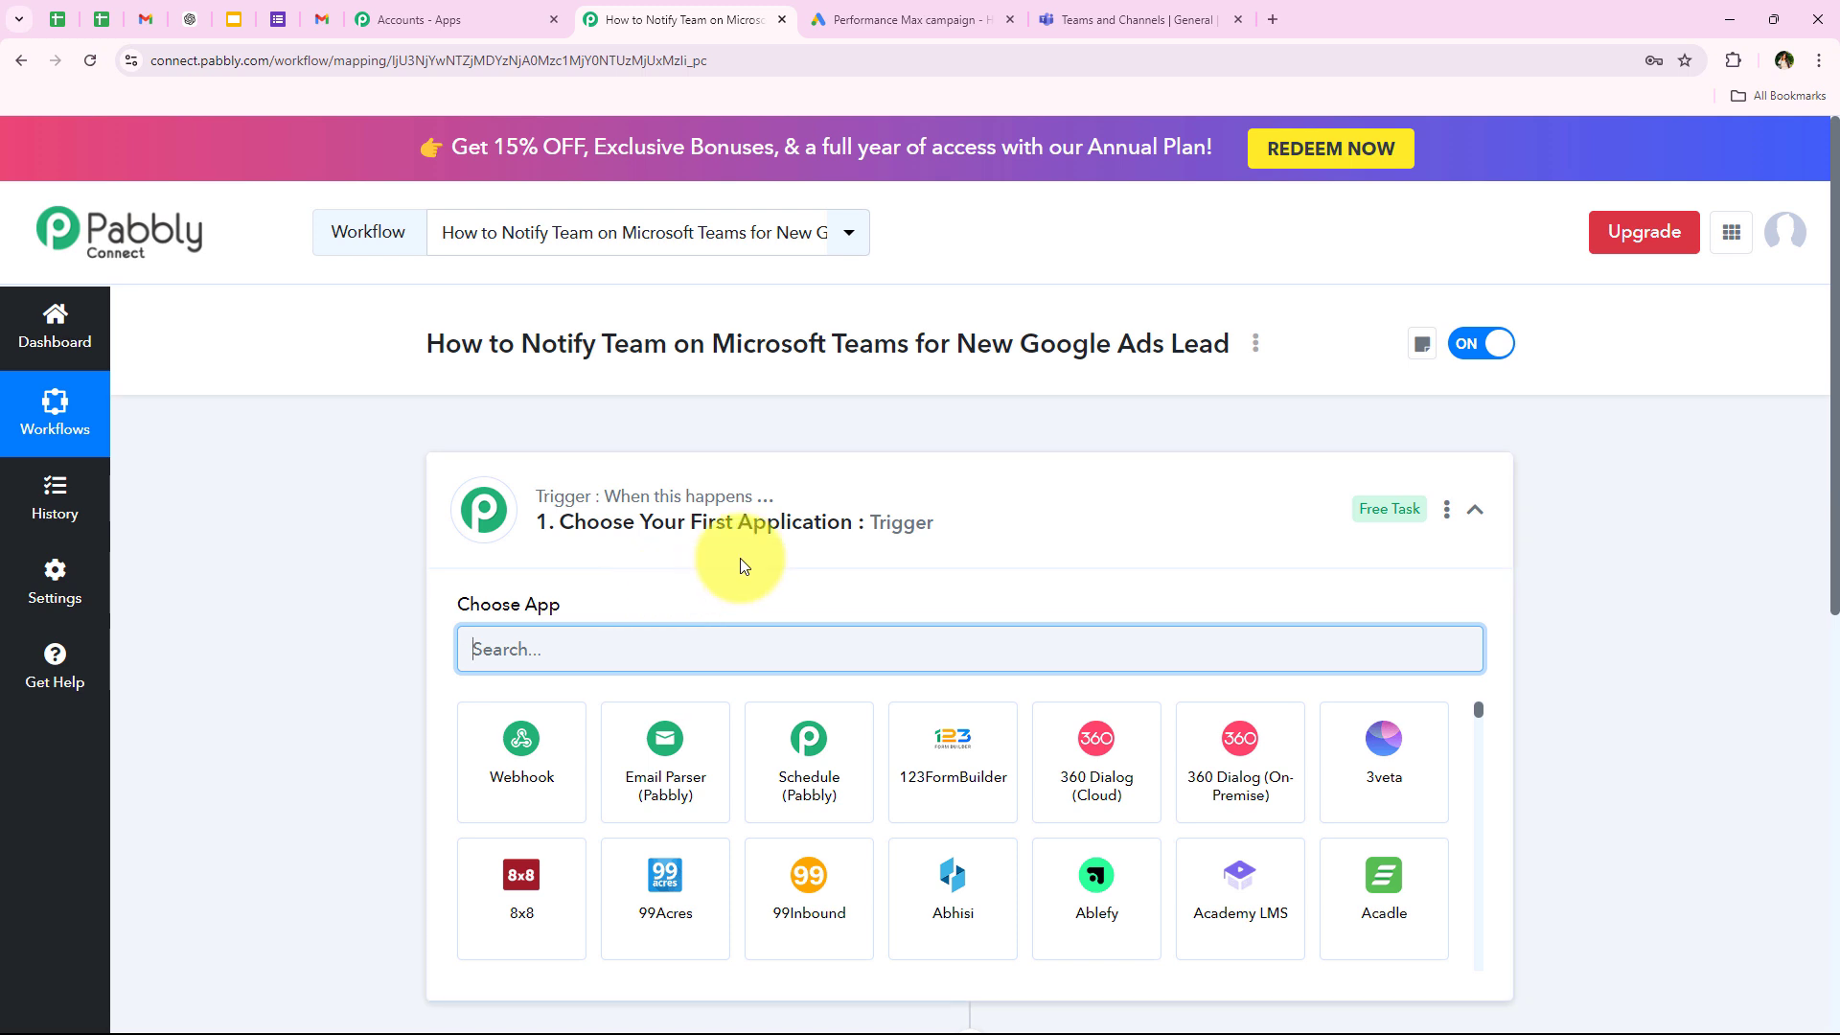
Pick Google Ads as the trigger app and list its trigger events.
left_click(867, 535)
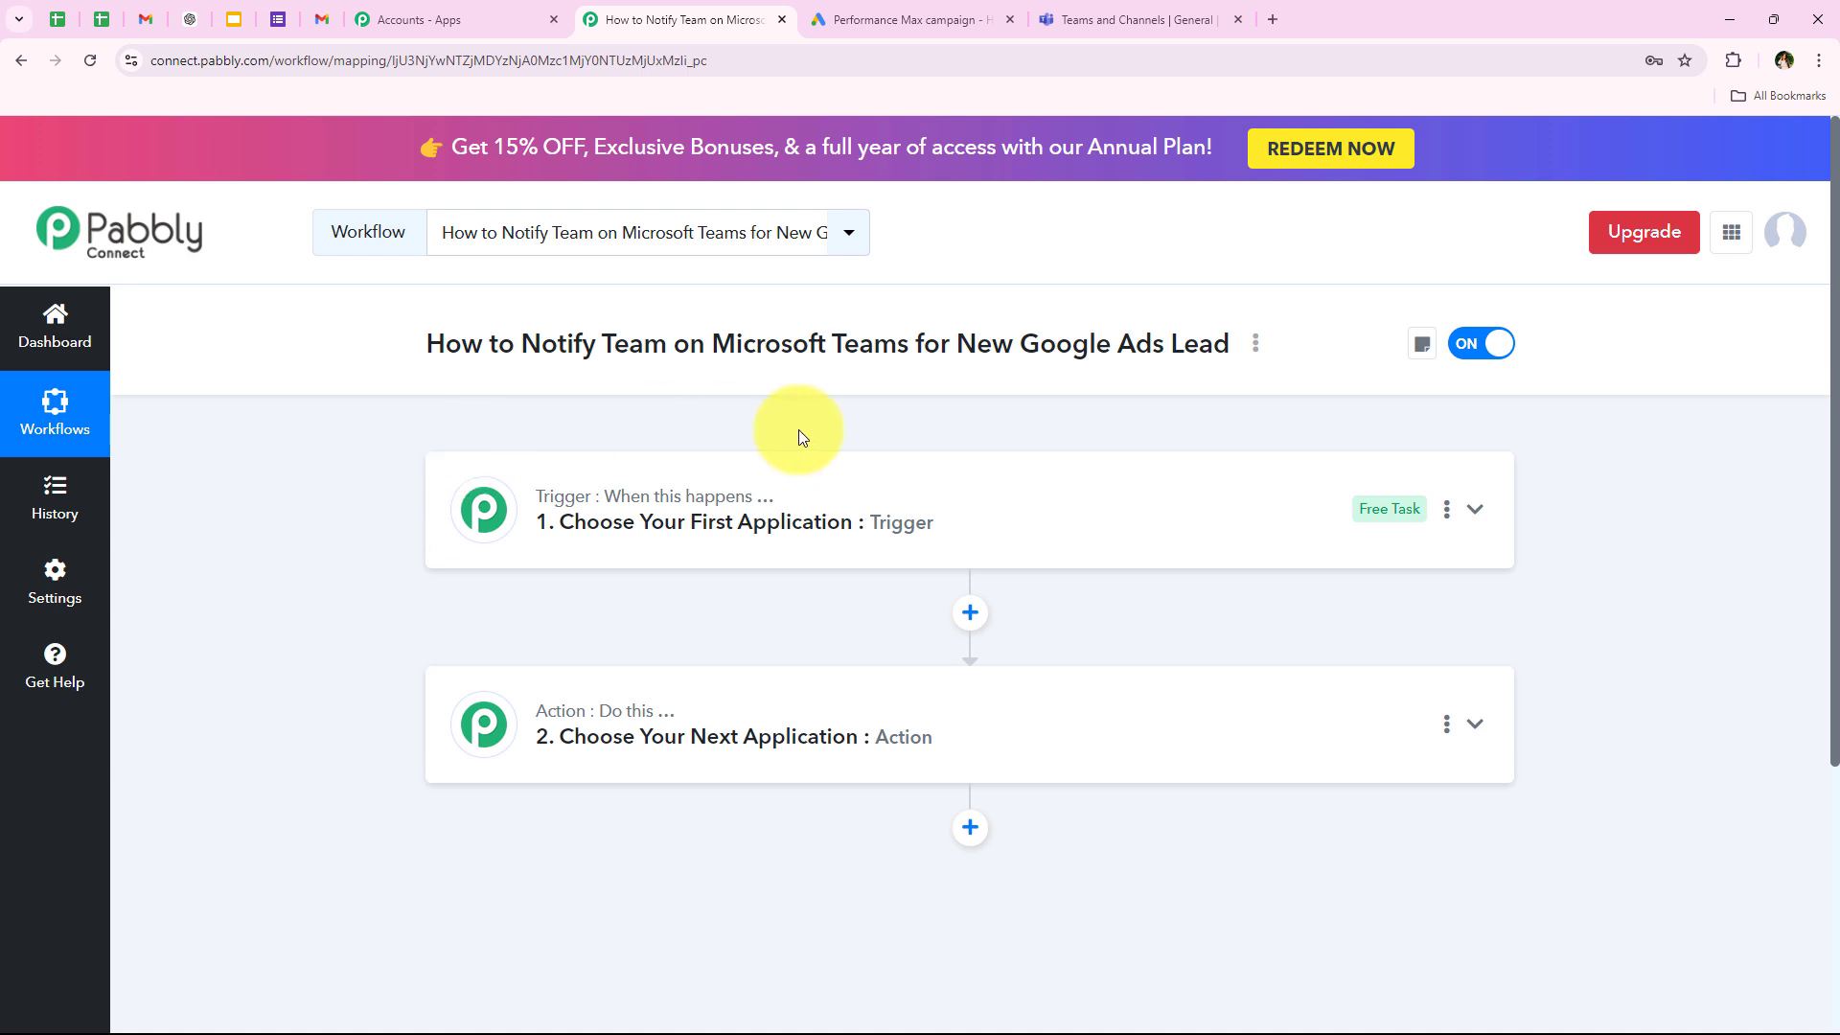
left_click(634, 539)
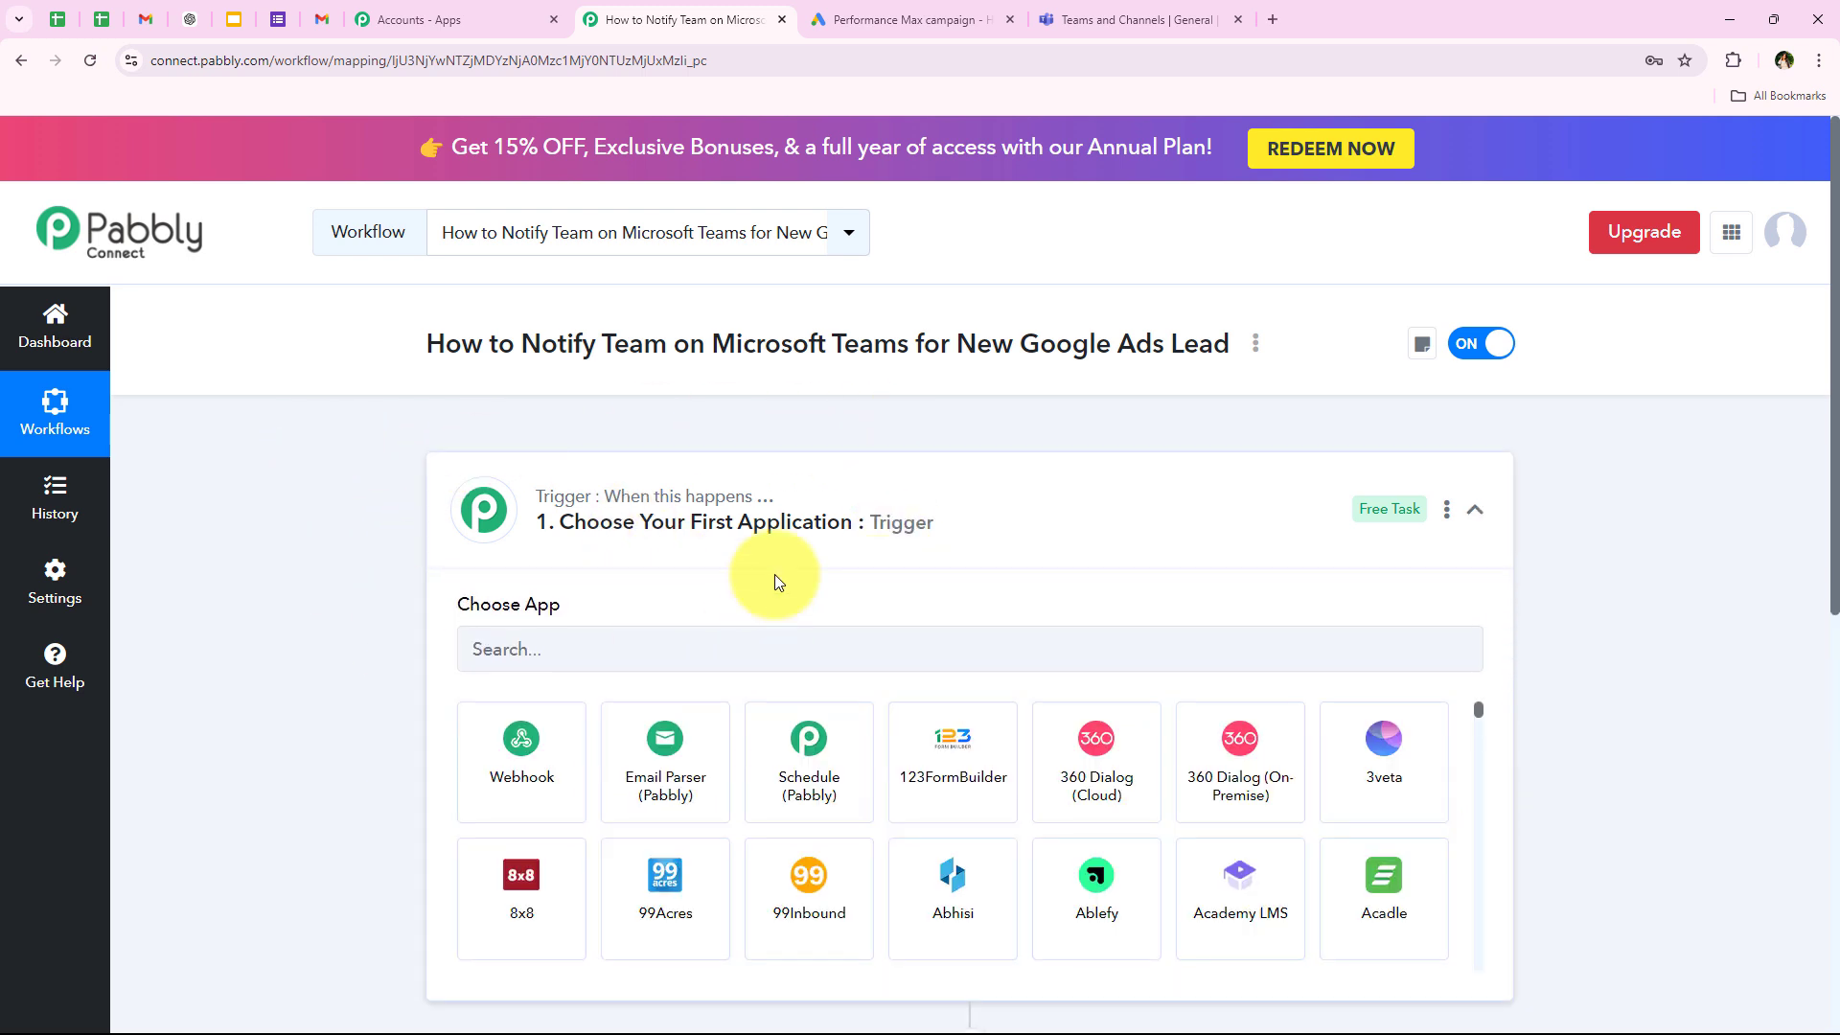
left_click(581, 644)
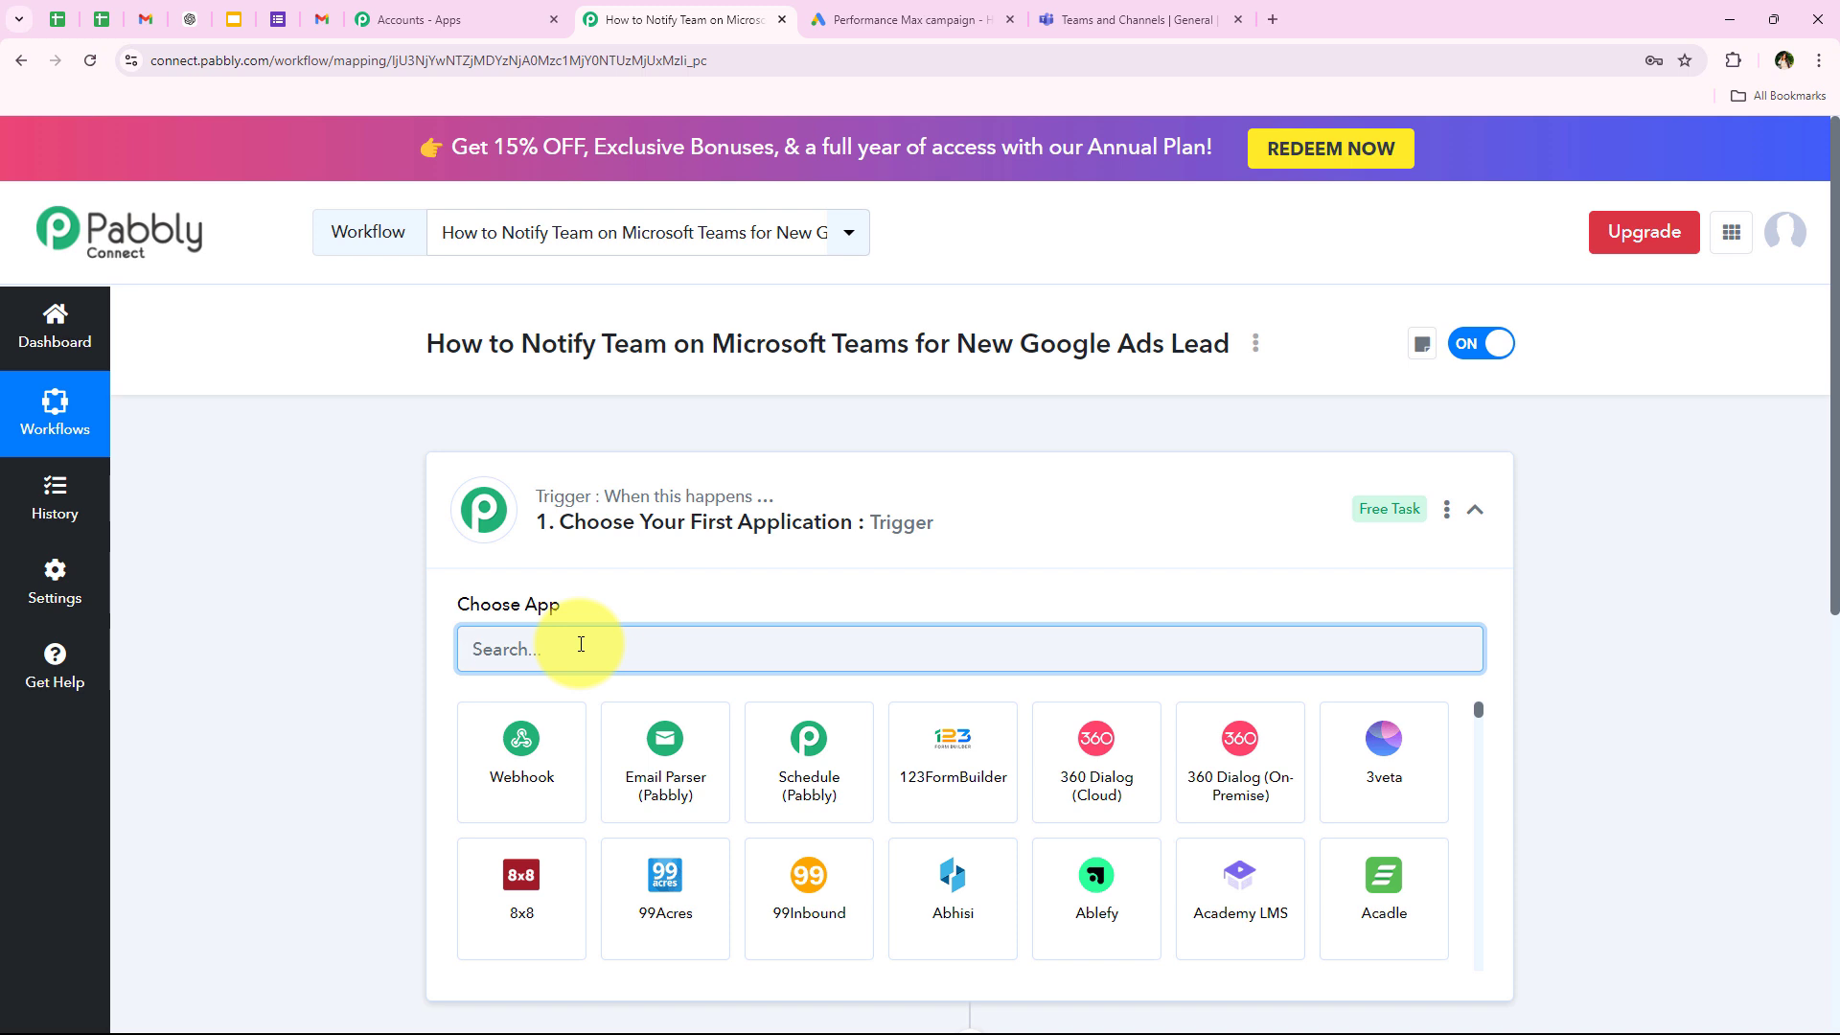
type("G")
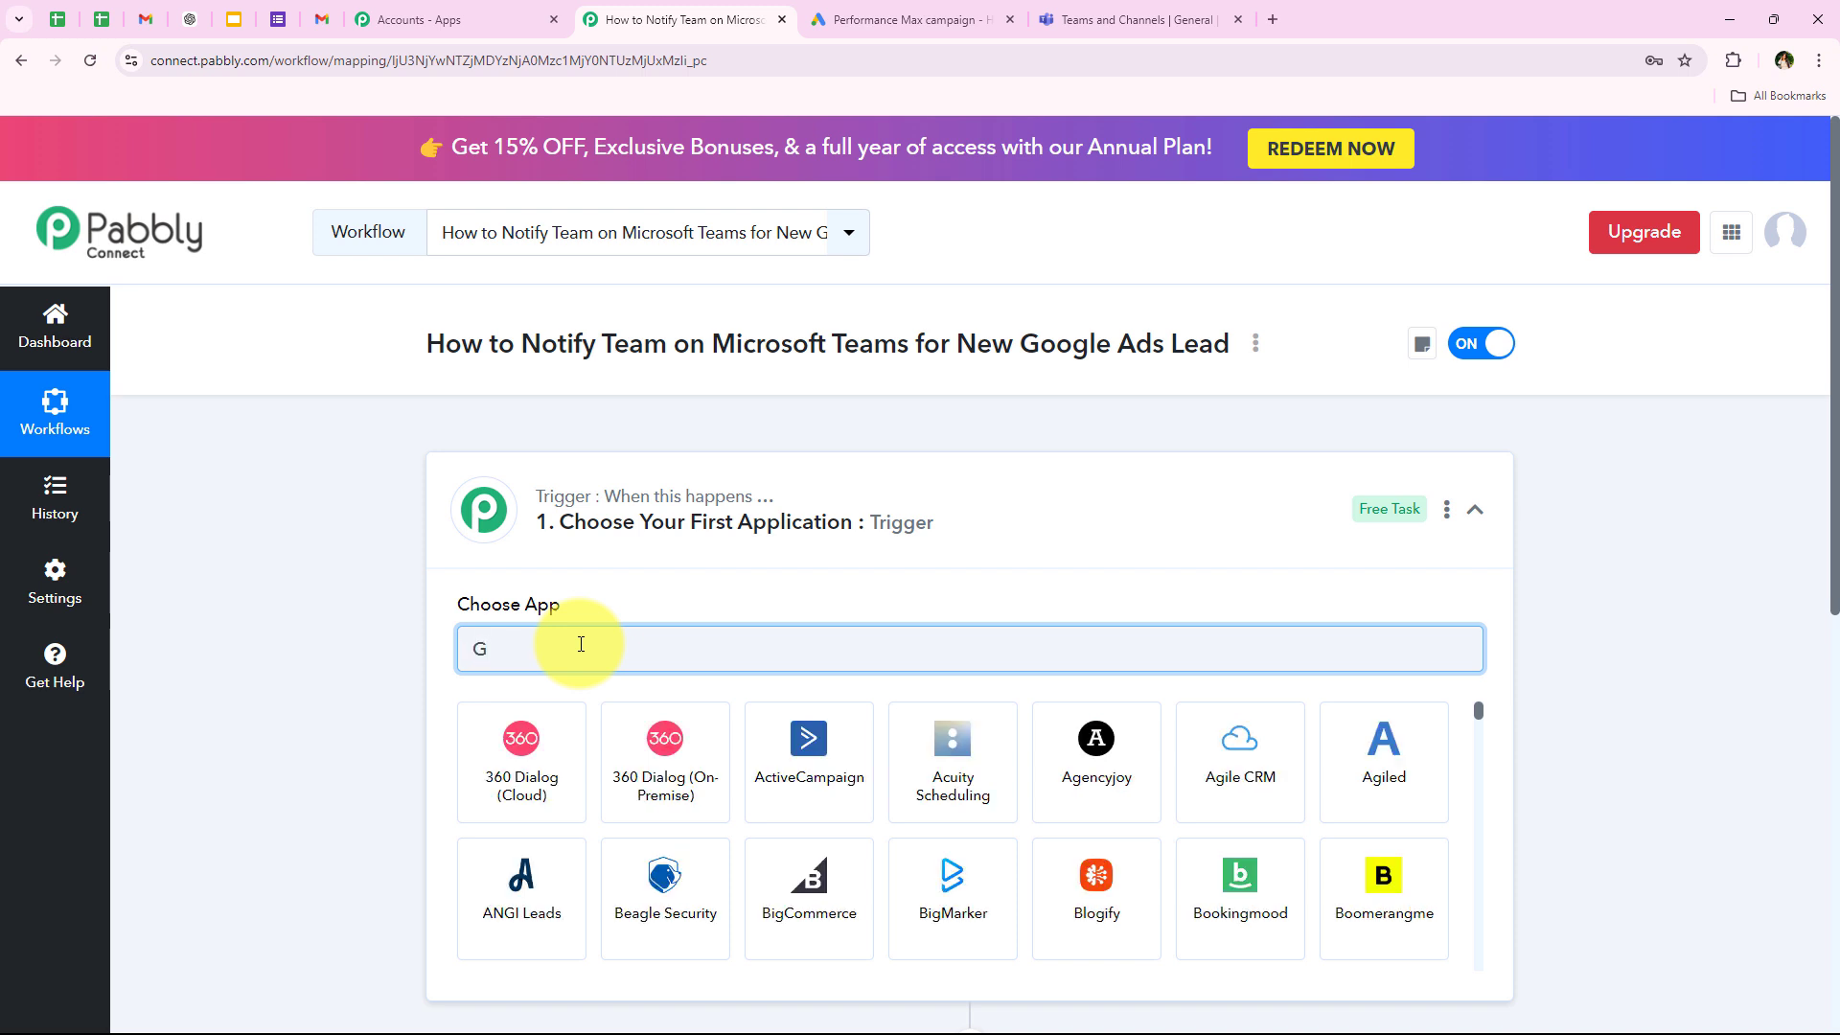
type("oogle")
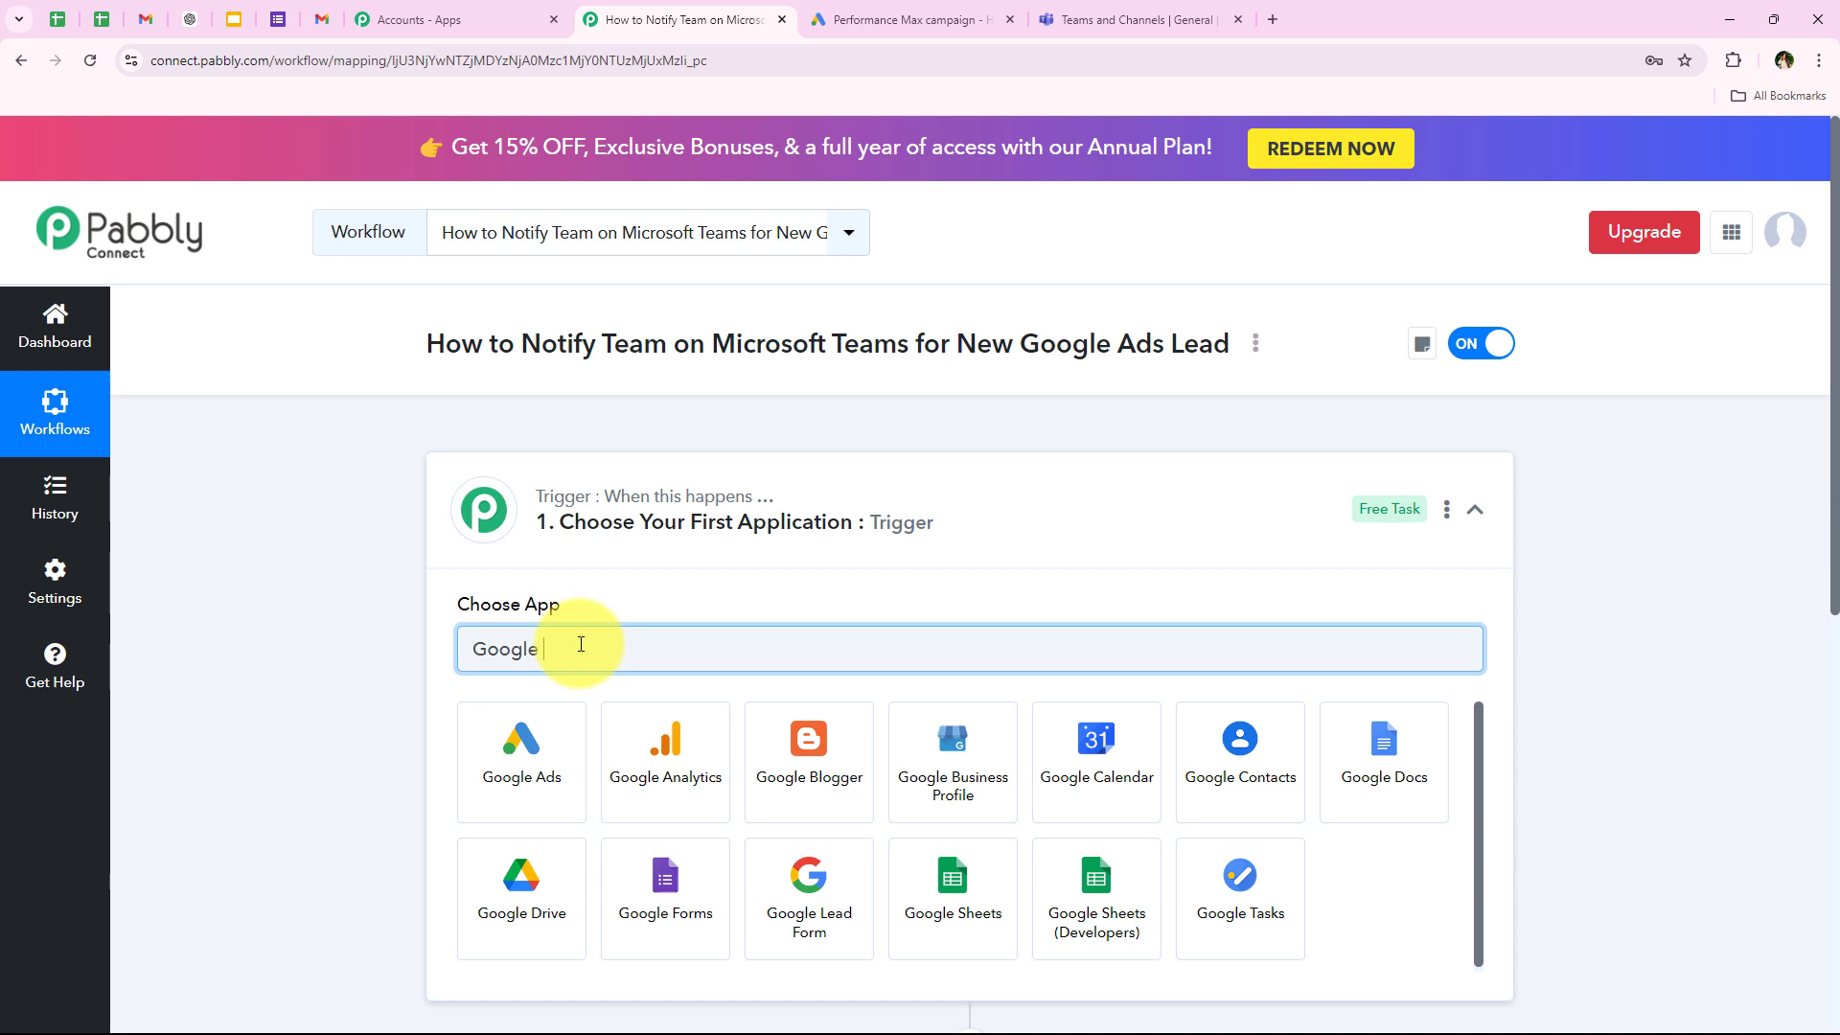
type(" Ads")
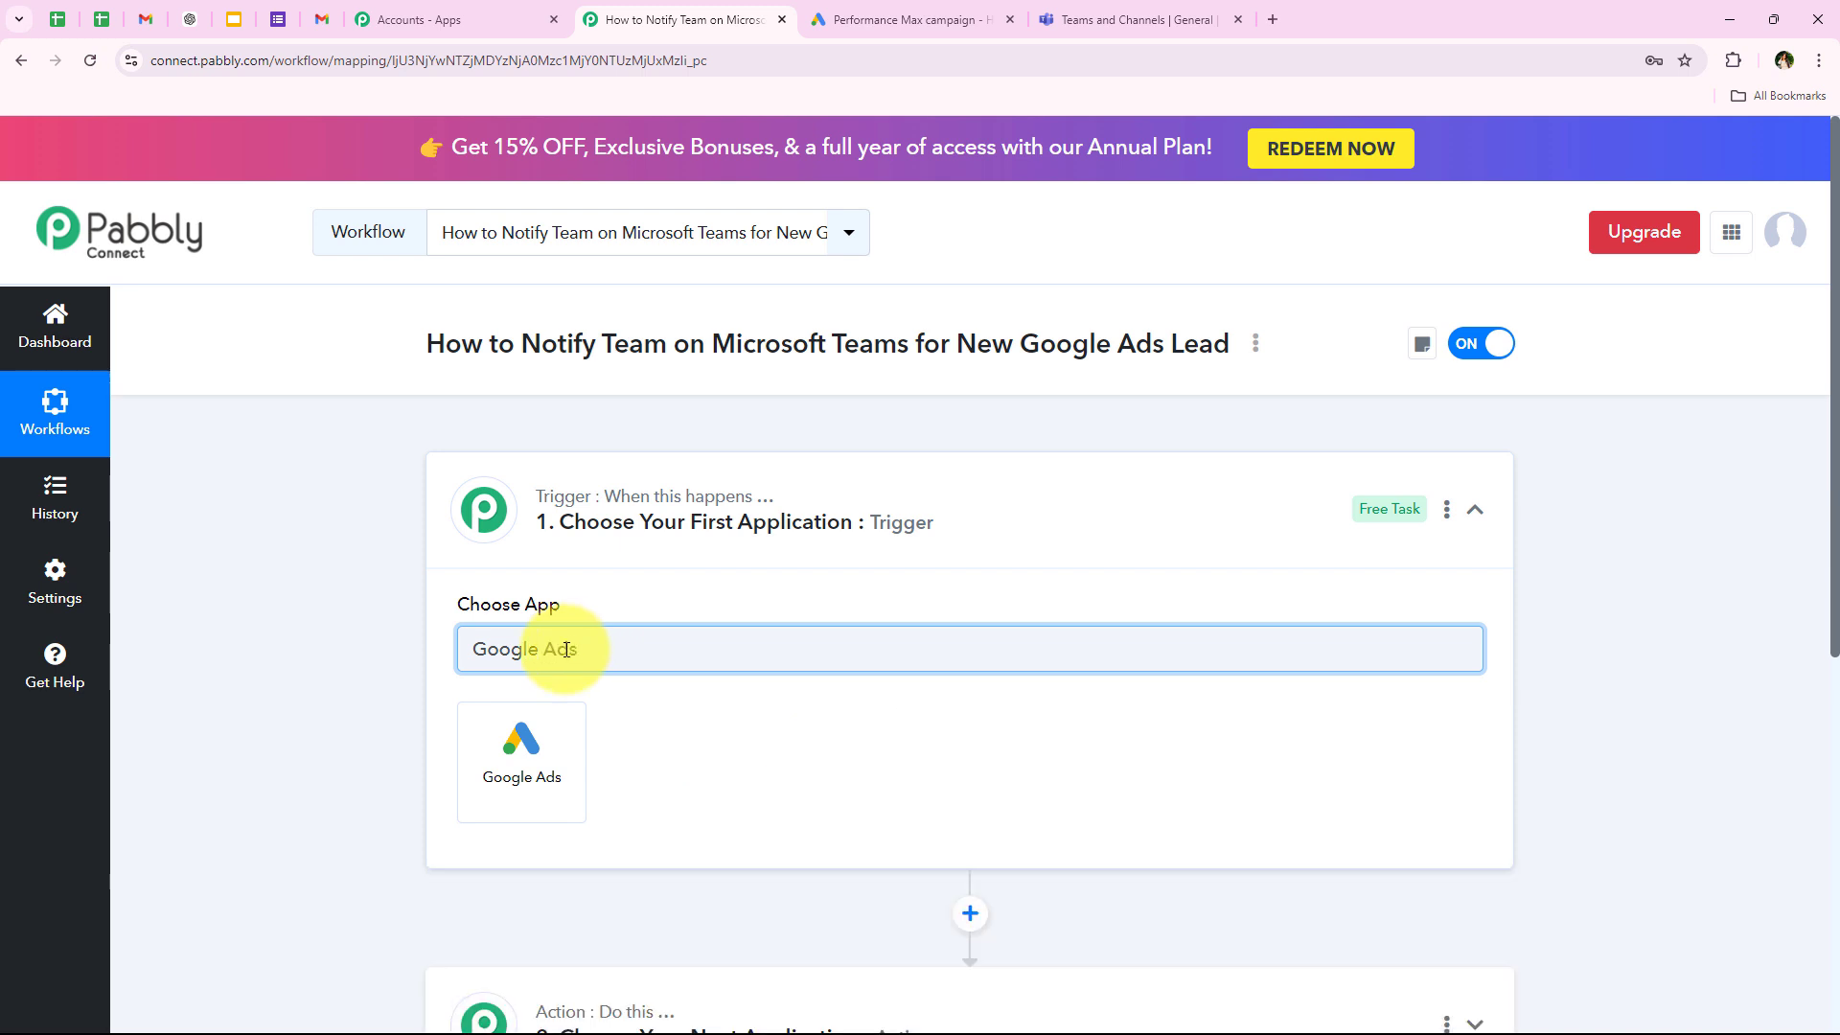
left_click(533, 718)
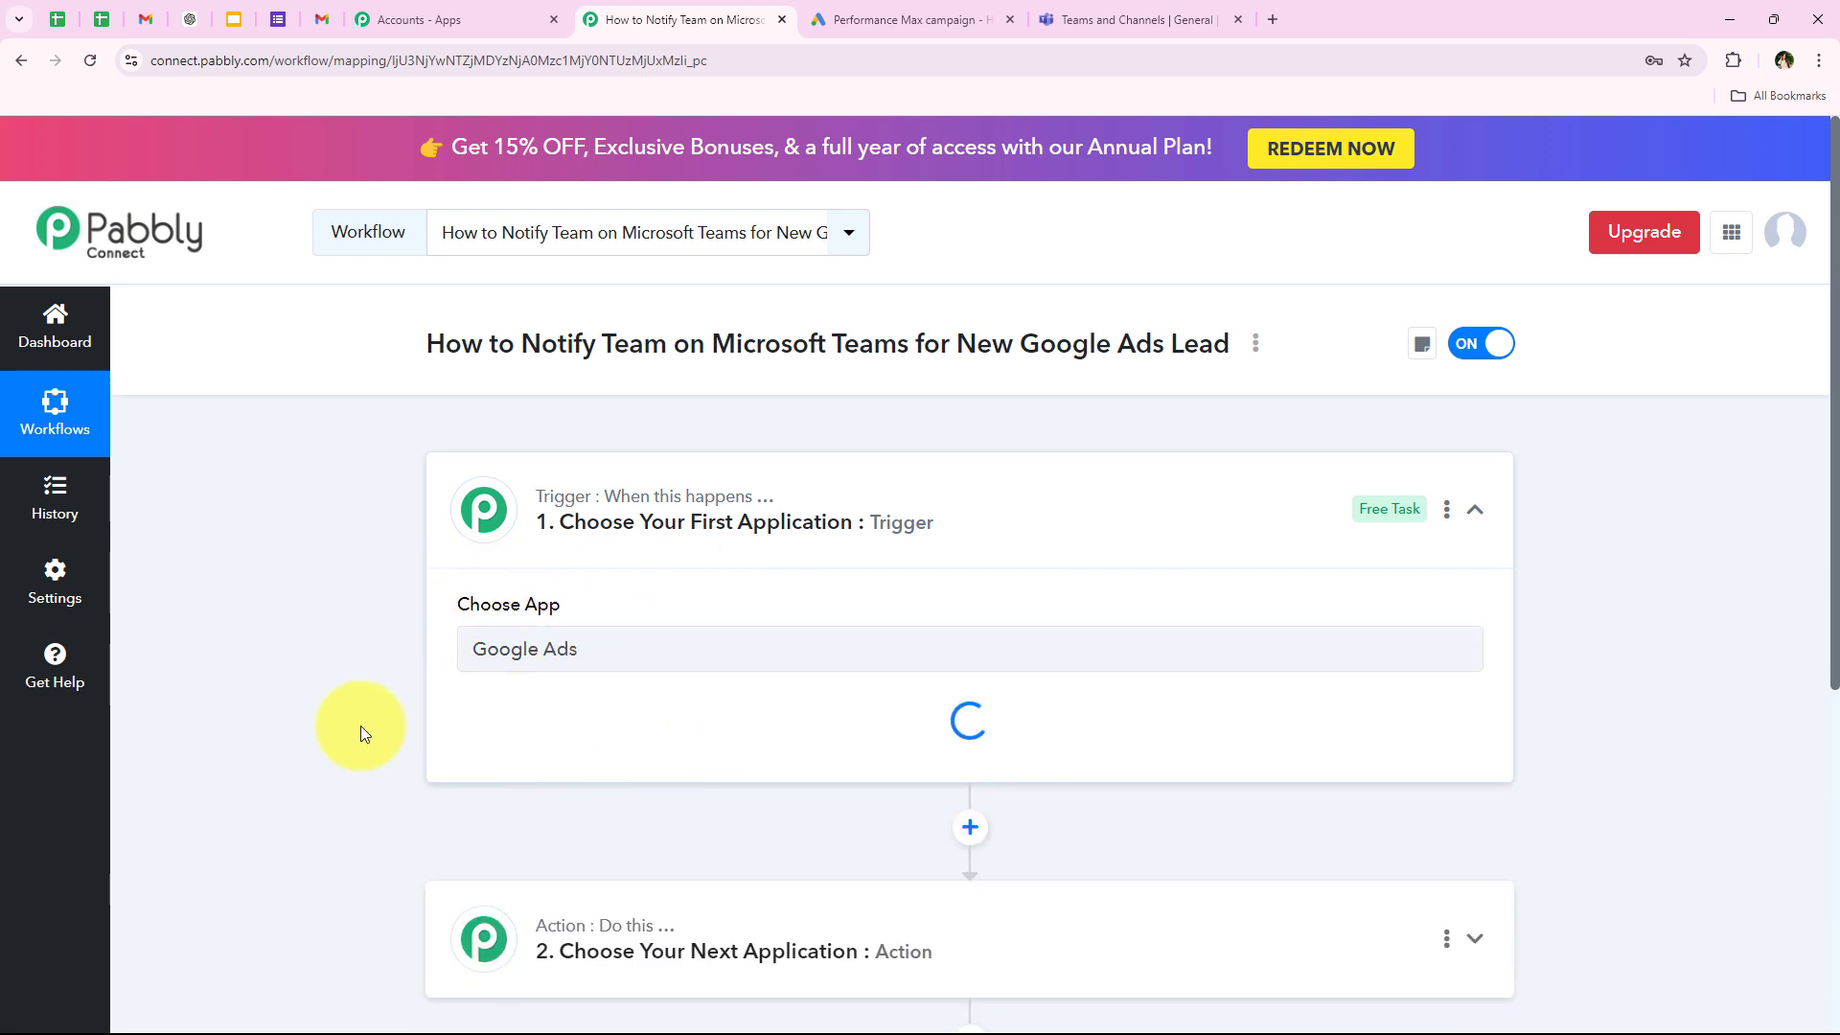
mouse_move(469, 707)
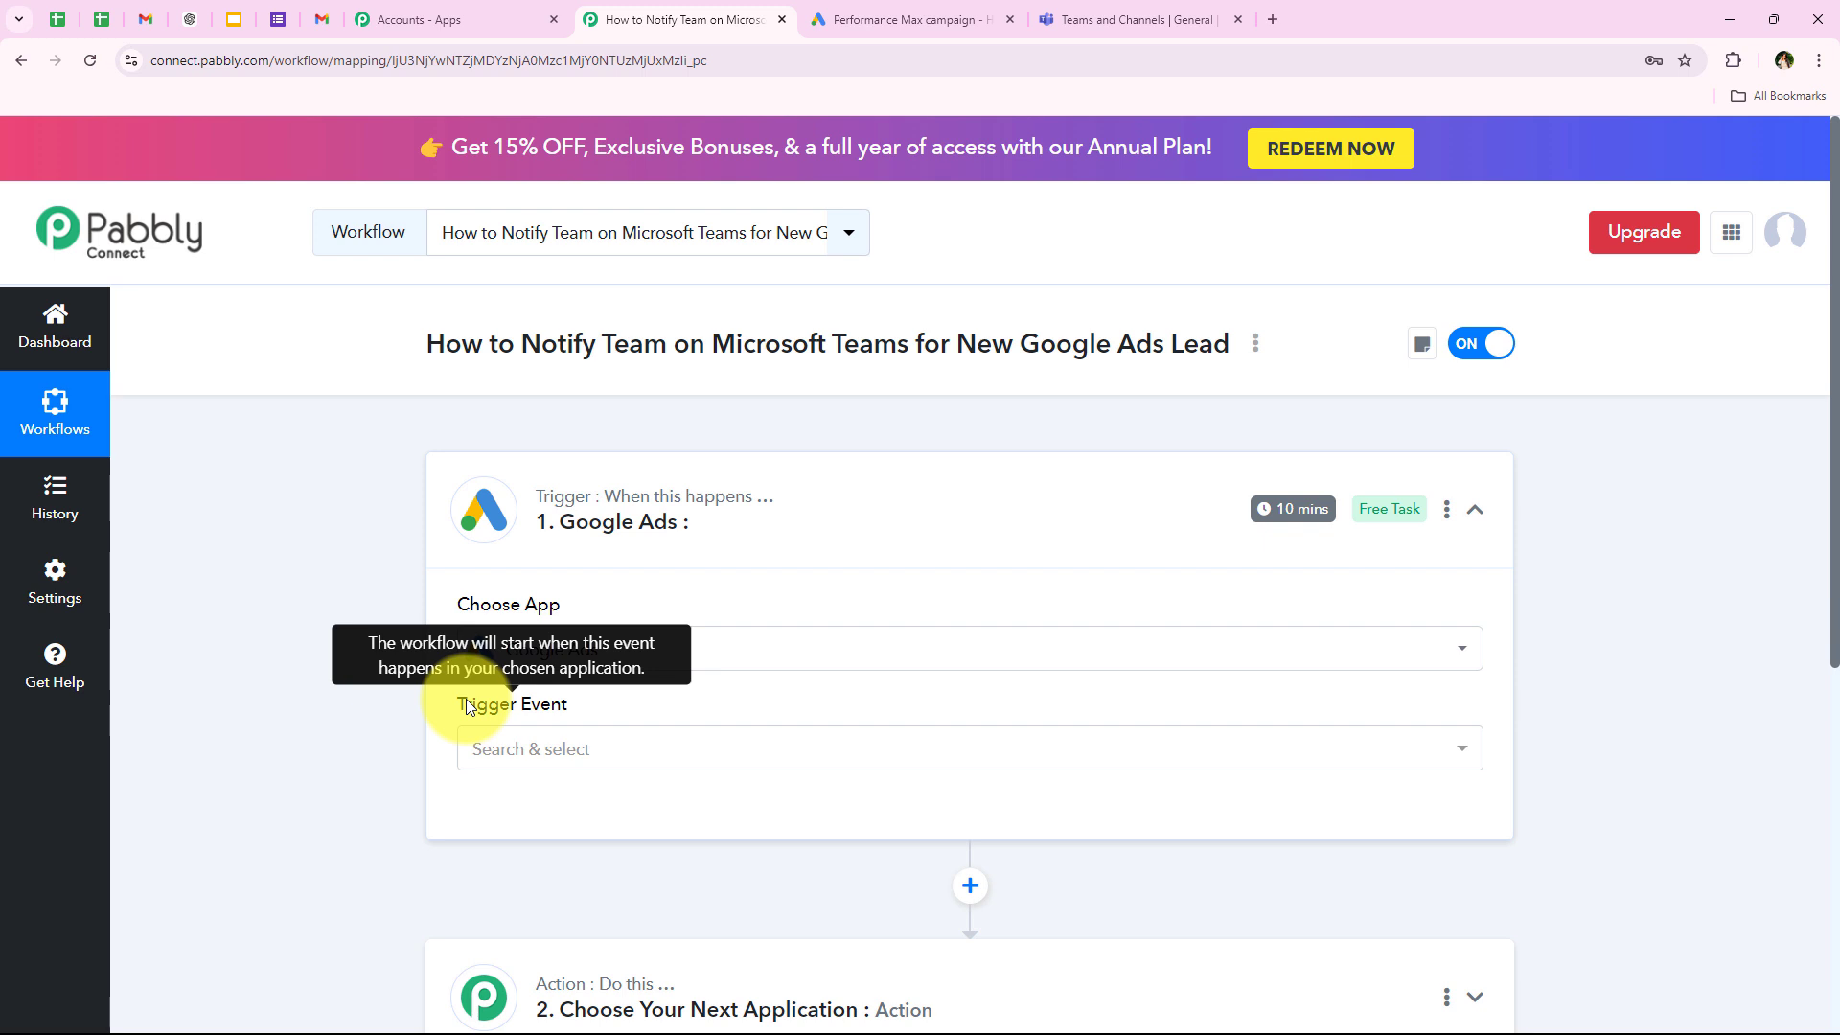
left_click(587, 757)
scroll(349, 730, "down", 2)
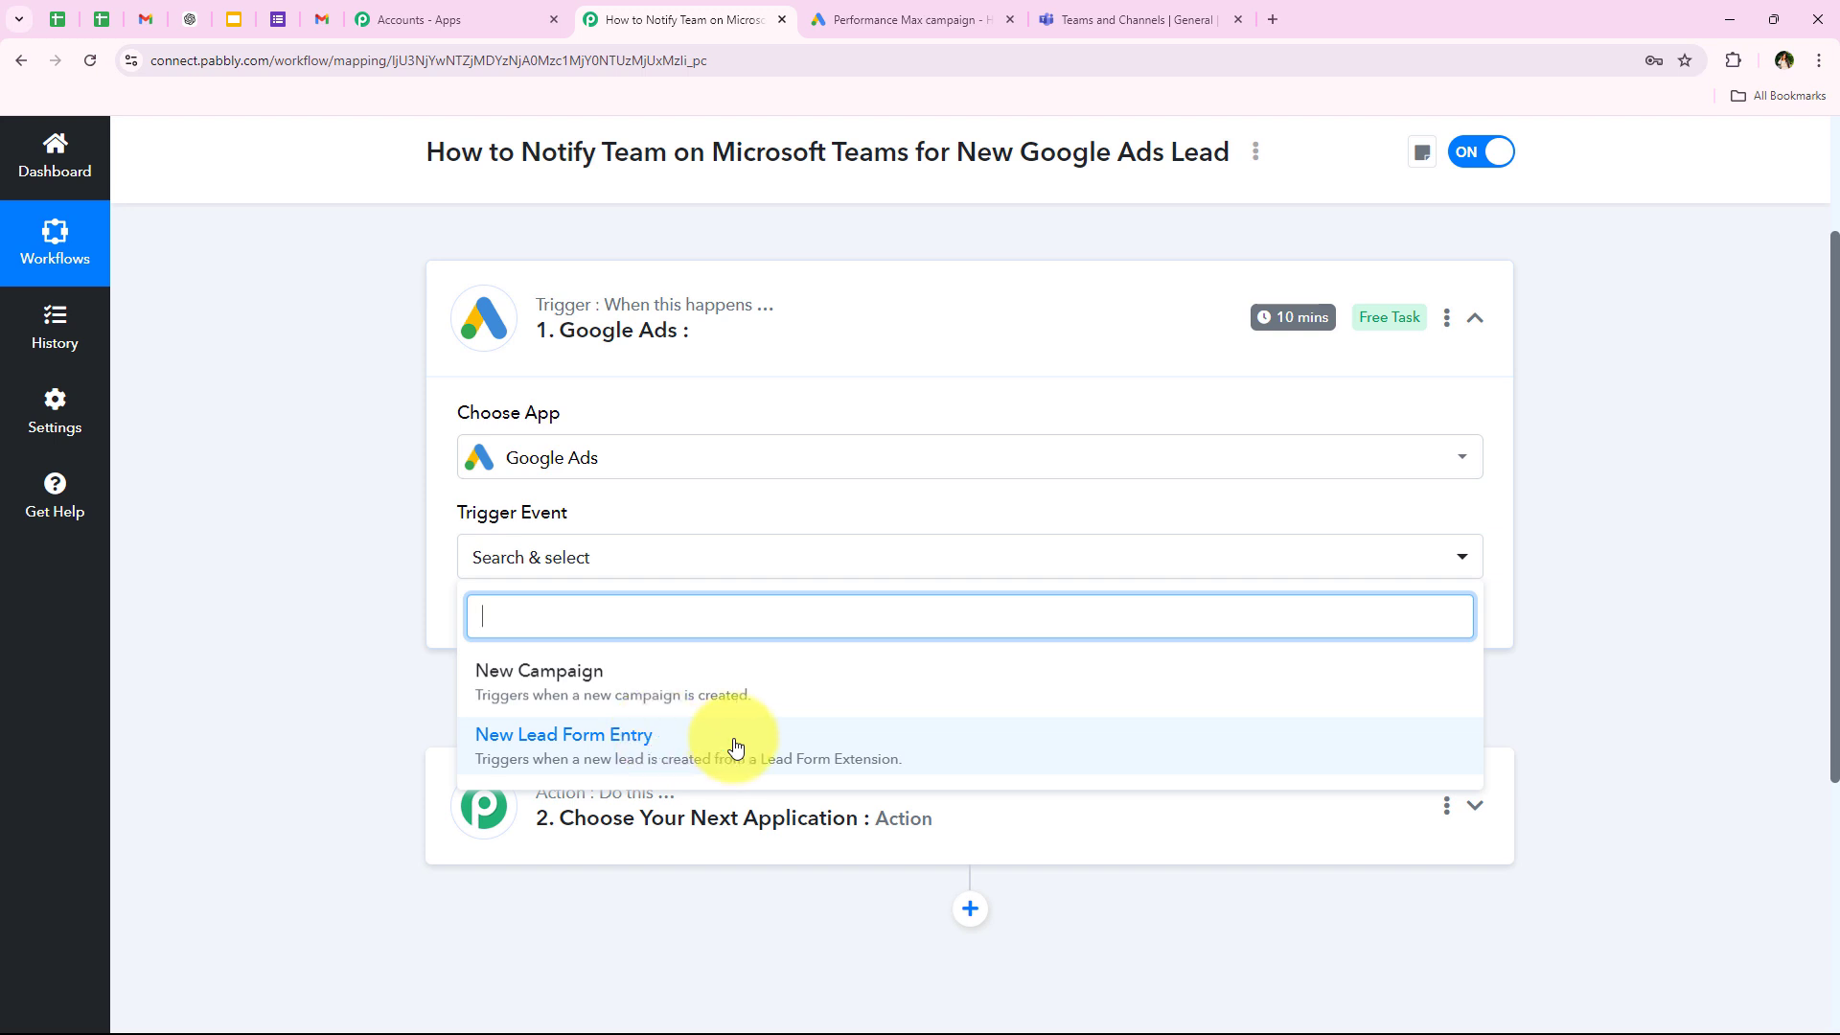
Set the Google Ads trigger event to New Lead Form Entry.
left_click(526, 755)
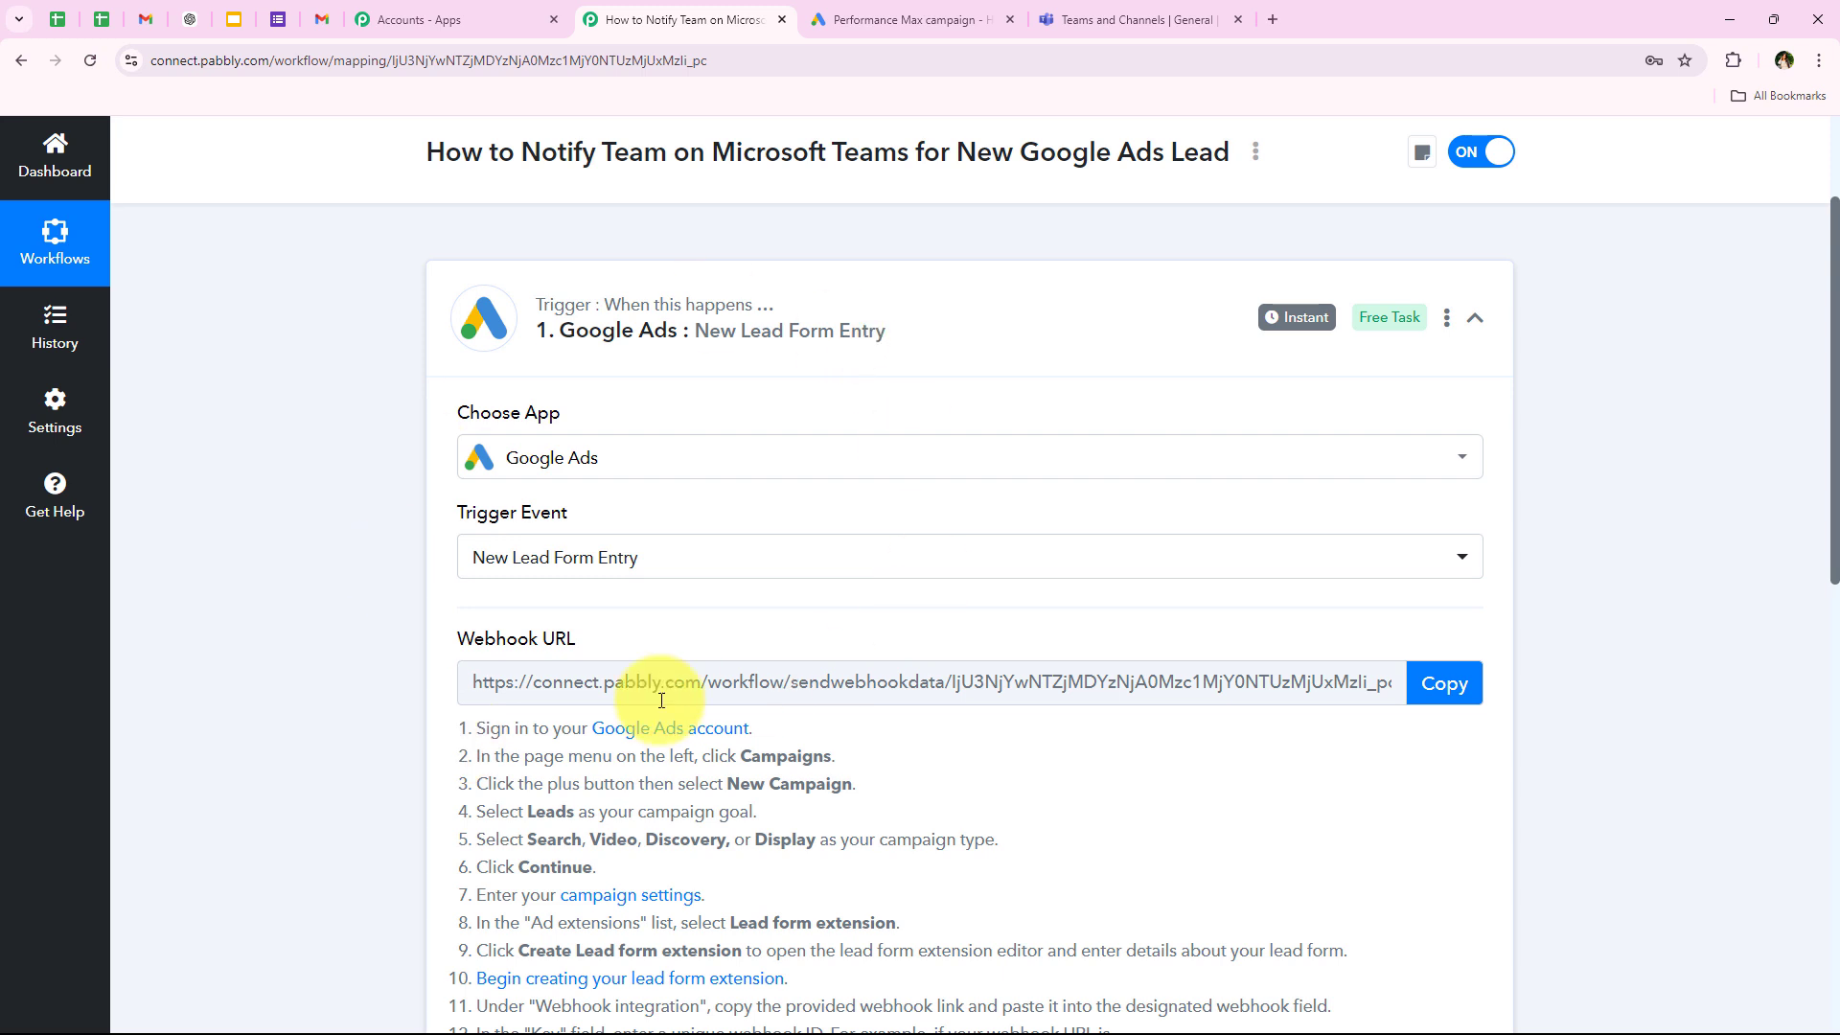
scroll(544, 582, "down", 2)
left_click_drag(442, 445, 690, 441)
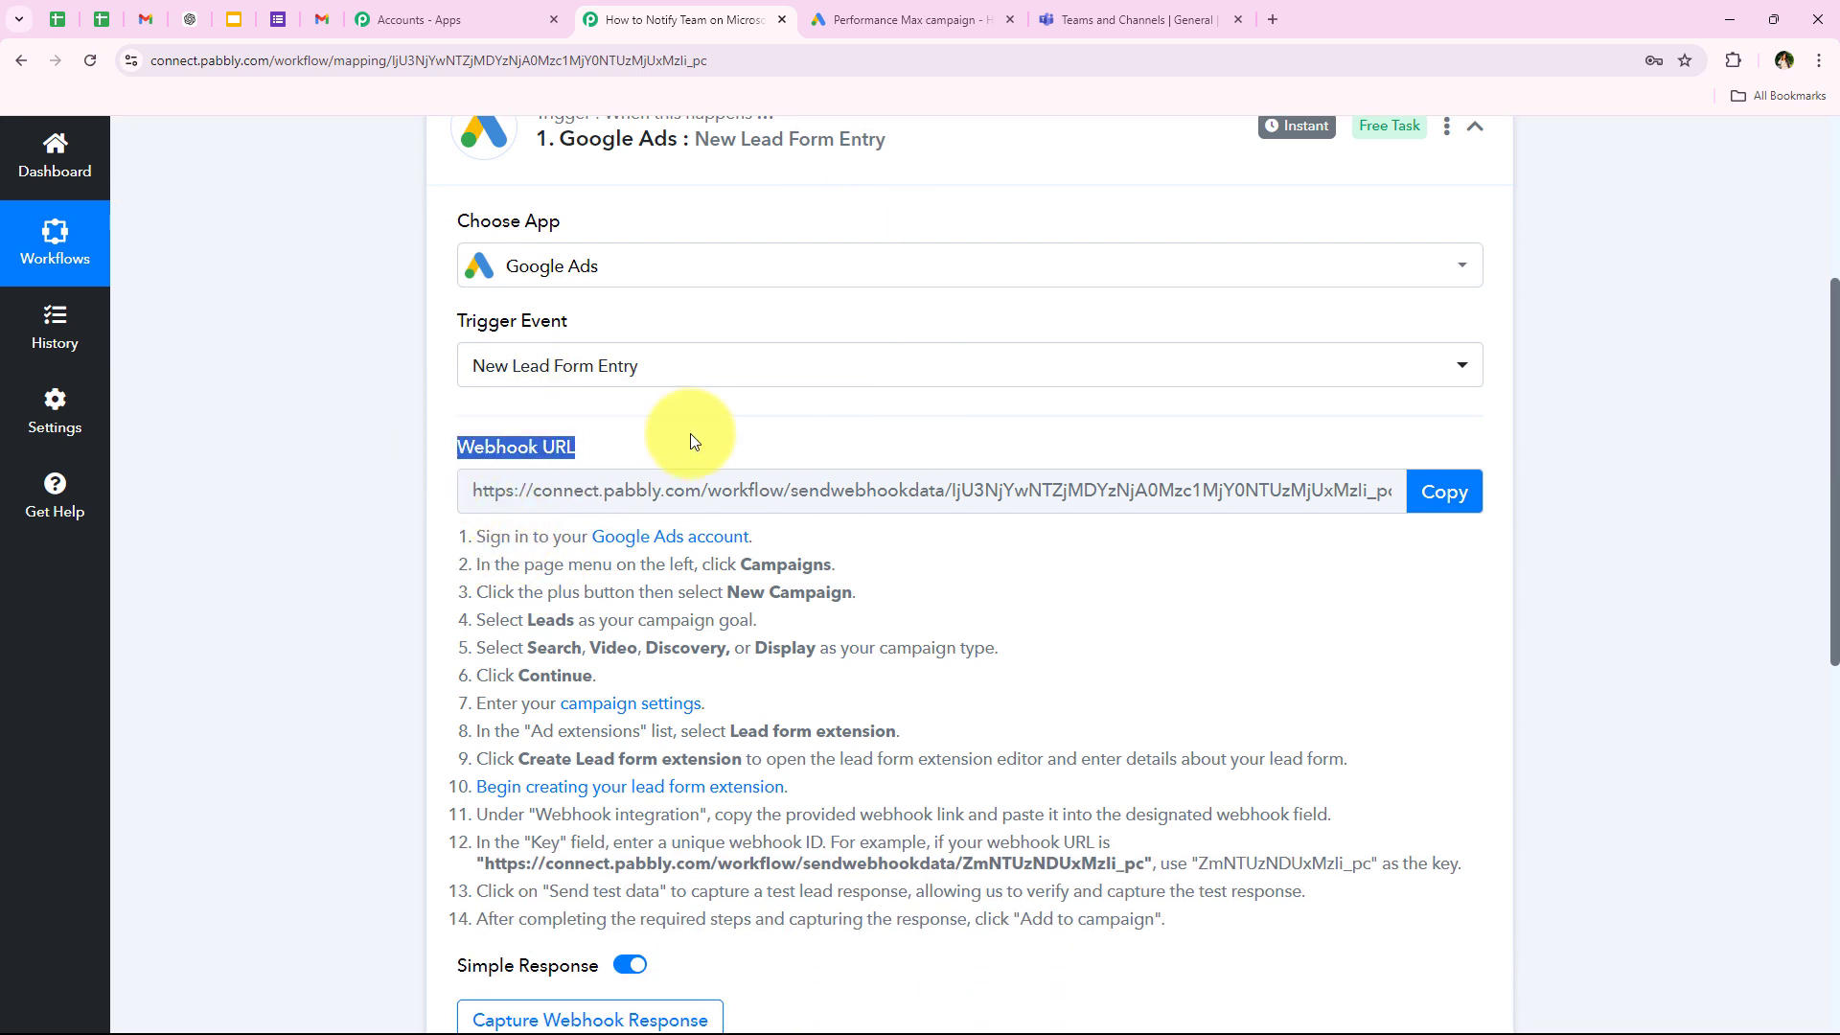
left_click(692, 436)
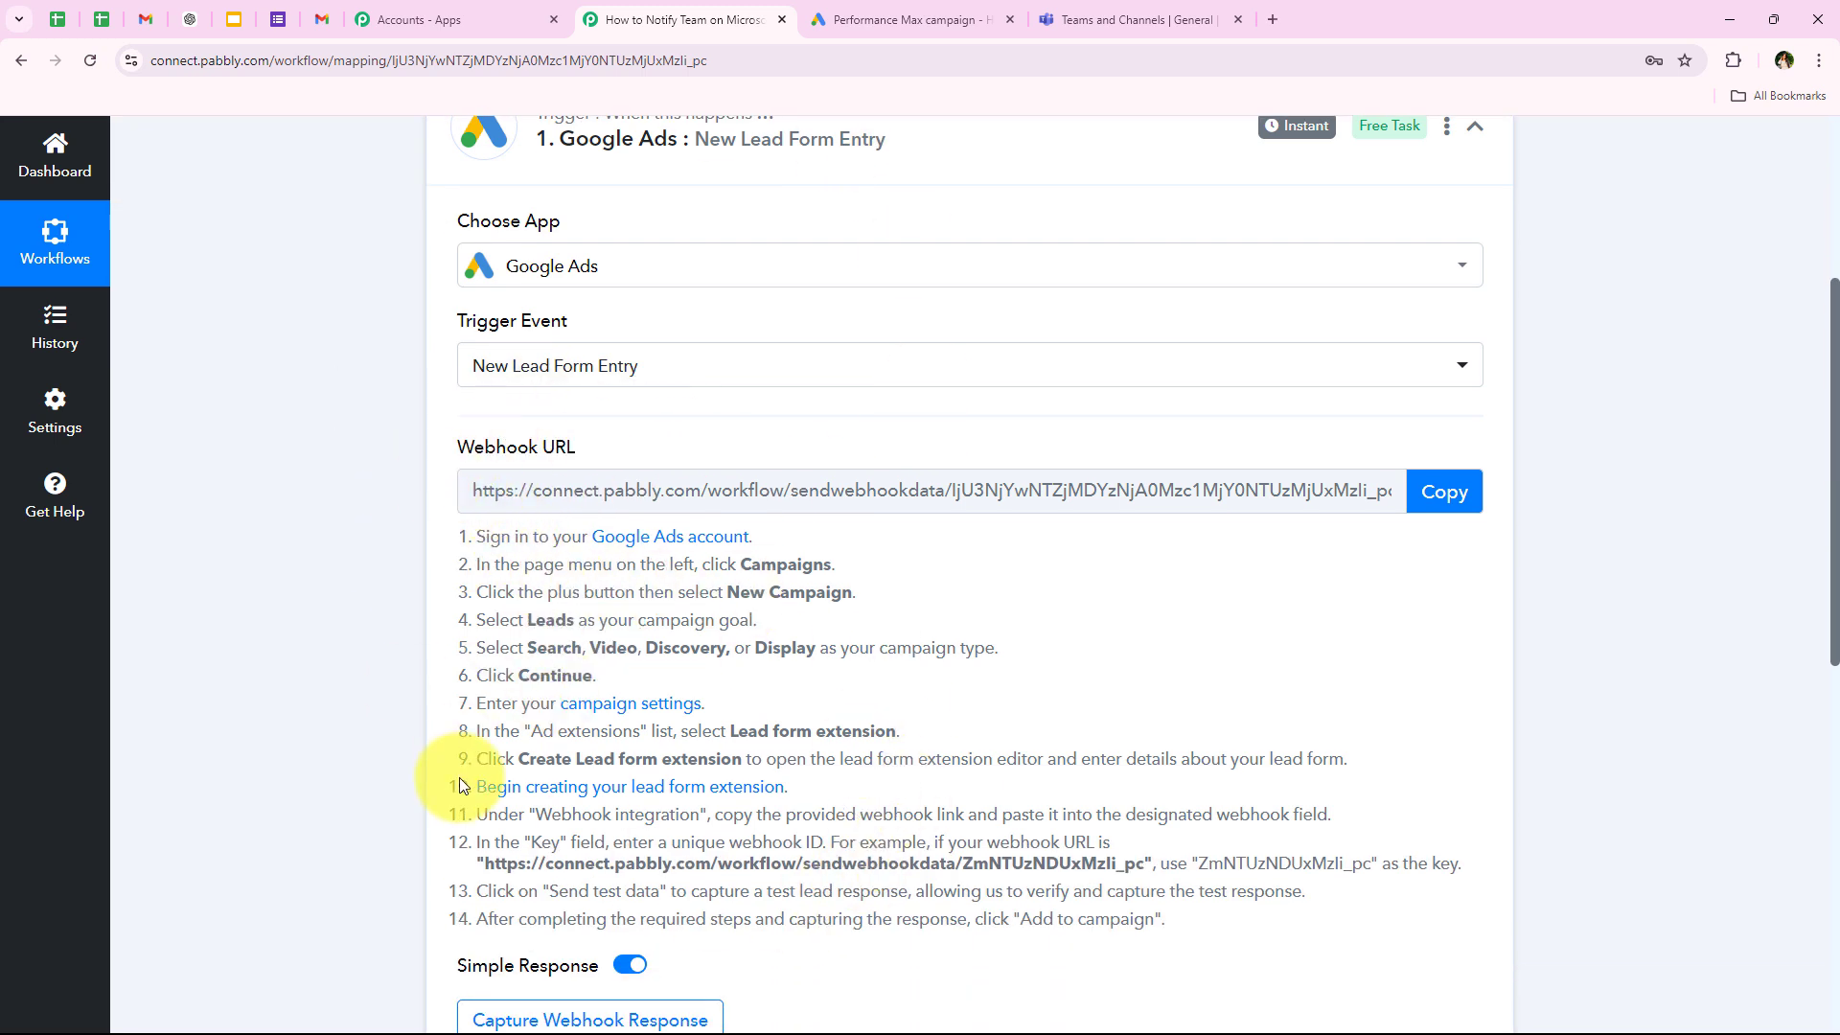
Copy the trigger's webhook URL and read the setup instructions.
scroll(395, 579, "up", 2)
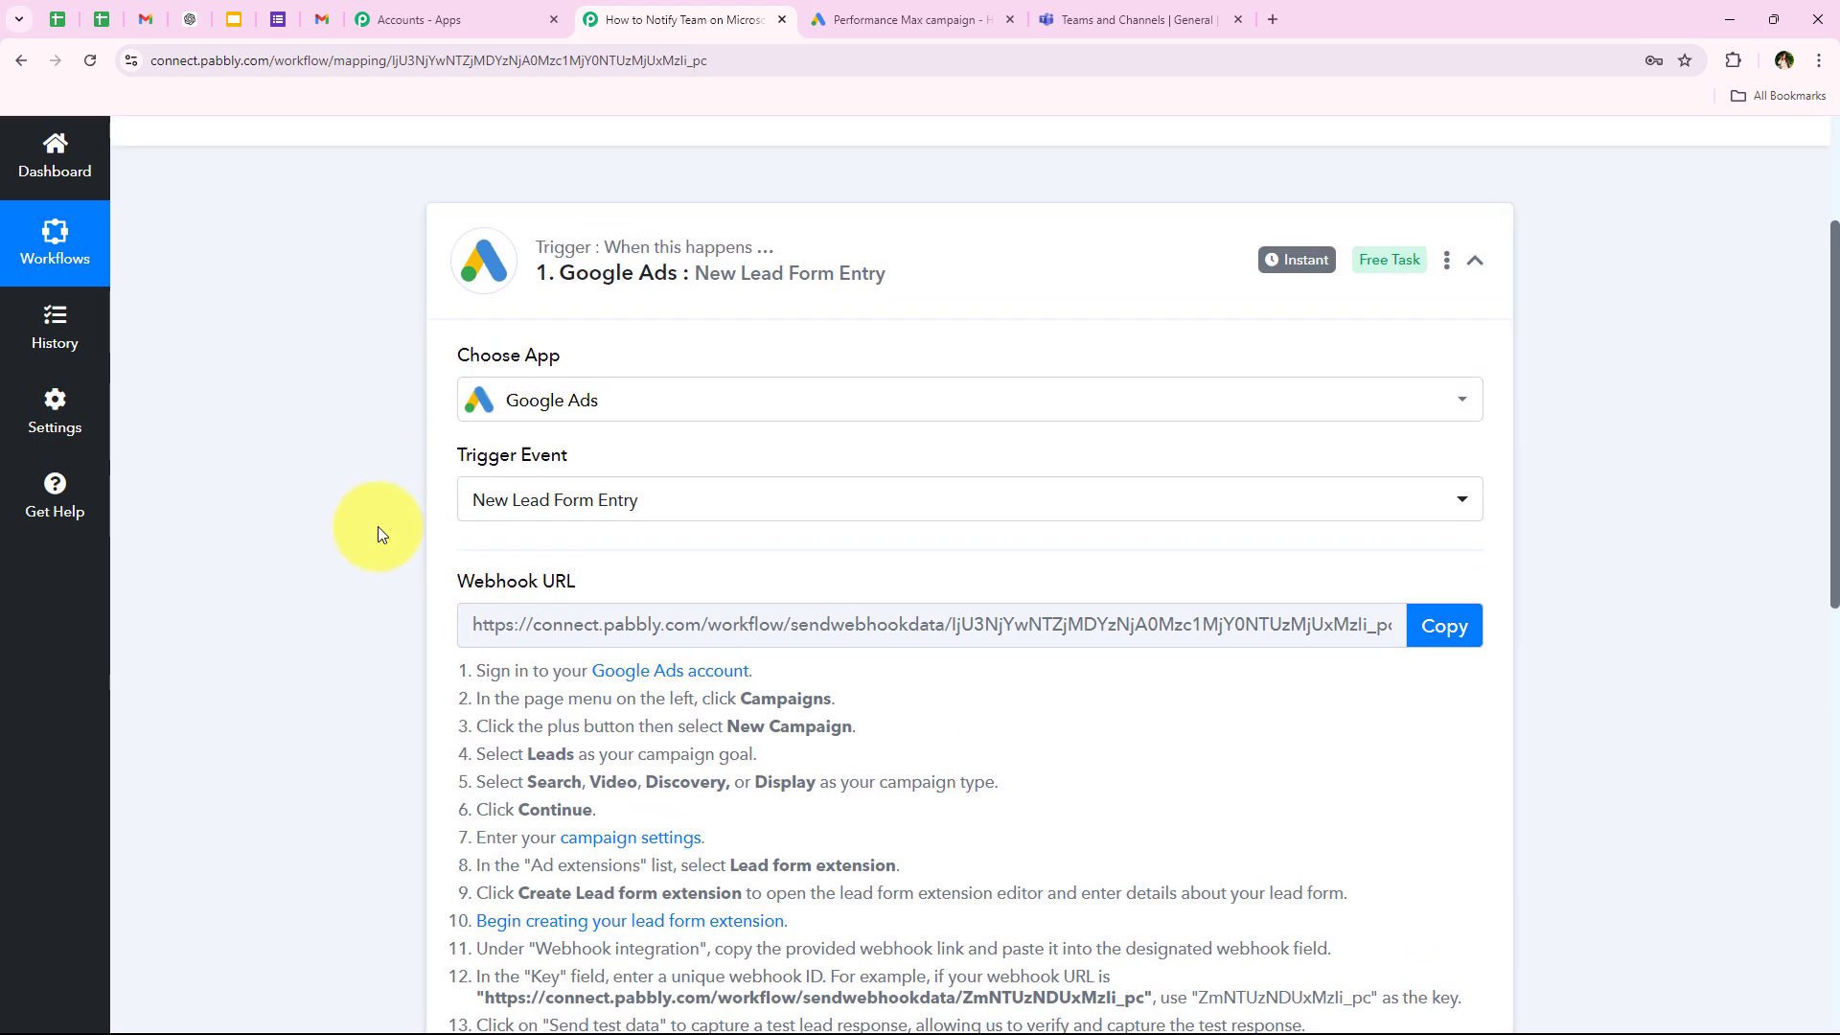
scroll(345, 624, "down", 2)
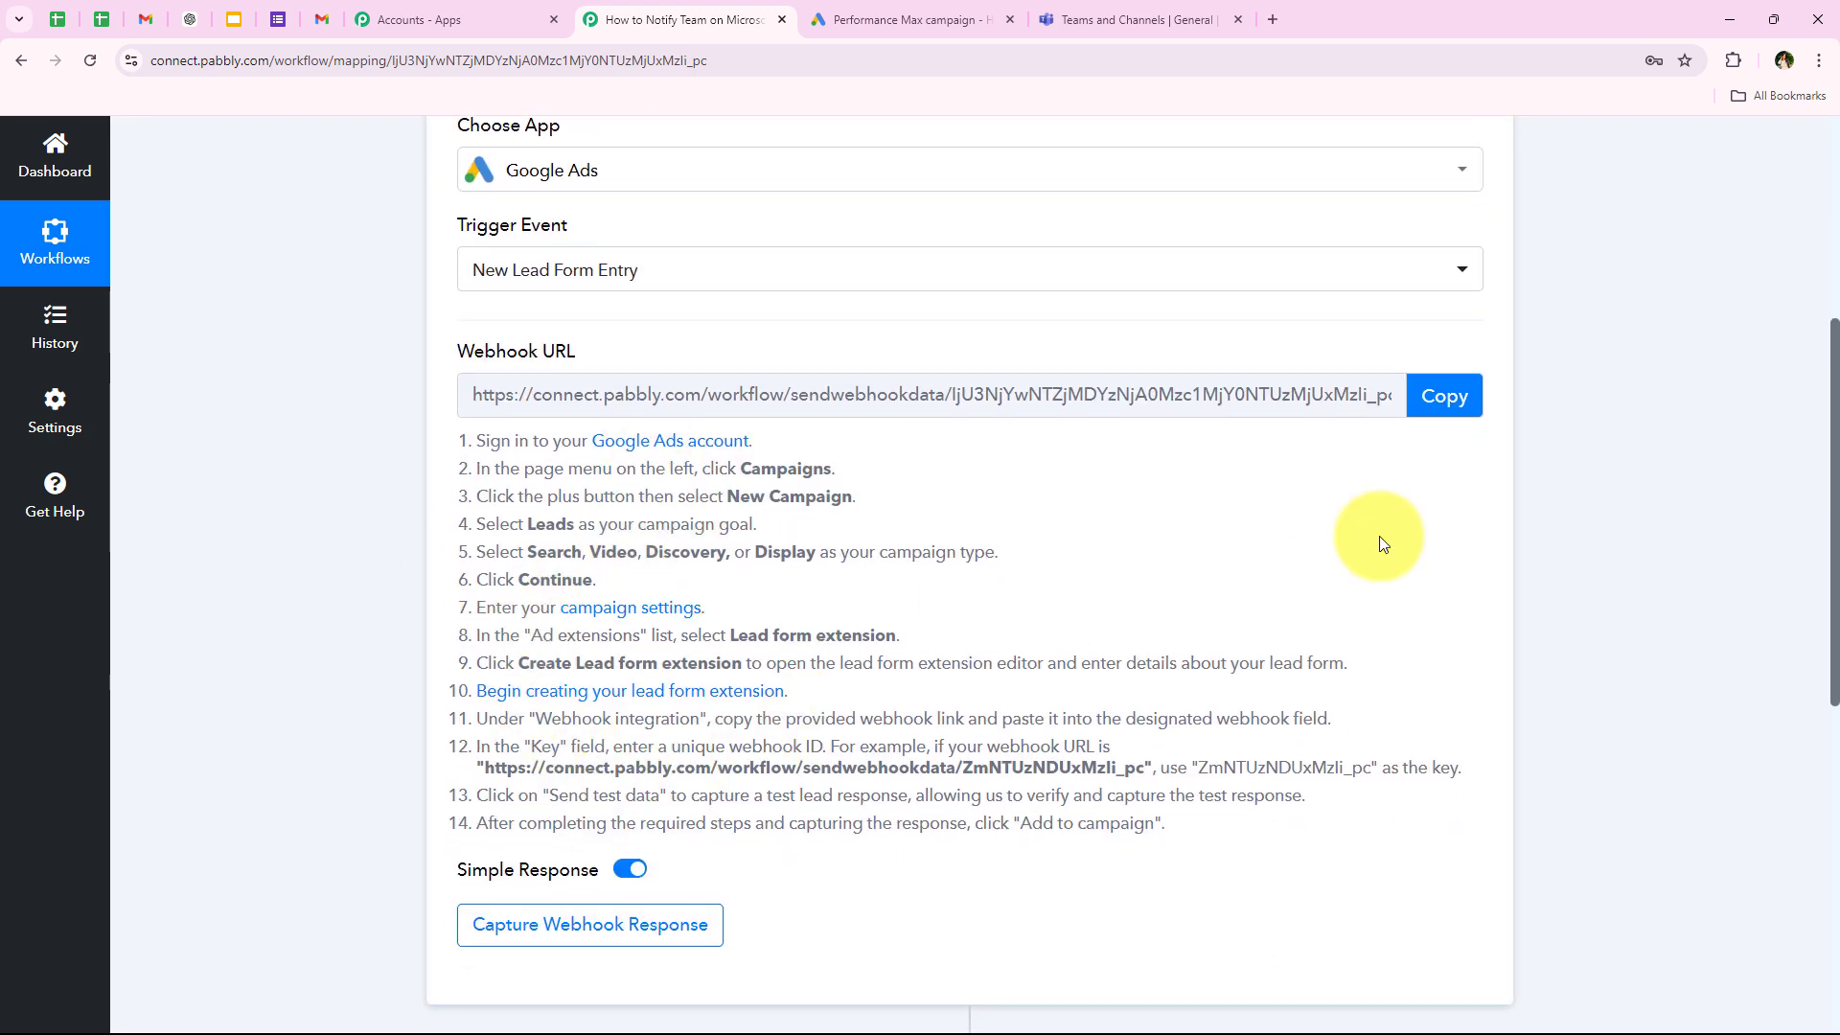
left_click(1444, 396)
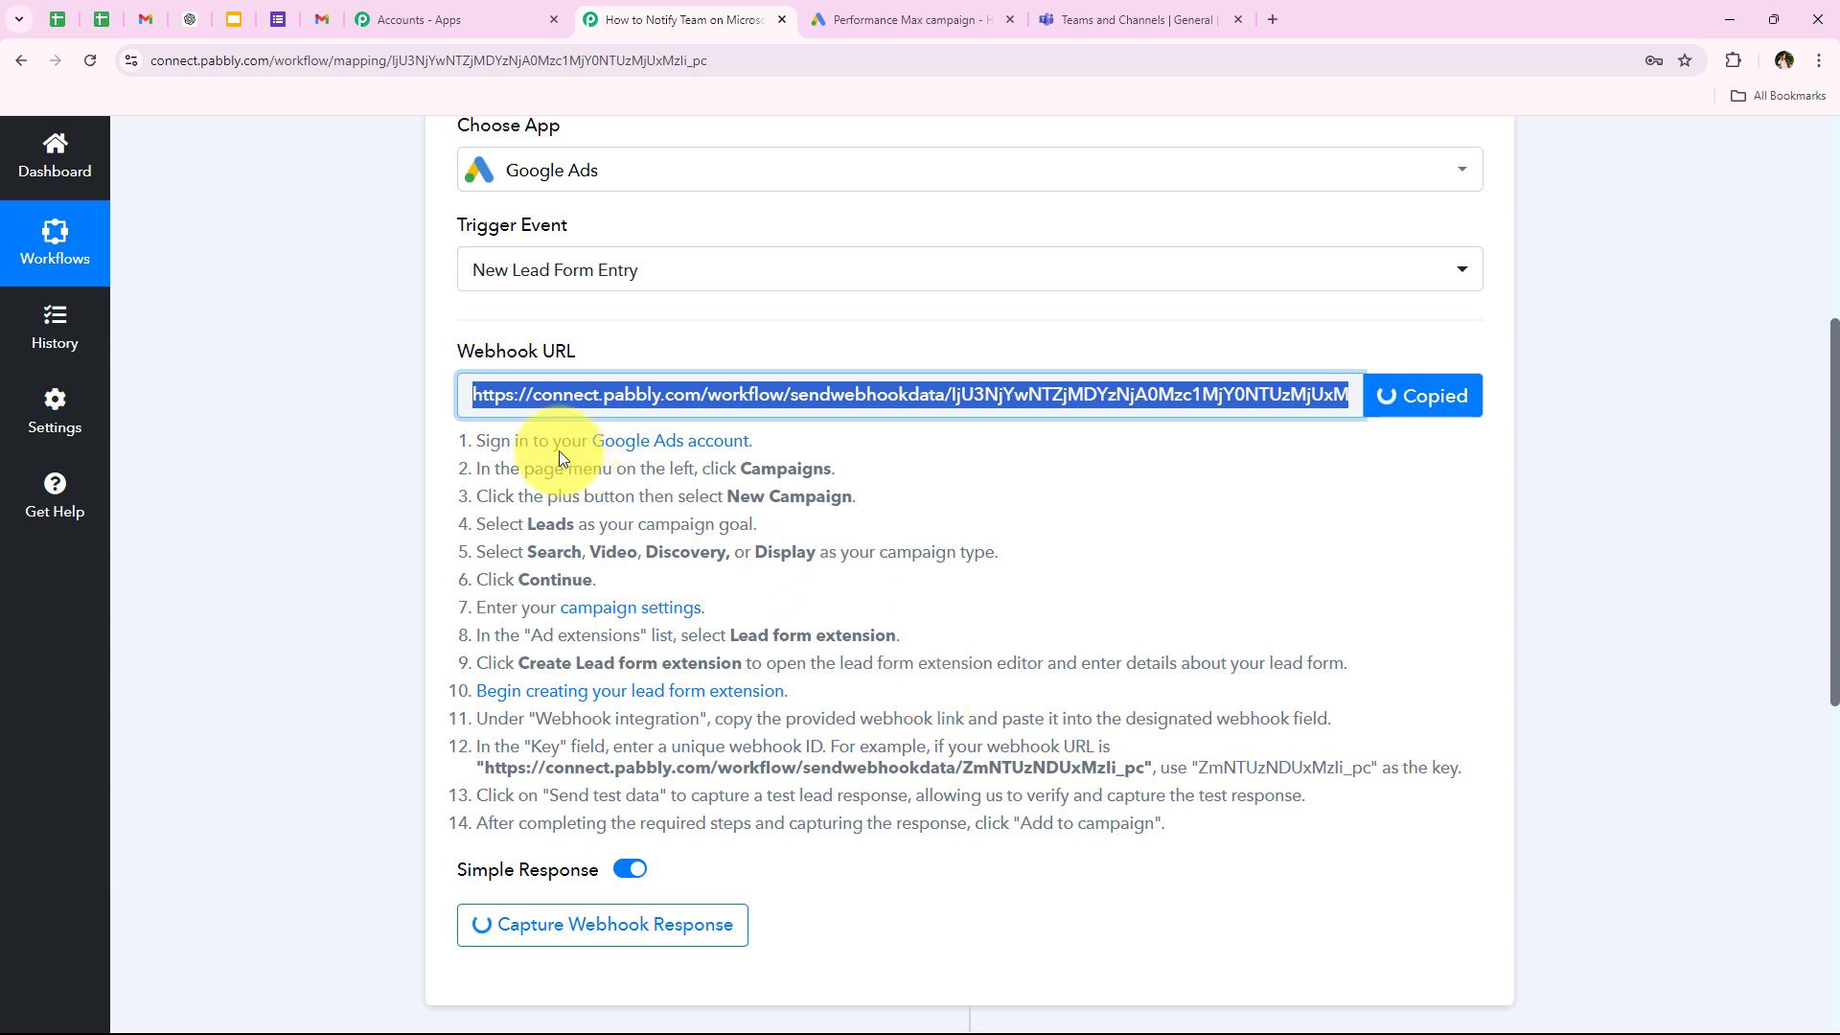
left_click_drag(476, 440, 1341, 834)
left_click(1310, 805)
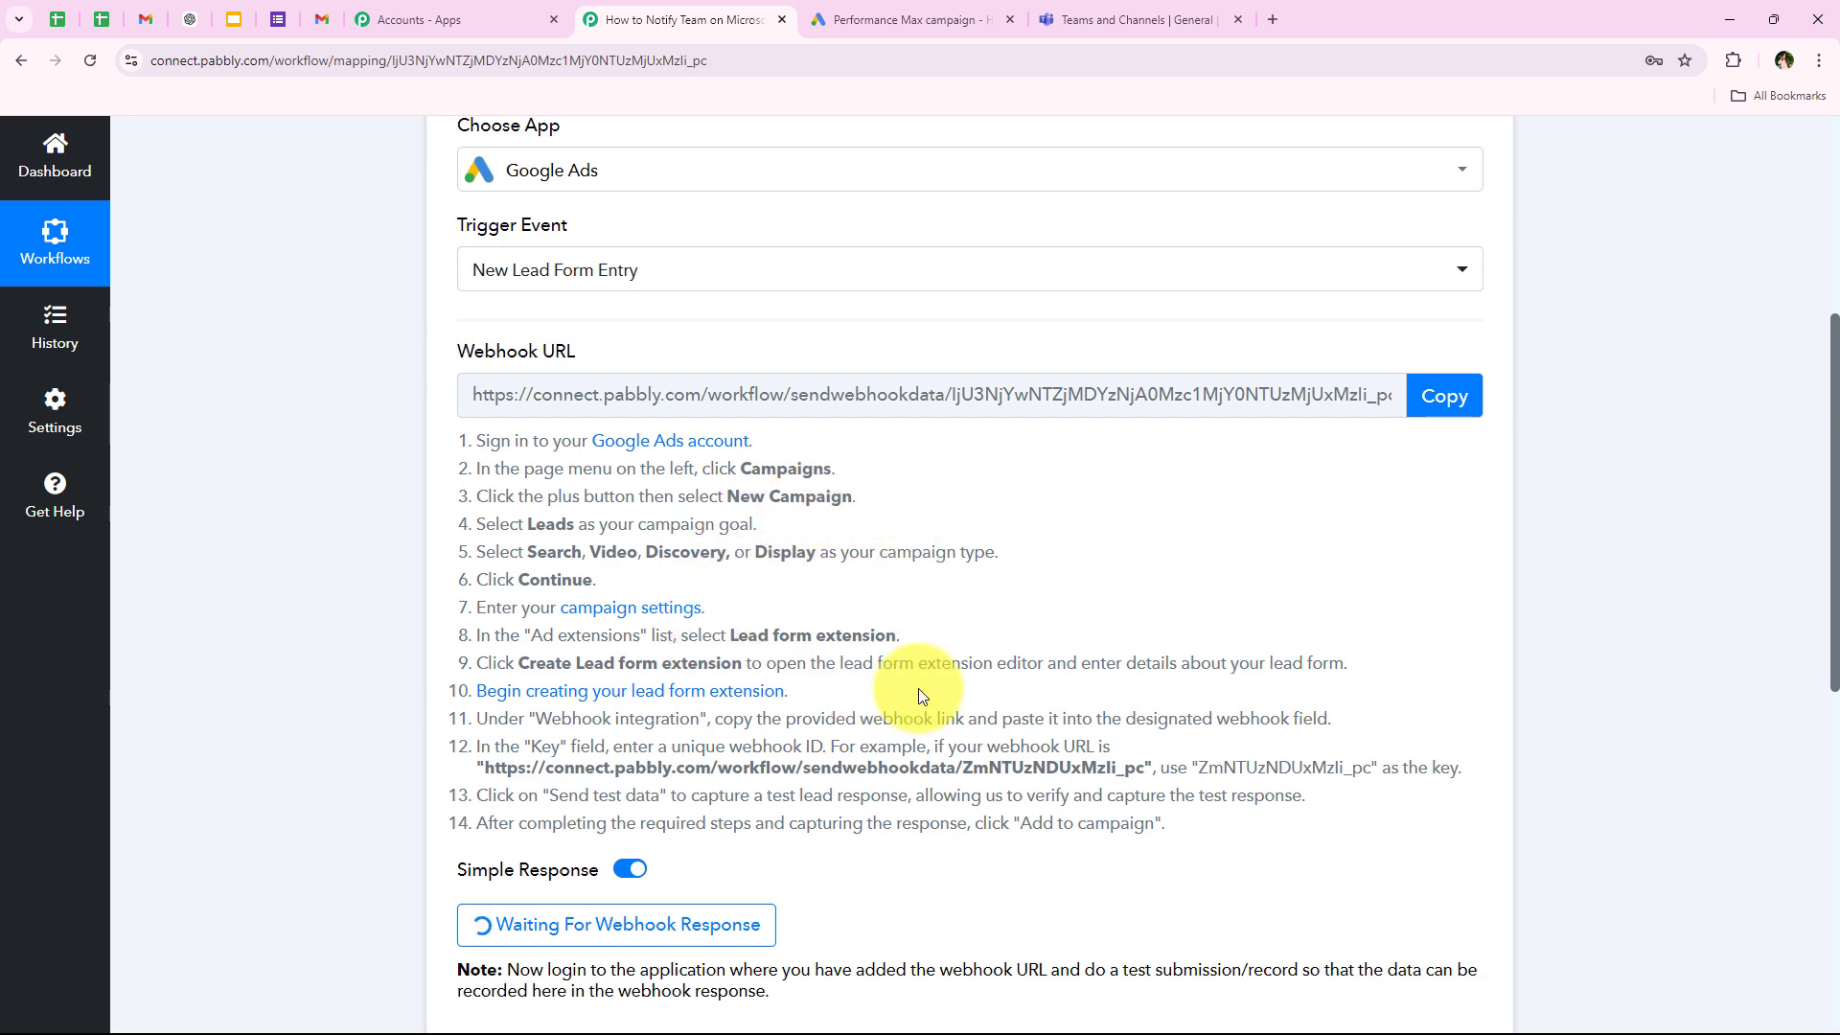
Scroll the Google Ads campaign page down to 'Add features to your ads'.
left_click(889, 17)
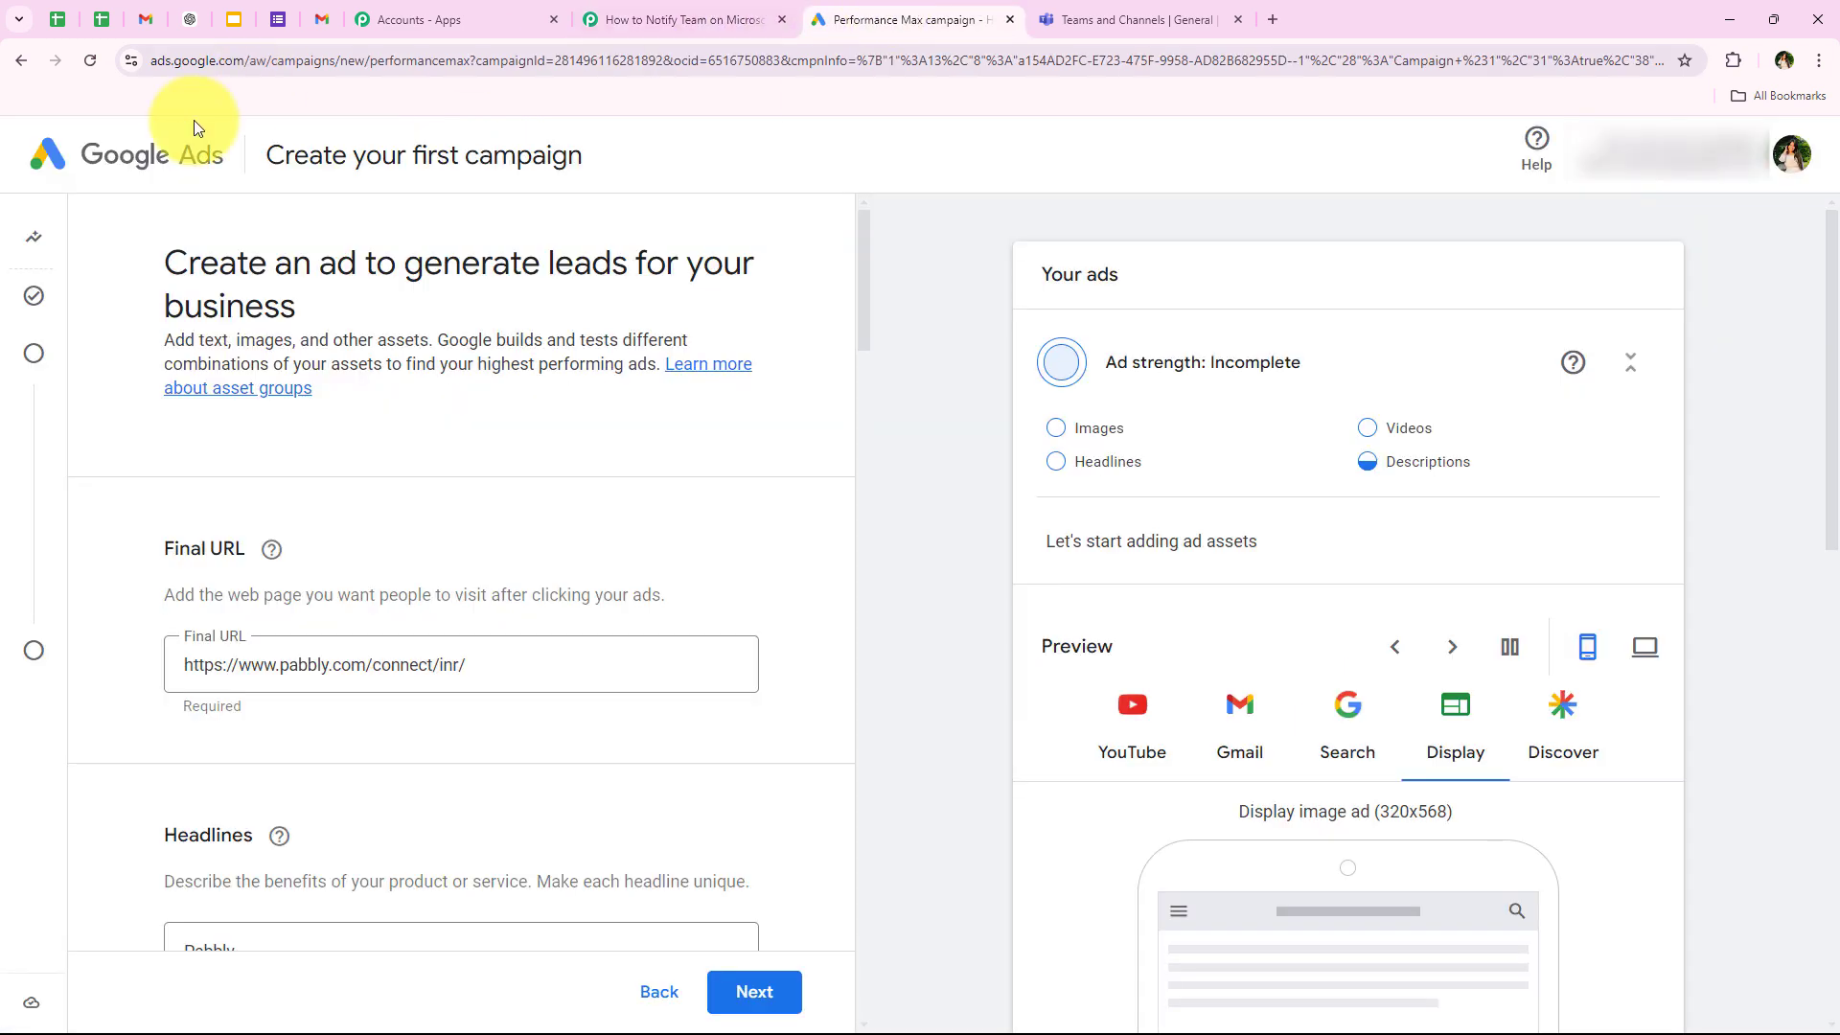
scroll(519, 716, "down", 1)
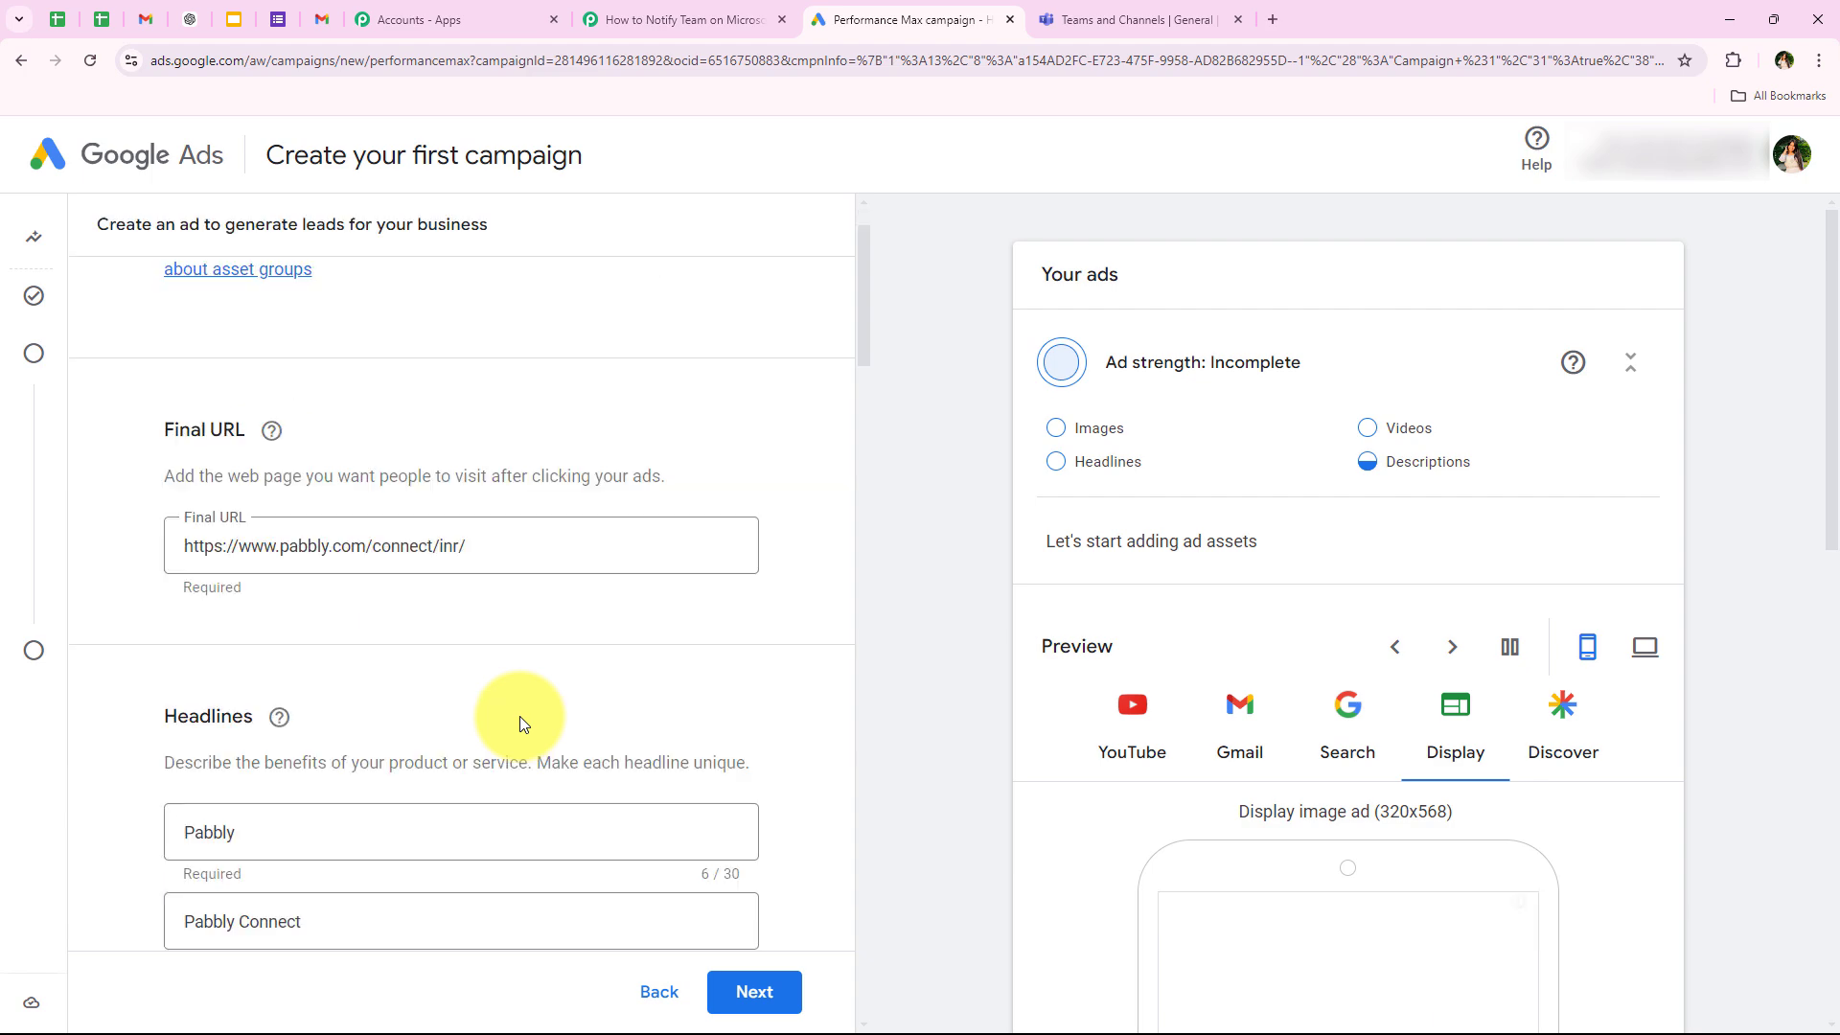
scroll(519, 716, "up", 1)
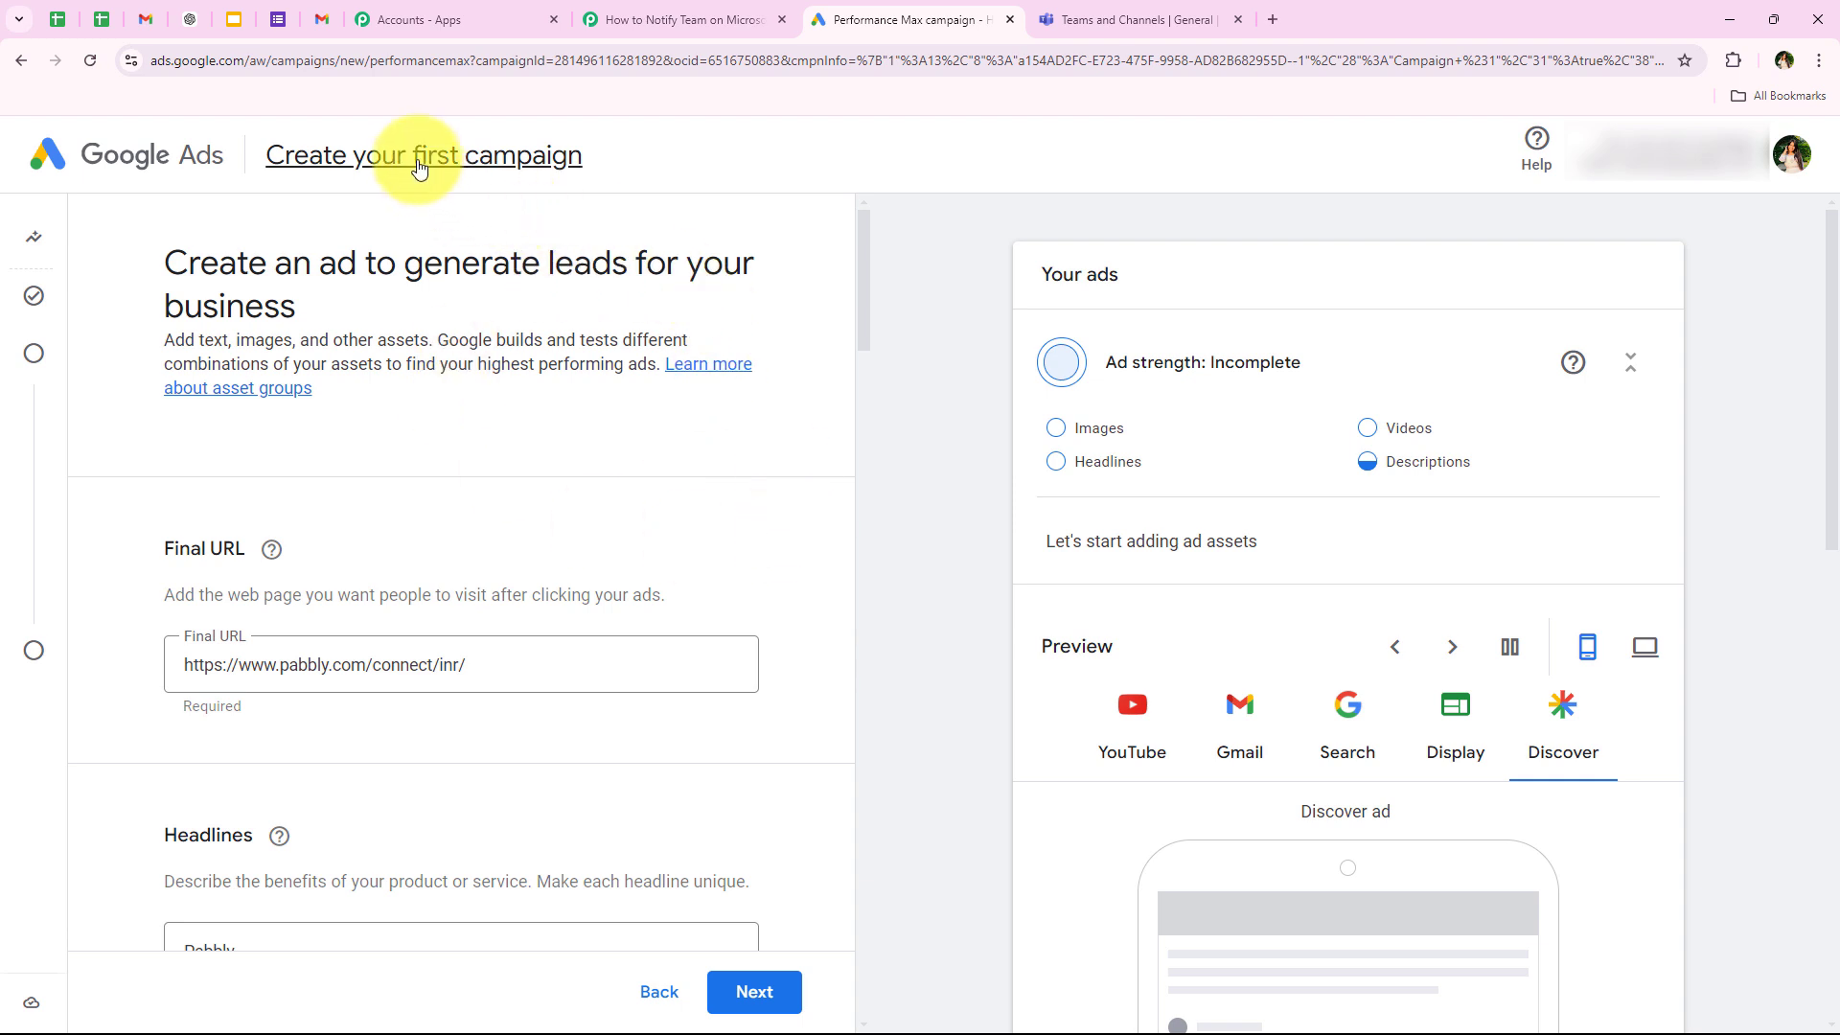
left_click_drag(413, 156, 628, 158)
left_click(945, 406)
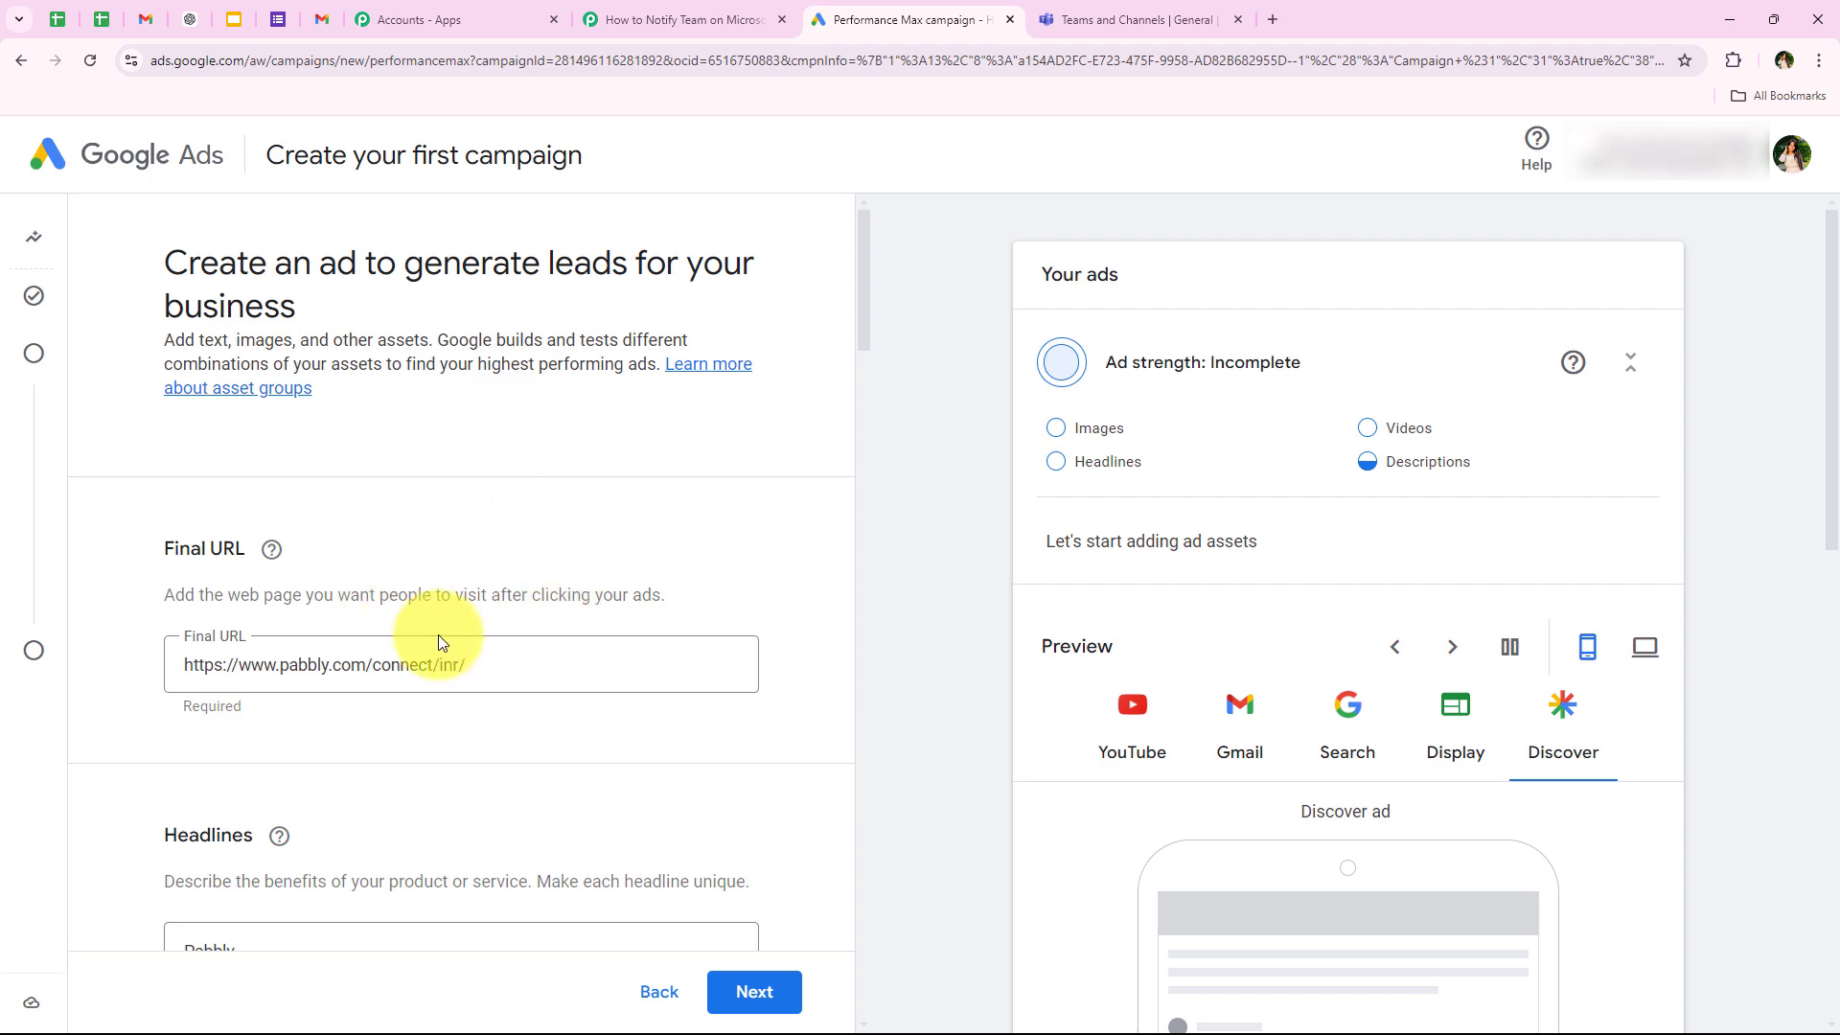
scroll(297, 647, "down", 10)
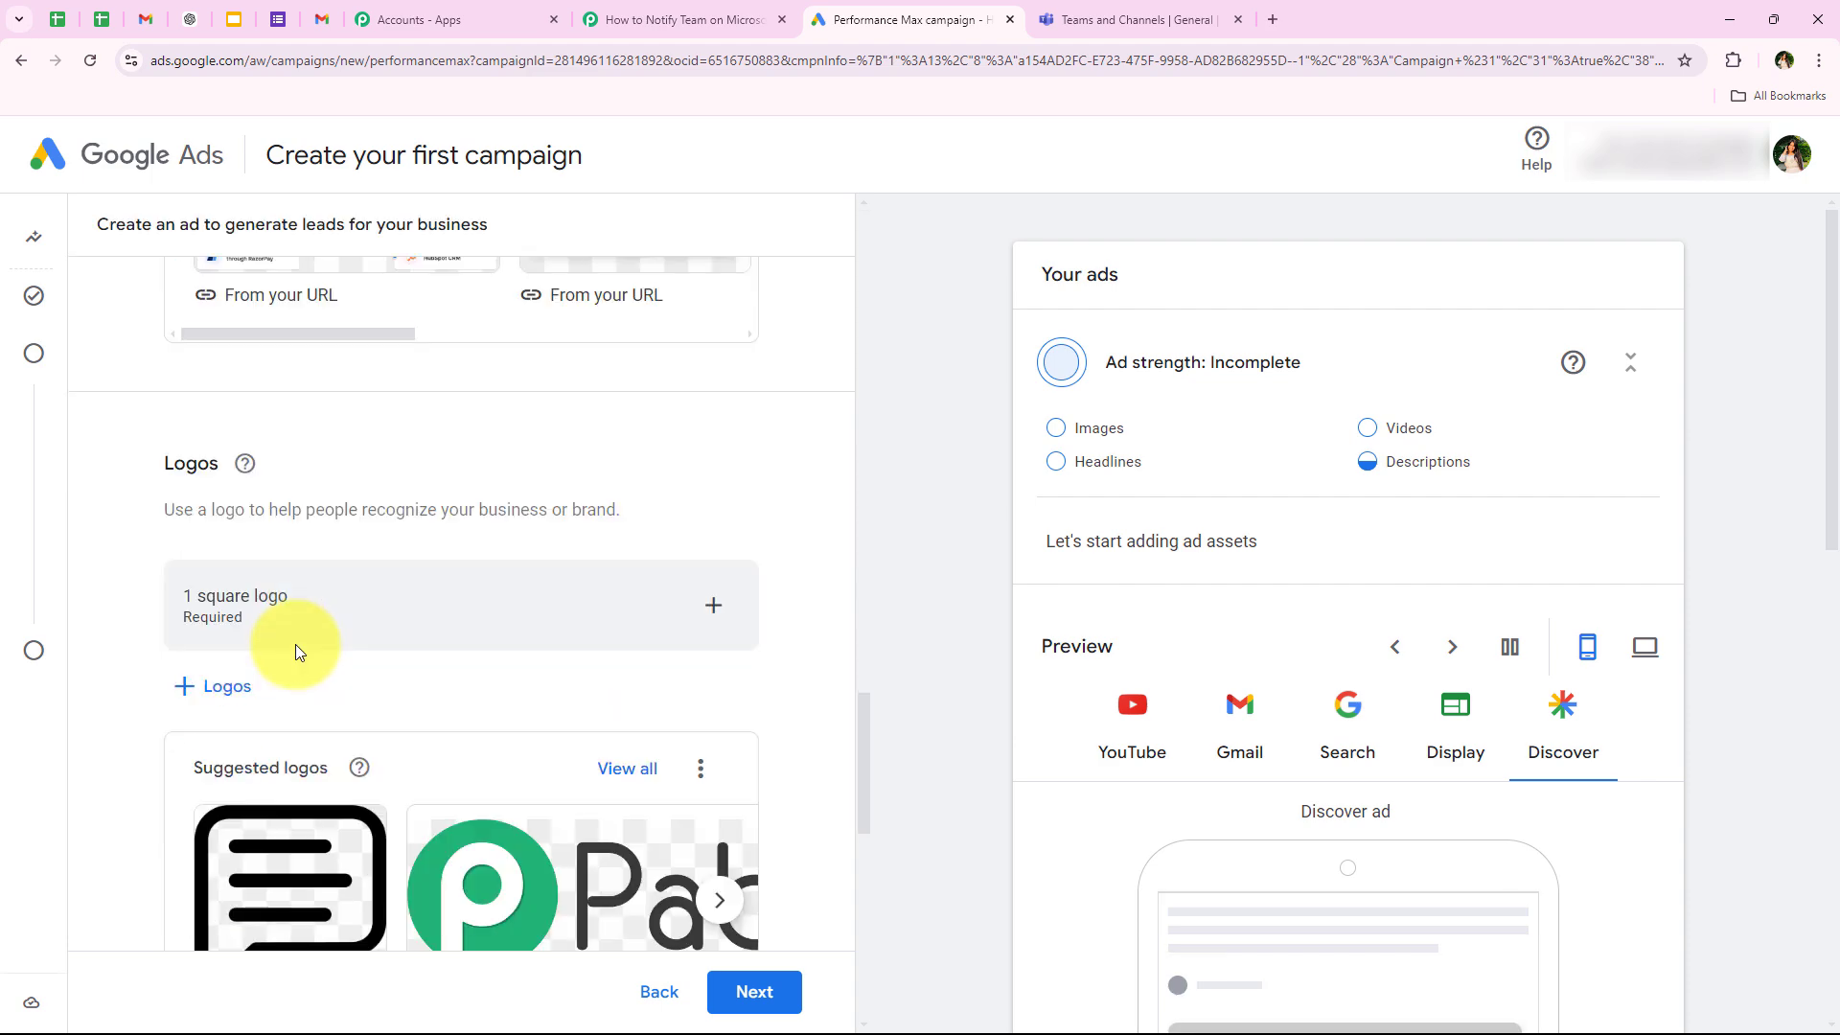
scroll(306, 635, "down", 9)
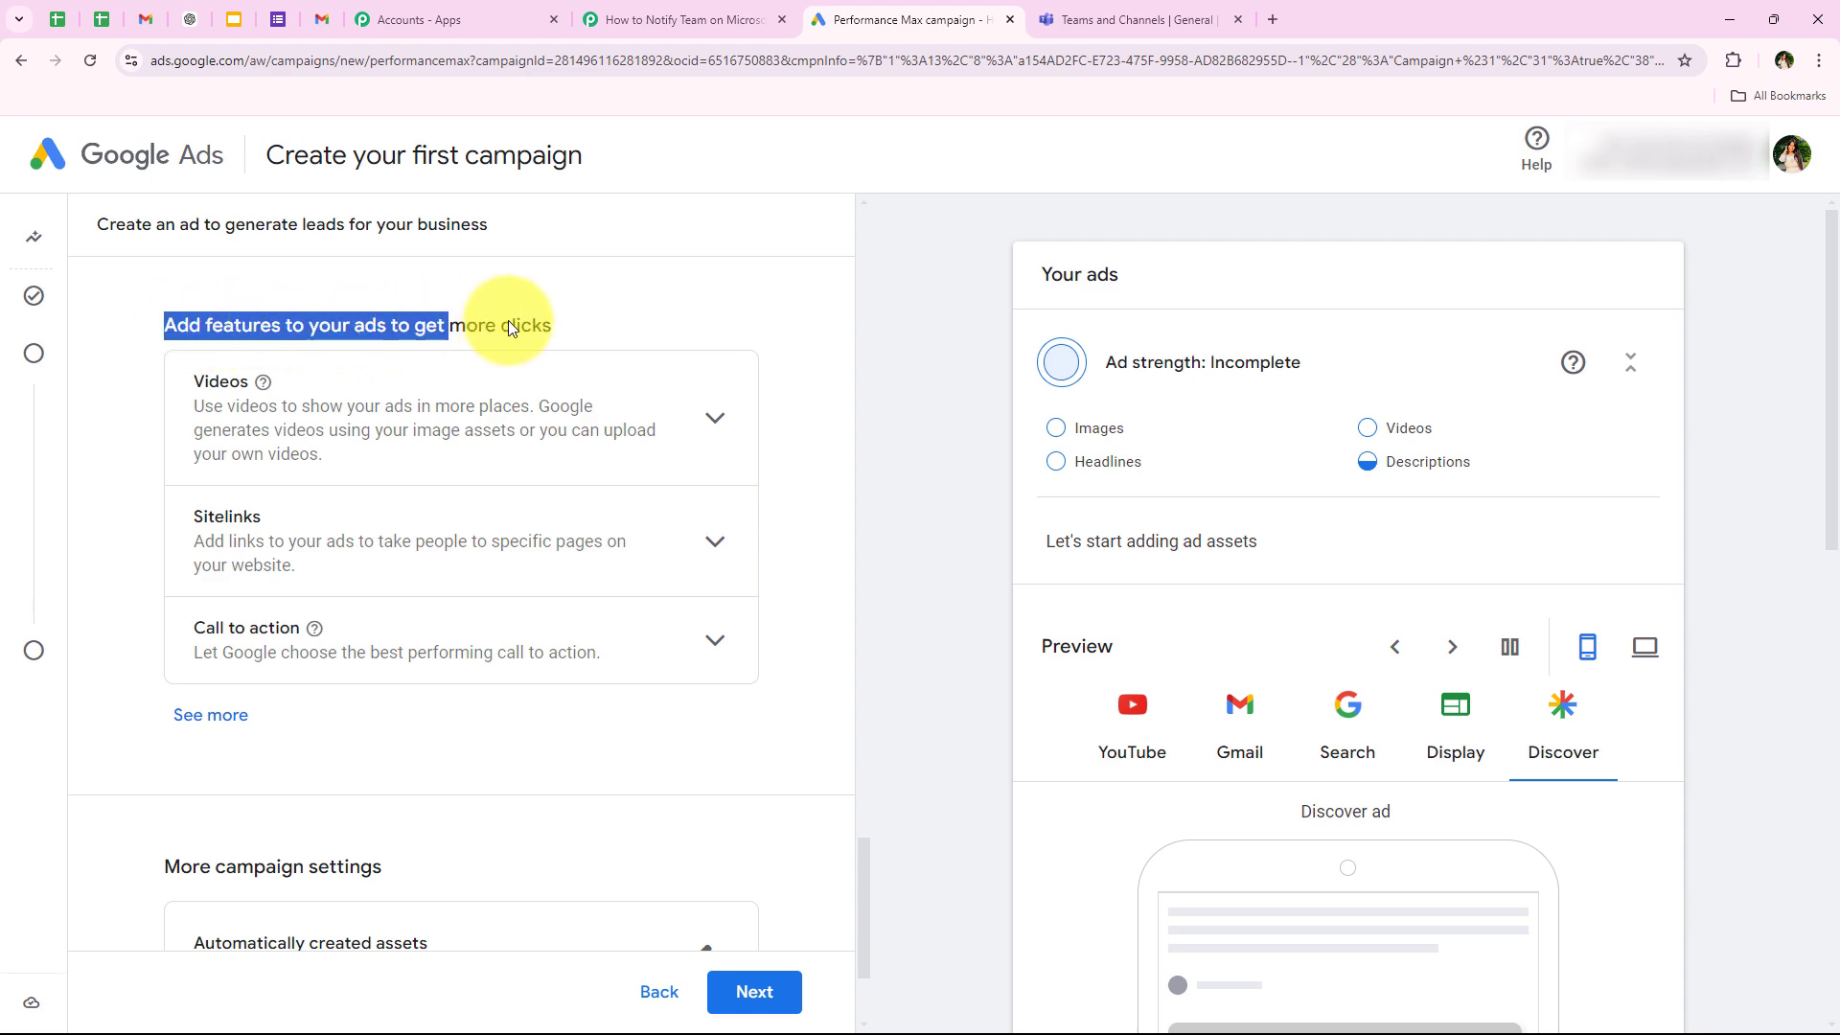
left_click(555, 324)
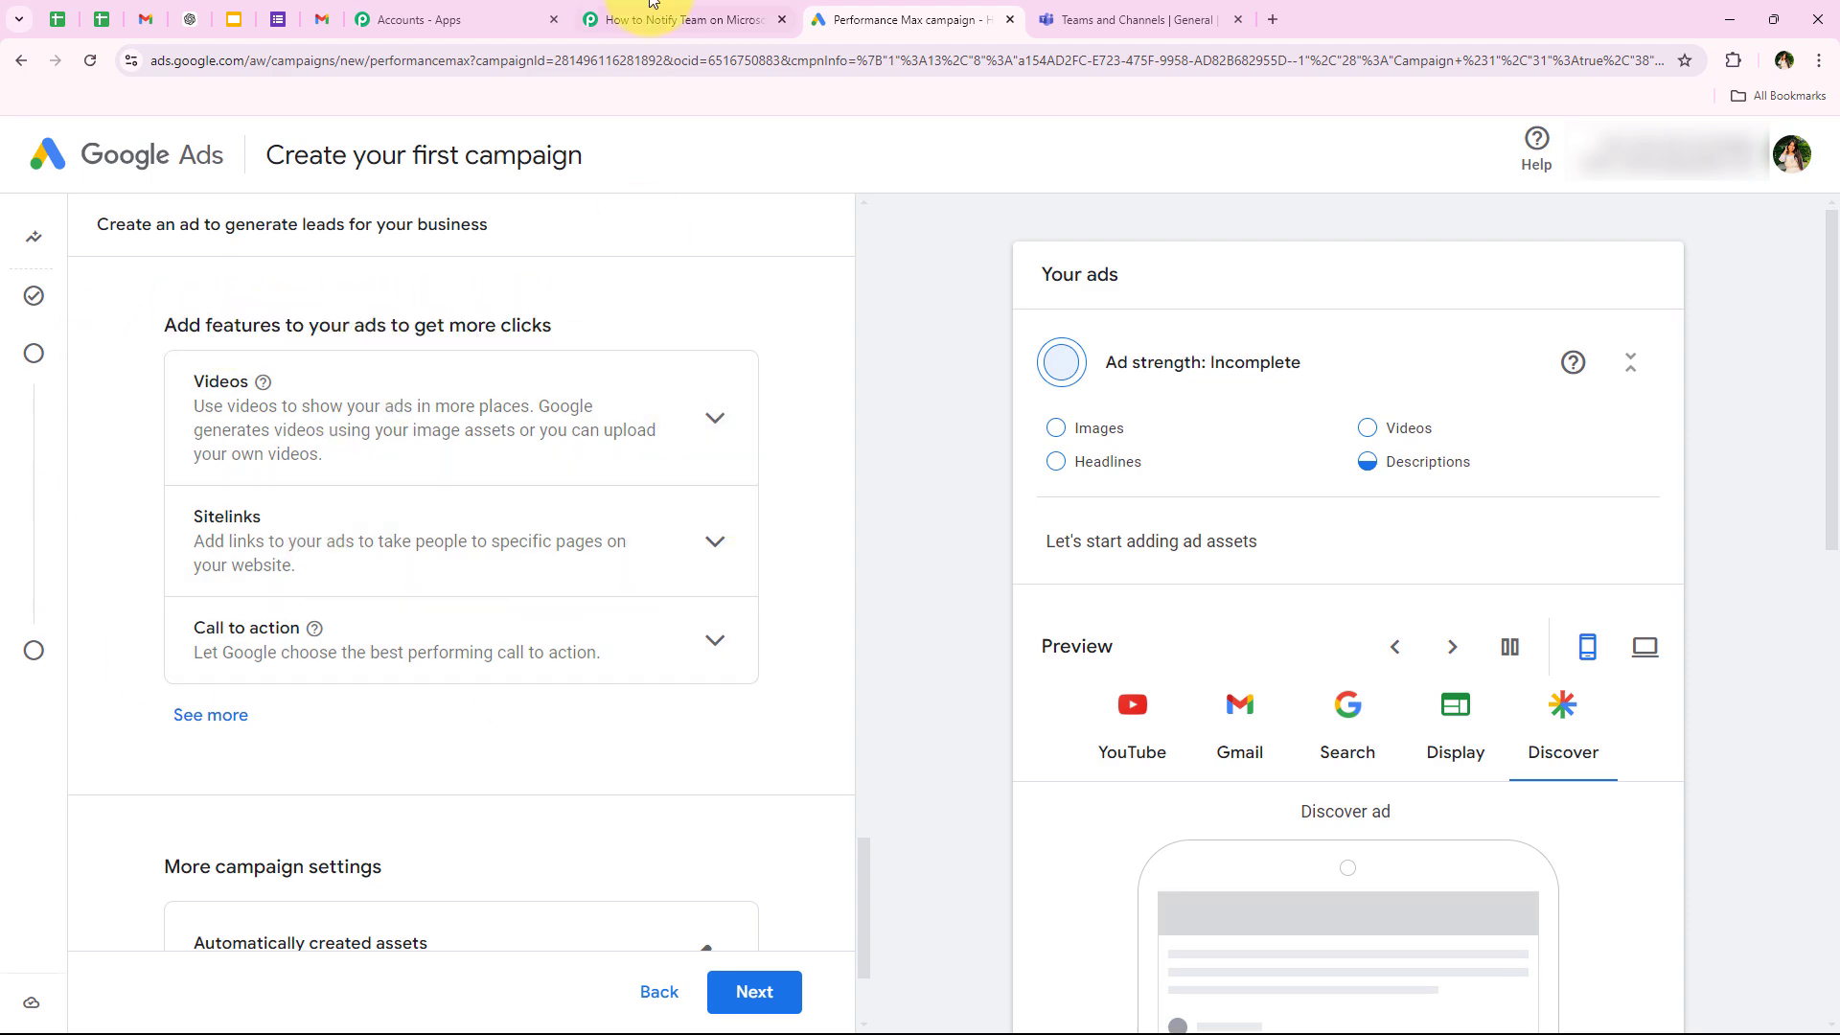
Show all ad features and add a lead form under Lead forms.
left_click(682, 19)
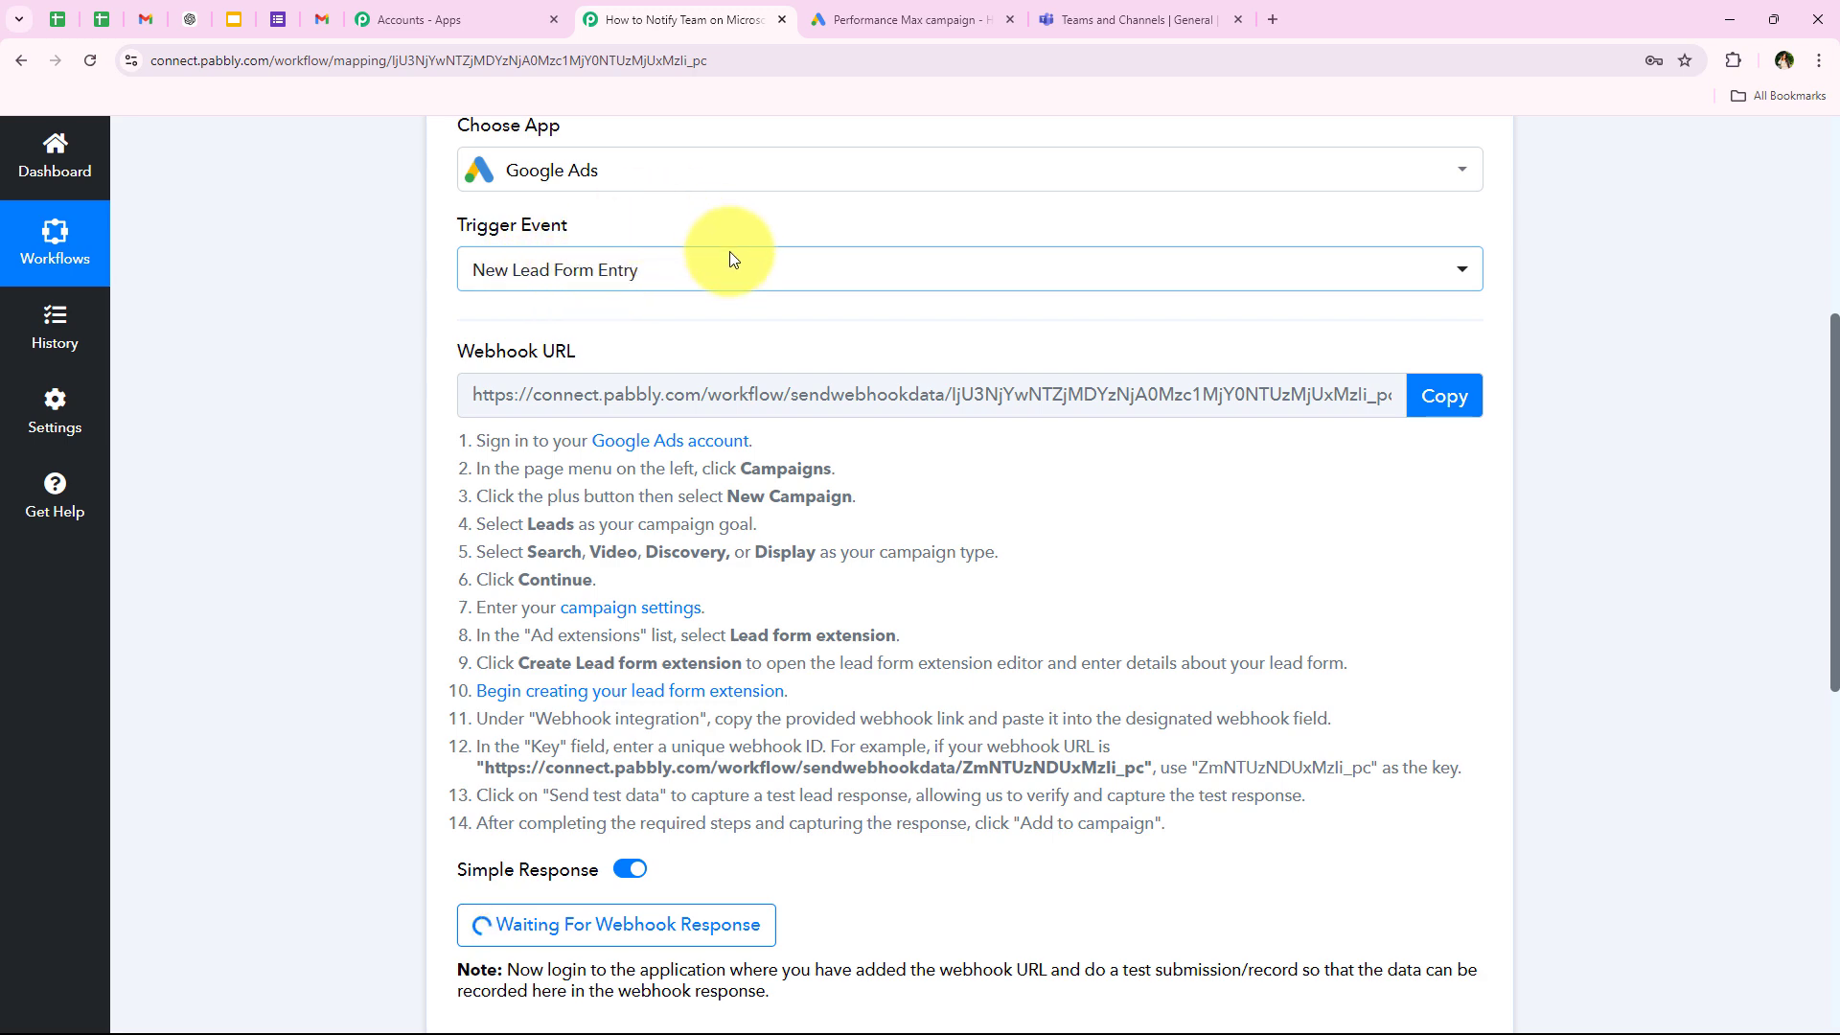
left_click(911, 19)
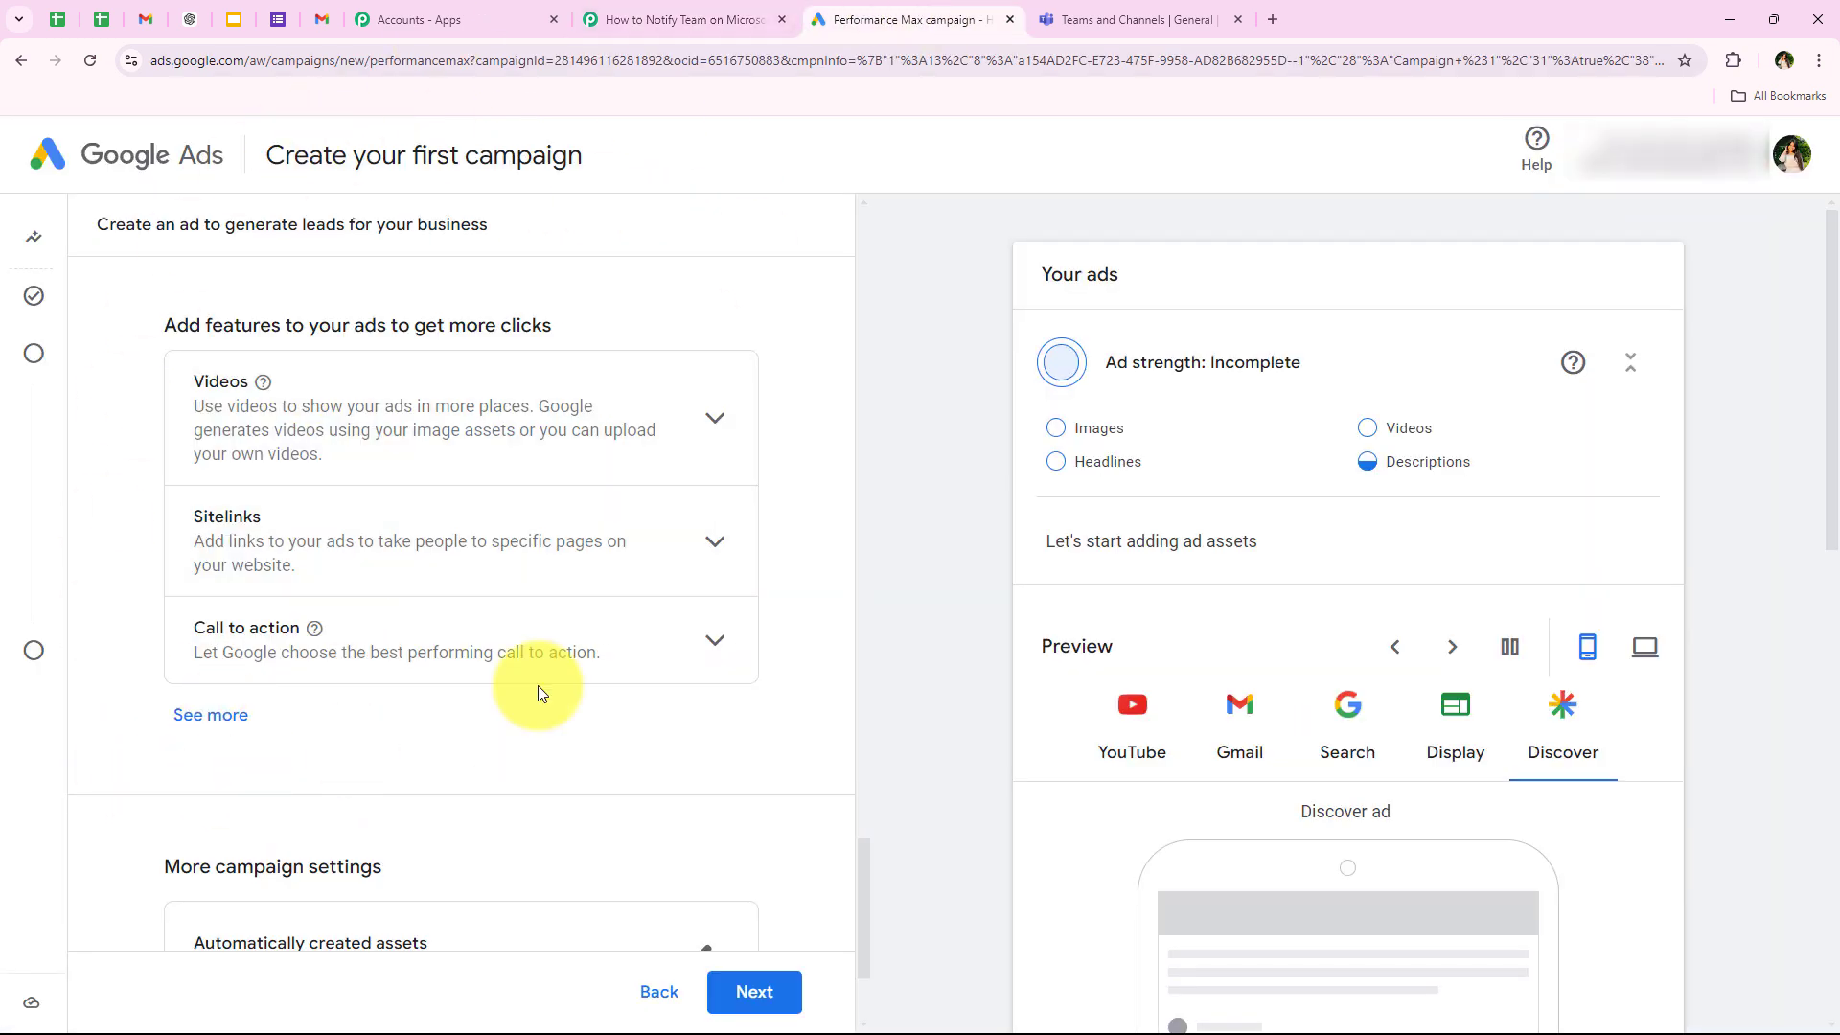
left_click(230, 717)
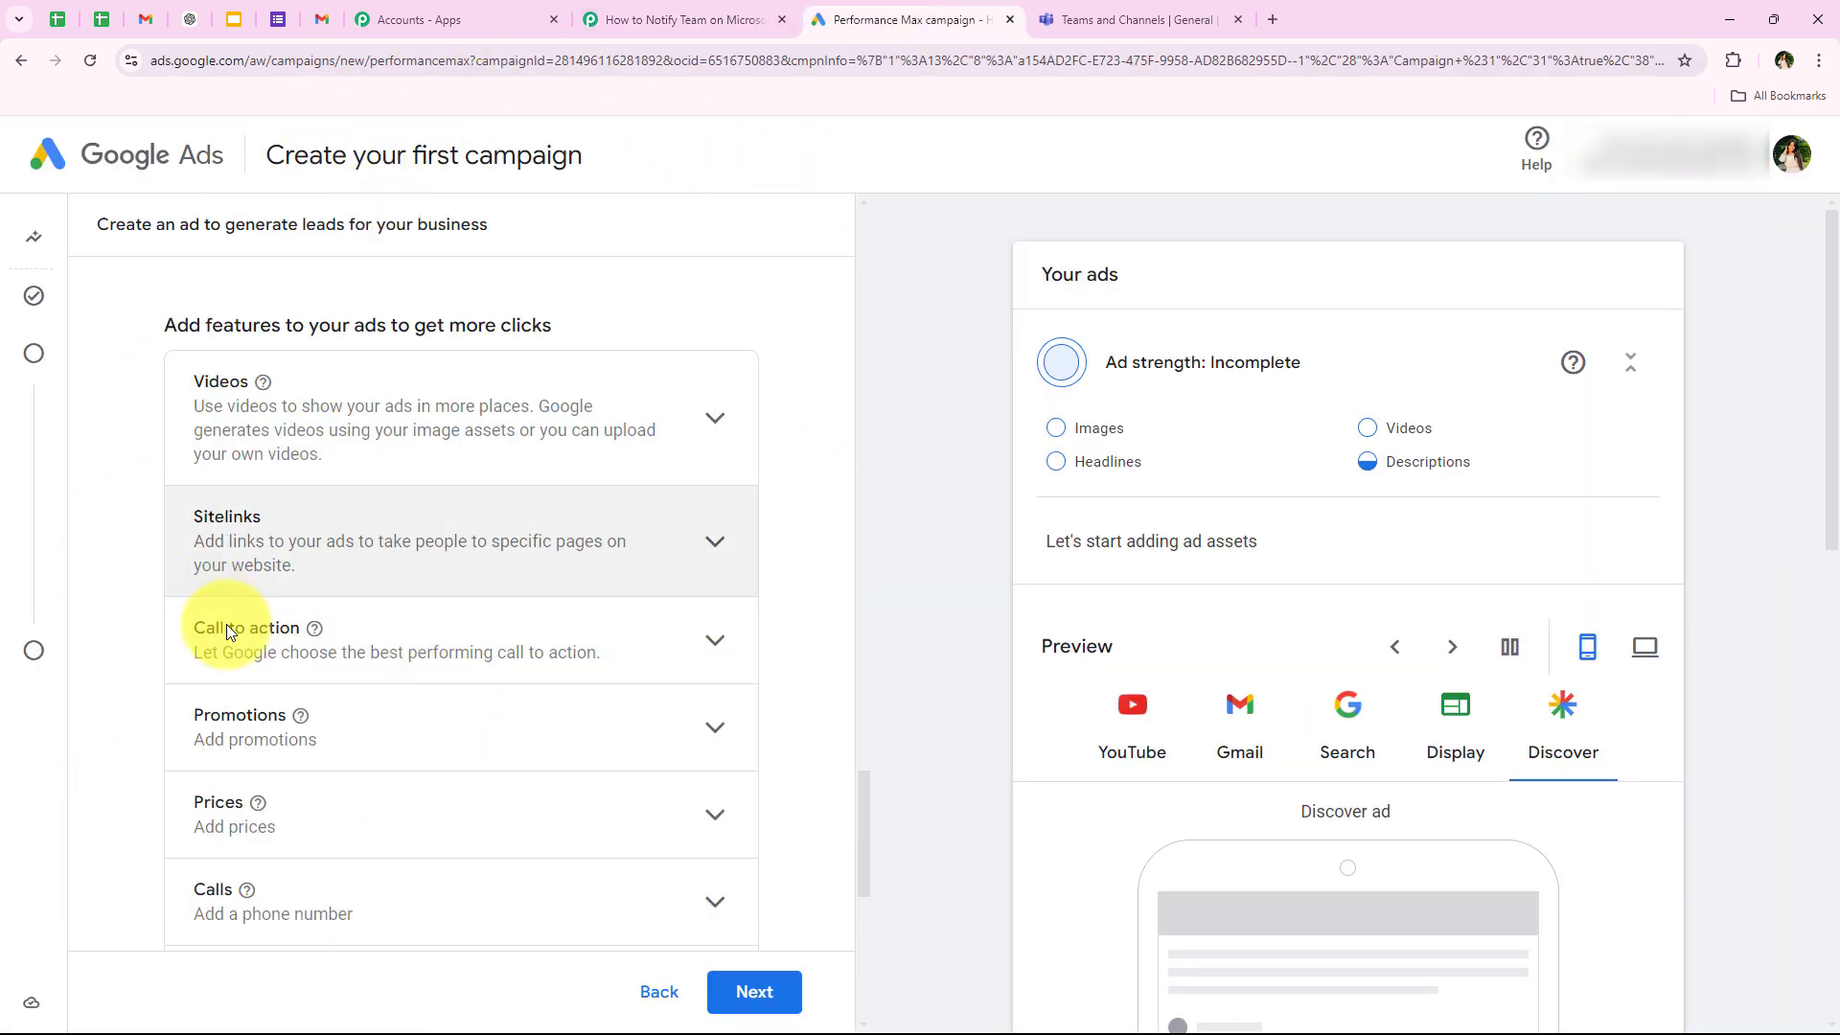
scroll(448, 572, "down", 3)
scroll(448, 572, "down", 2)
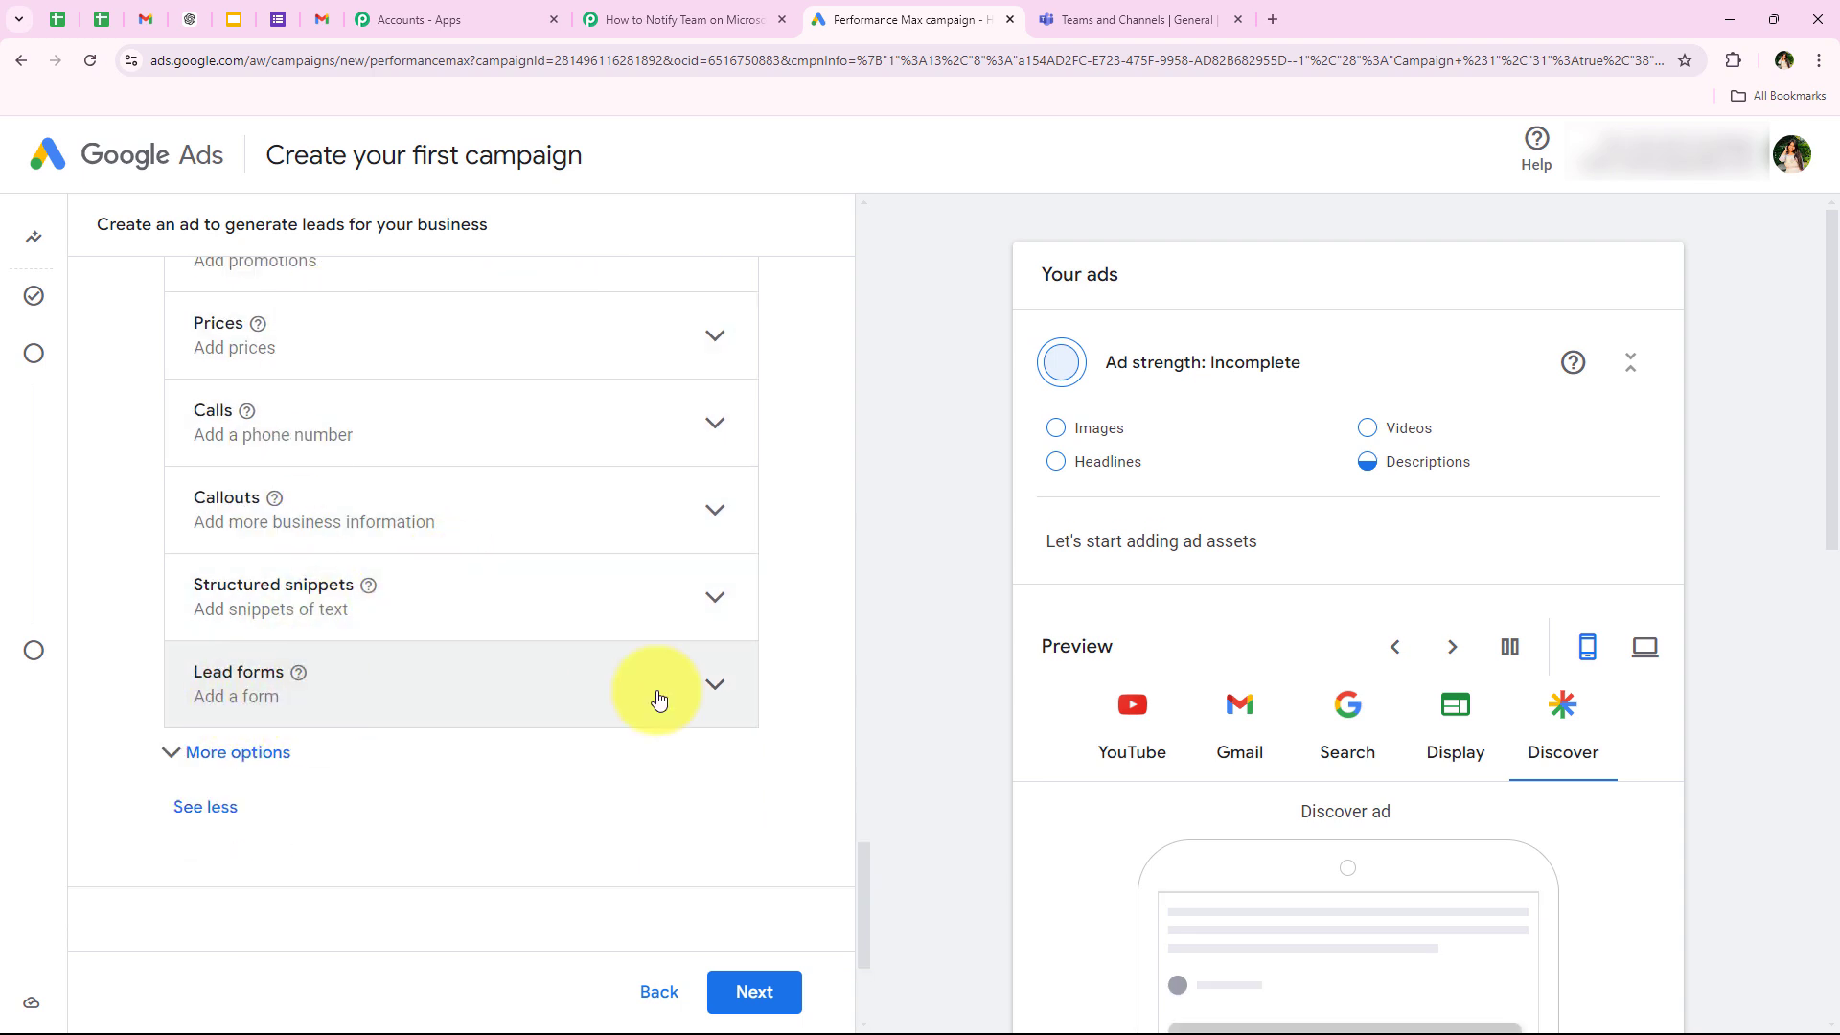
left_click(329, 721)
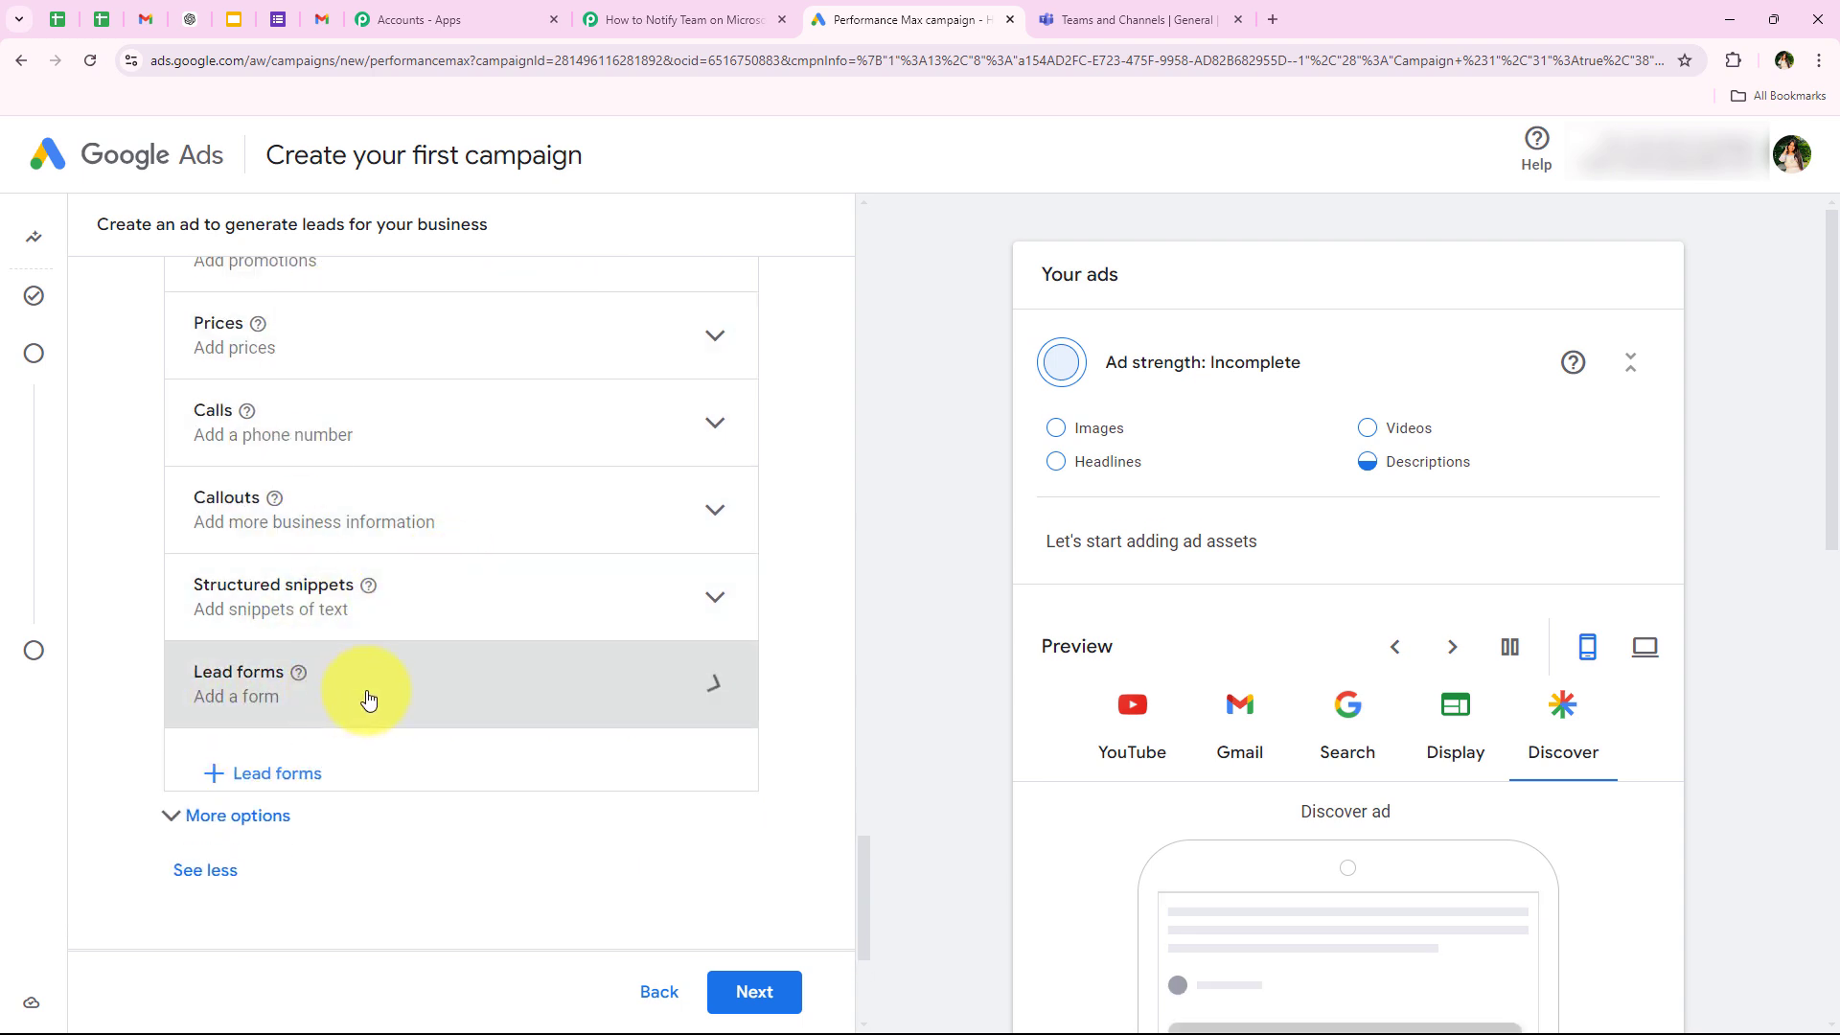
left_click(284, 772)
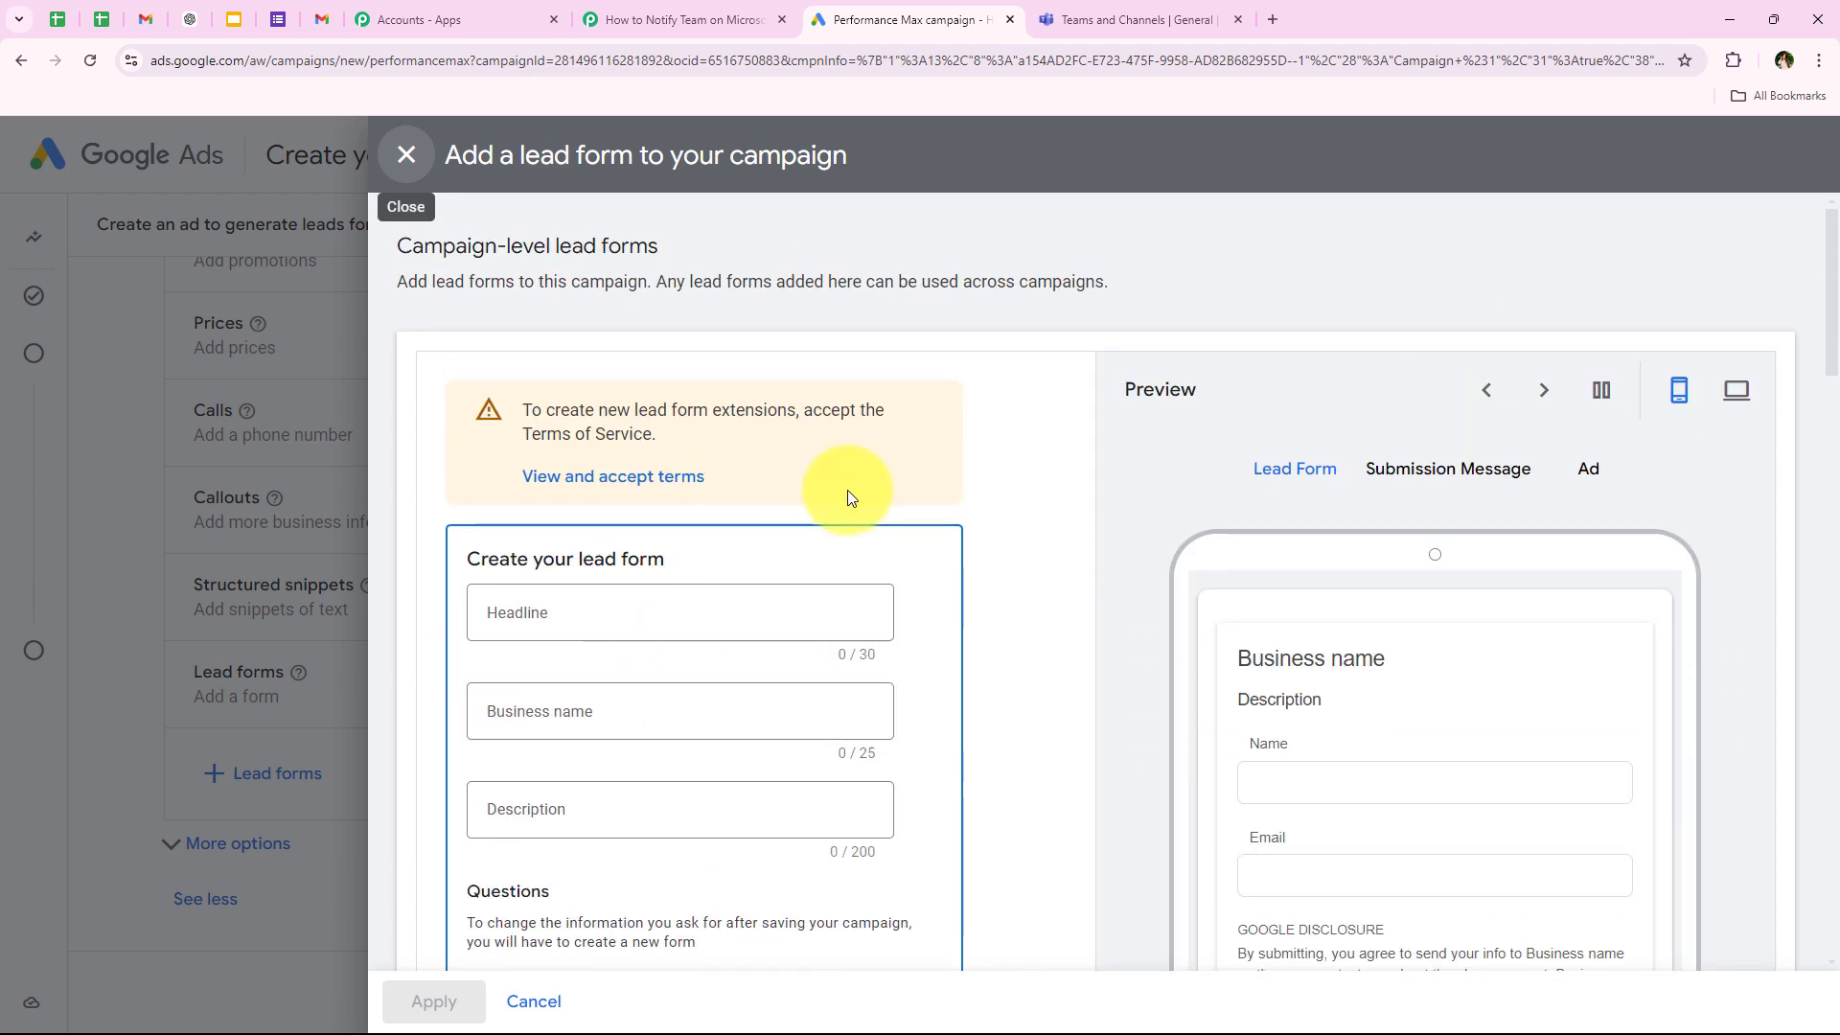
Add Name, Phone number and Email questions to the lead form.
scroll(595, 664, "down", 5)
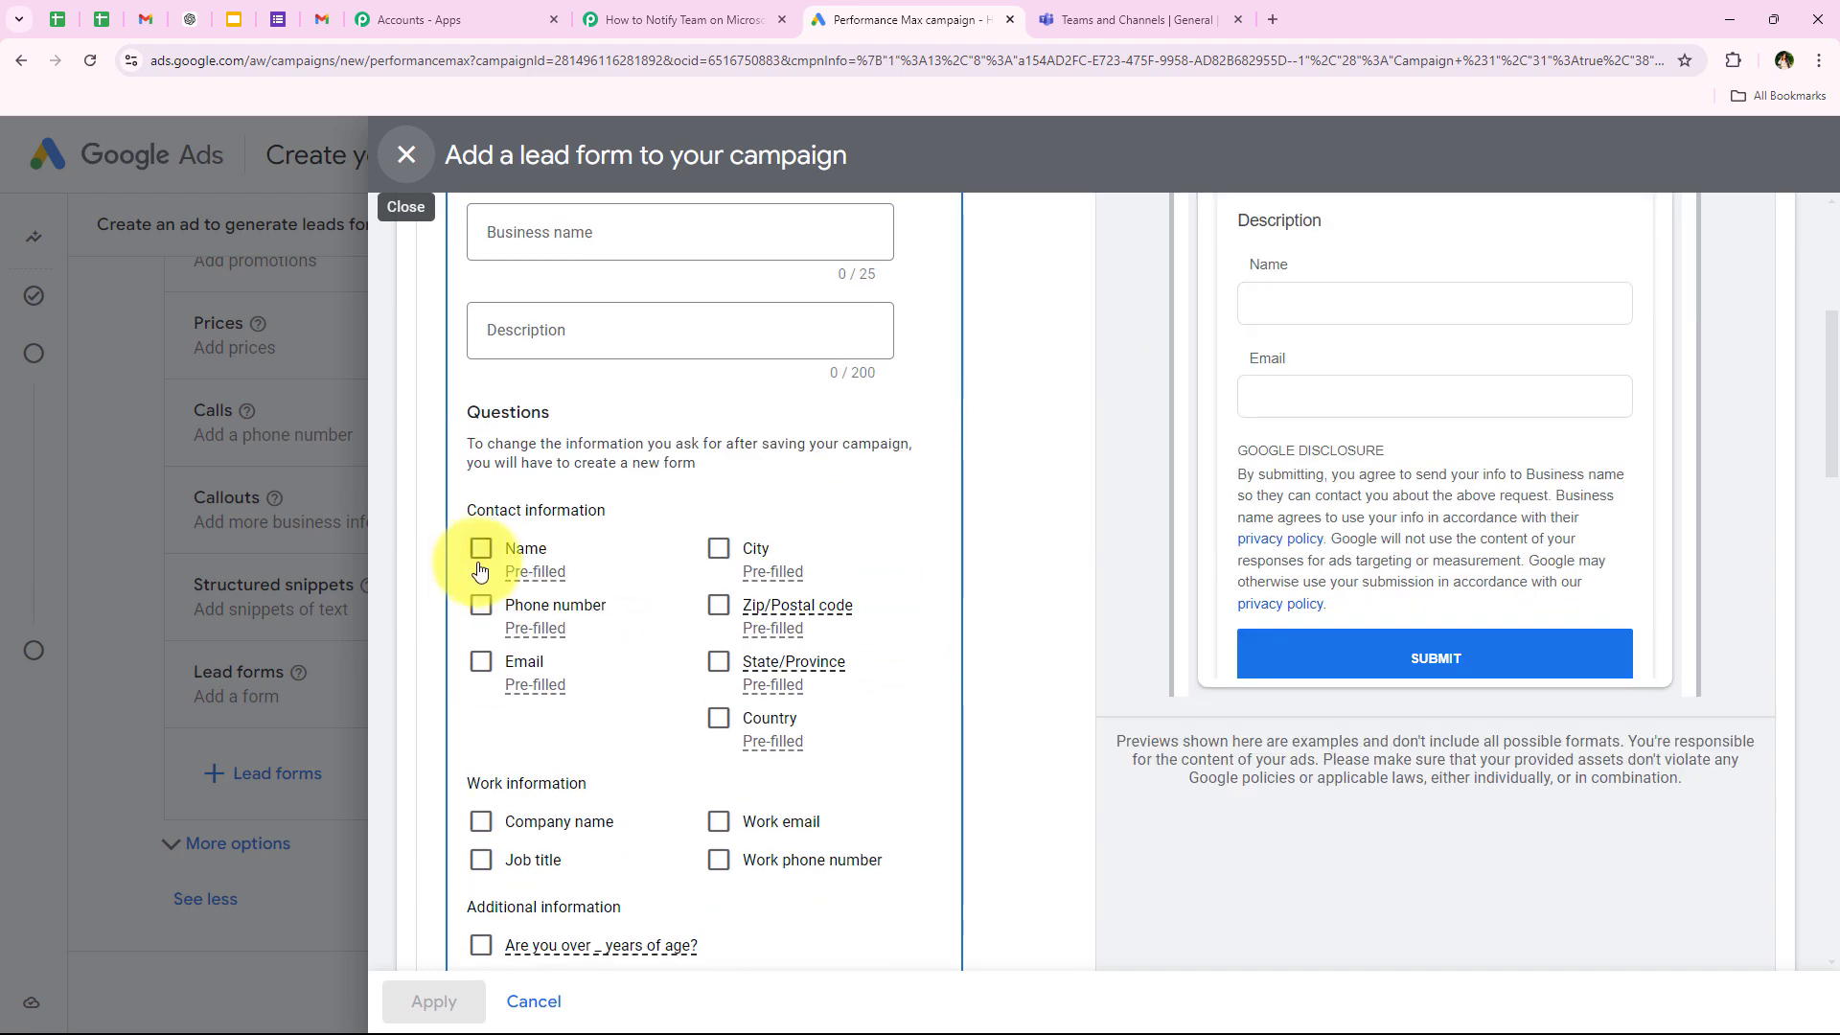
left_click(481, 549)
left_click(482, 696)
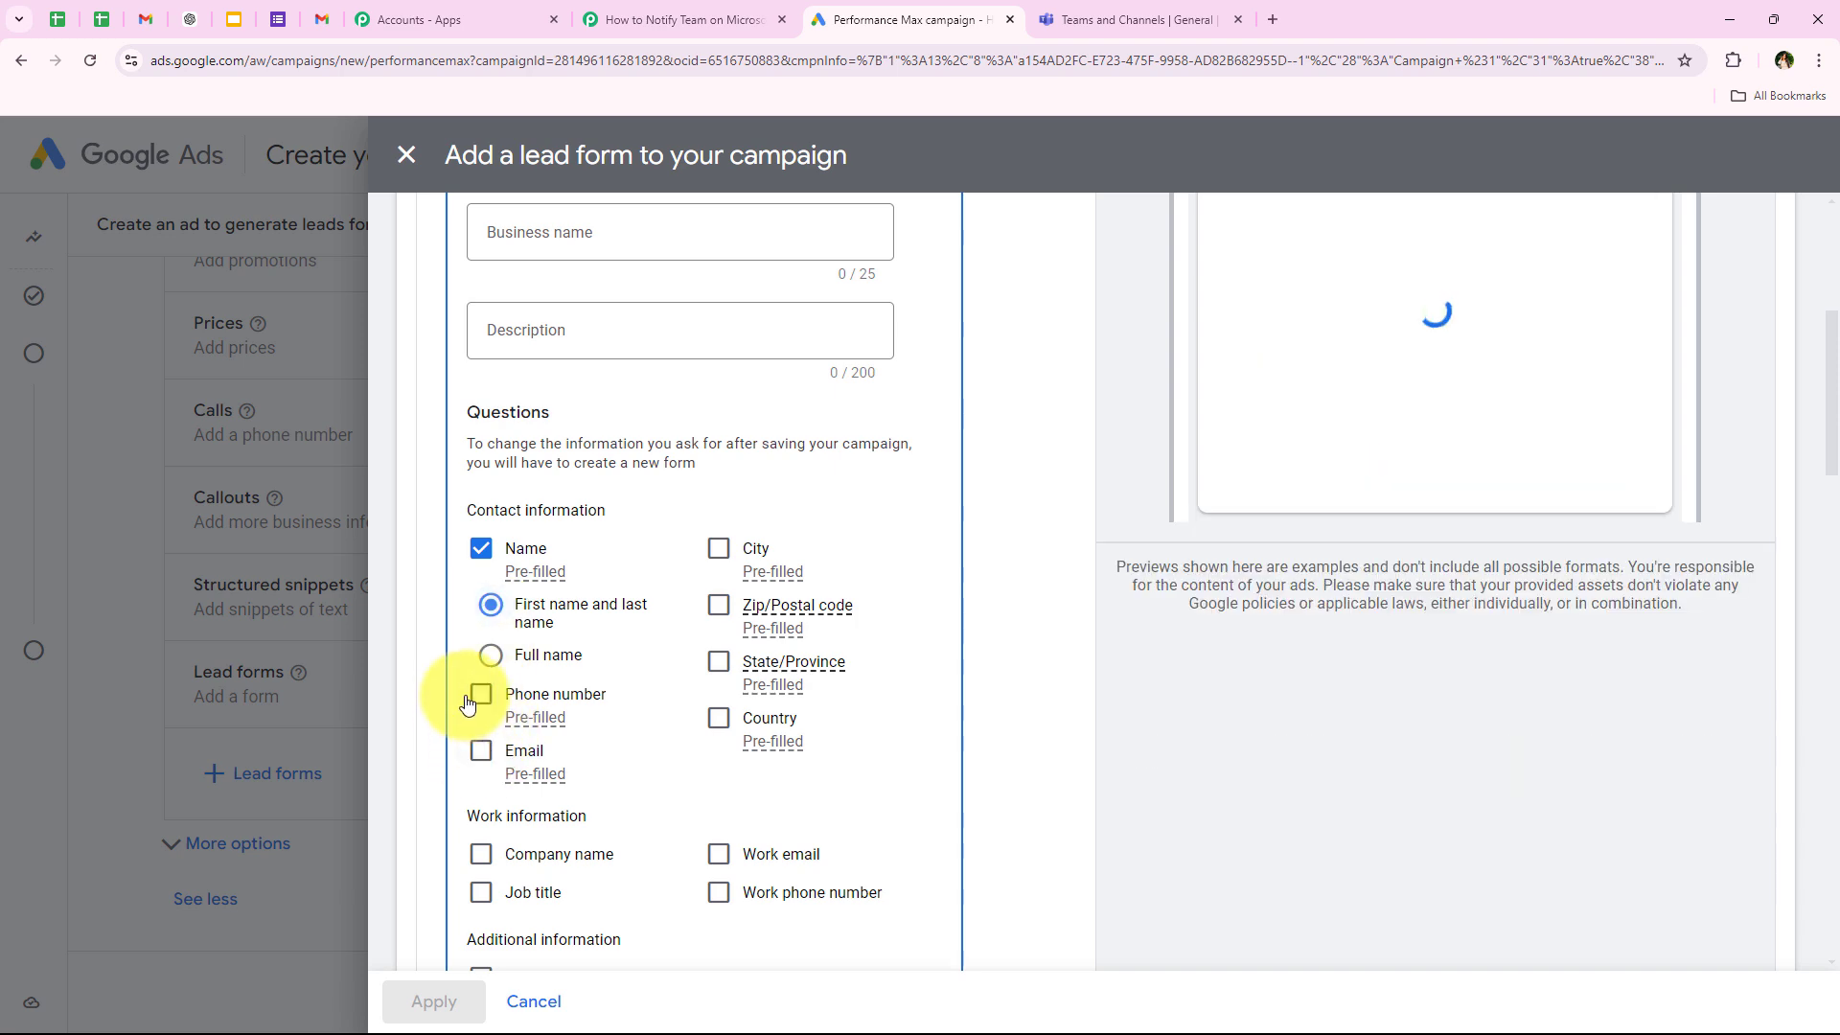
left_click(483, 749)
scroll(575, 623, "down", 8)
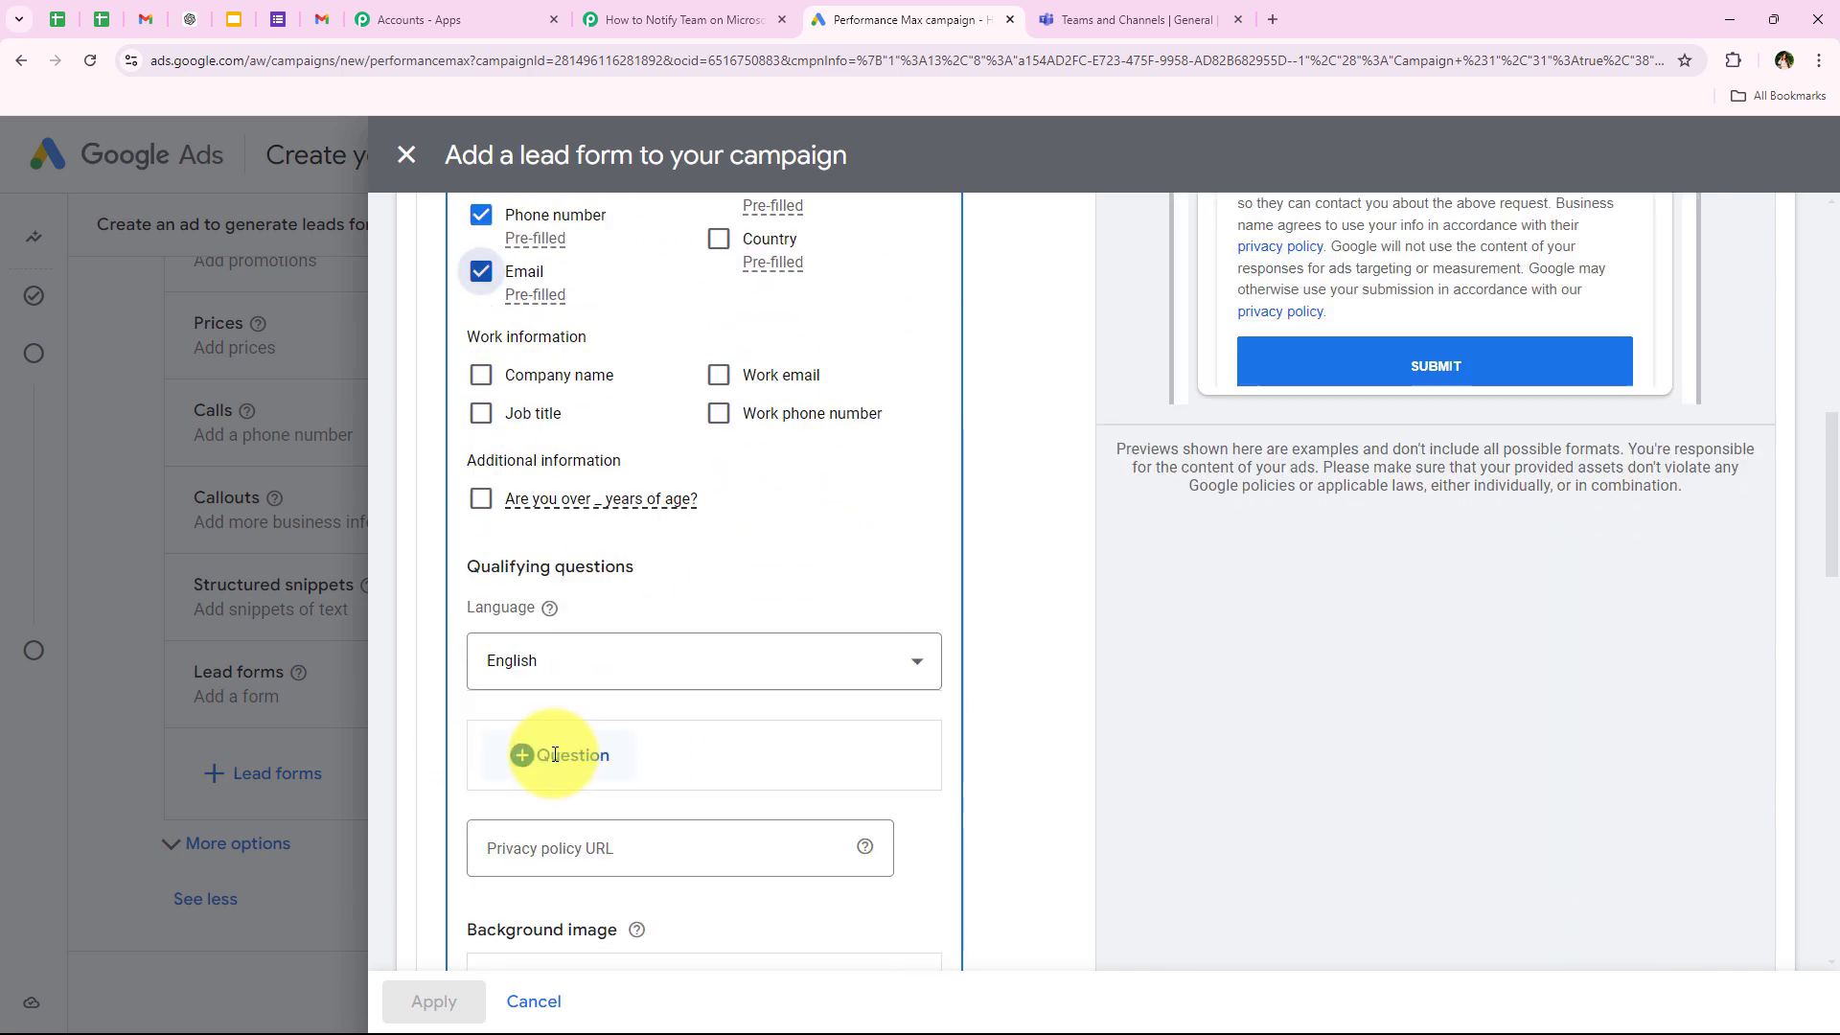
scroll(554, 761, "down", 15)
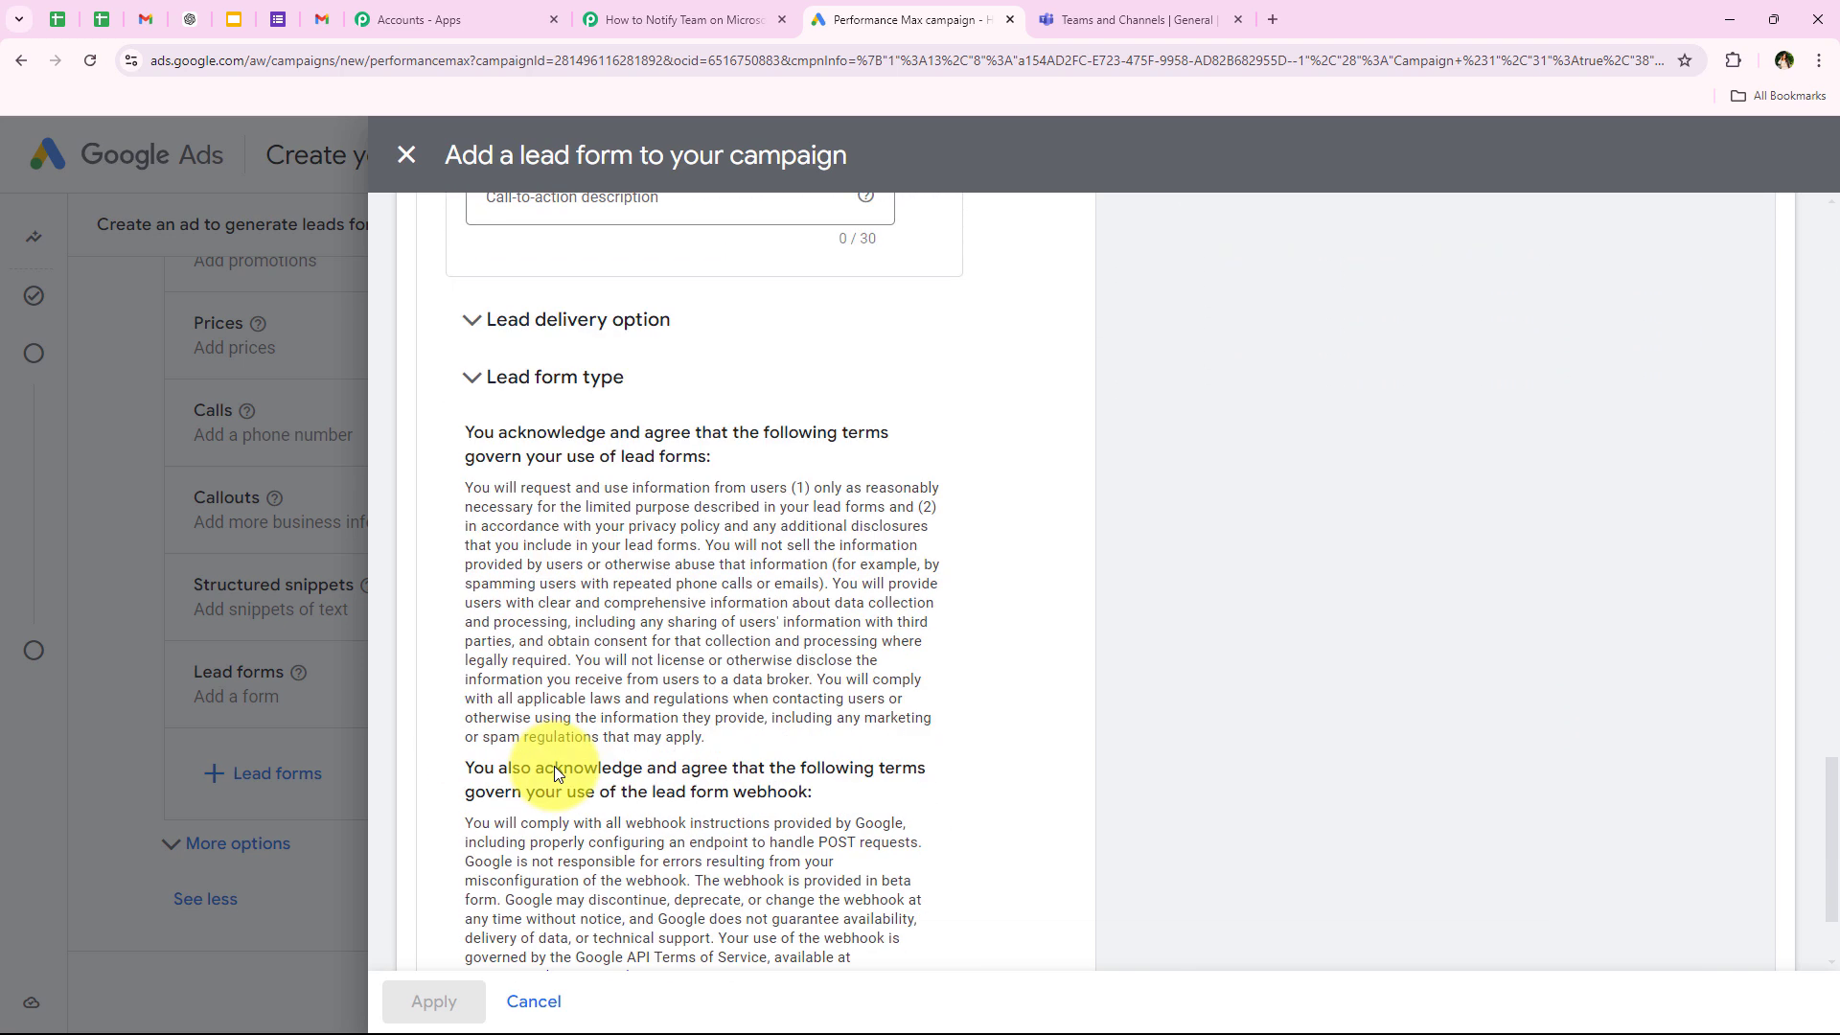
scroll(564, 690, "up", 2)
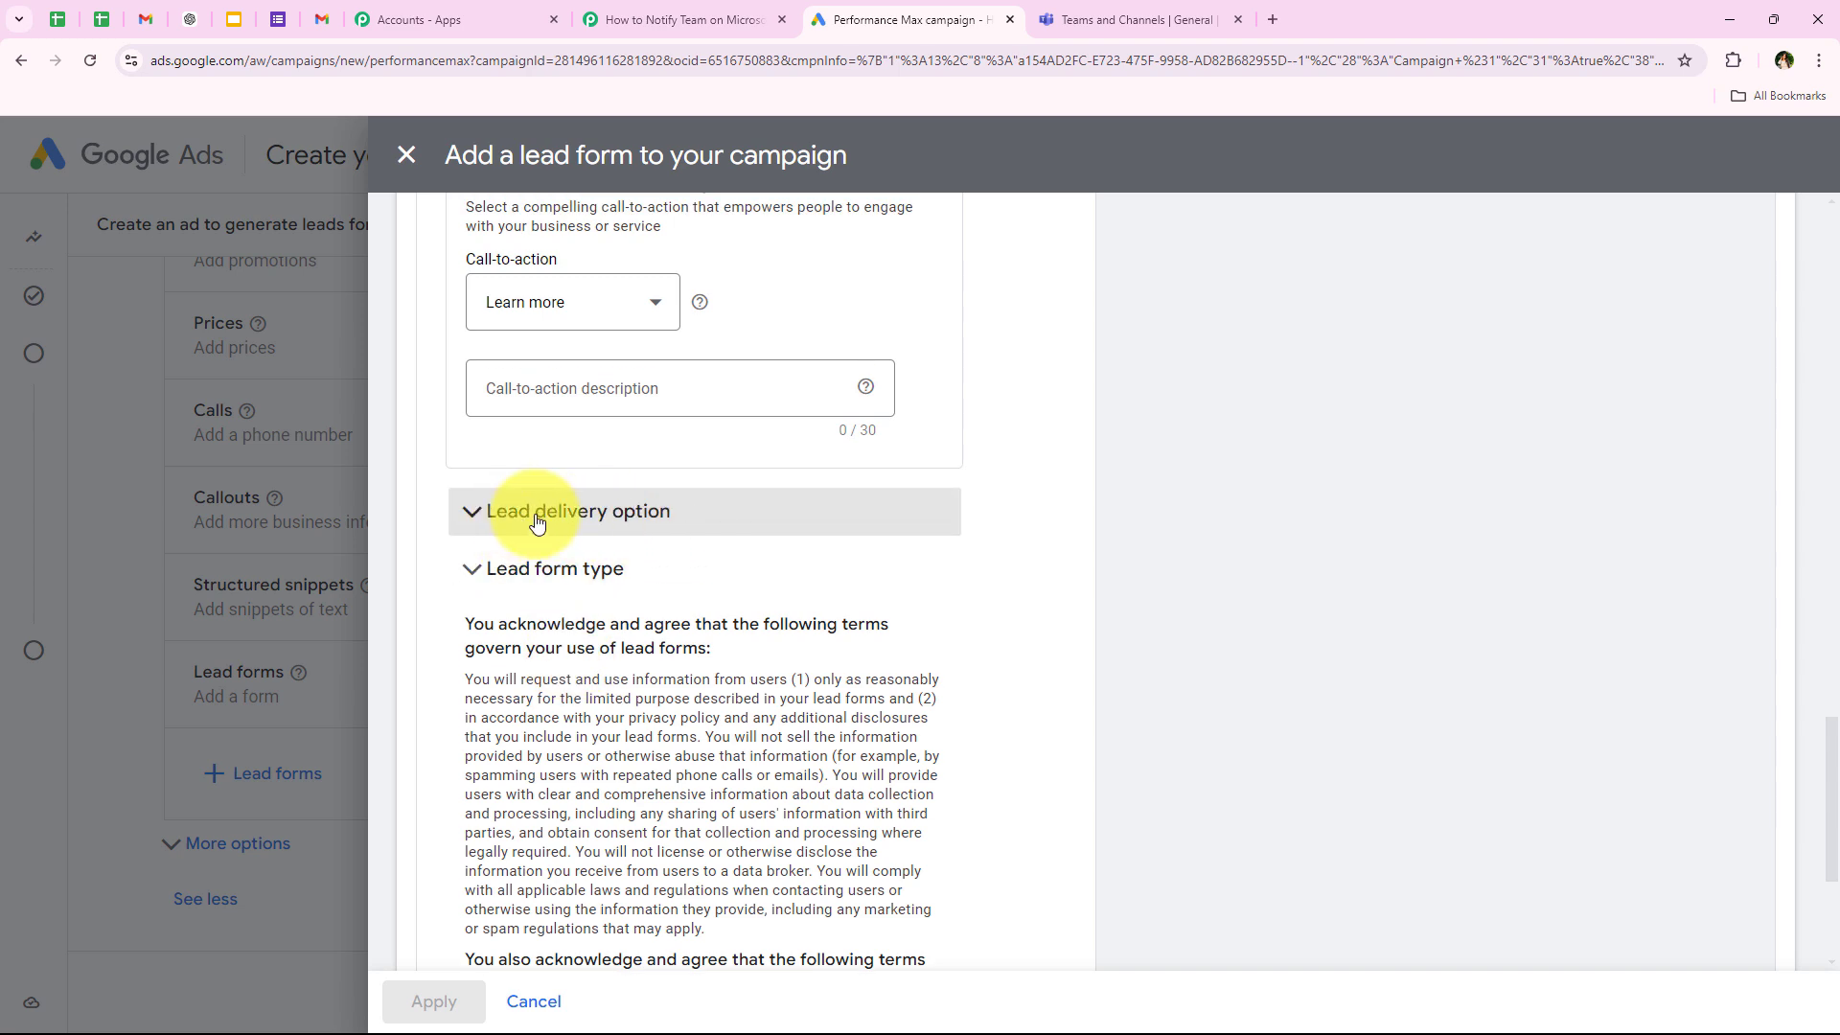
Expand lead delivery settings and paste the Pabbly webhook URL into Webhook URL.
left_click(690, 517)
scroll(461, 504, "down", 2)
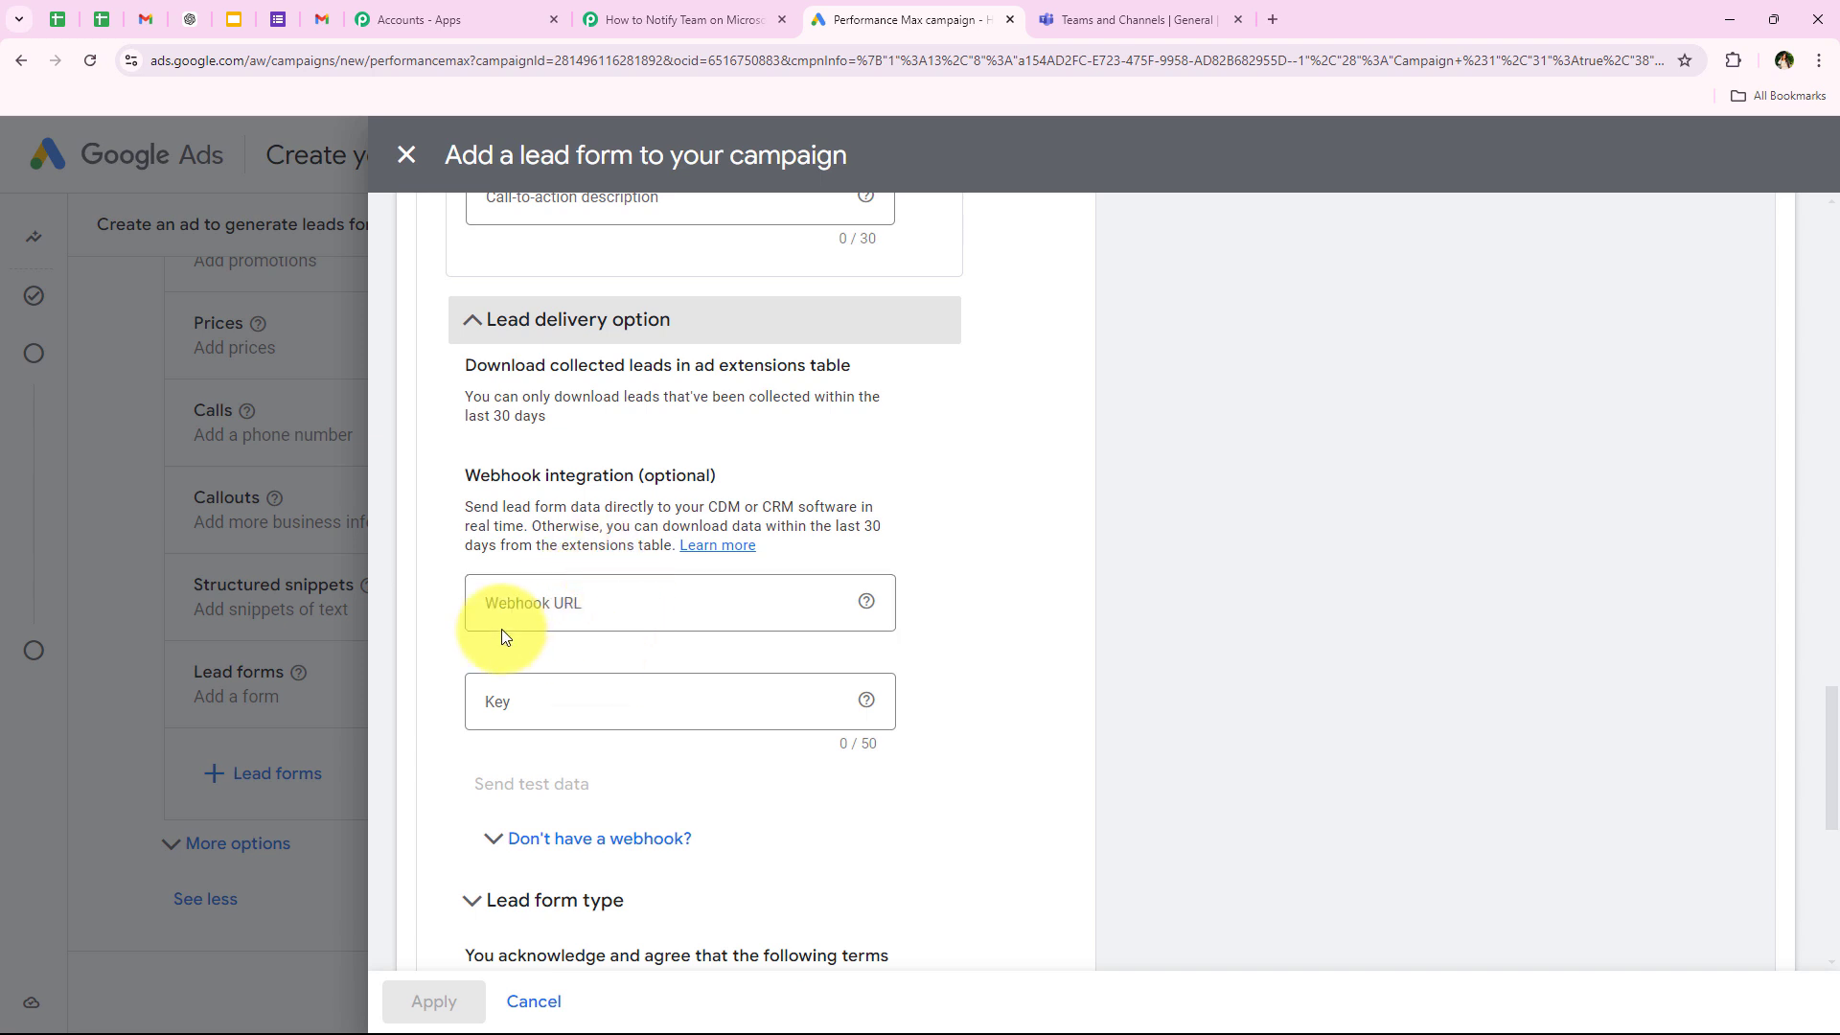
left_click(583, 605)
right_click(584, 611)
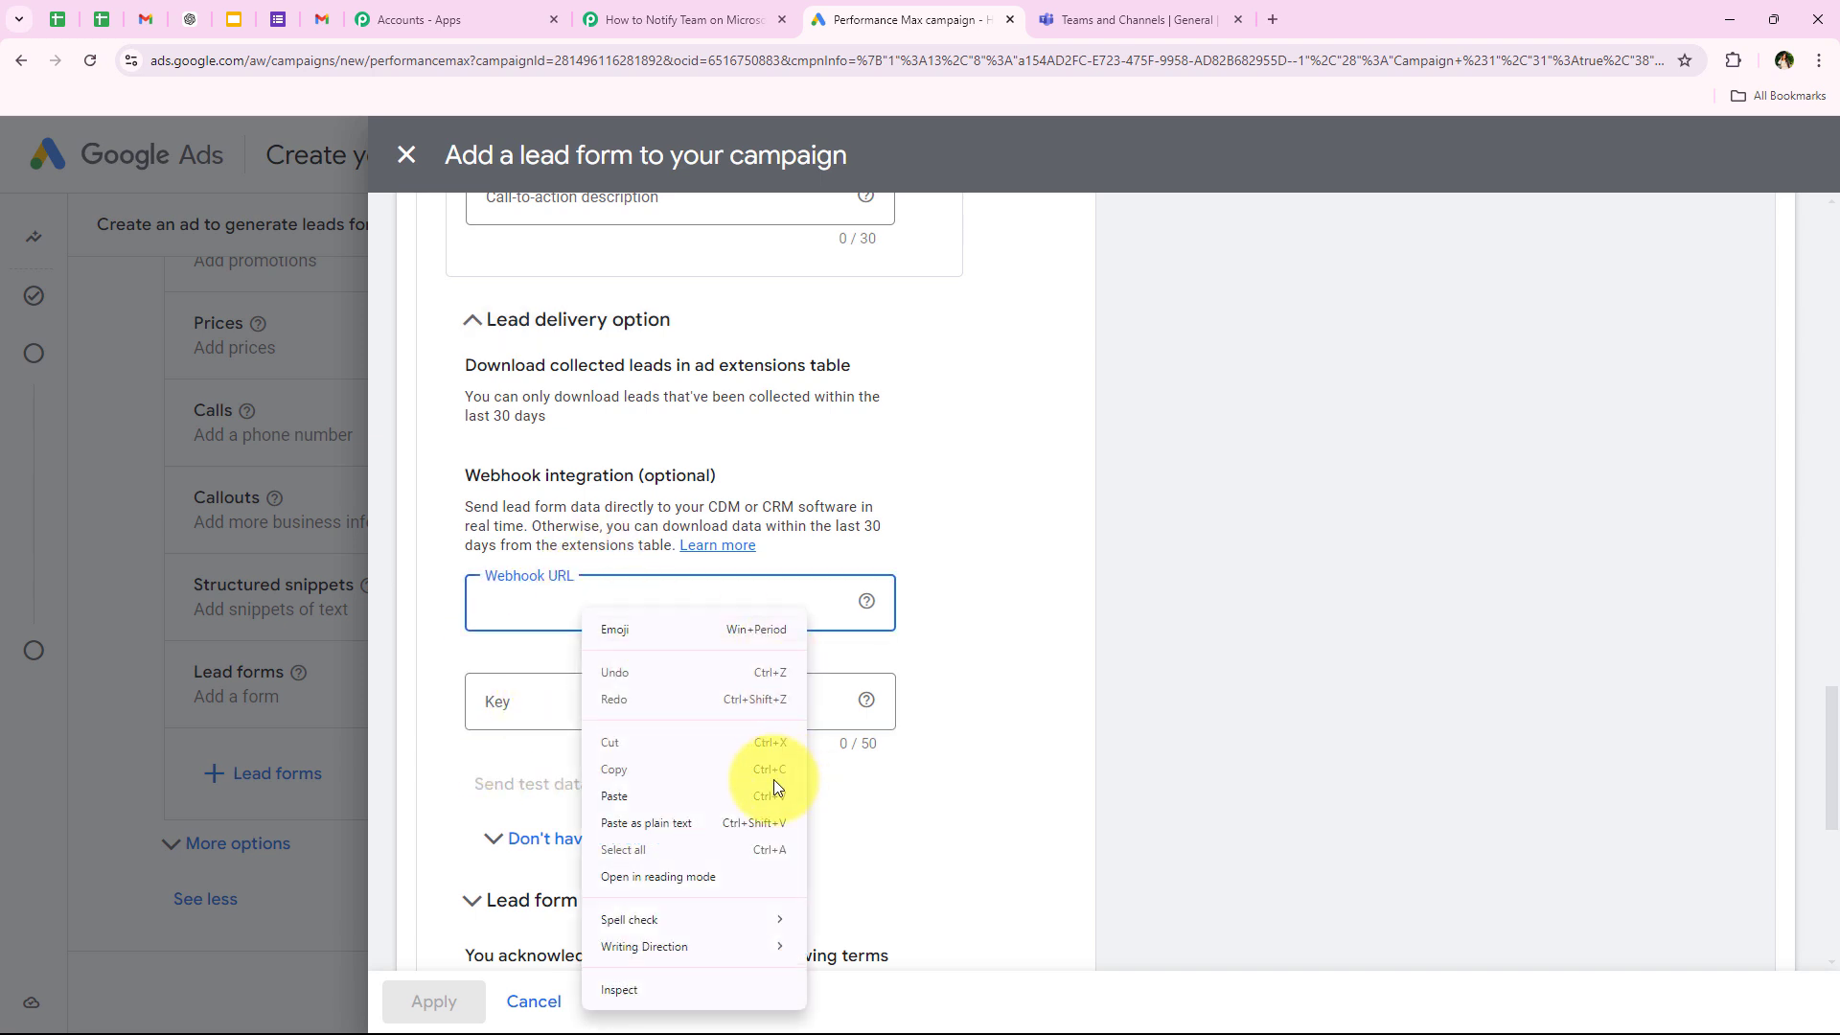
left_click(699, 797)
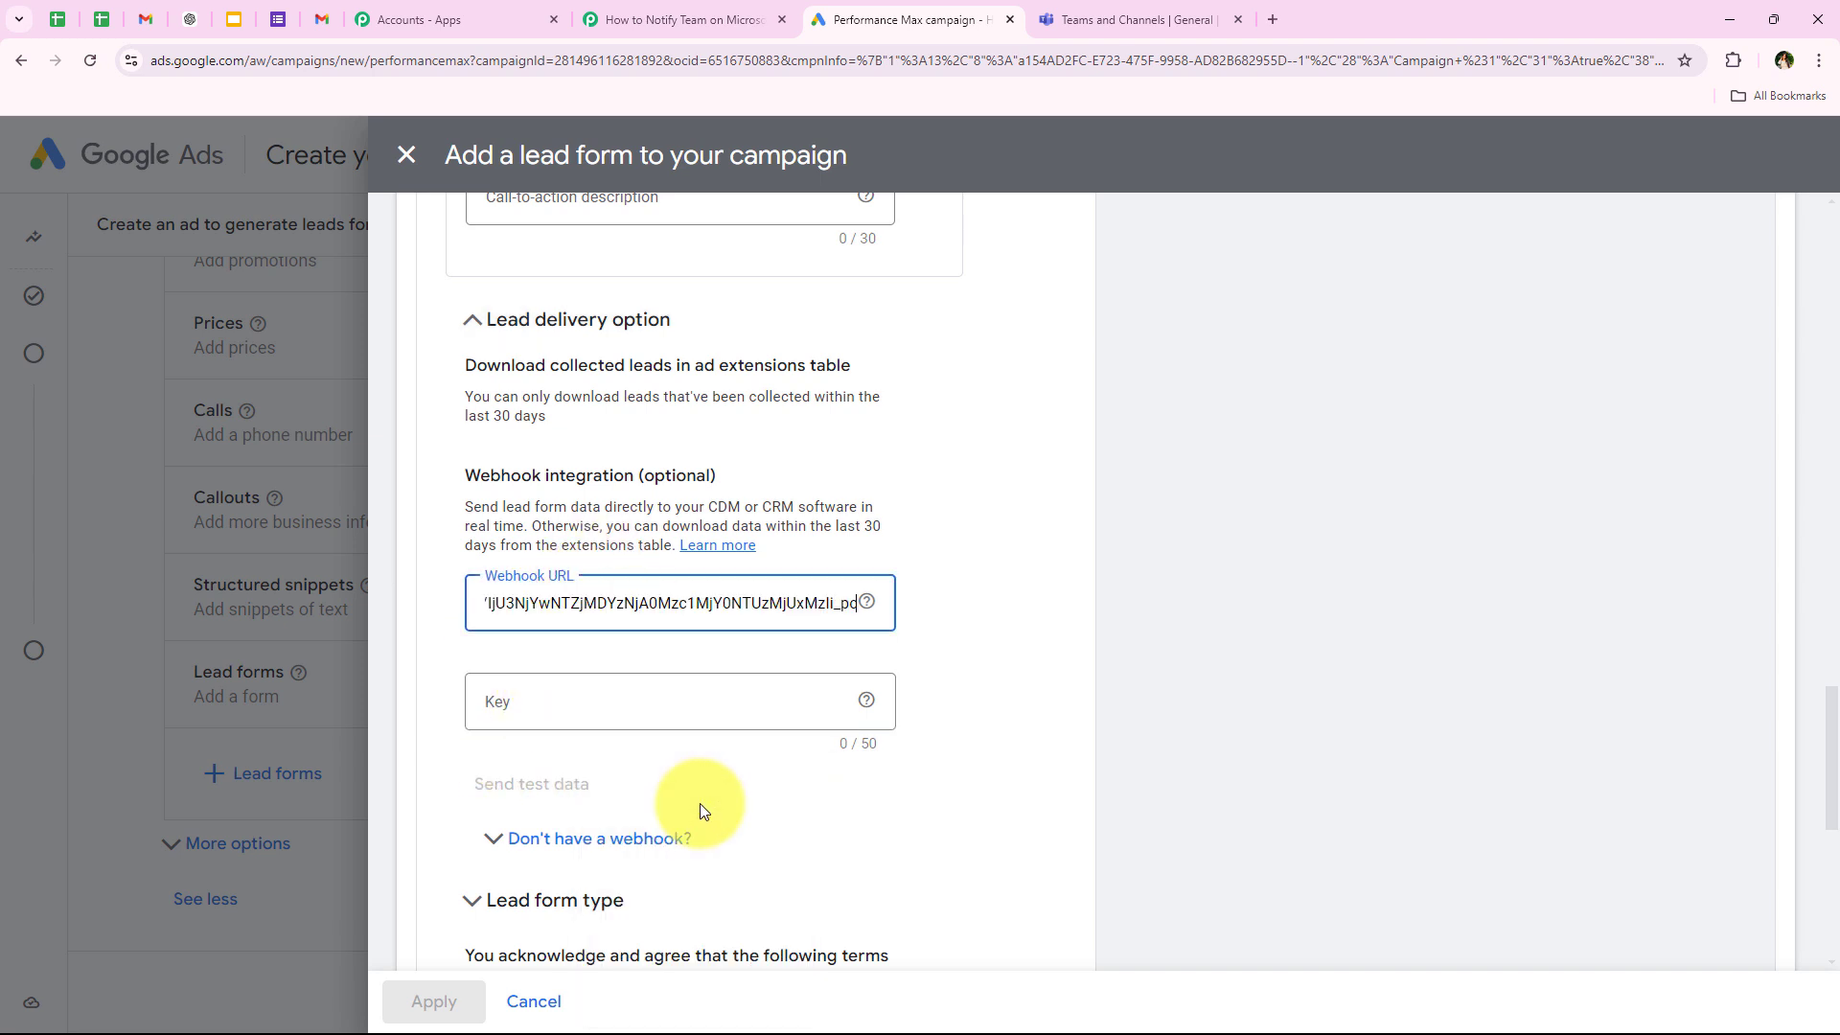
Enter key 333 and send test data, confirming 'Test data sent.'.
left_click(621, 715)
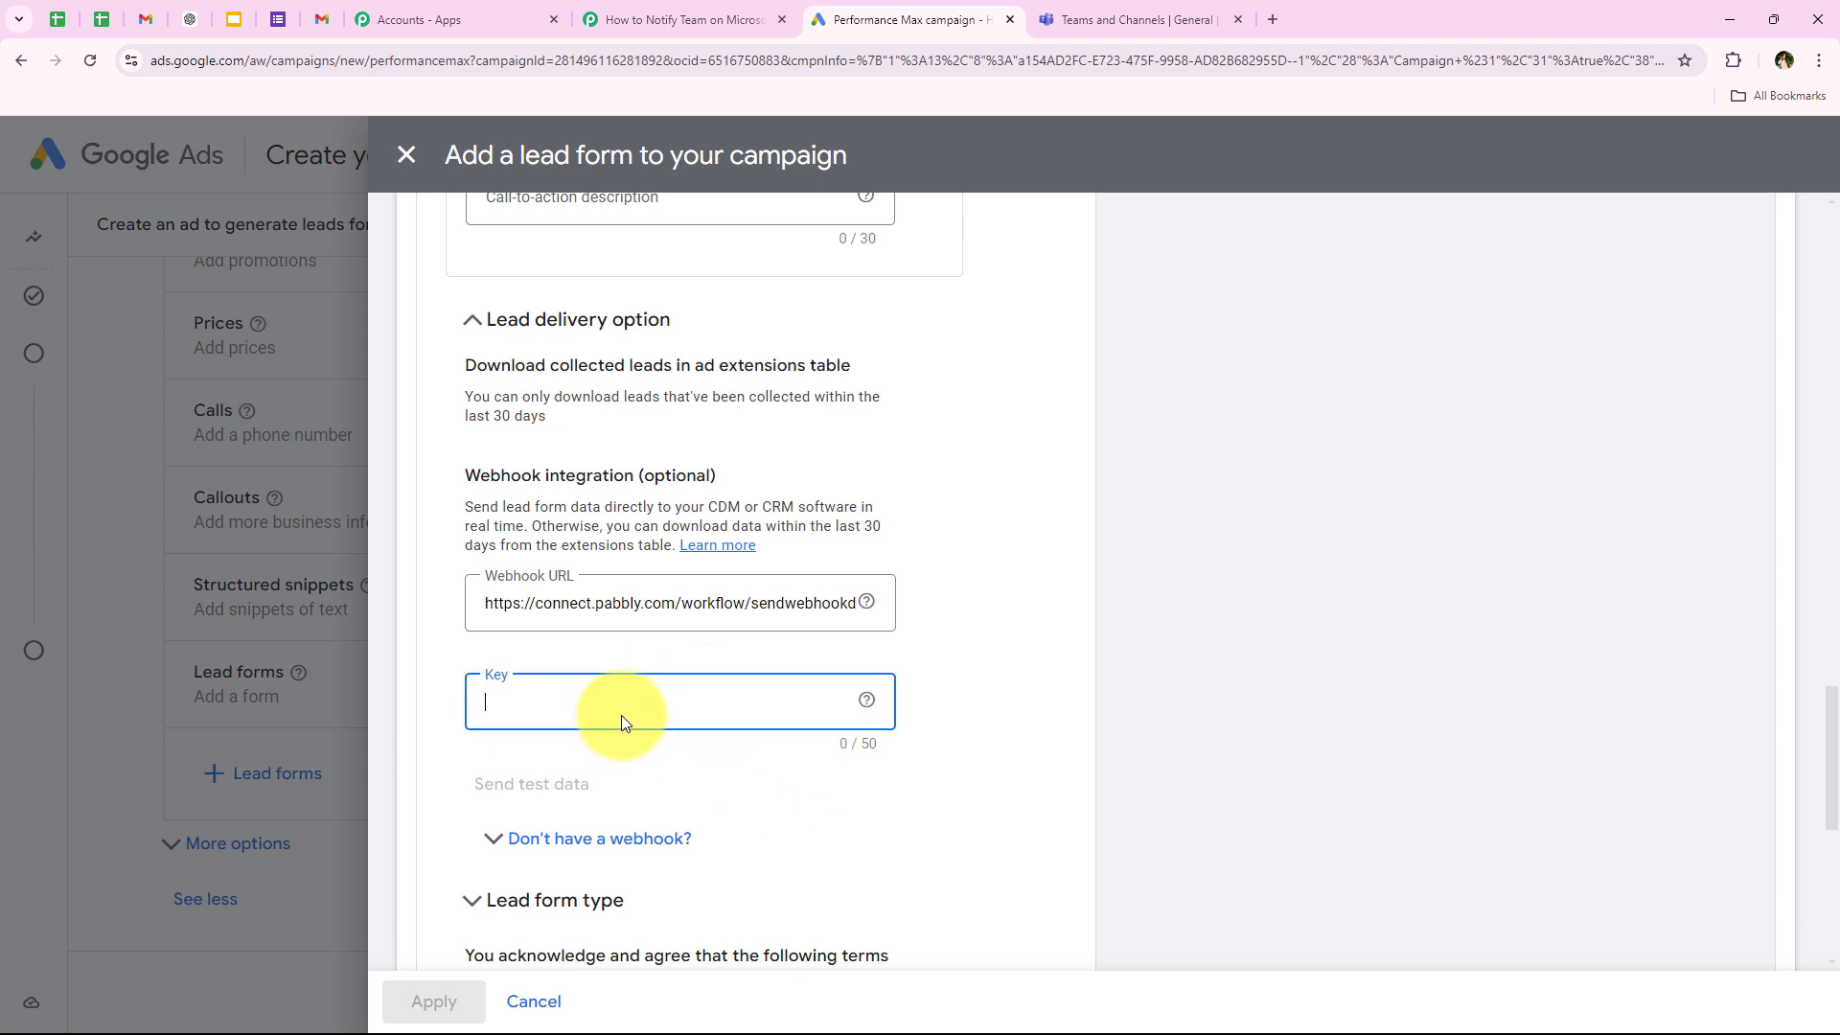
type("333")
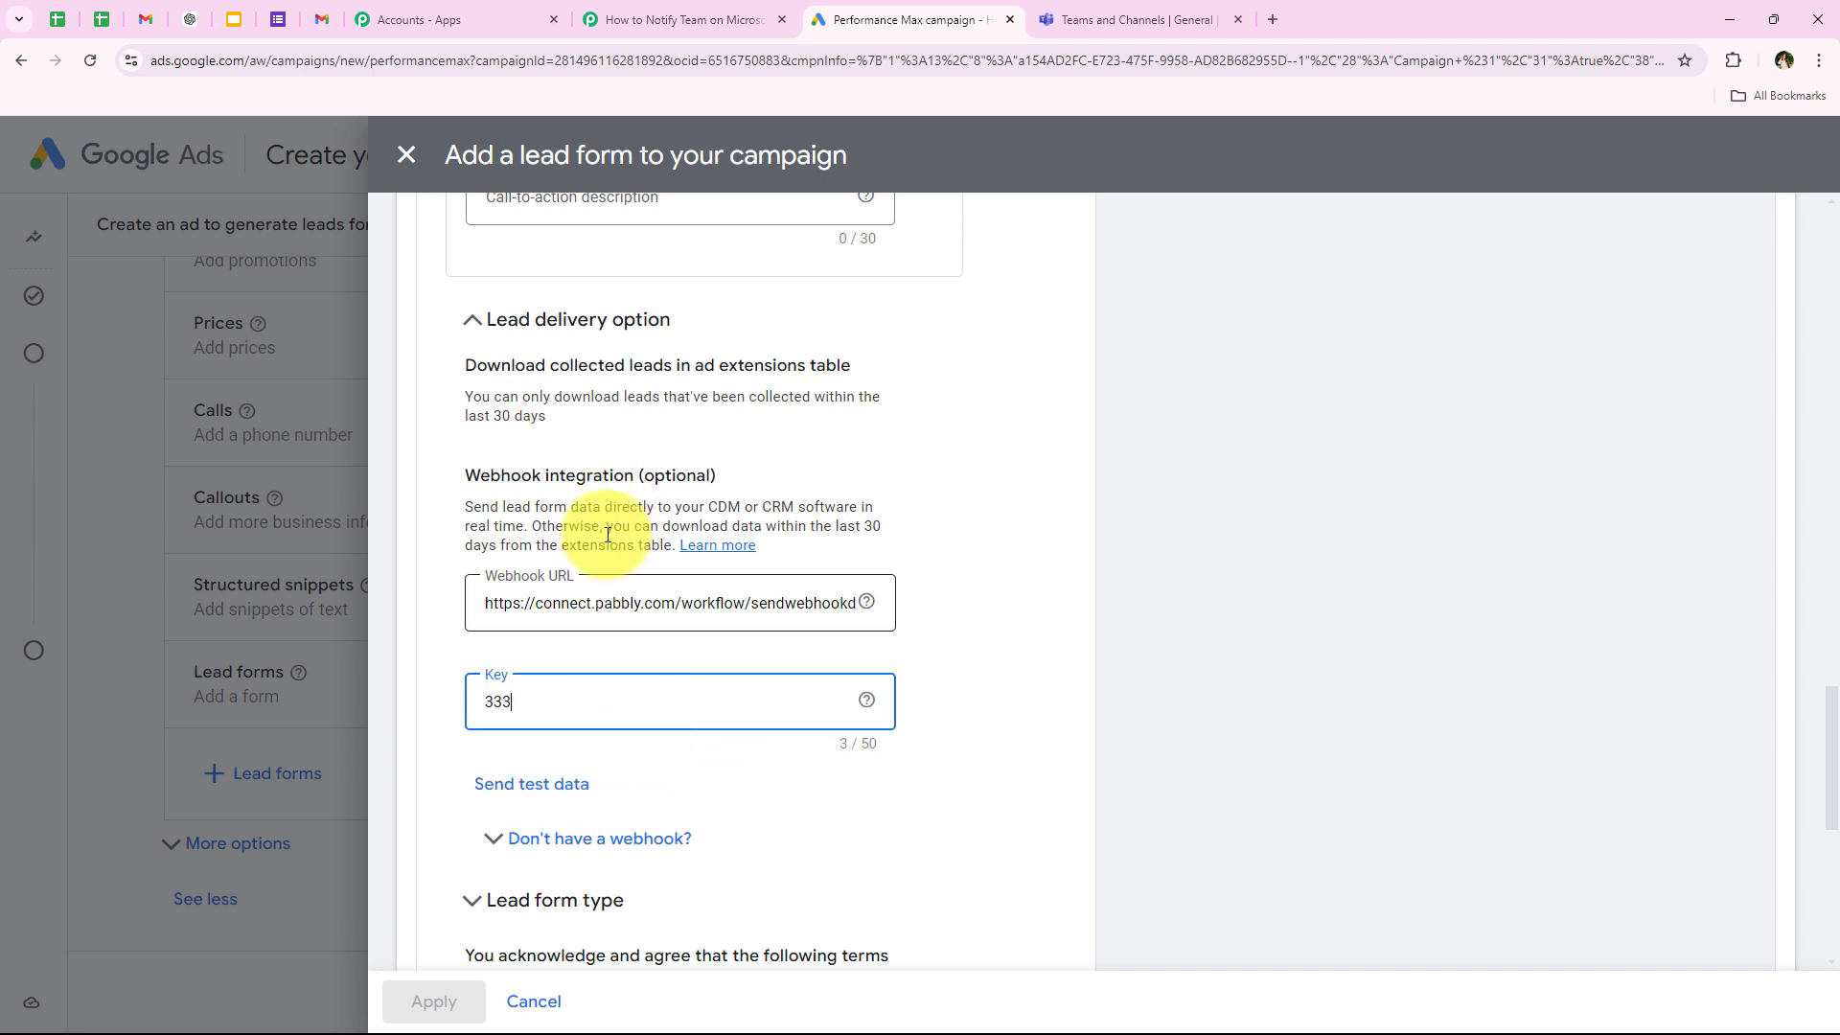
left_click(532, 785)
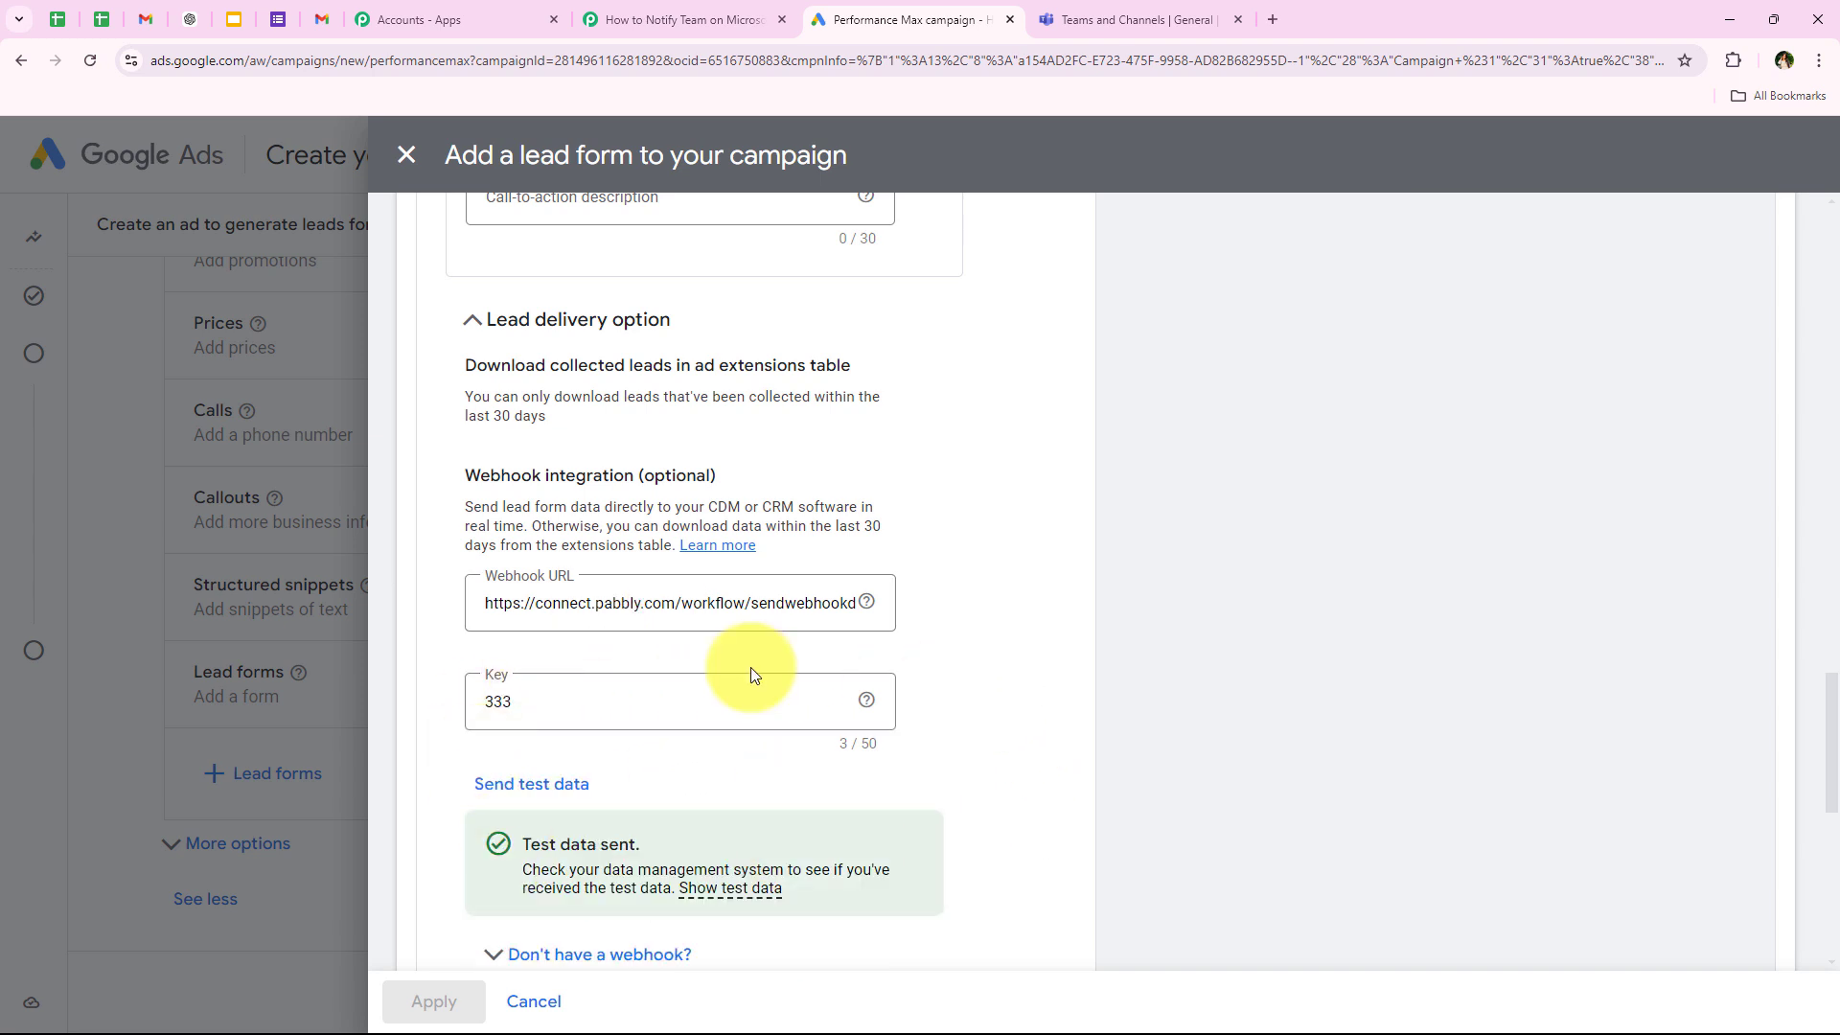
scroll(724, 674, "down", 2)
left_click_drag(524, 651, 672, 652)
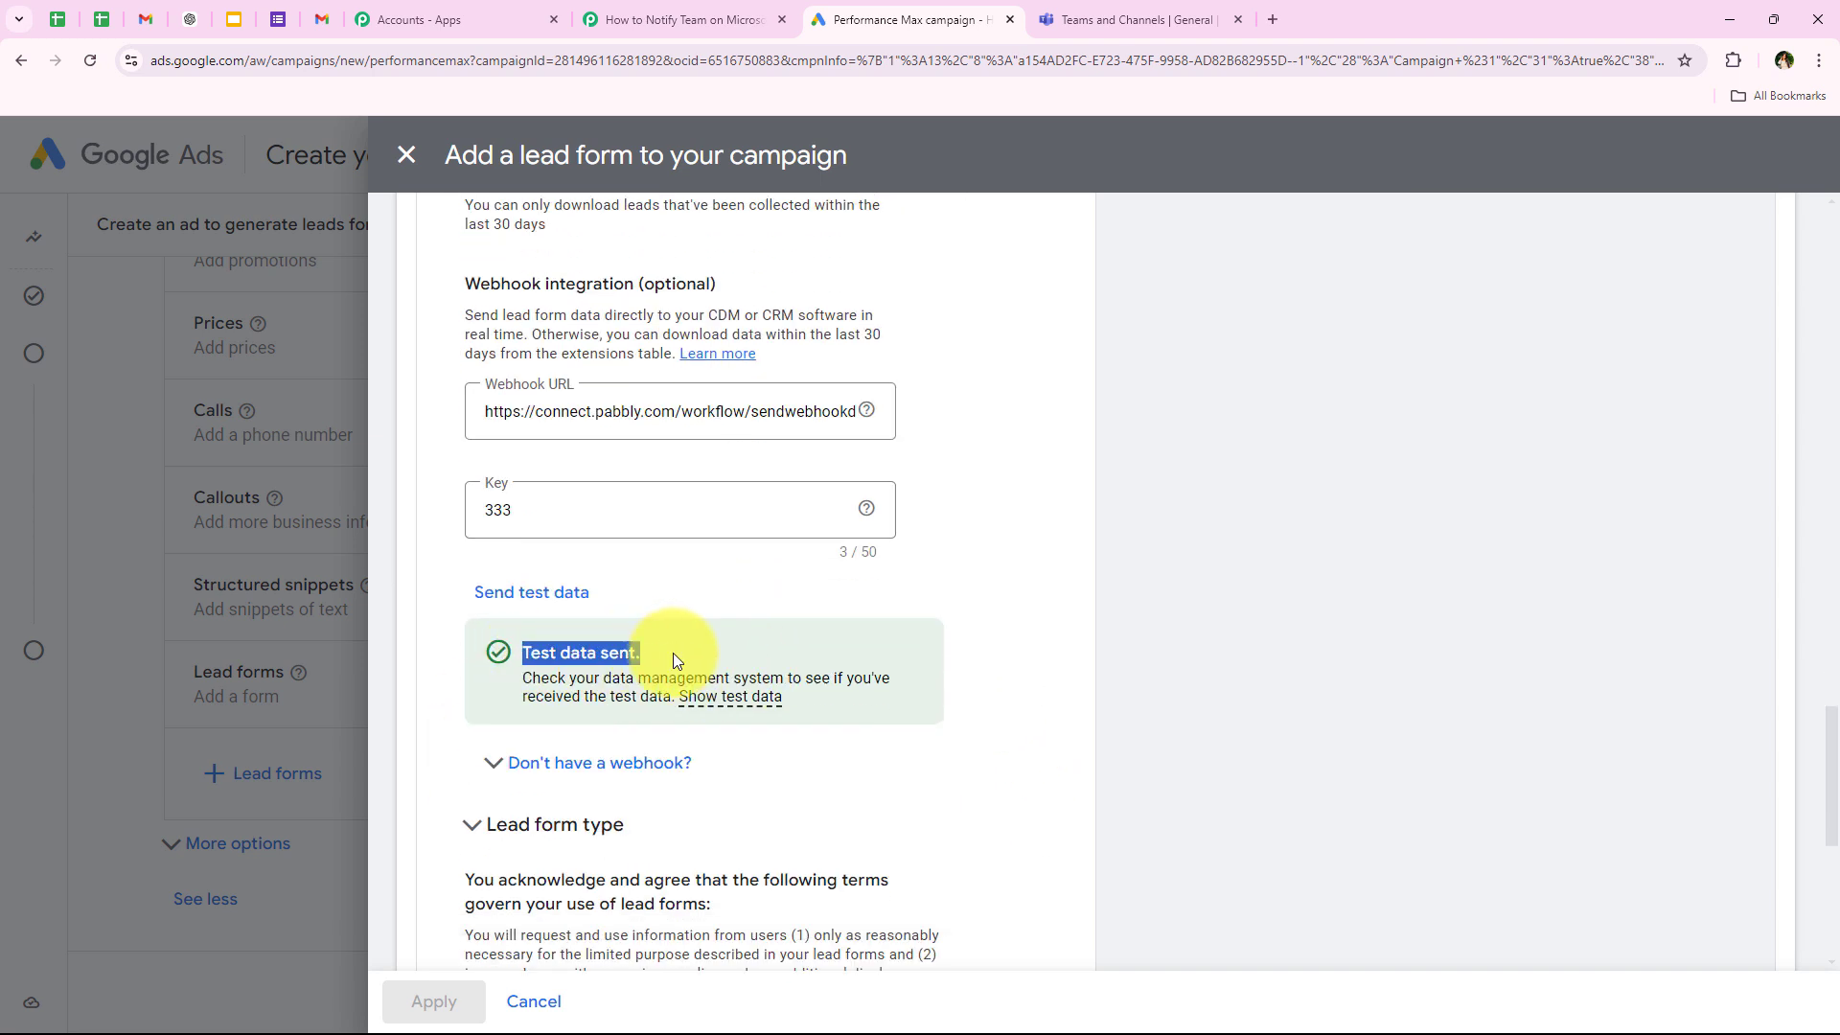
left_click(672, 653)
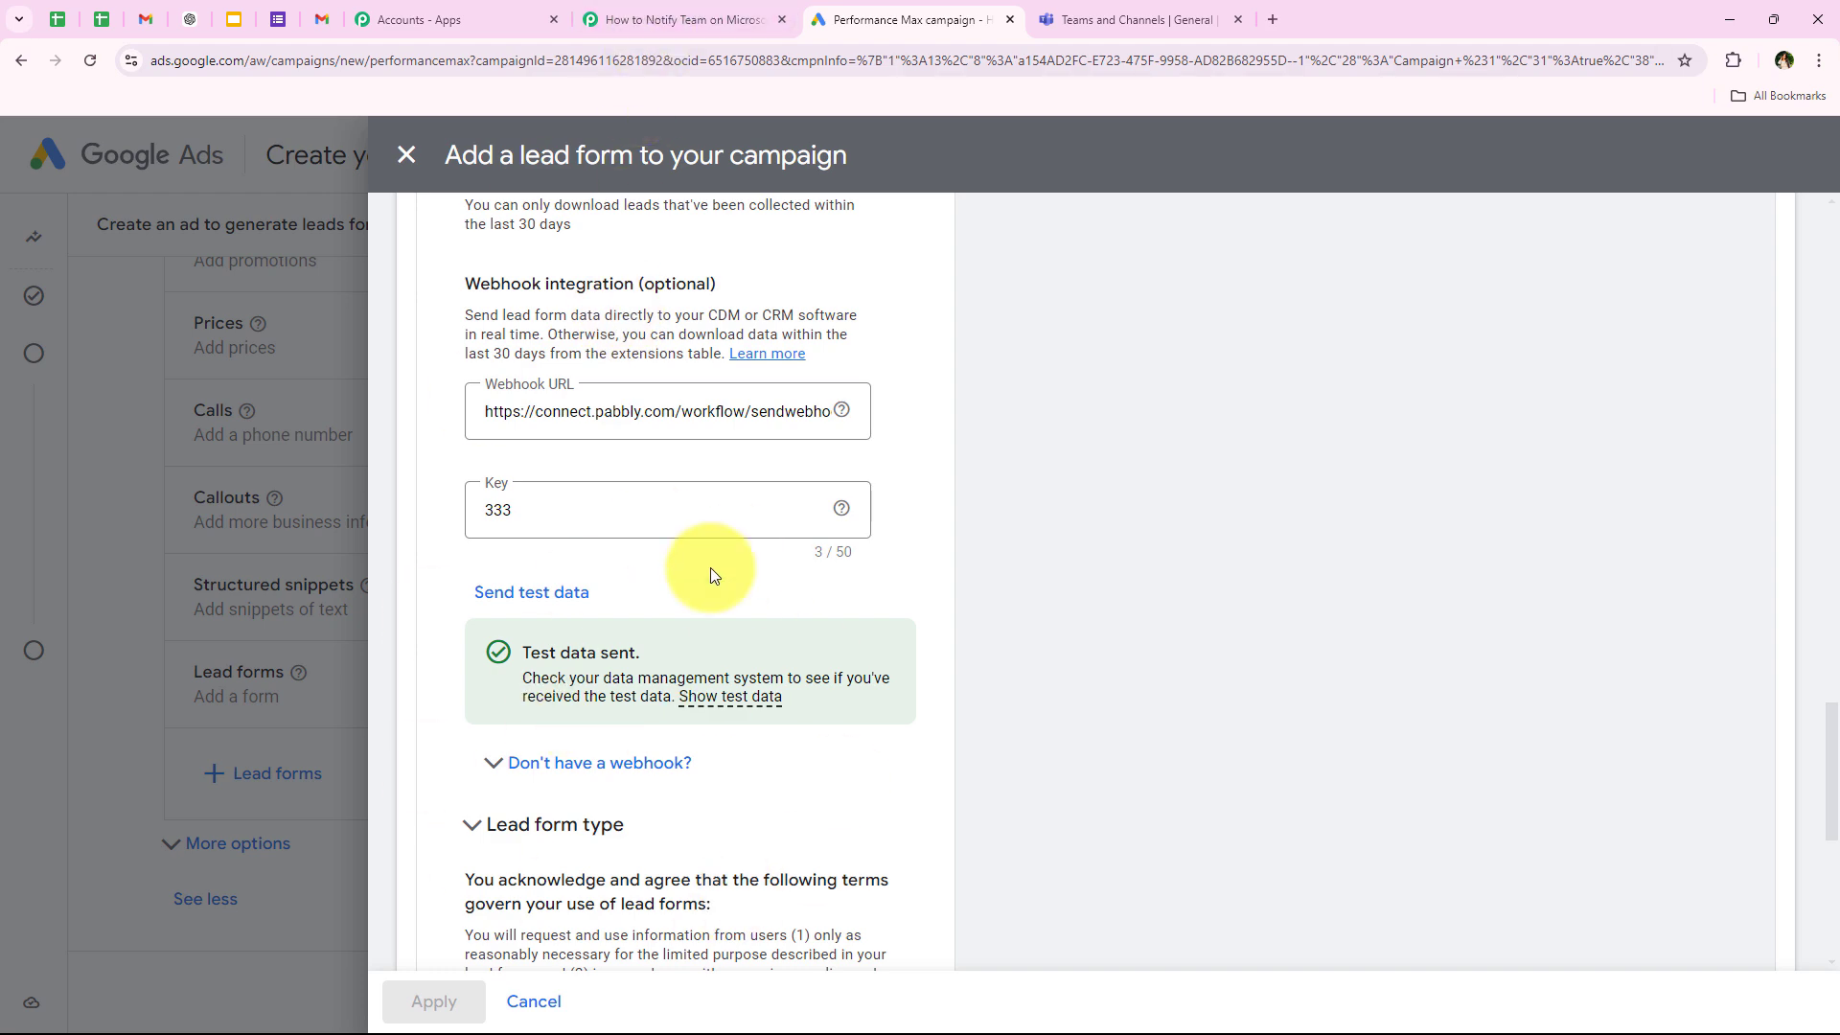
Review the captured test lead response in Pabbly against the Google Ads lead form.
left_click(676, 19)
scroll(402, 479, "down", 3)
scroll(399, 520, "down", 3)
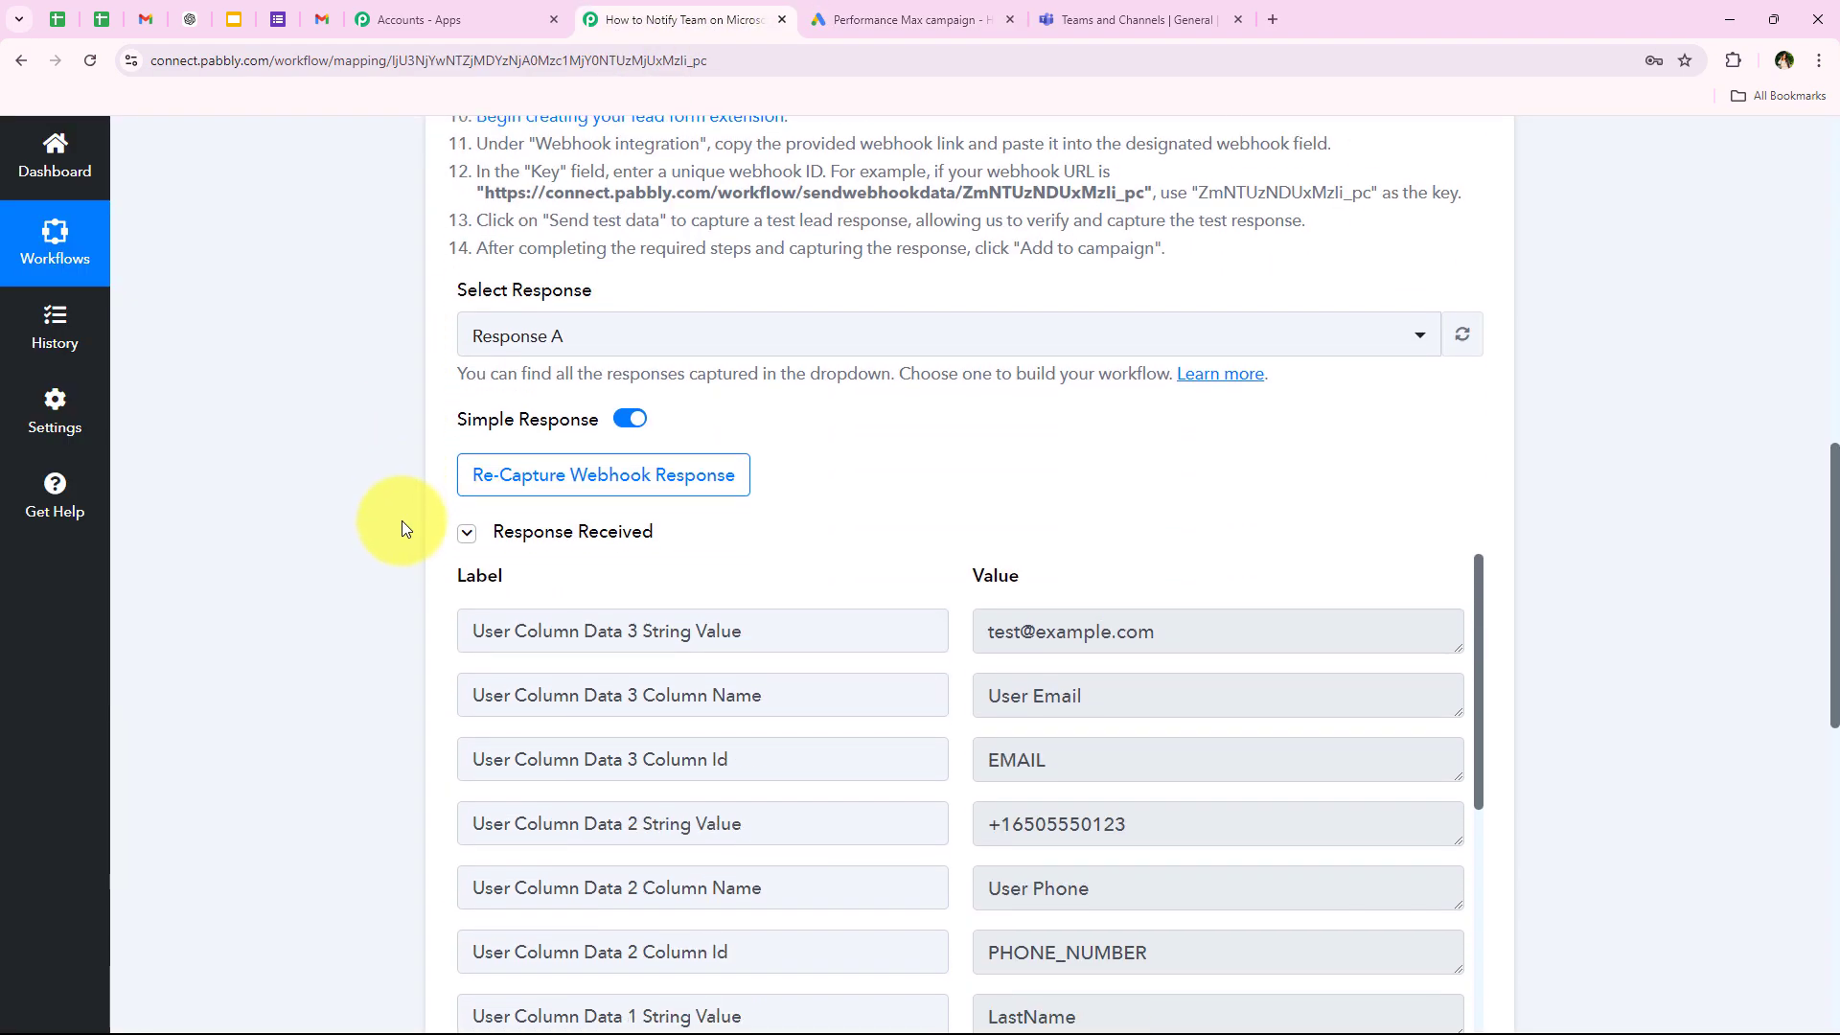
scroll(383, 556, "down", 1)
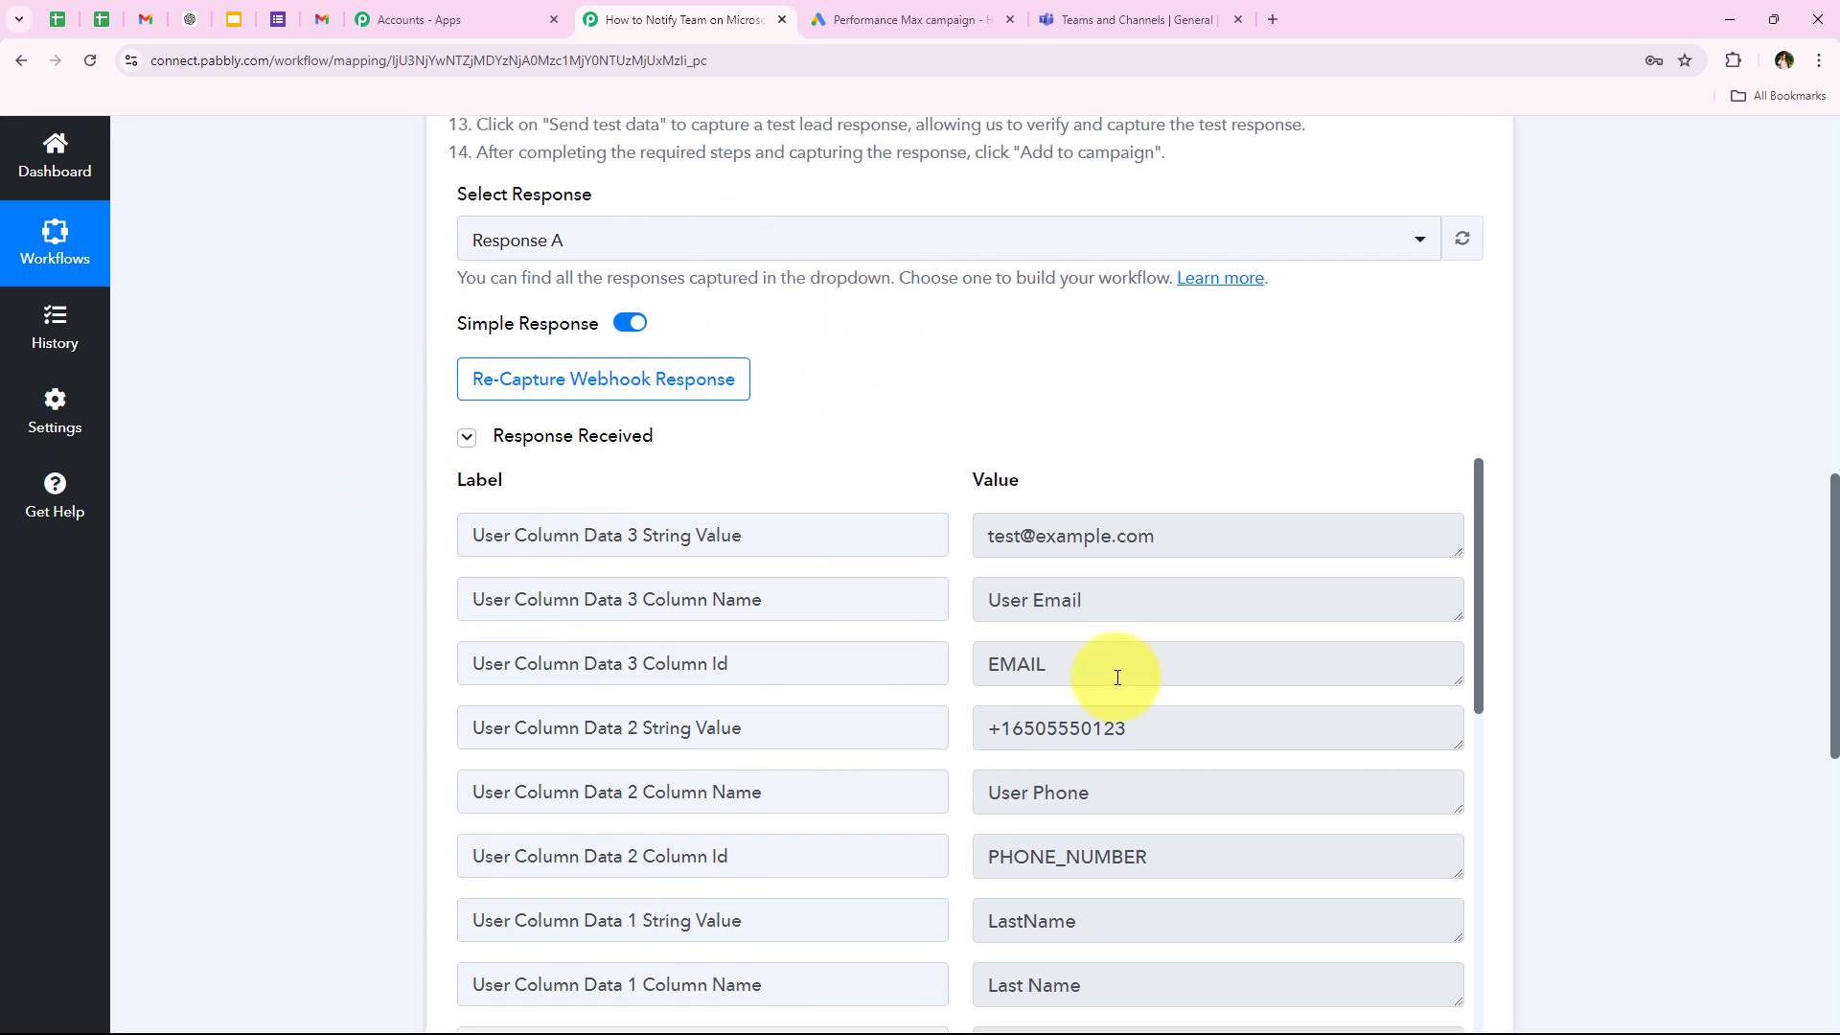
scroll(722, 801, "down", 1)
scroll(1084, 726, "up", 1)
scroll(389, 721, "down", 1)
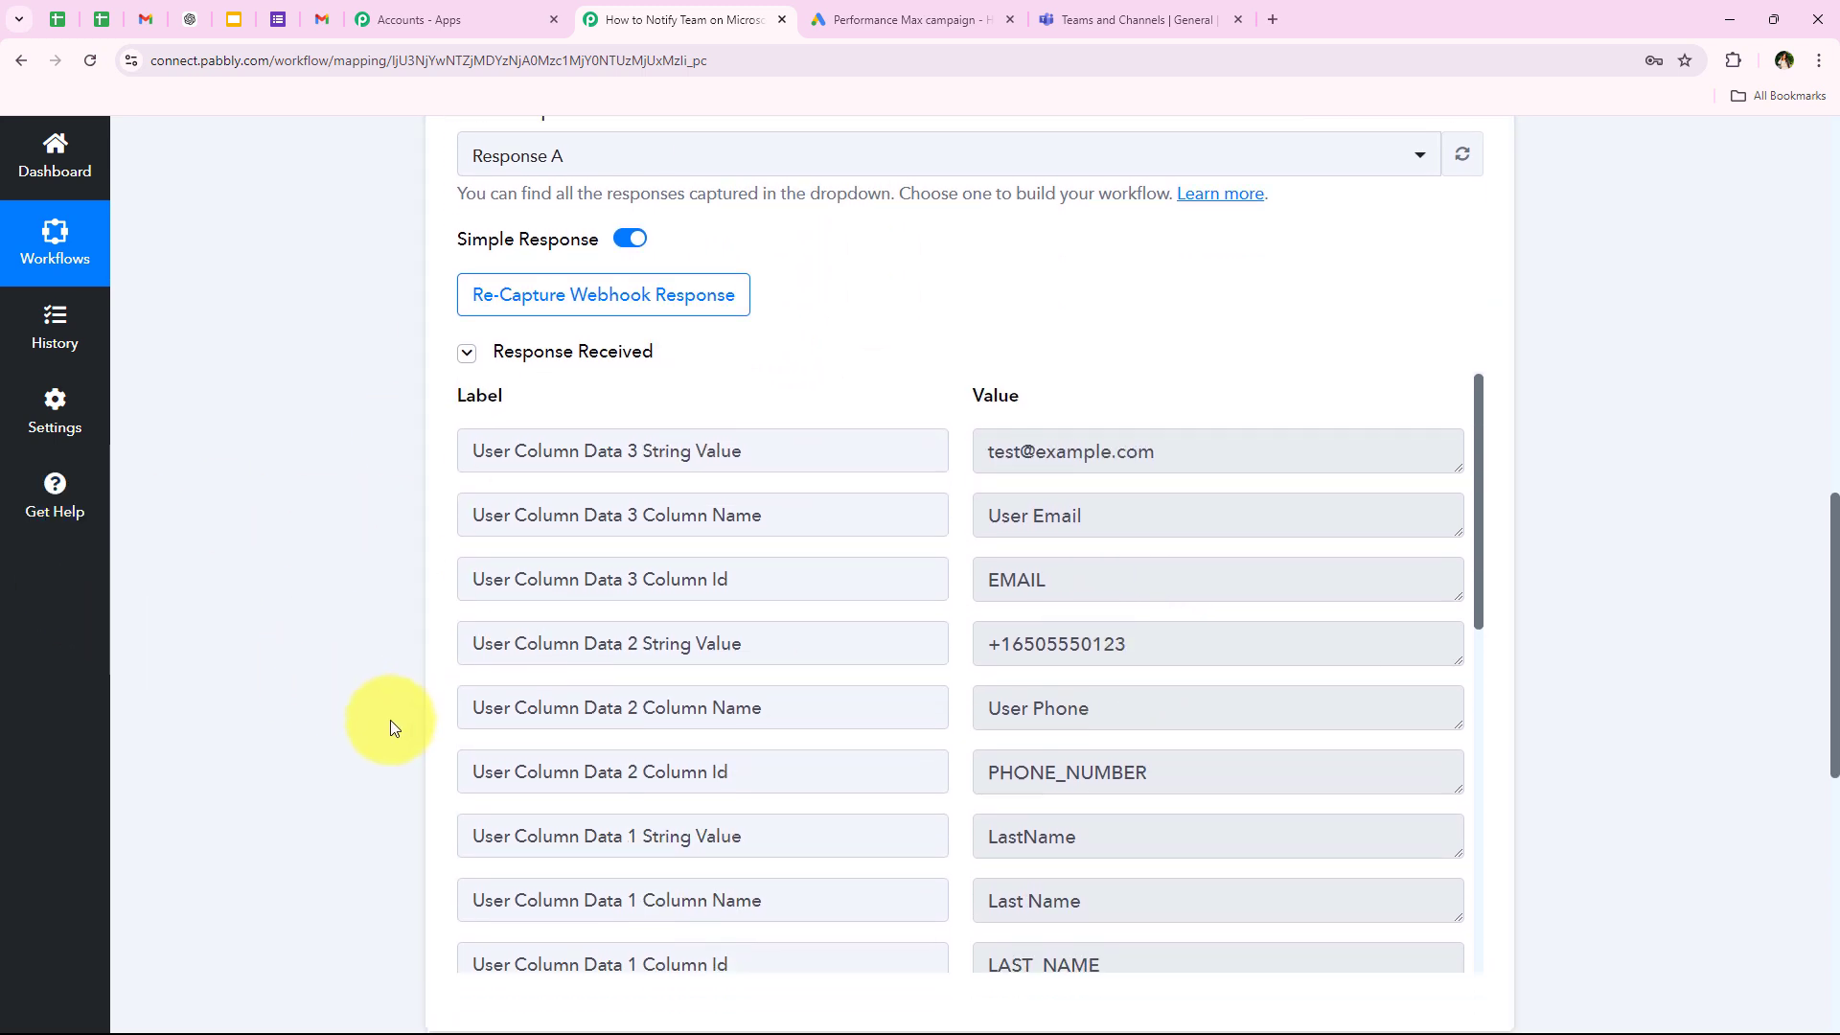
left_click(925, 19)
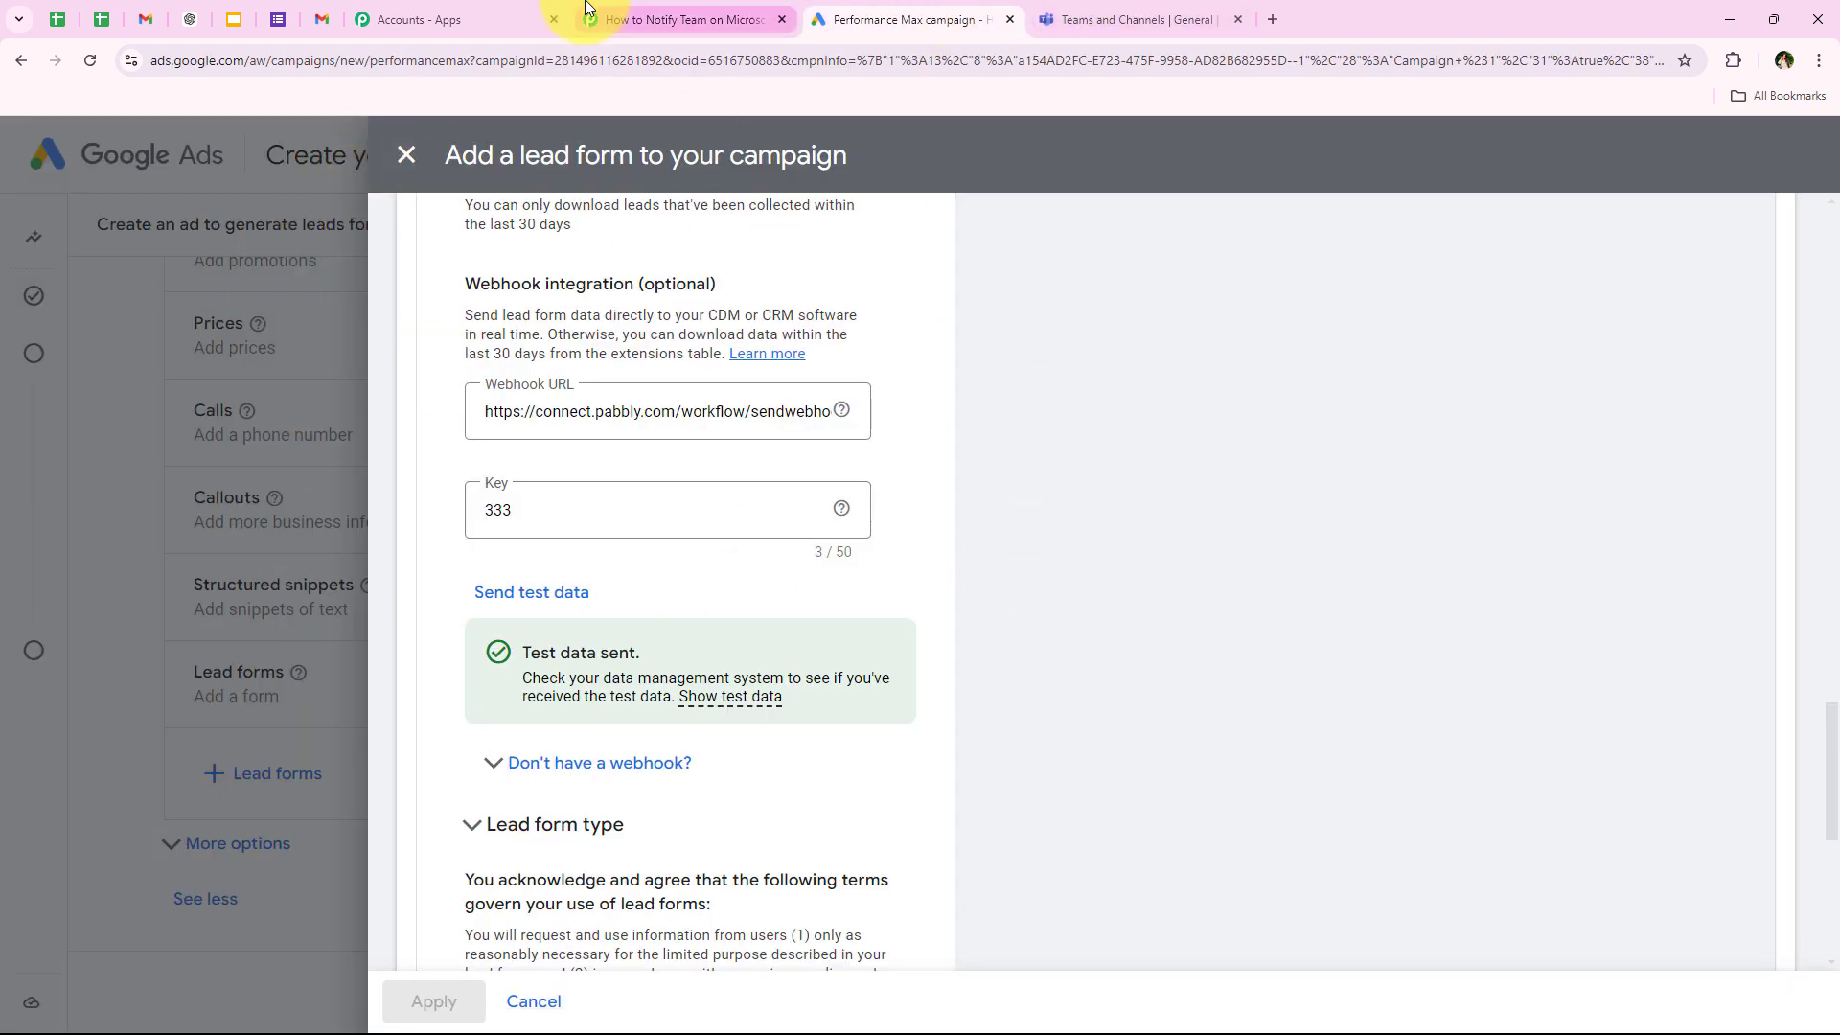
left_click(632, 19)
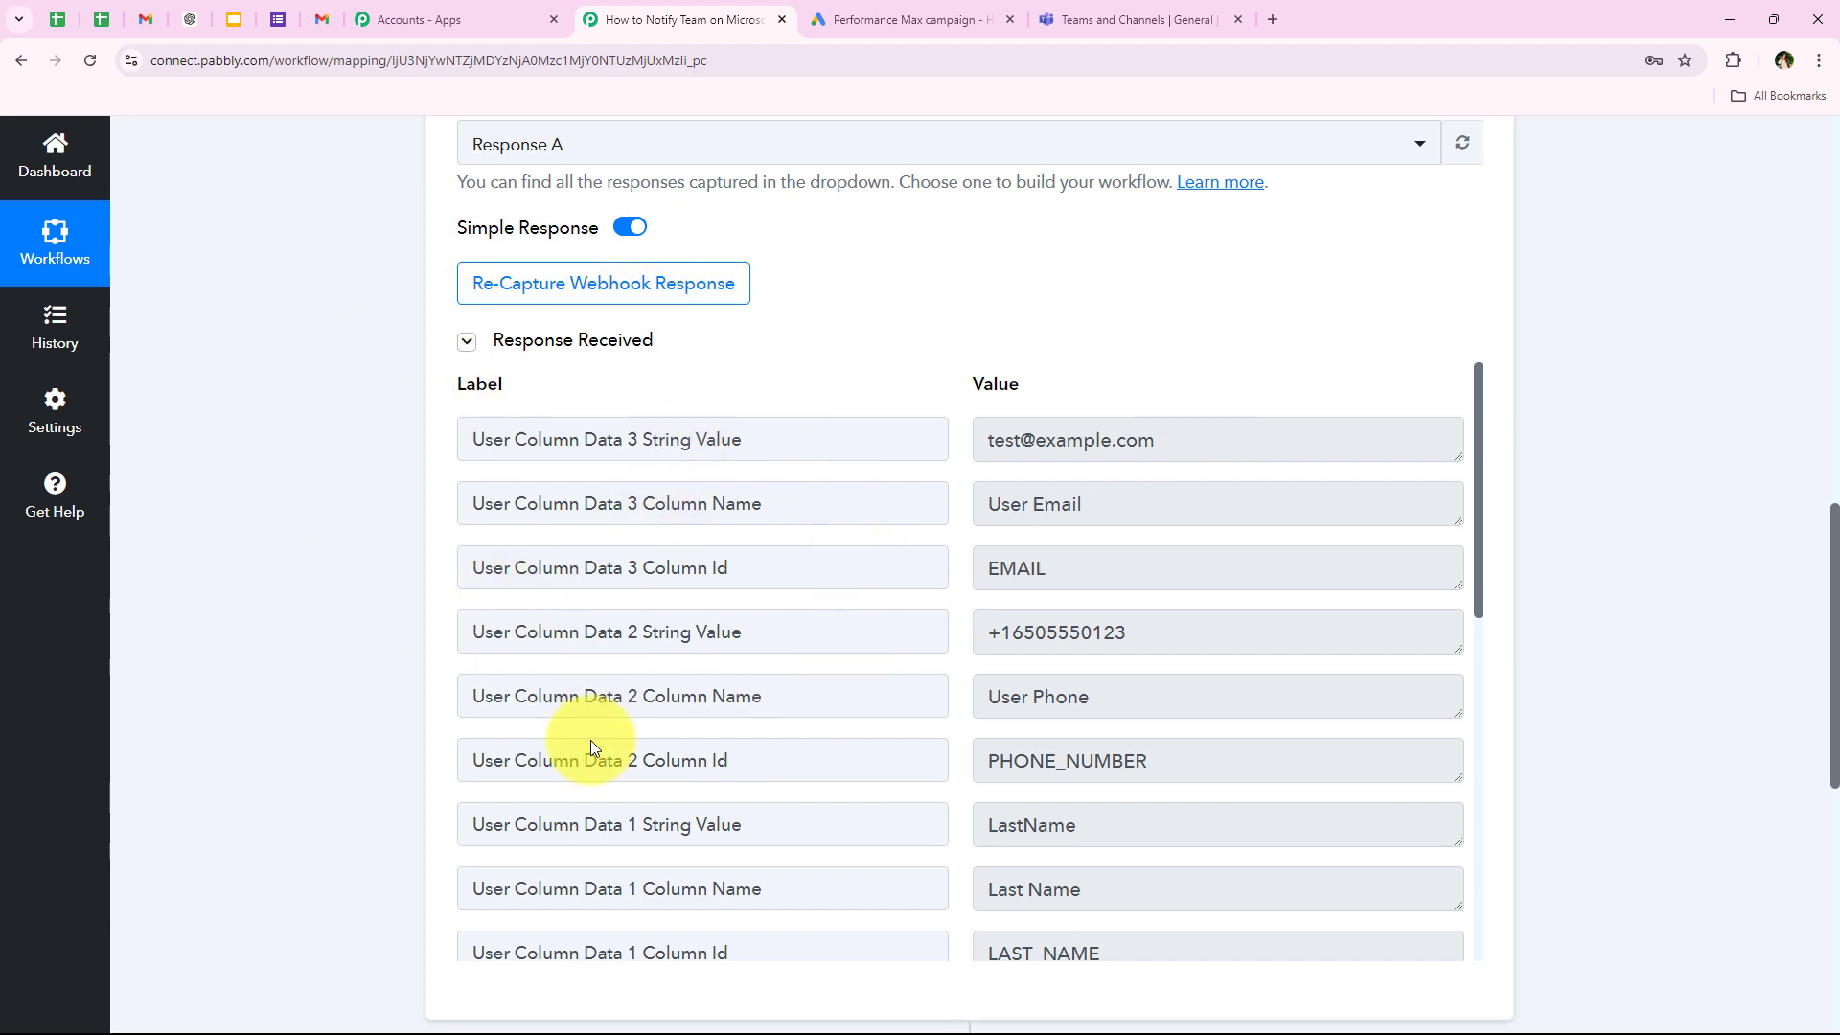
left_click(941, 8)
key("ctrl+shift+Tab")
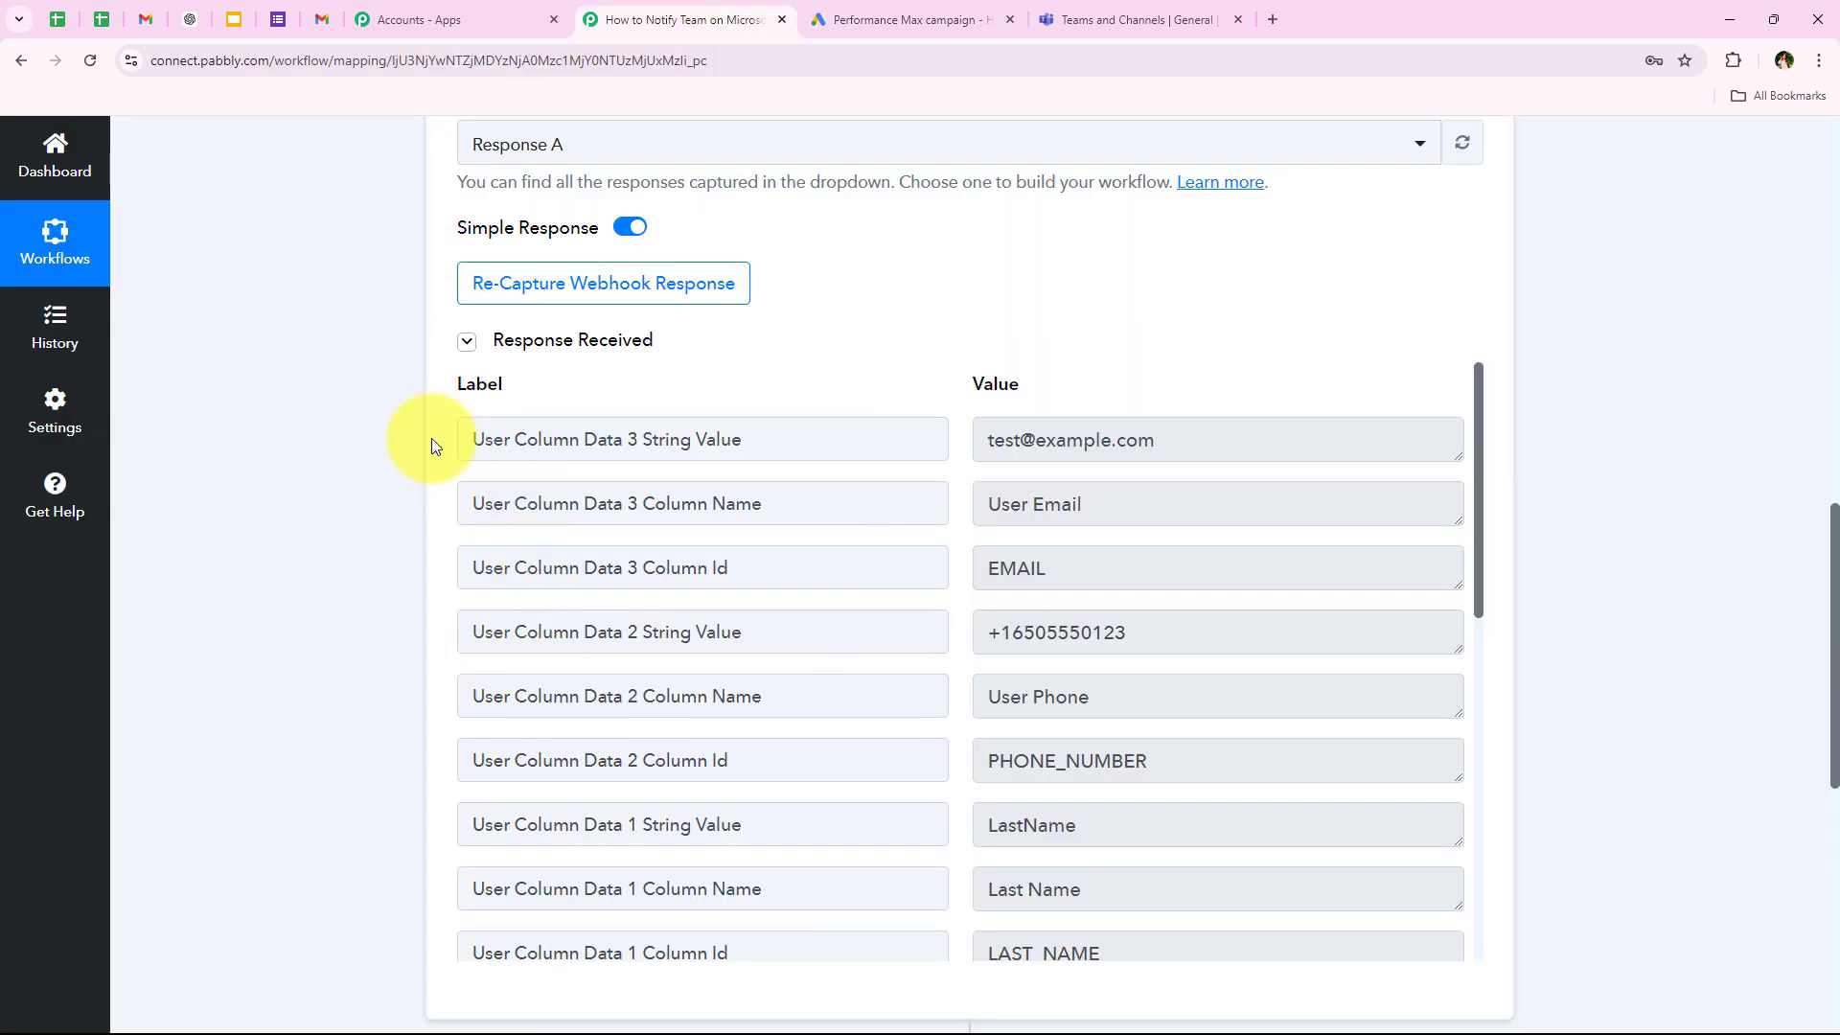
Check the captured lead email and phone values, then collapse the Google Ads trigger step.
middle_click(335, 564)
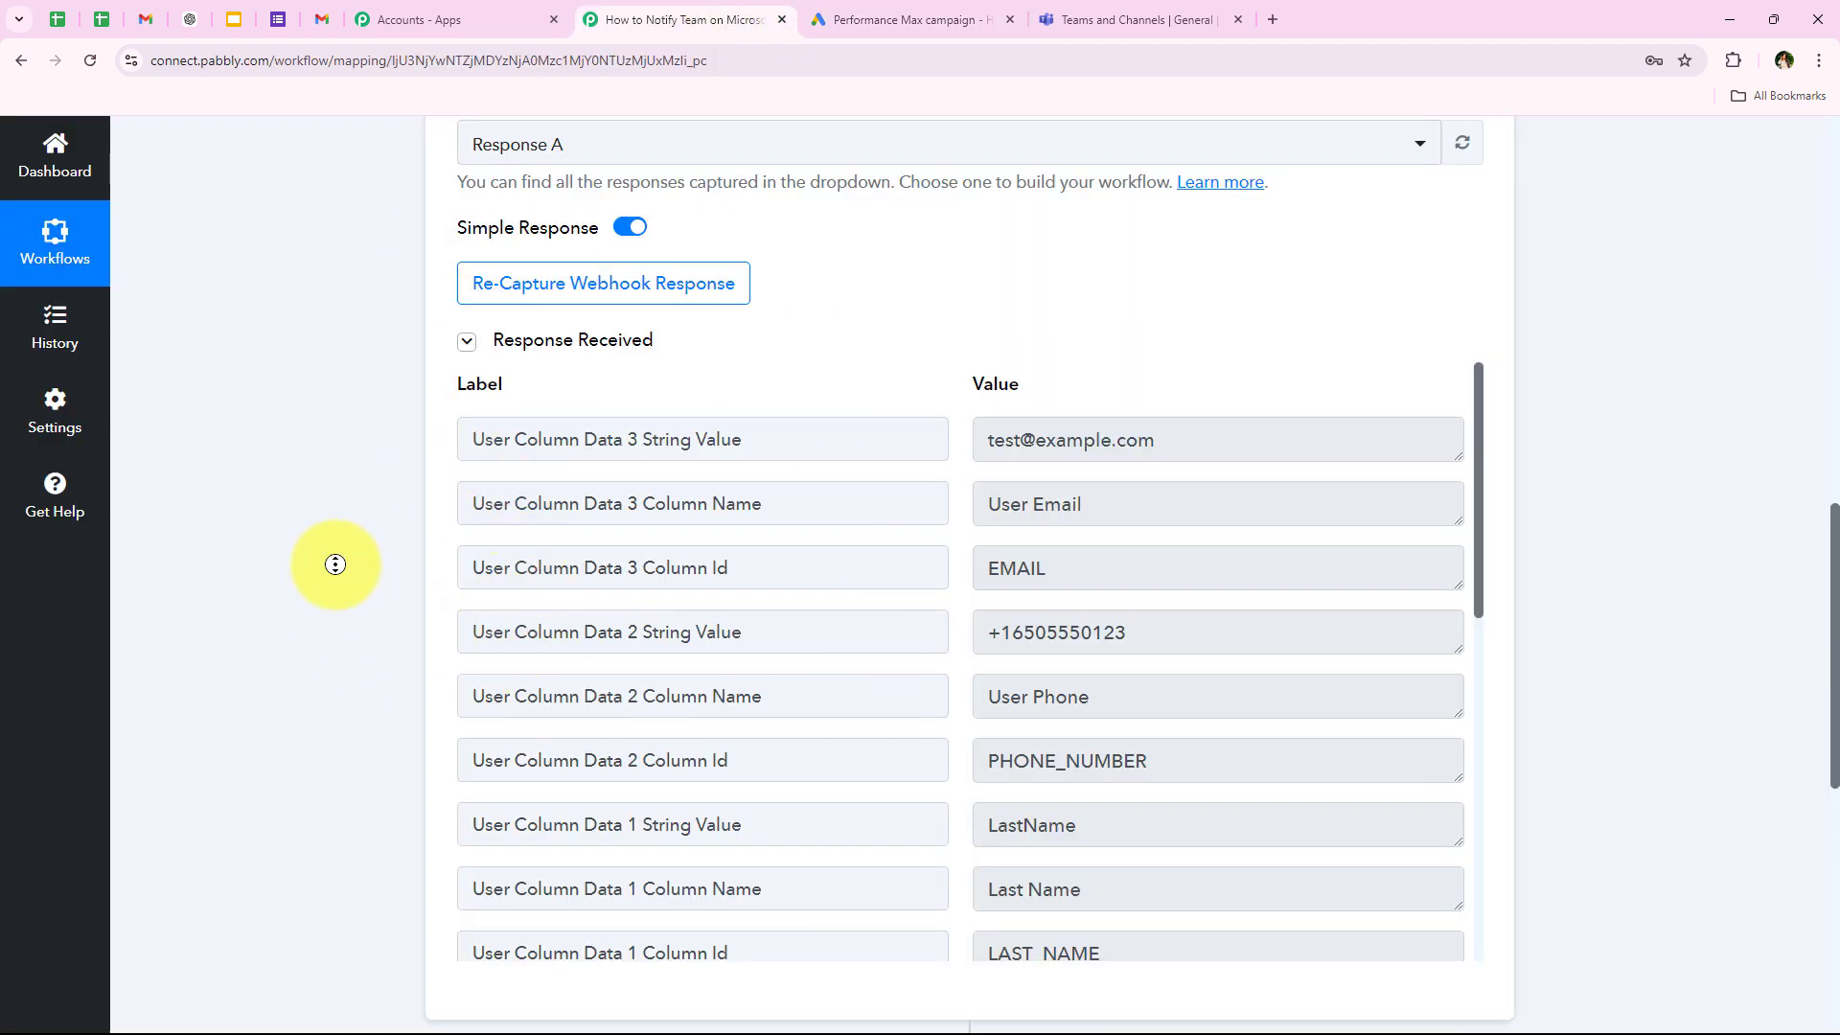
scroll(335, 564, "up", 15)
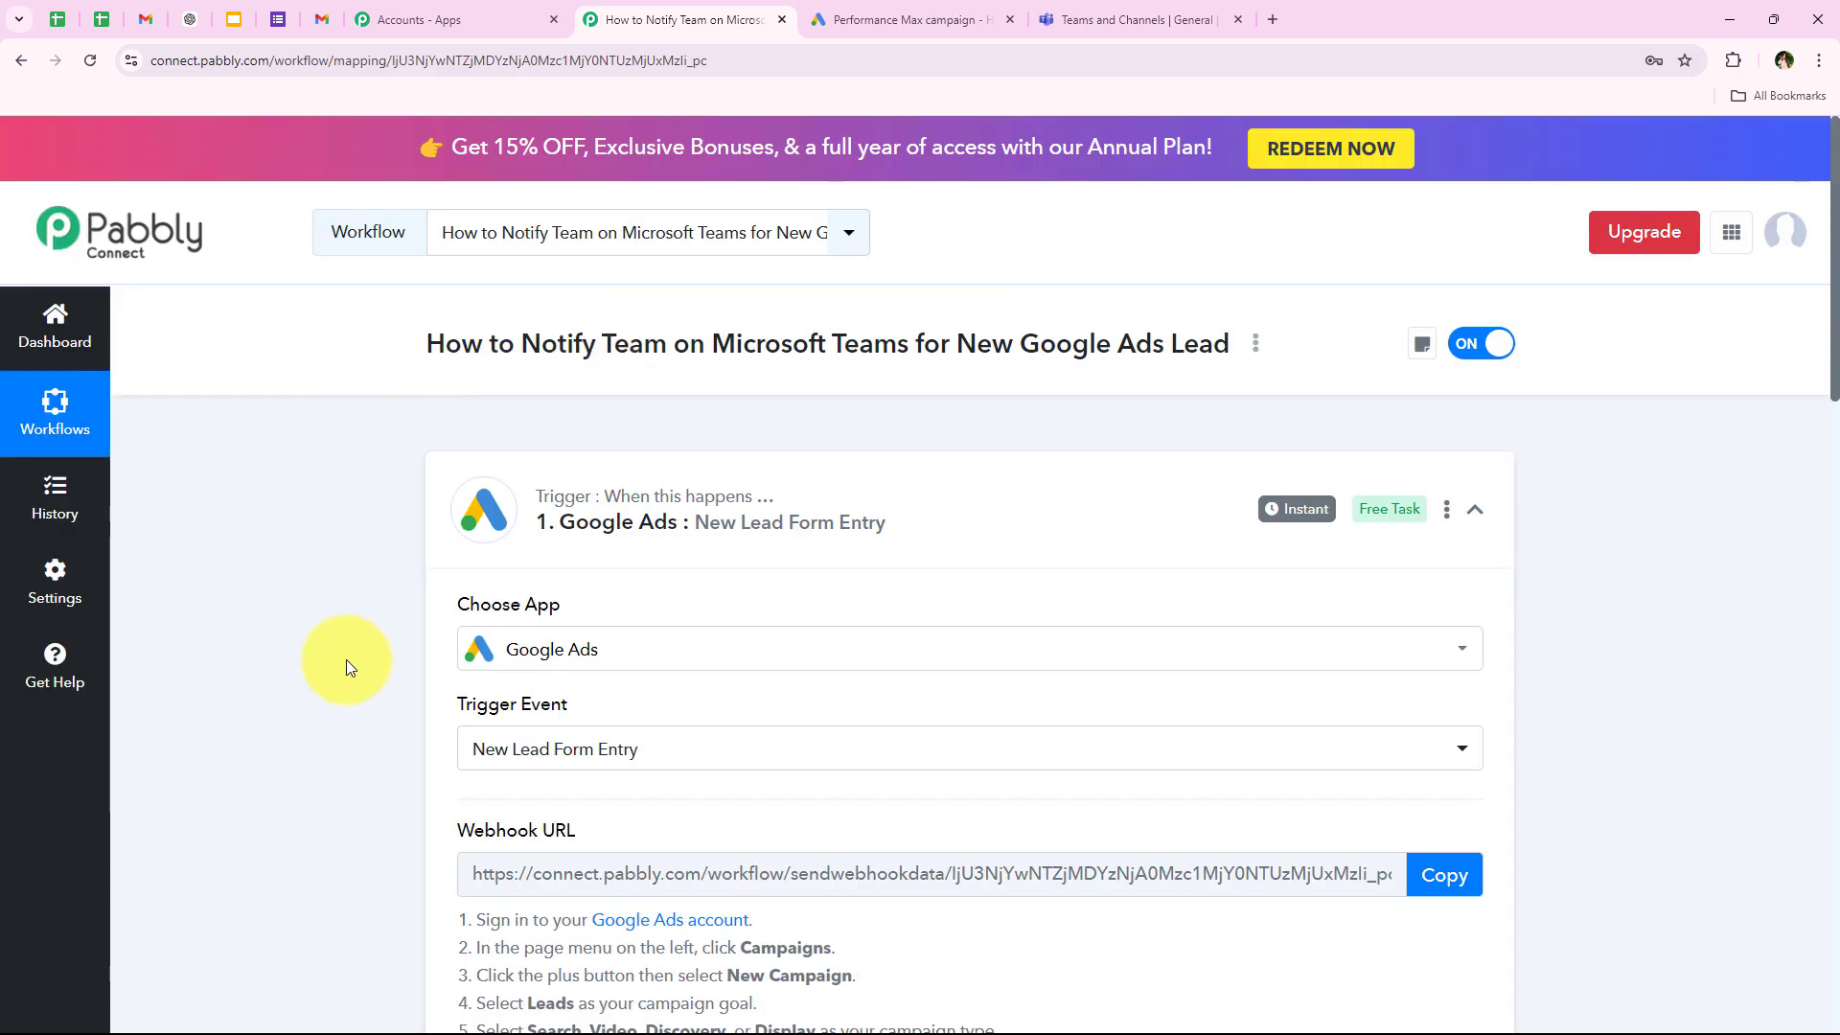
scroll(362, 697, "down", 2)
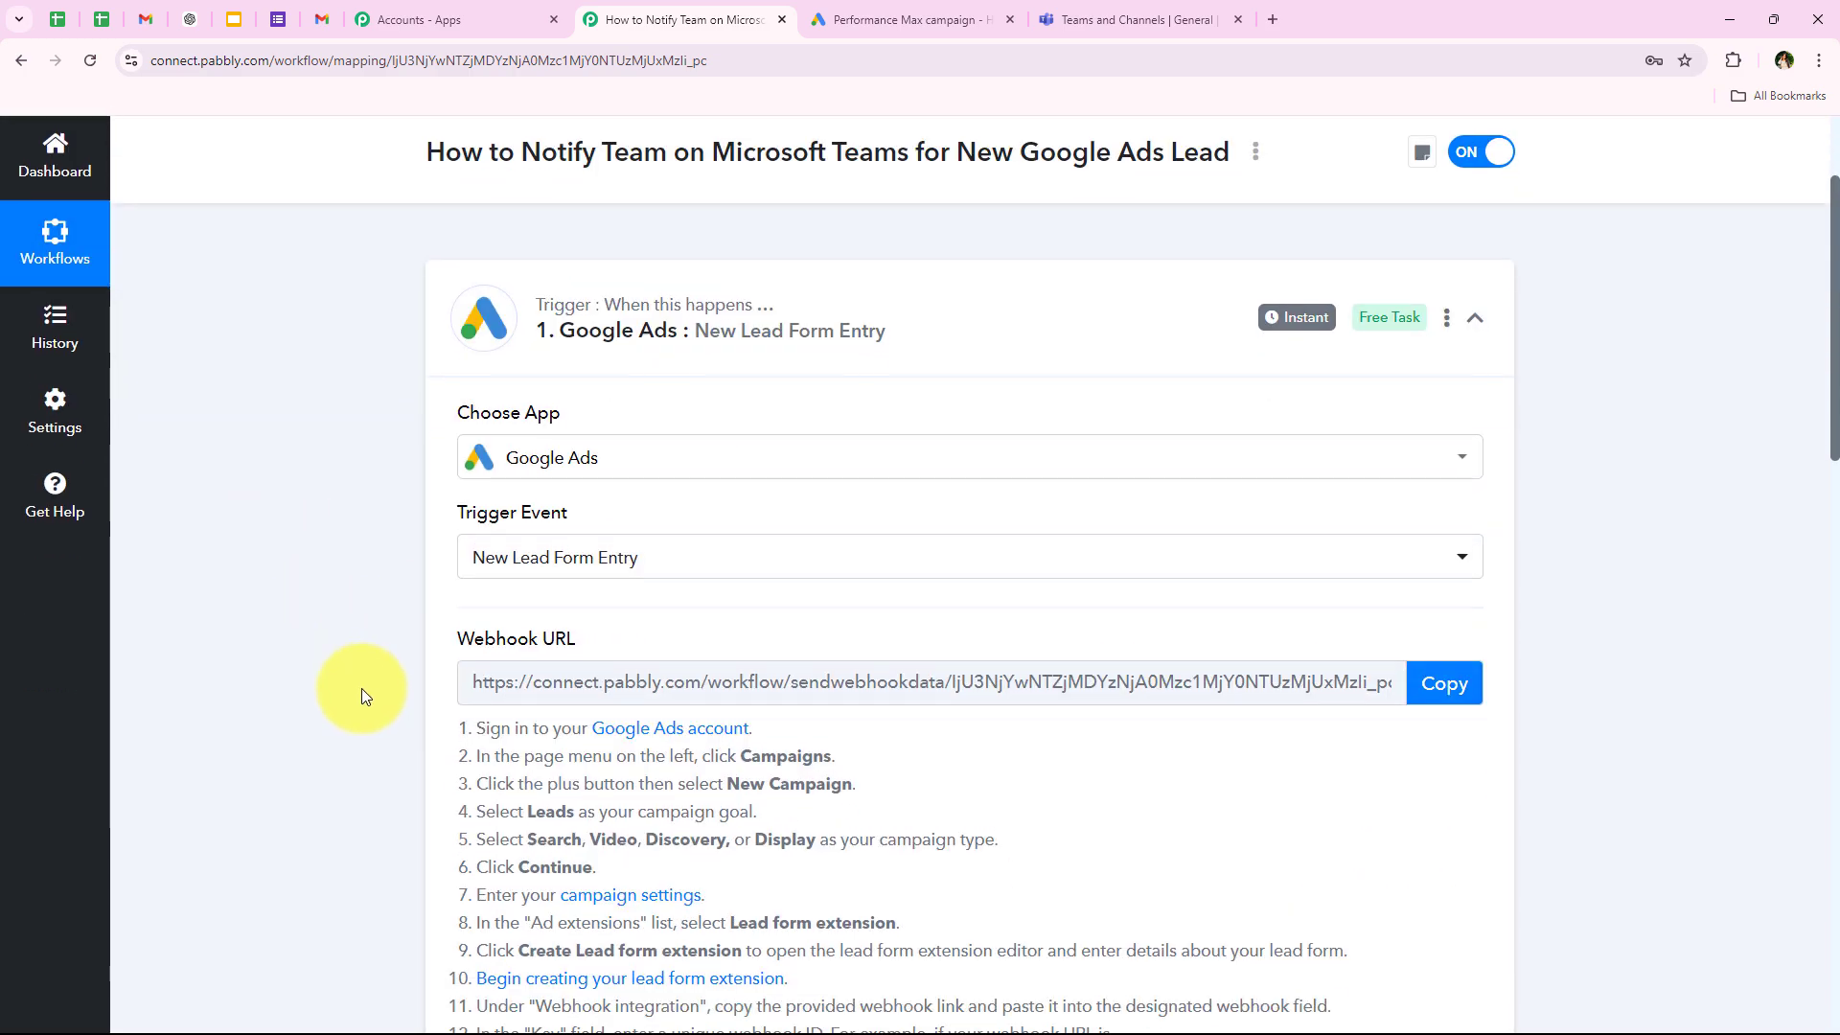
scroll(360, 688, "down", 13)
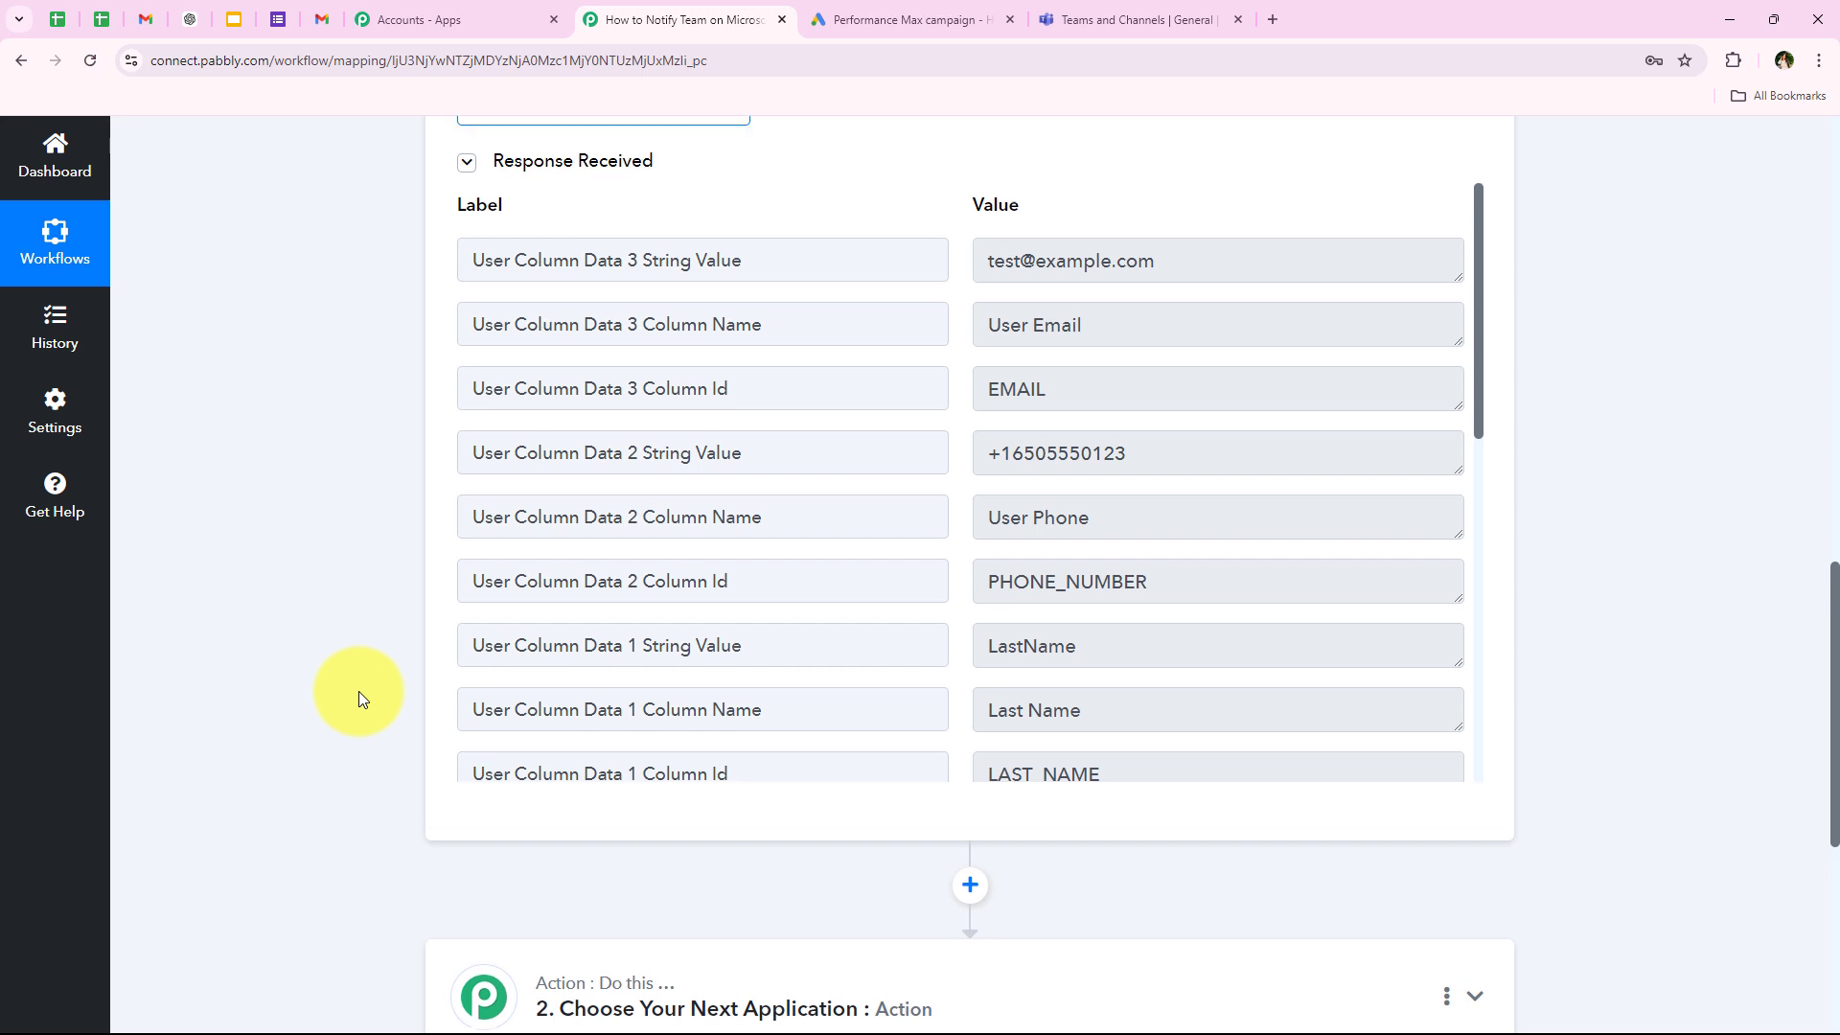
scroll(361, 699, "up", 1)
left_click(1180, 348)
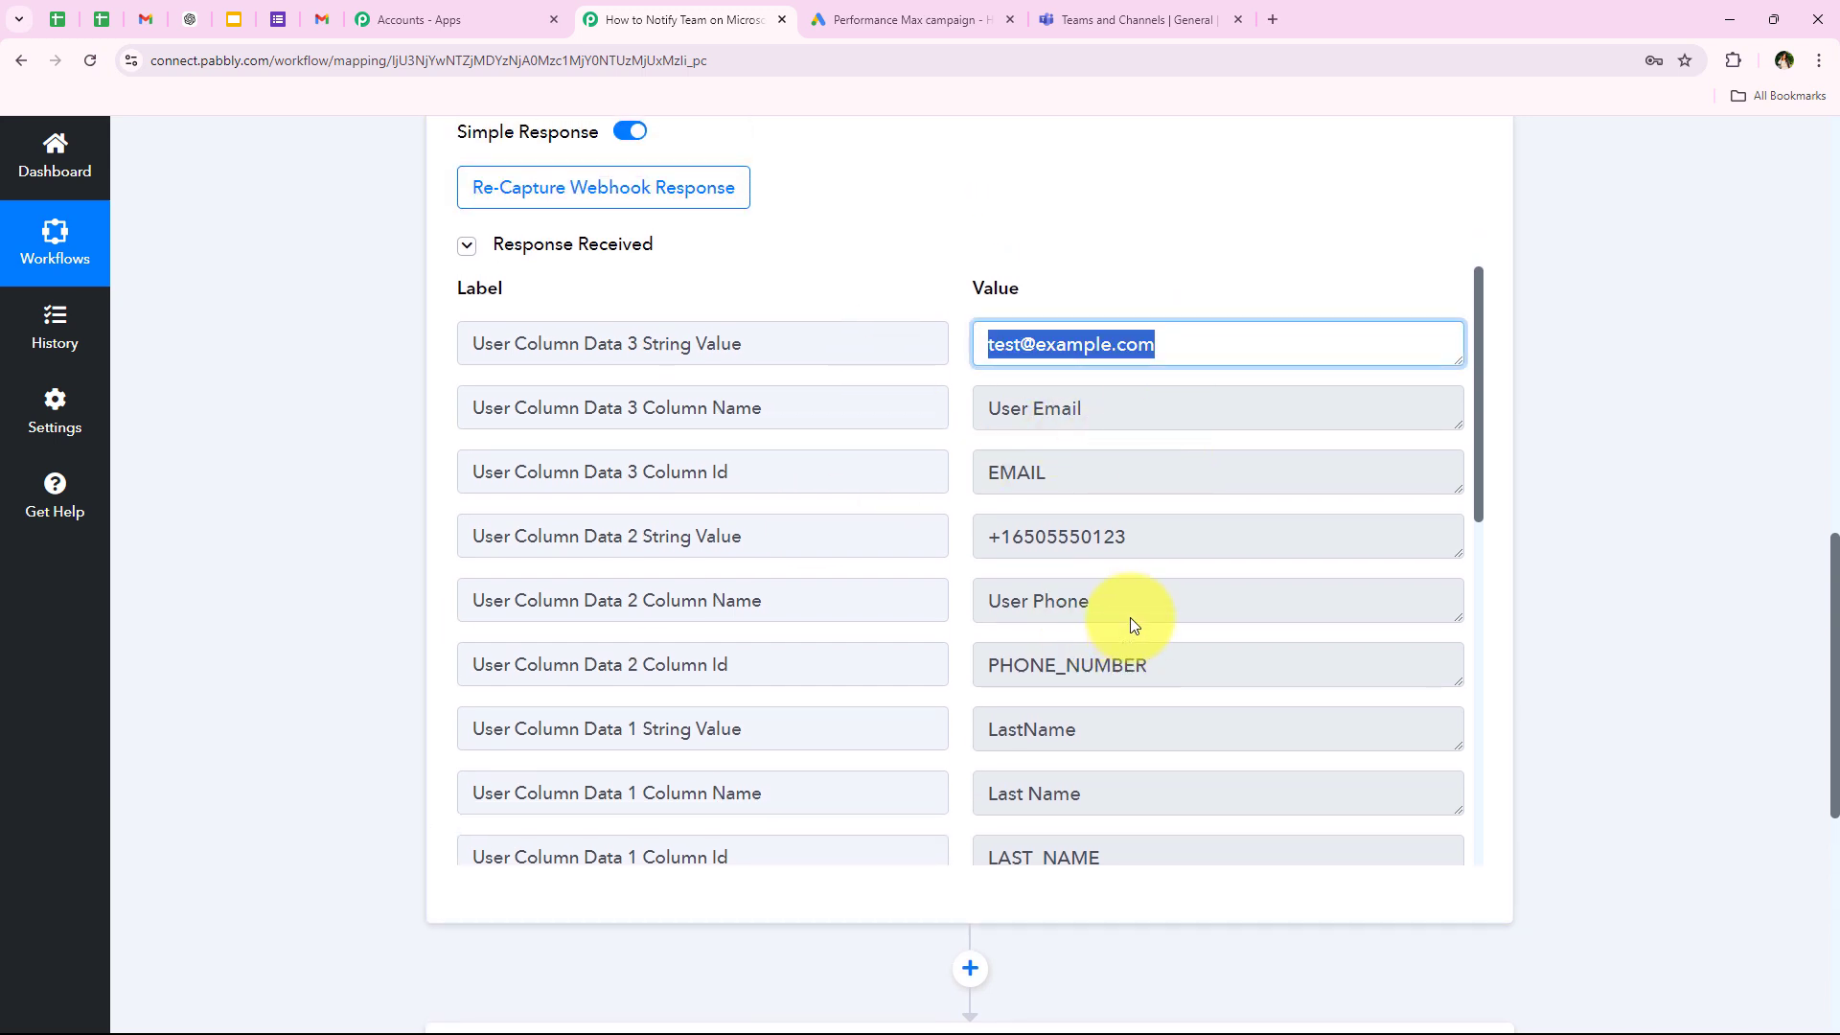
scroll(1163, 726, "down", 3)
scroll(1152, 739, "up", 3)
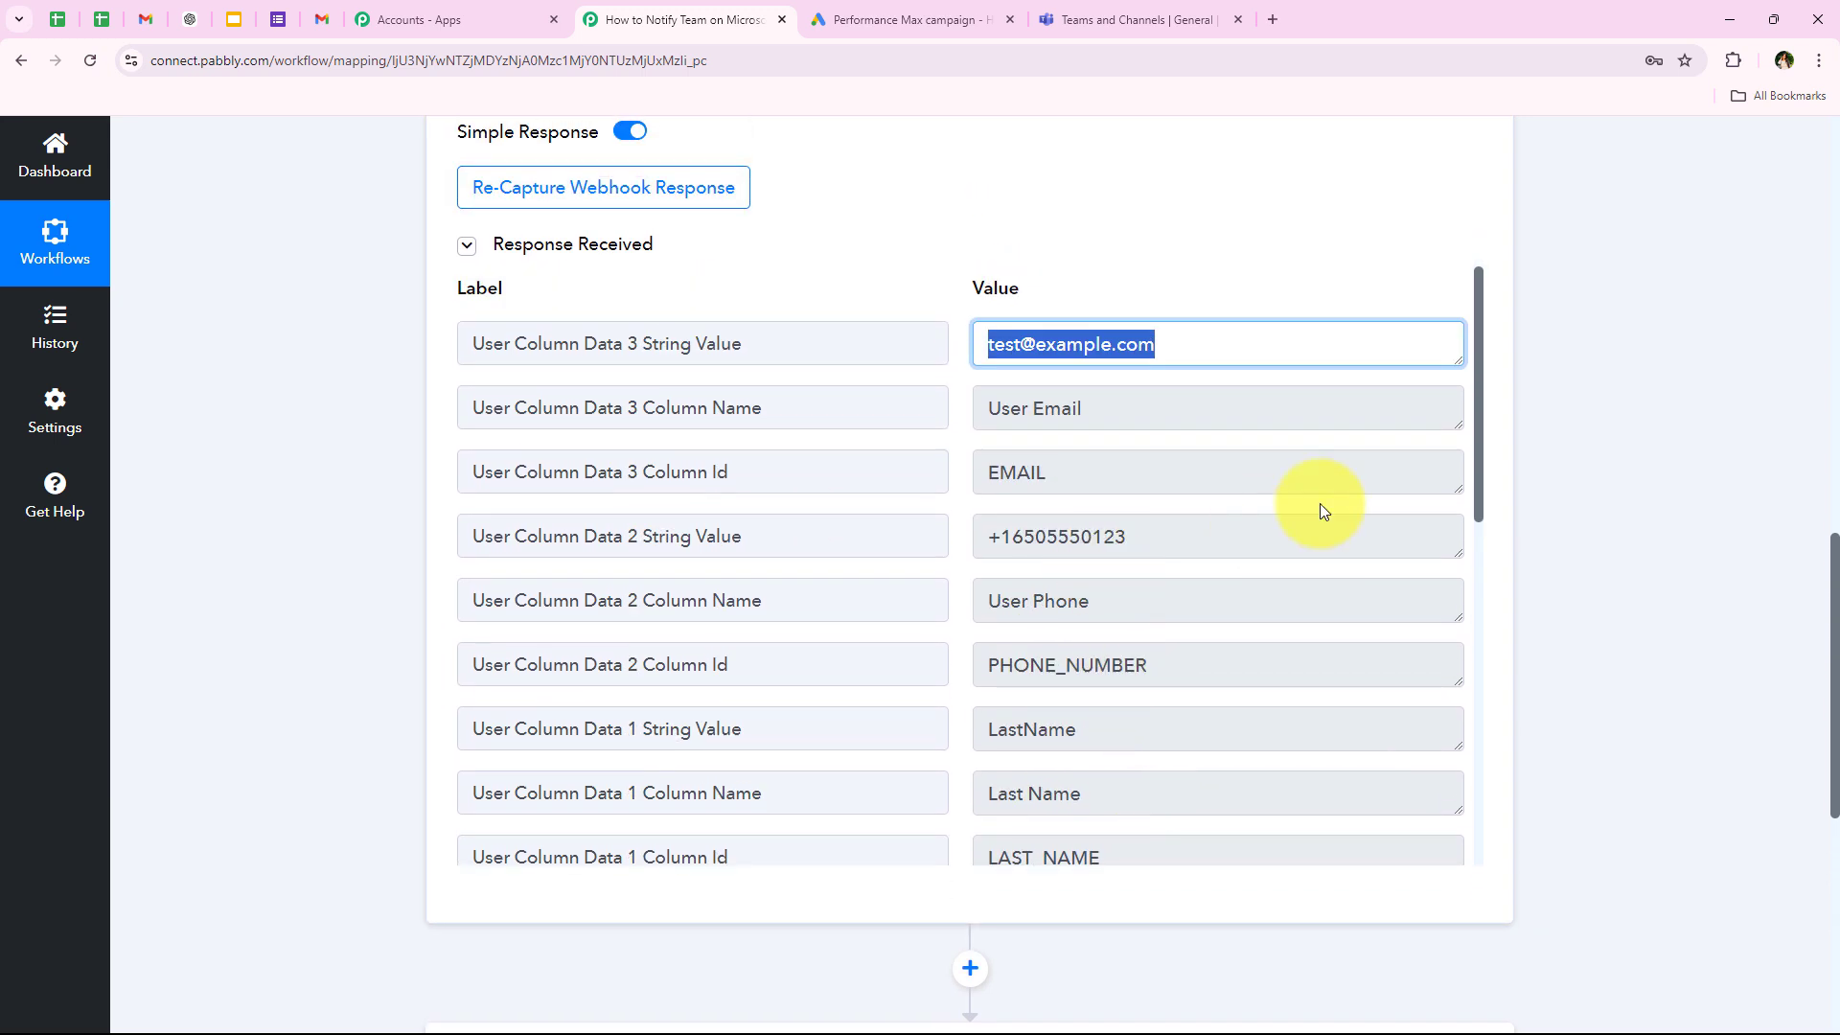
left_click(1303, 533)
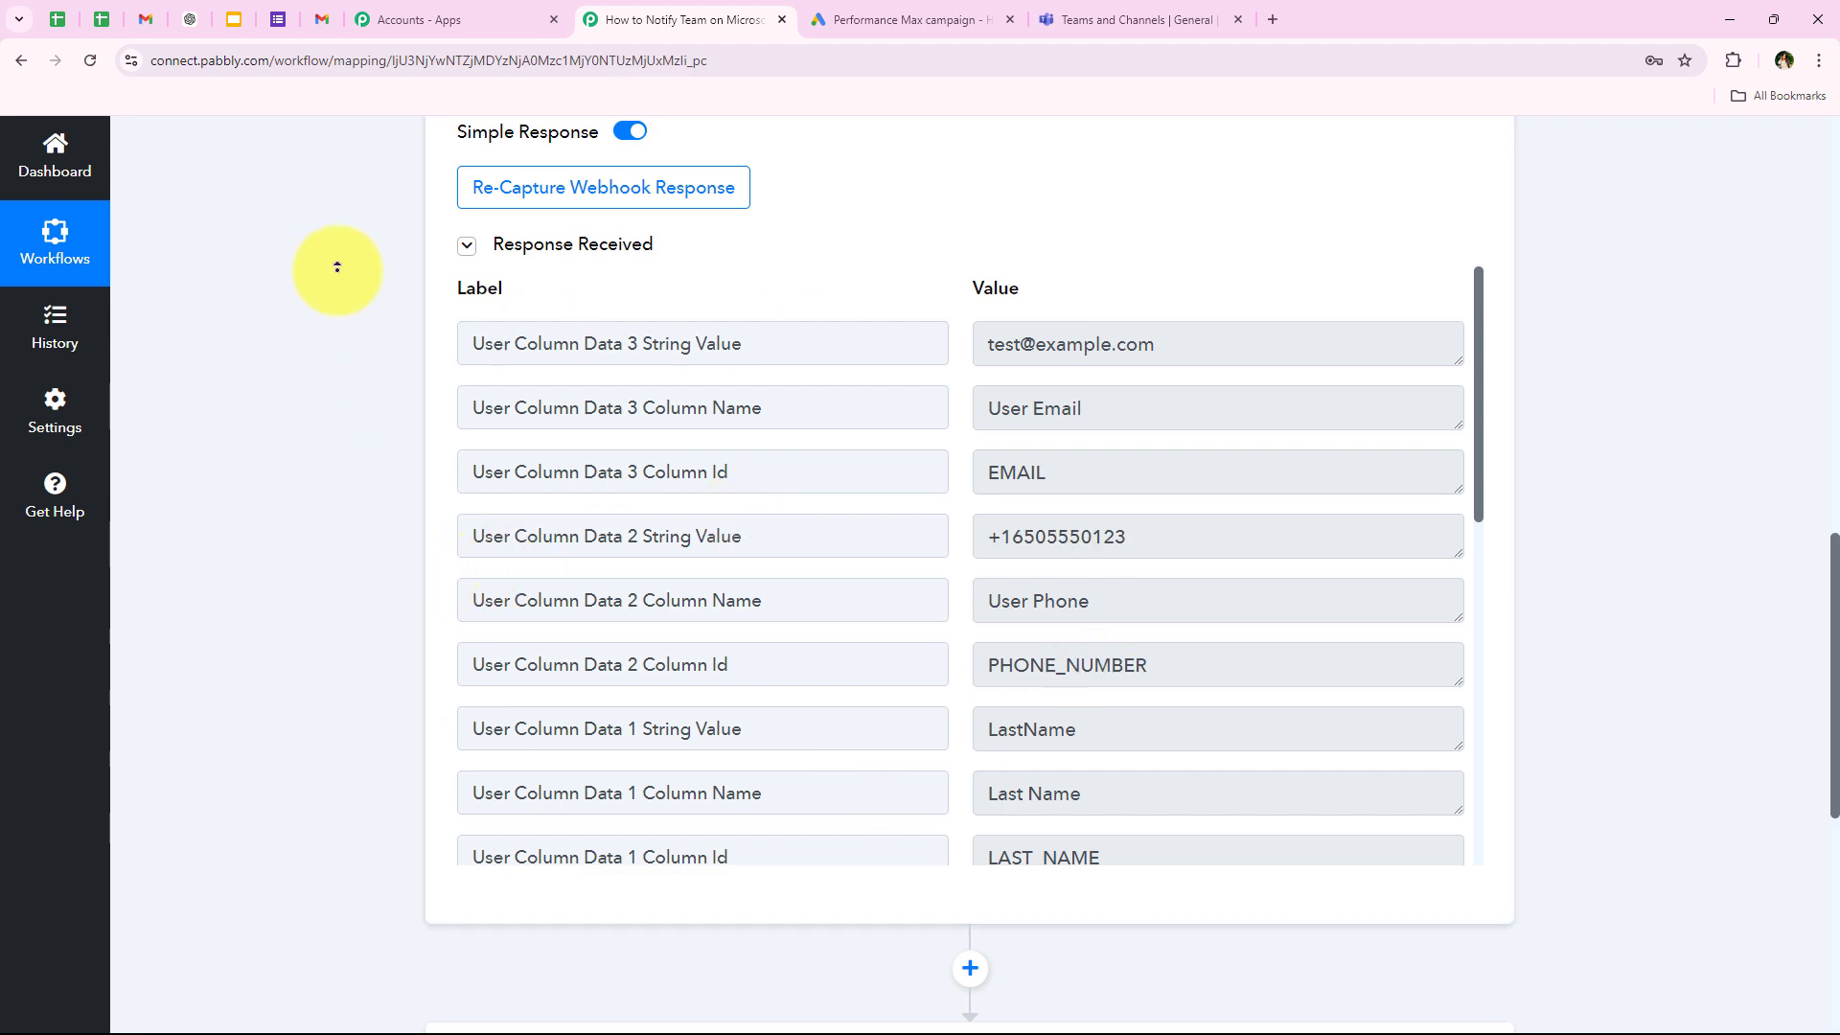
scroll(341, 267, "up", 10)
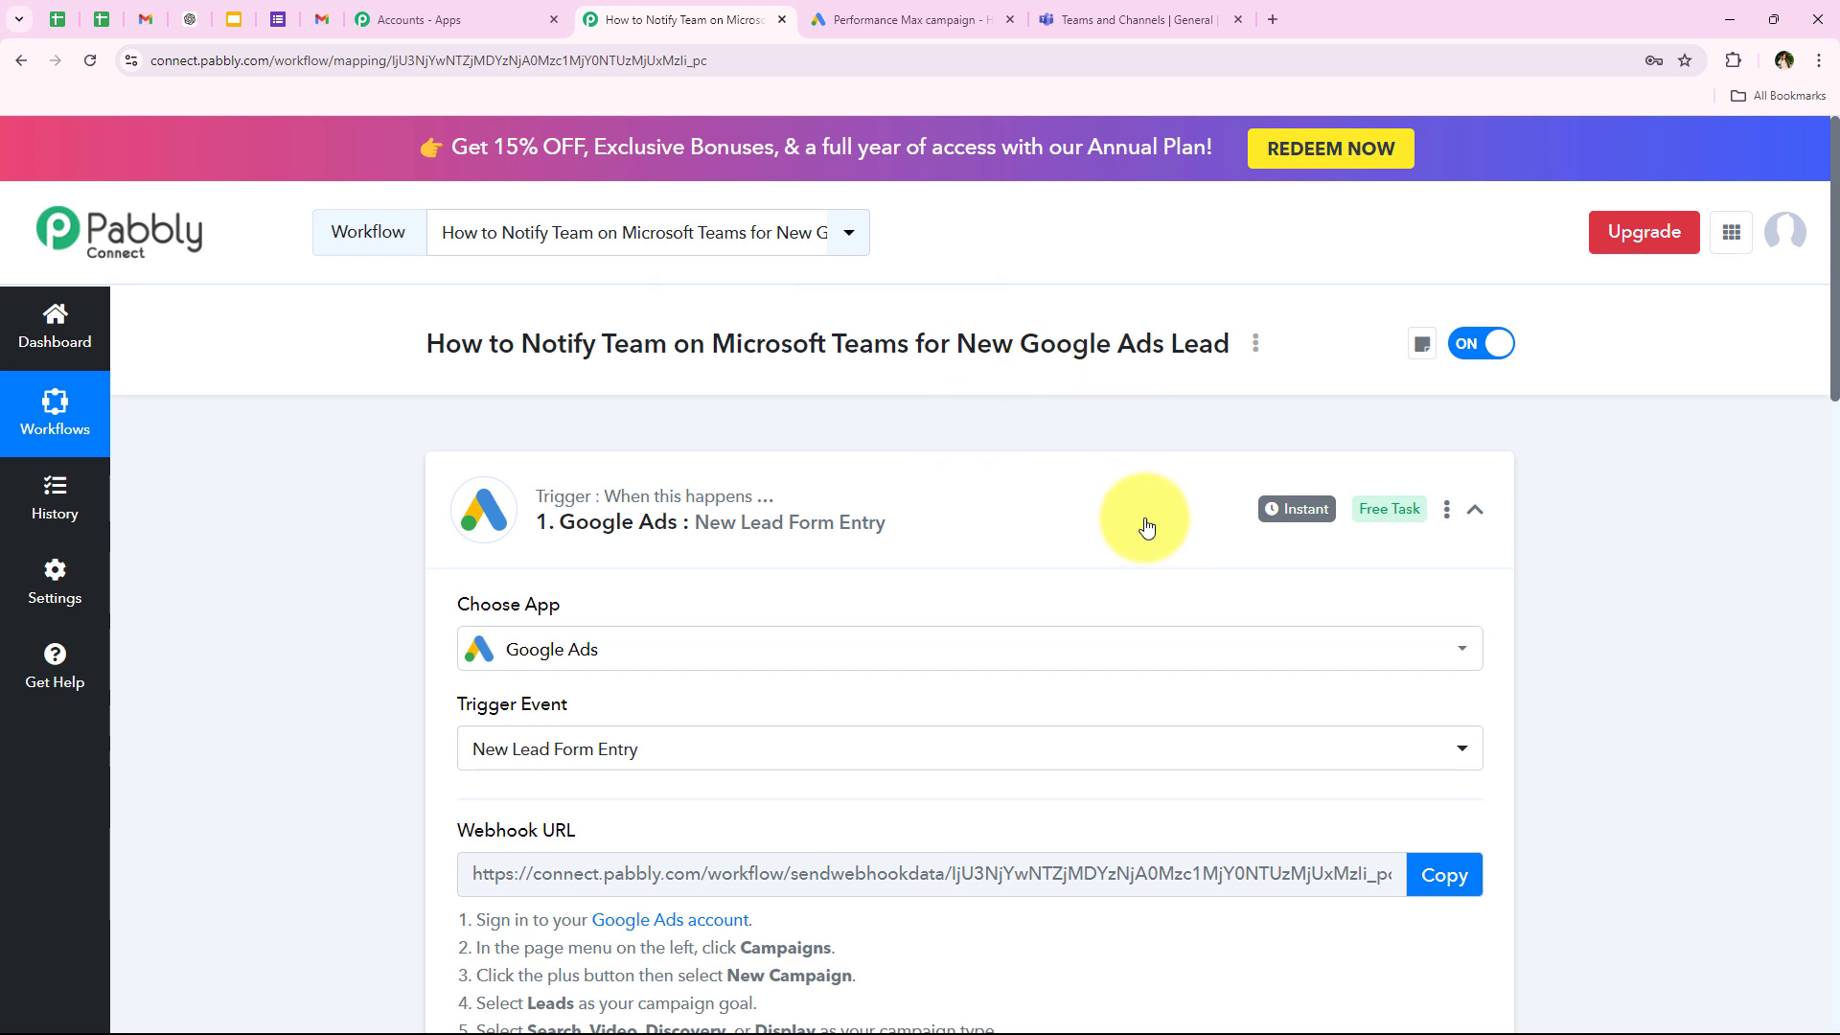
left_click(906, 500)
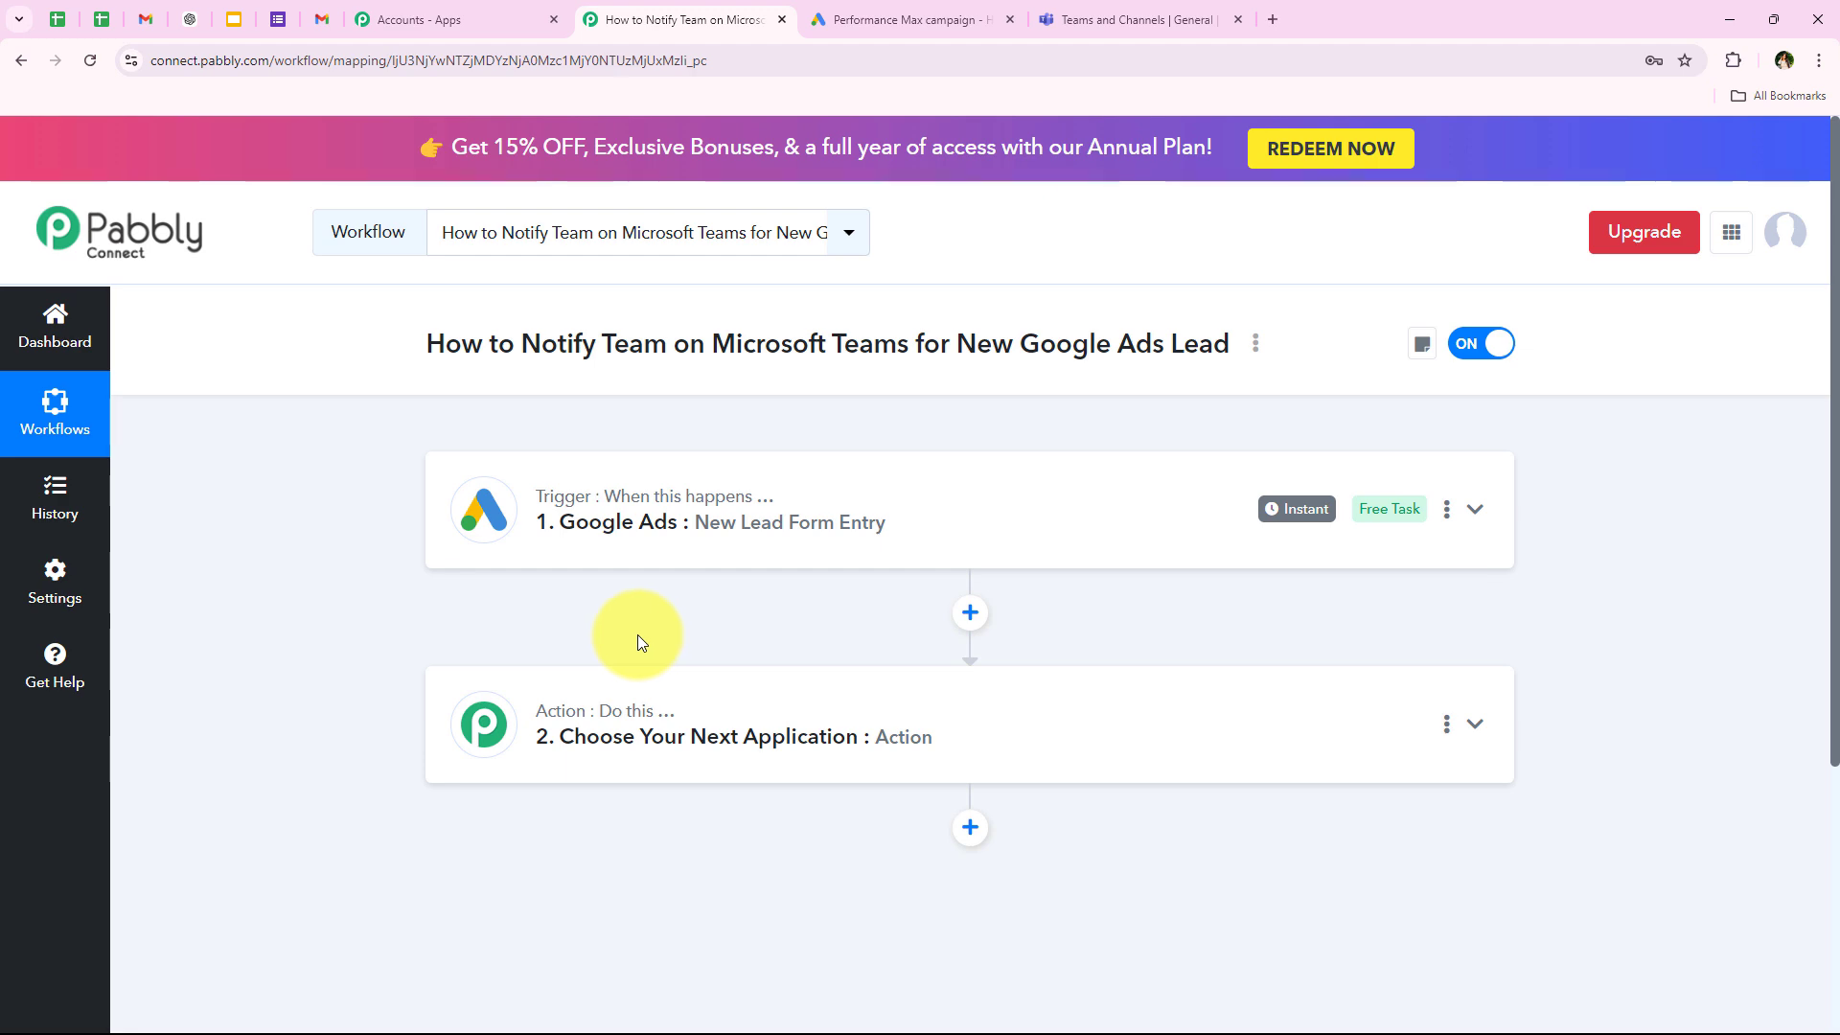
Select Microsoft Teams as the action app.
left_click(596, 728)
scroll(492, 830, "down", 3)
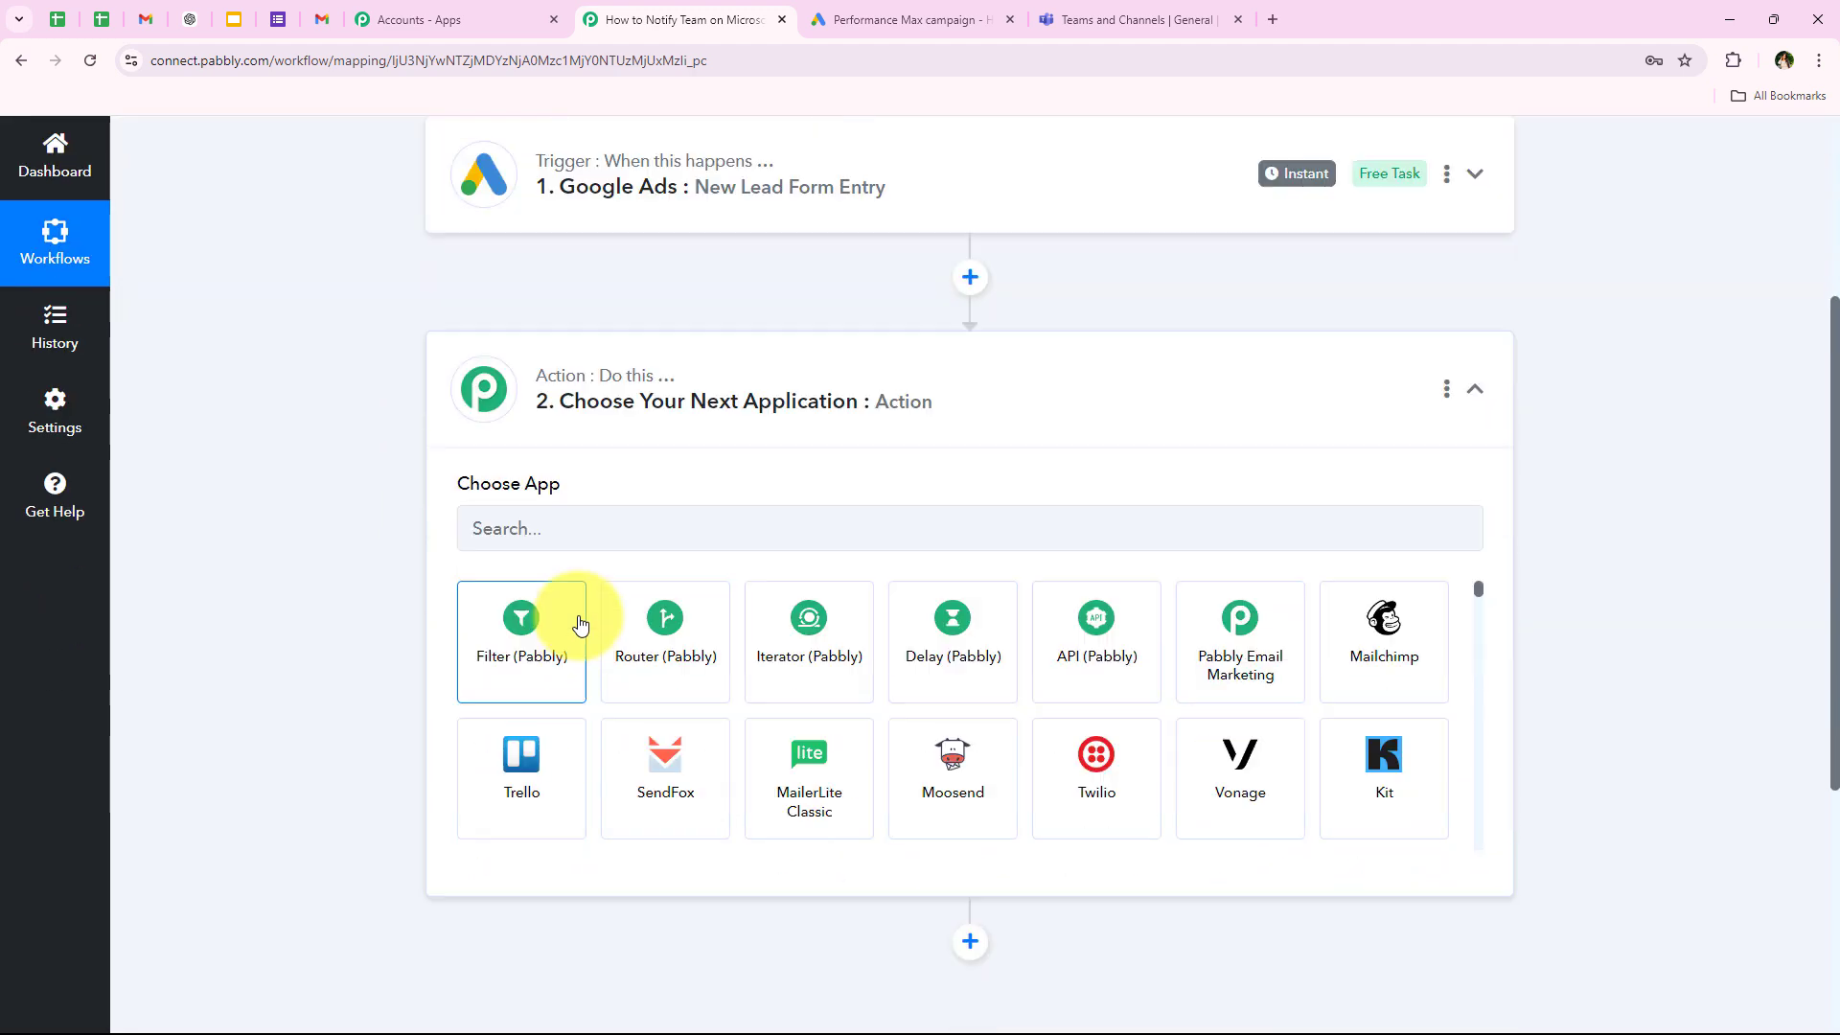
left_click(515, 537)
type("T")
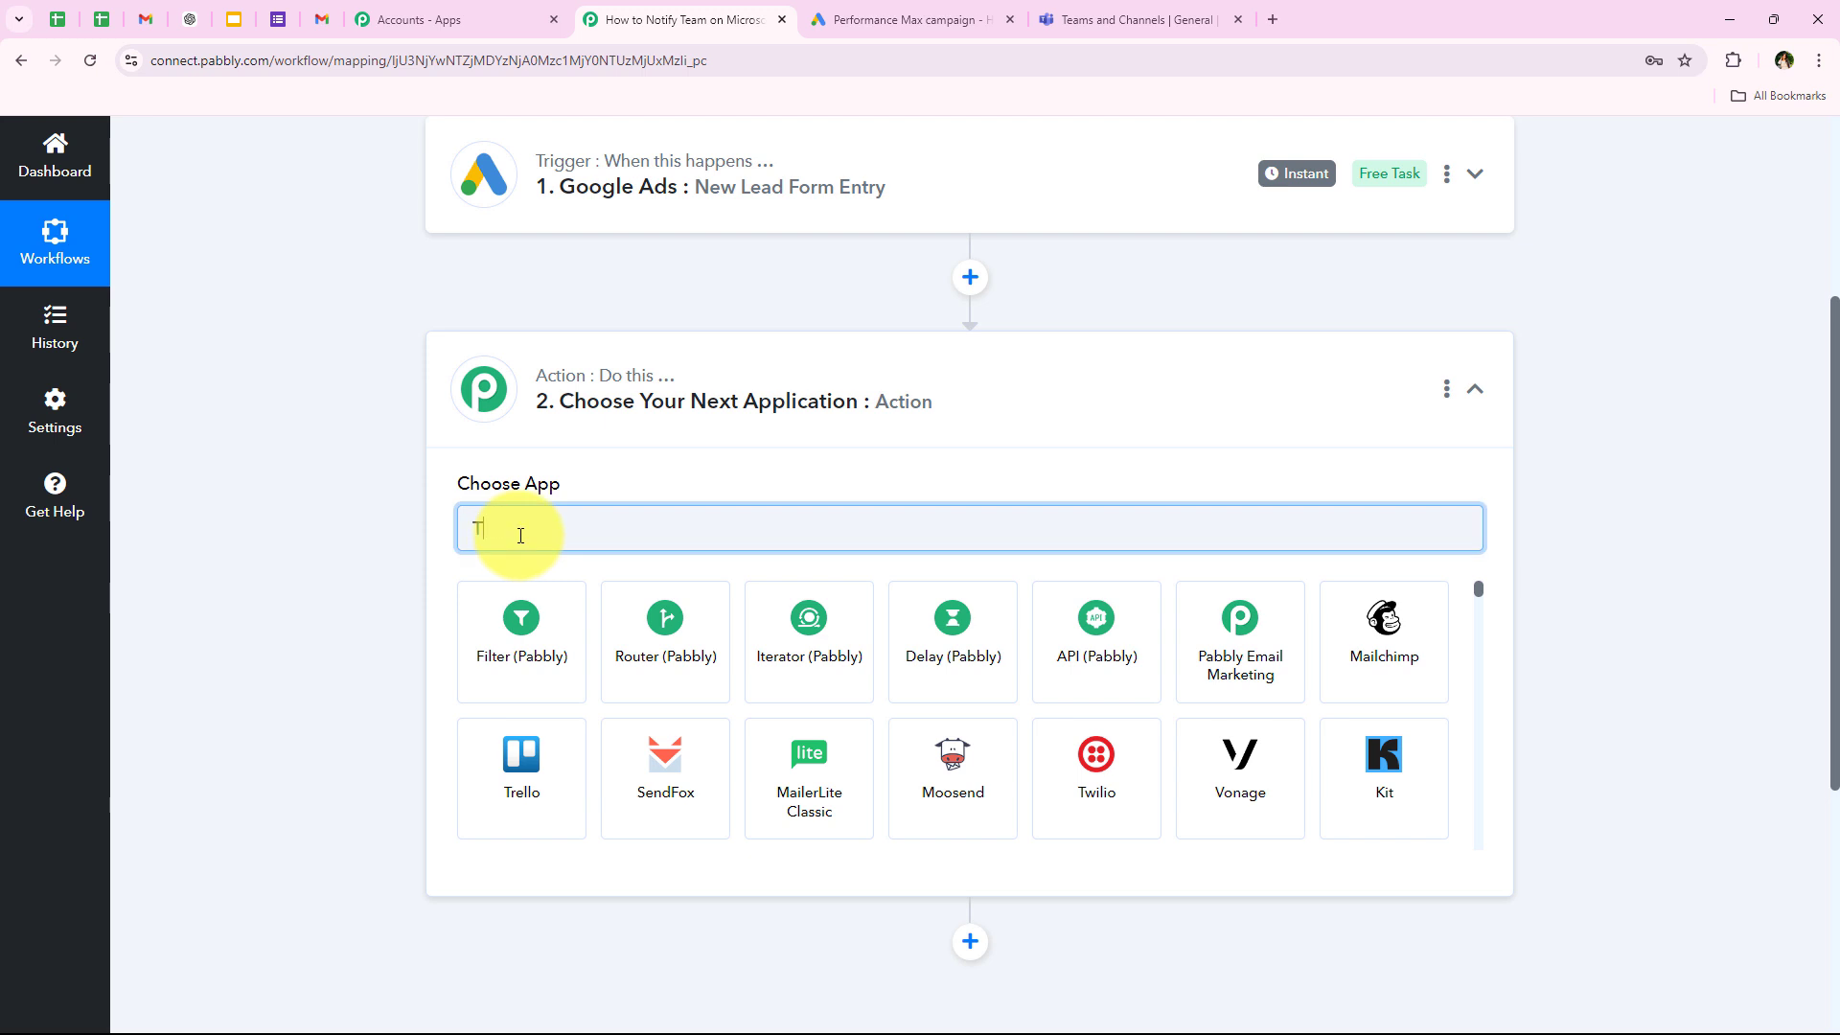
type("eams")
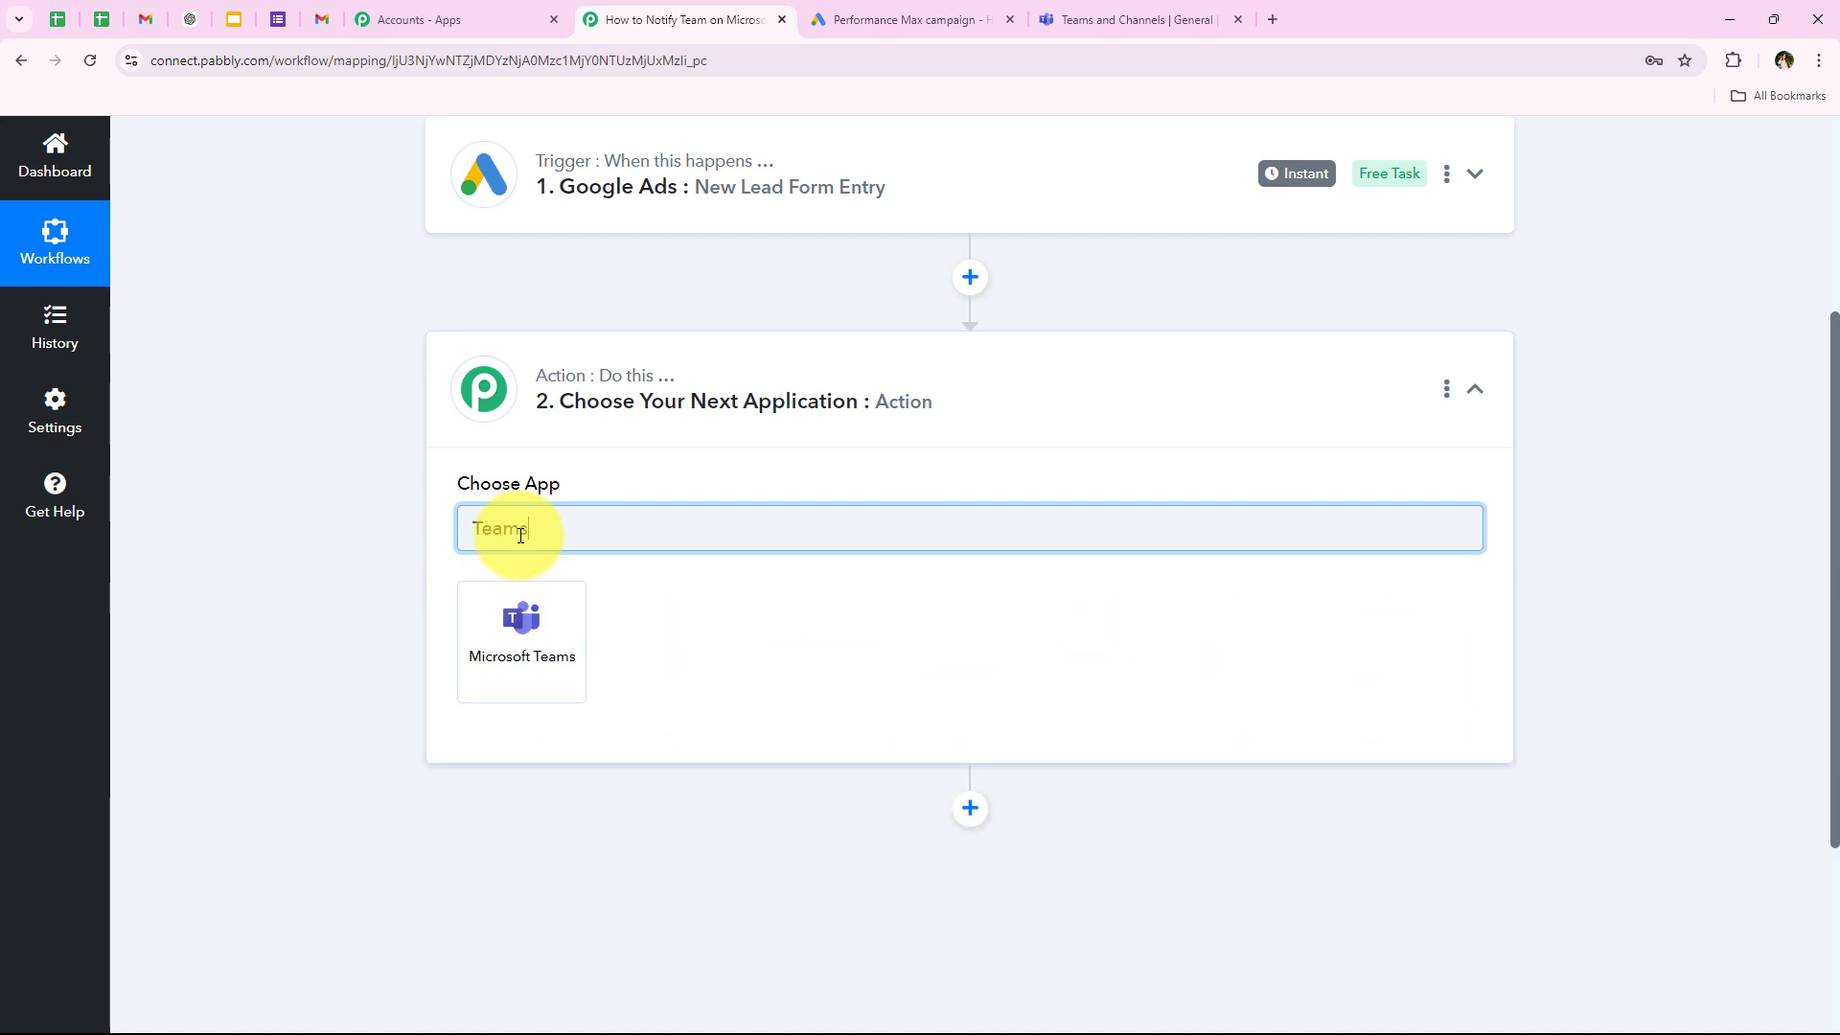
left_click(486, 640)
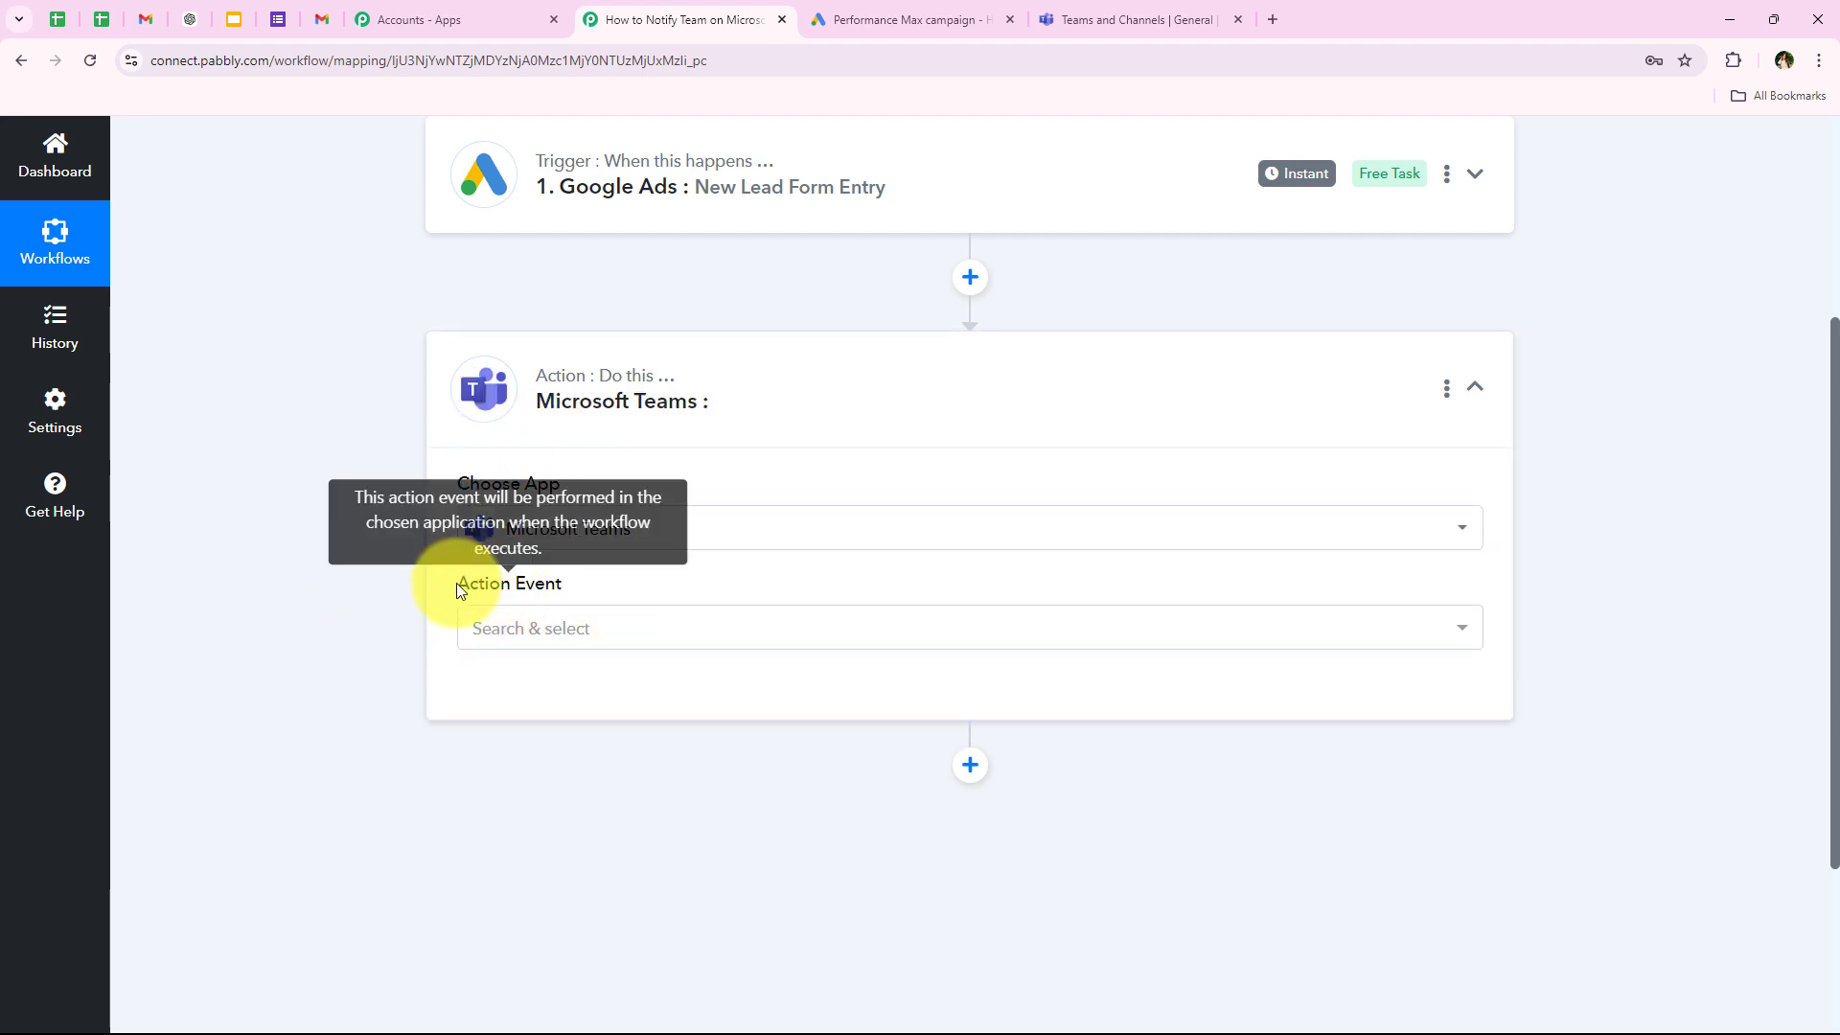
Choose Send Message in a Channel and begin connecting the Microsoft Teams account.
left_click_drag(456, 583, 595, 592)
left_click(505, 628)
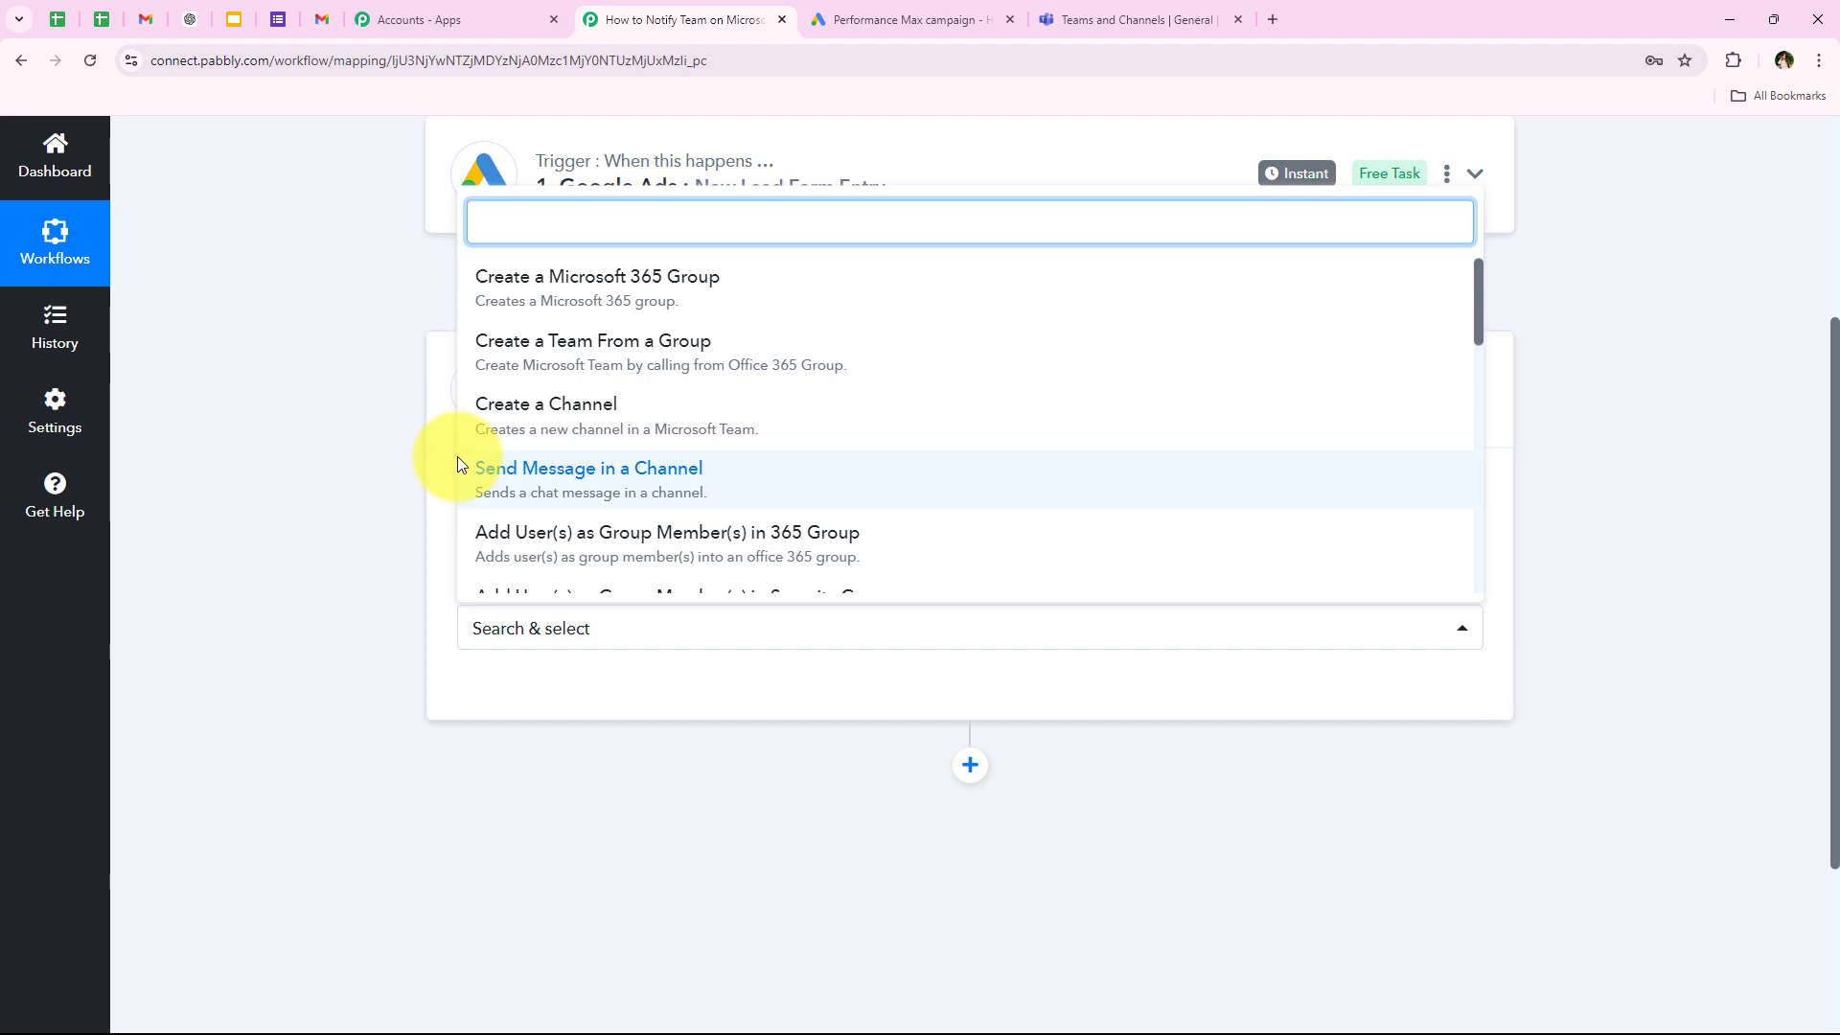
left_click(536, 477)
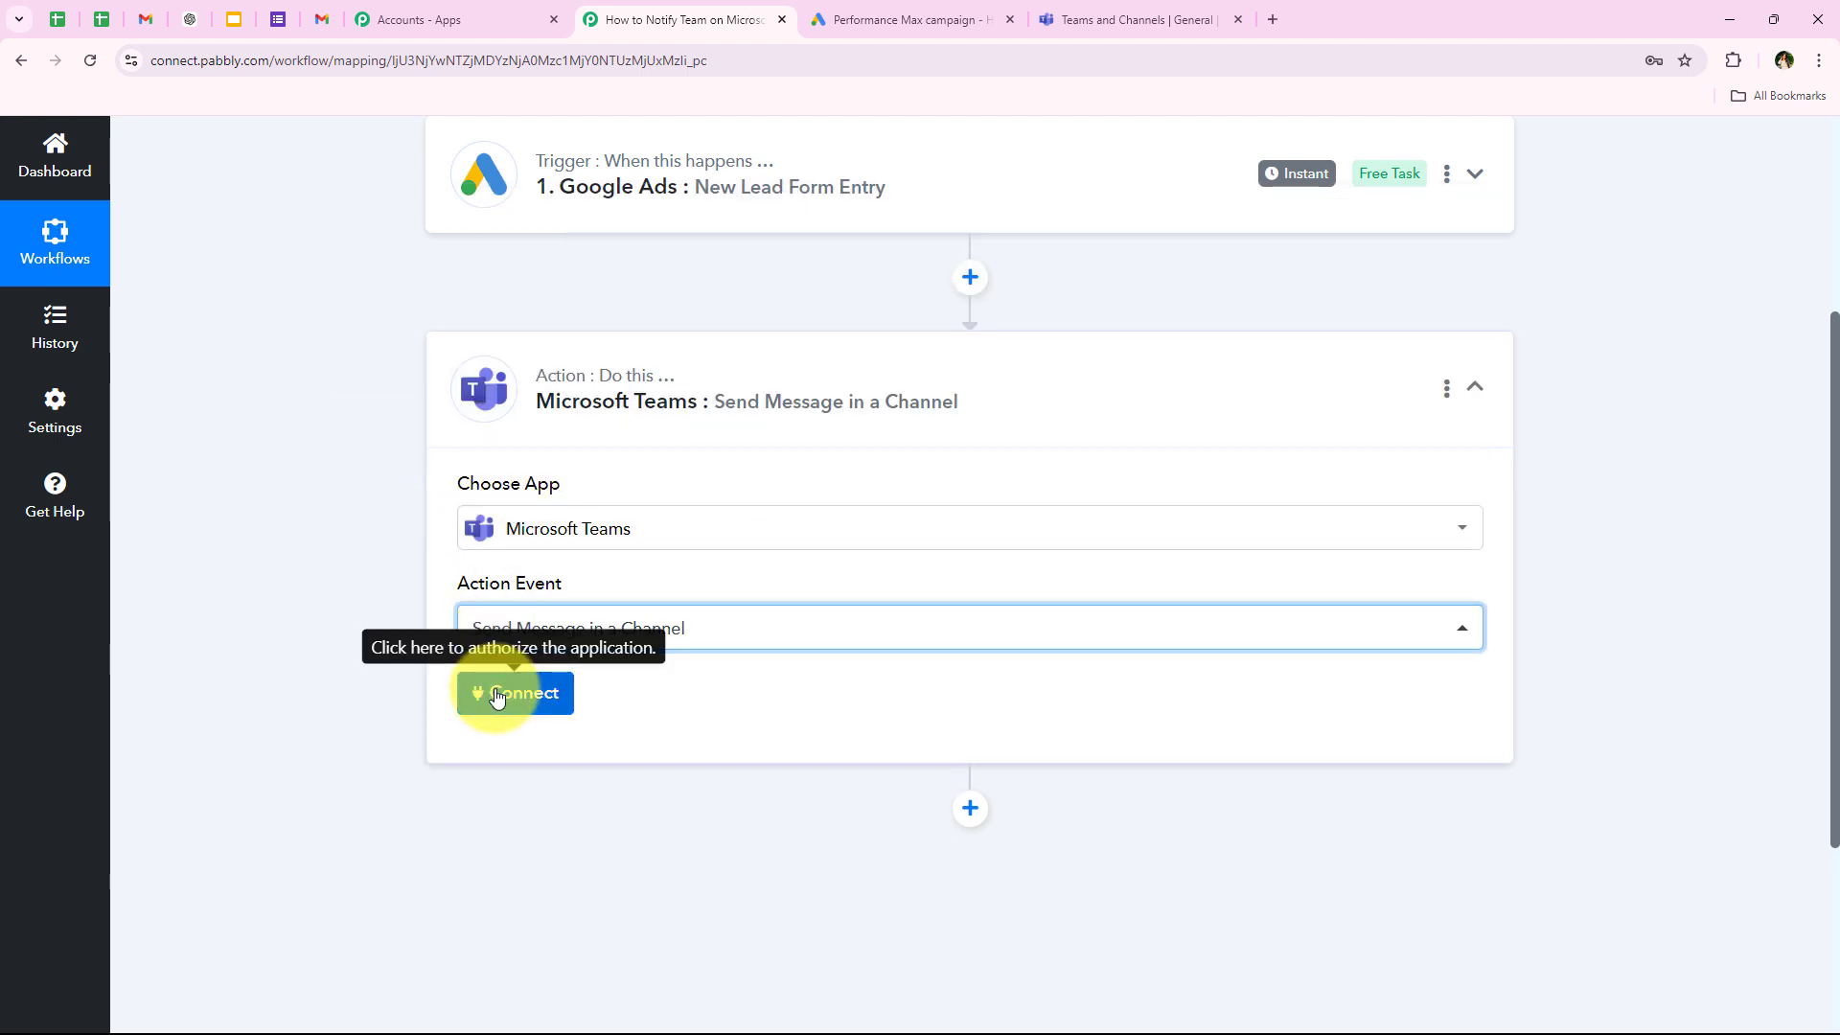
left_click(498, 693)
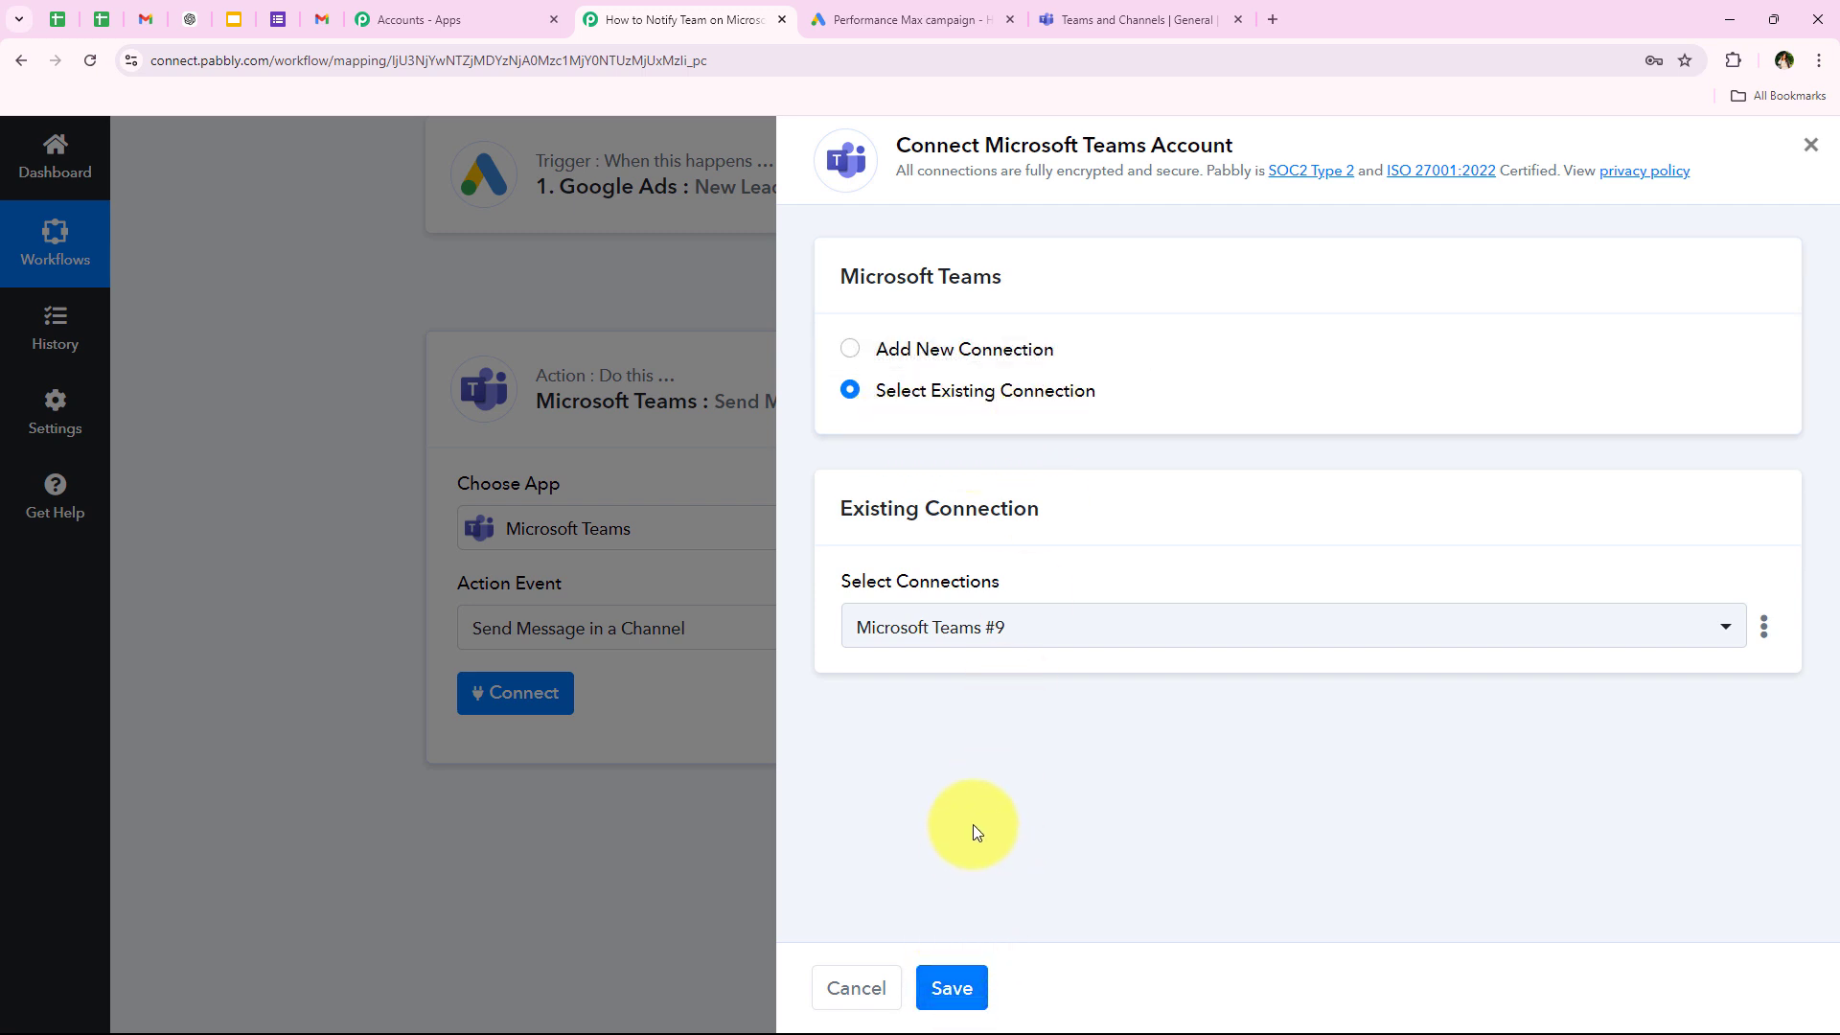
Authorize a new Microsoft Teams connection, Microsoft Teams #10, accepting the requested permissions, then view the Teams app.
left_click(989, 349)
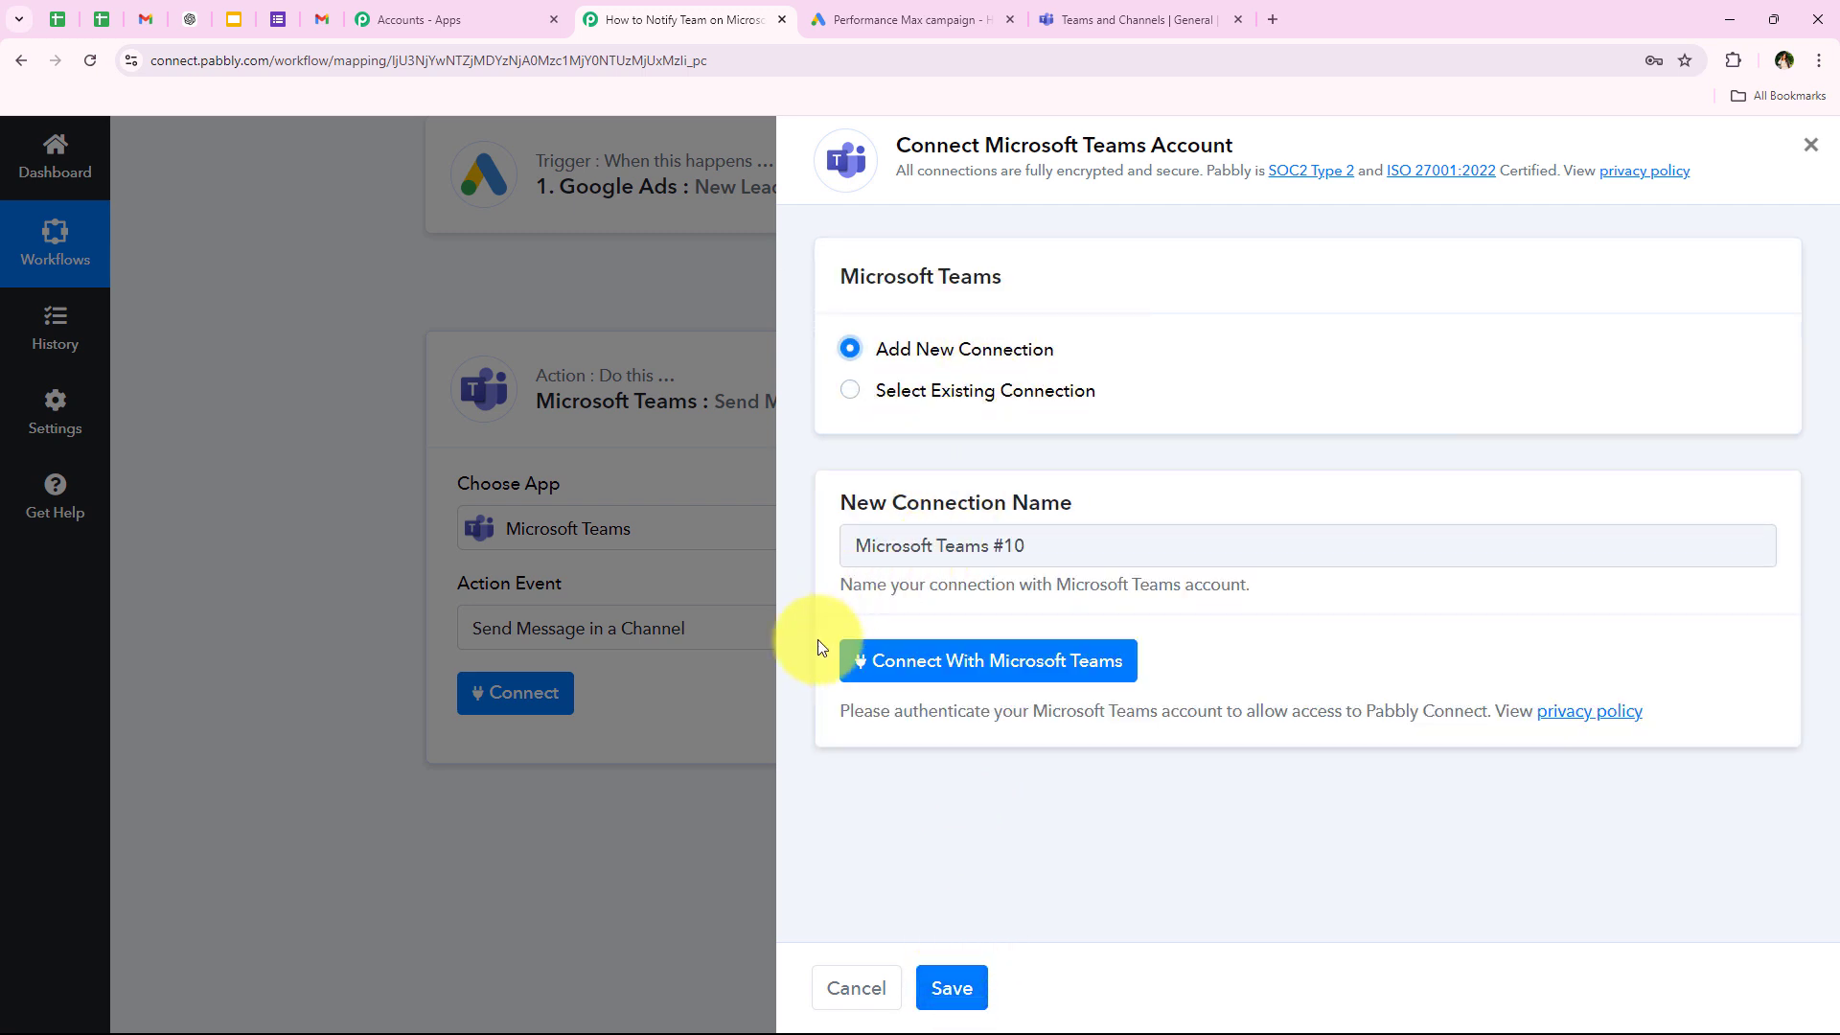
left_click(869, 661)
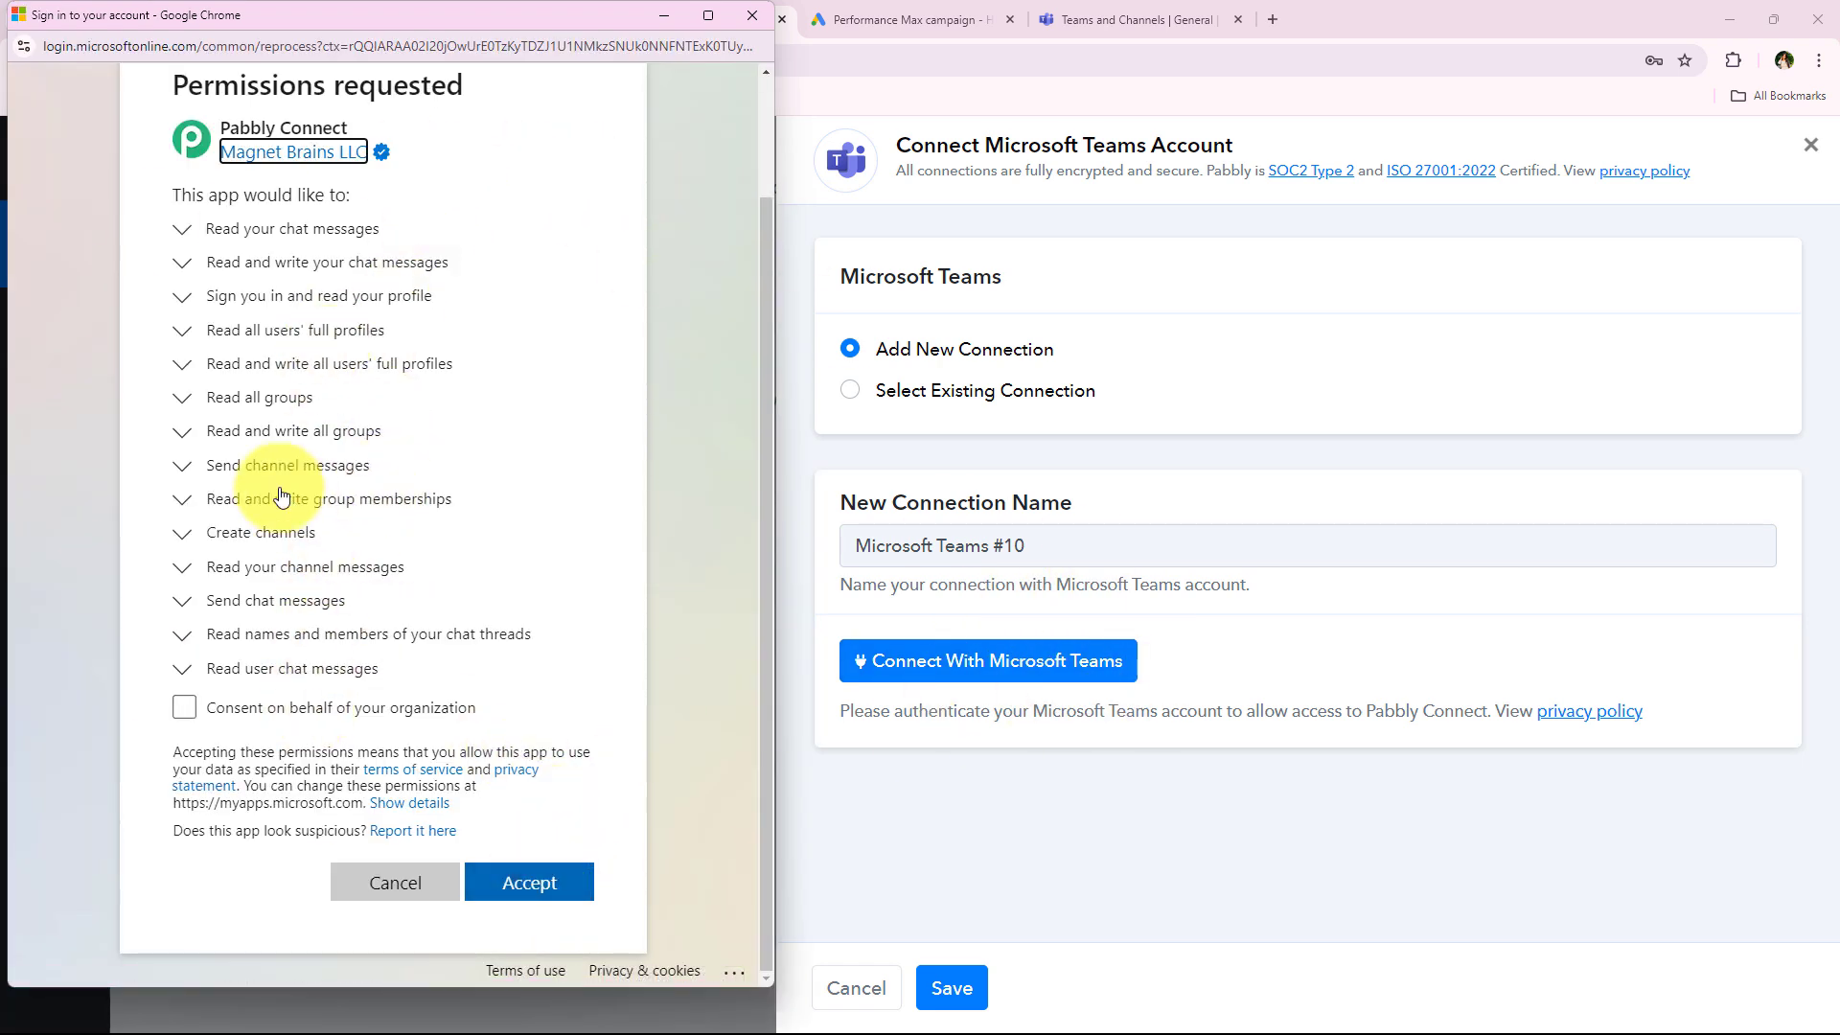
left_click(542, 902)
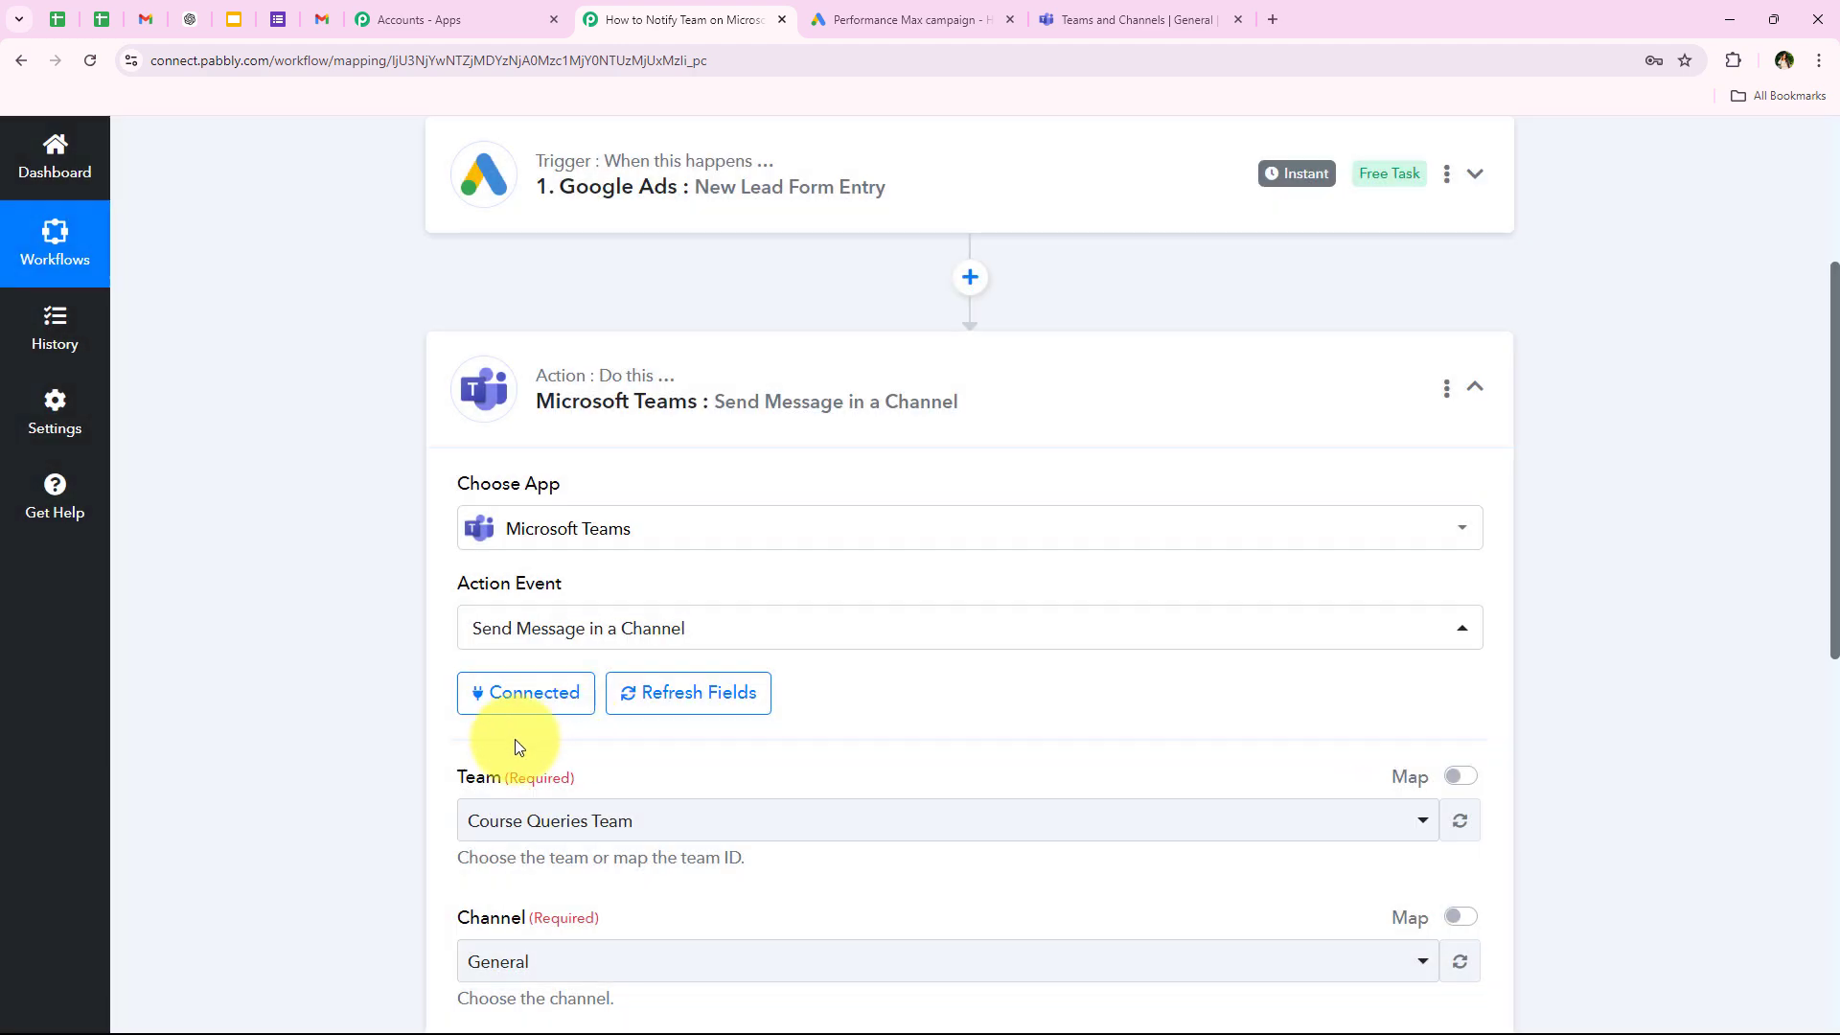
scroll(322, 744, "down", 5)
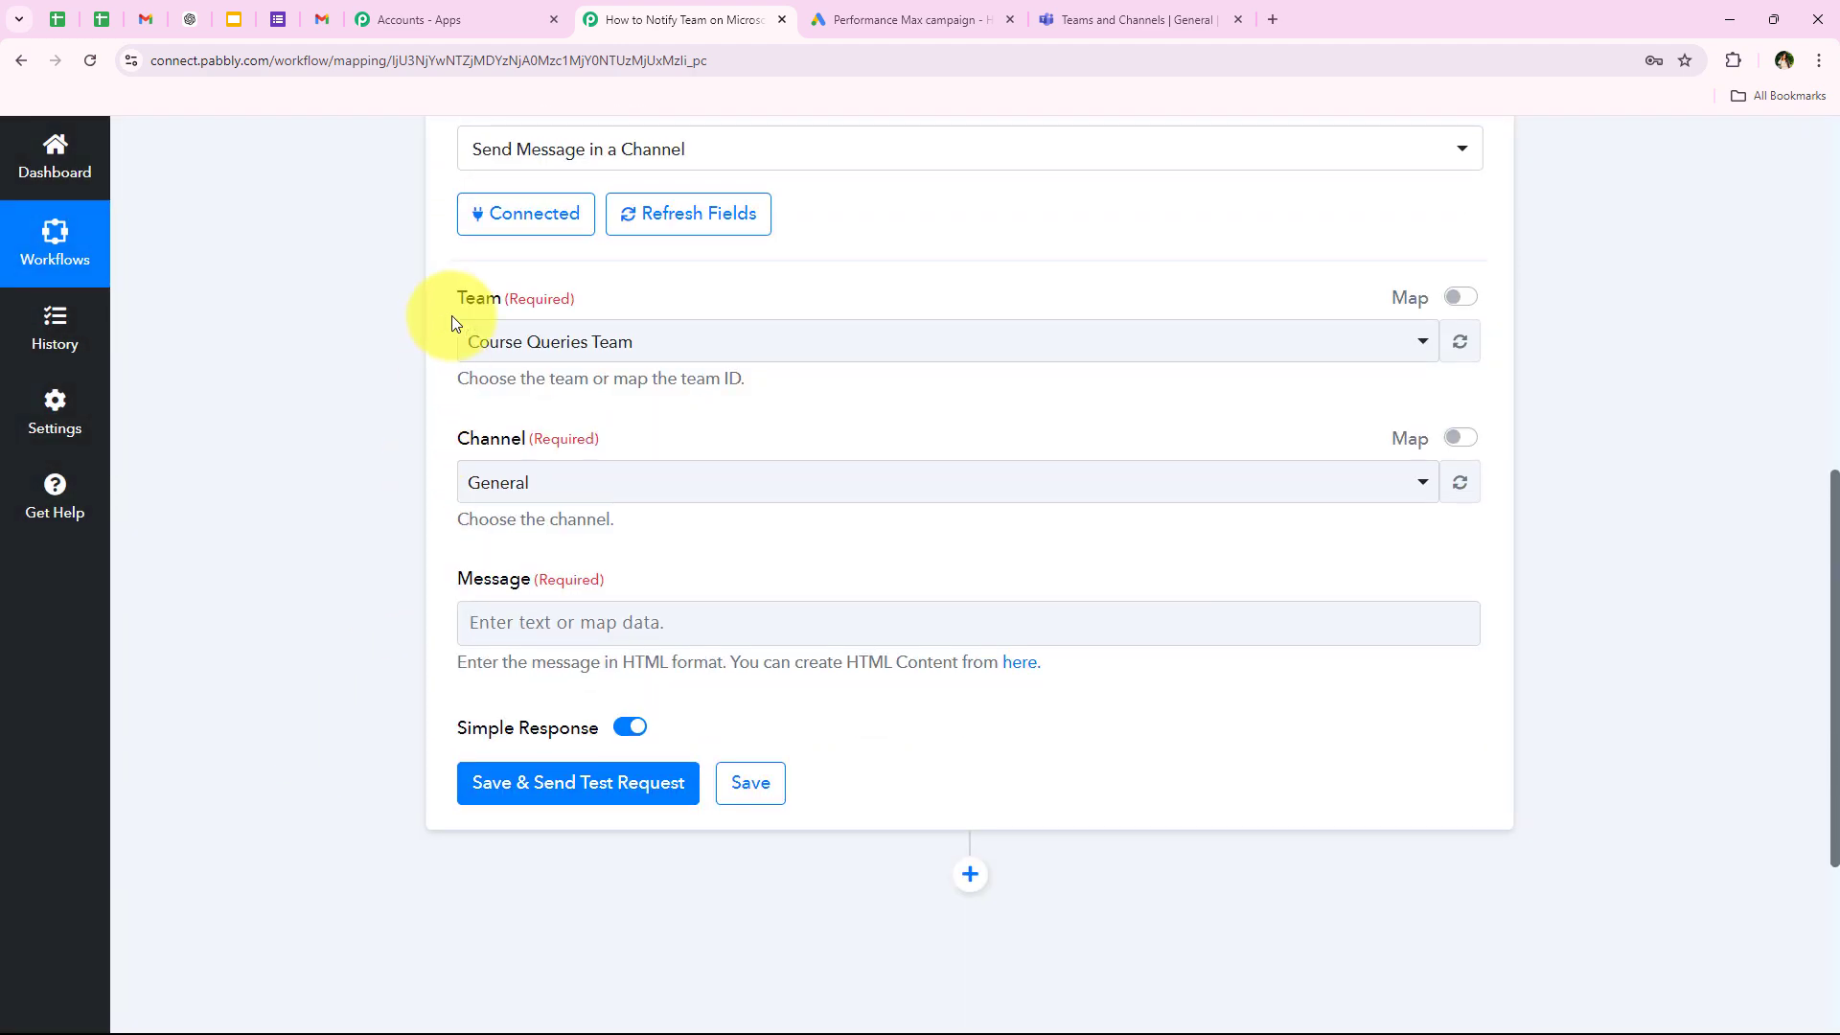
left_click_drag(498, 308, 503, 305)
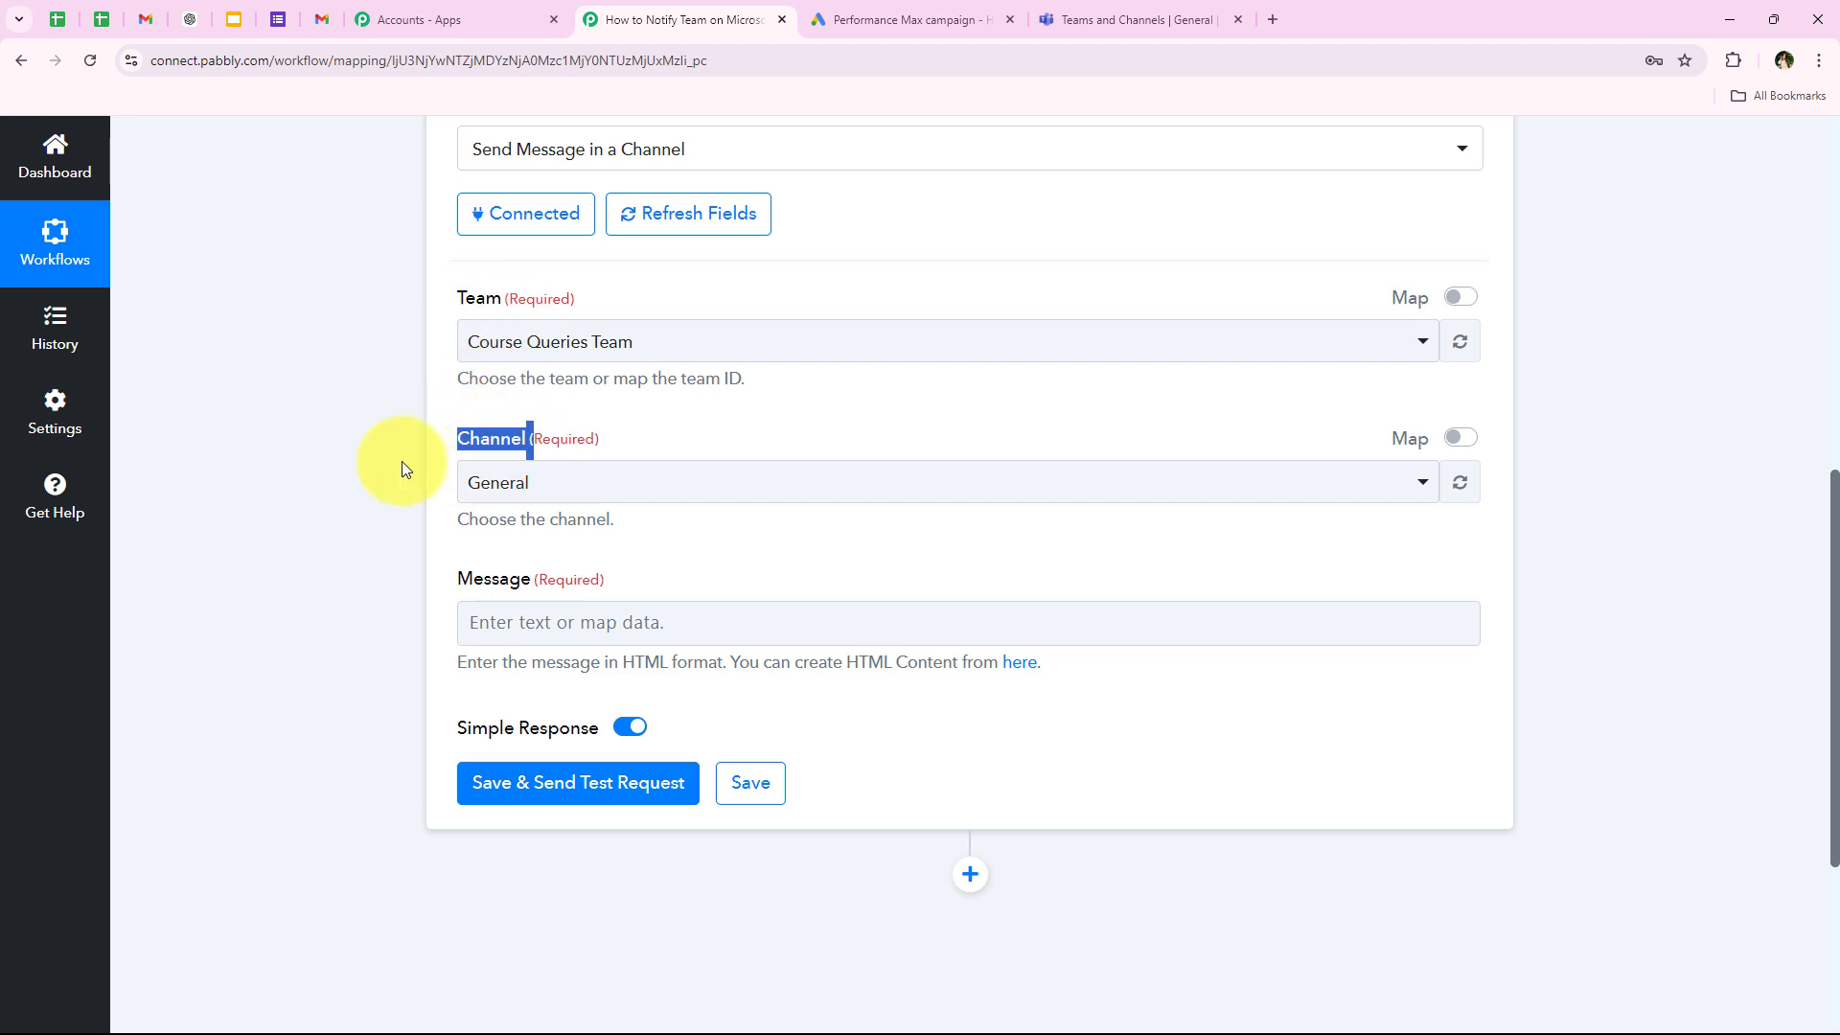
left_click(1130, 20)
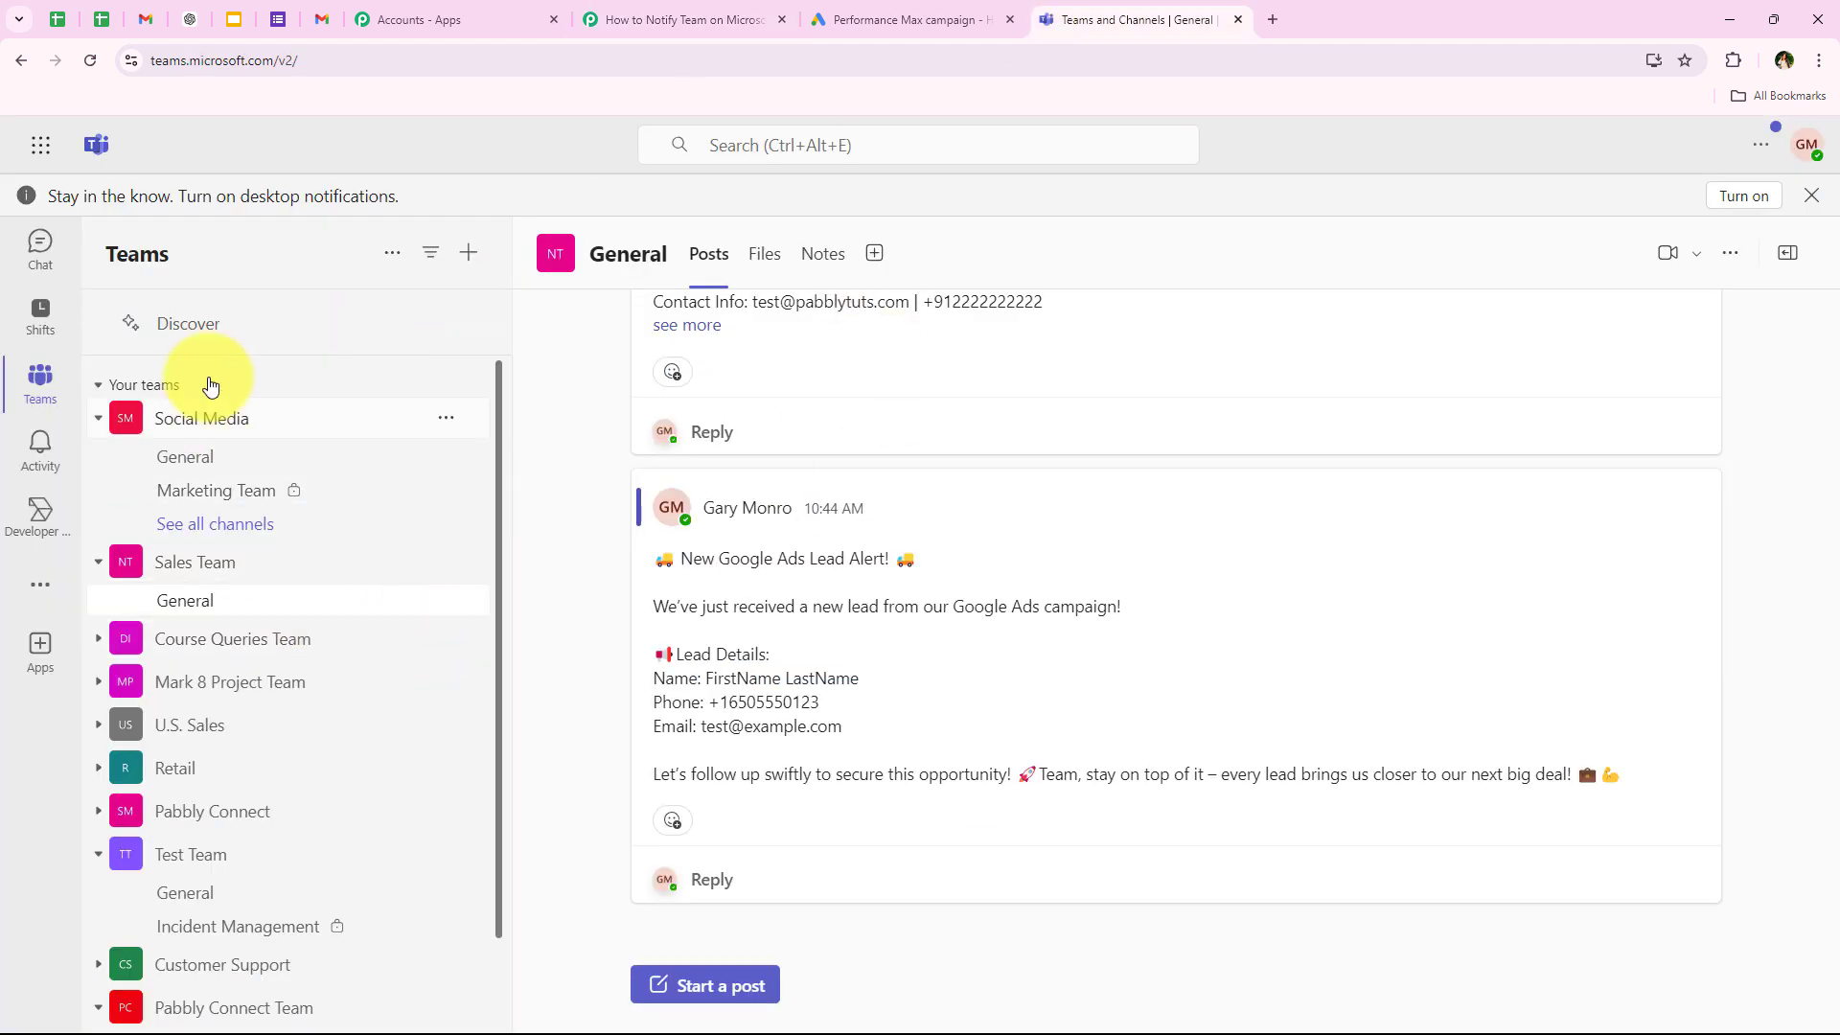
Check Sales Team's General channel in Microsoft Teams, then return to the Pabbly Connect workflow.
scroll(237, 743, "down", 2)
scroll(233, 929, "up", 1)
scroll(233, 929, "up", 1)
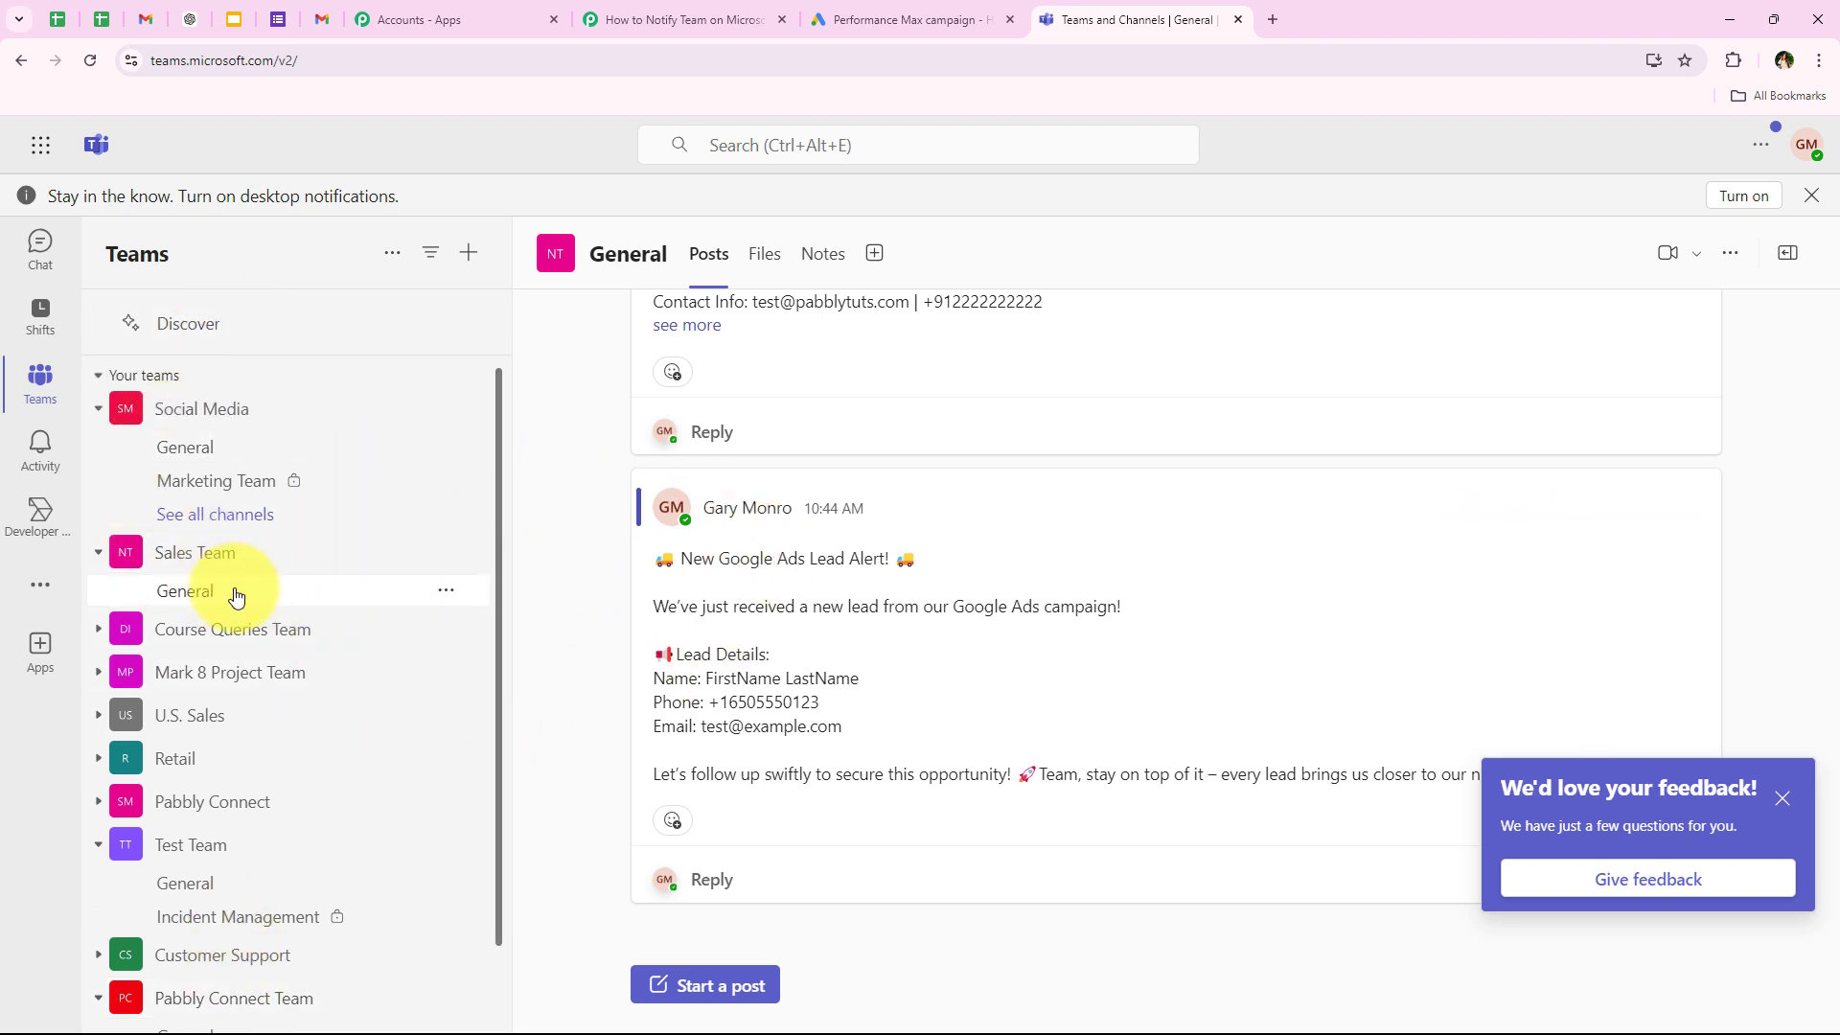
left_click(686, 18)
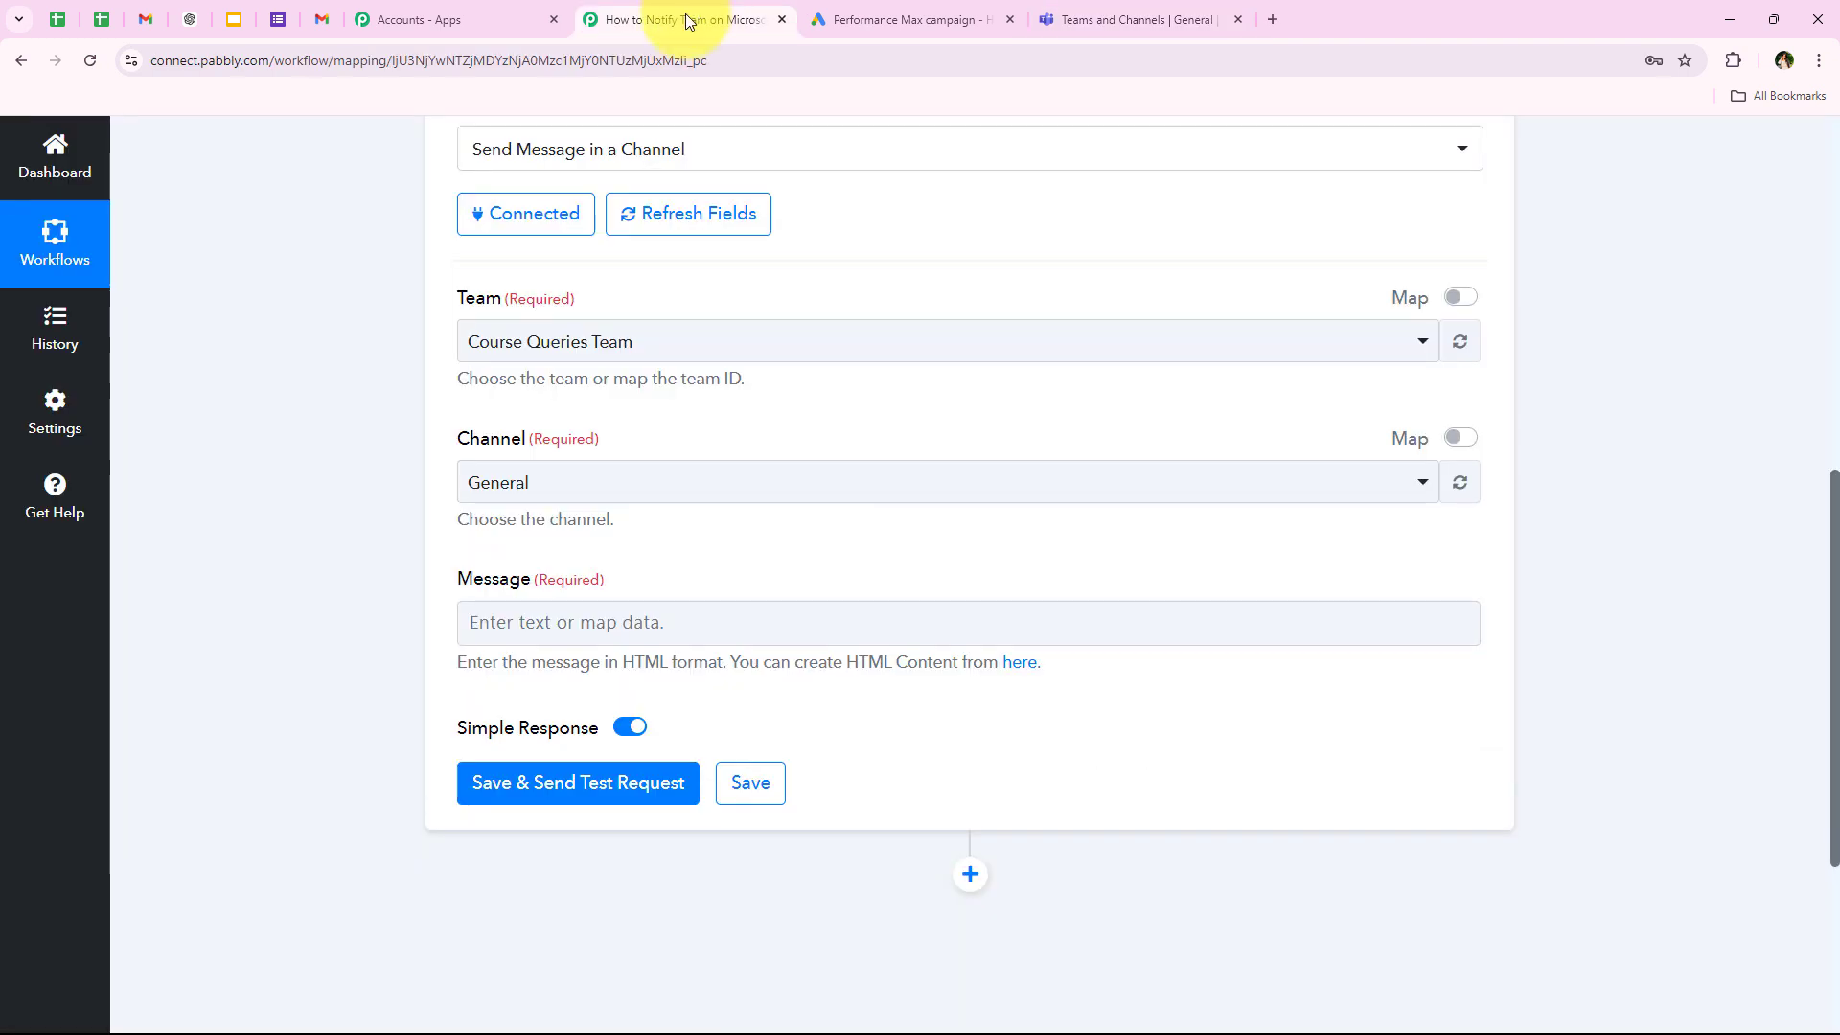
Set the Teams action's Team to Sales Team and keep General as the Channel.
left_click(539, 367)
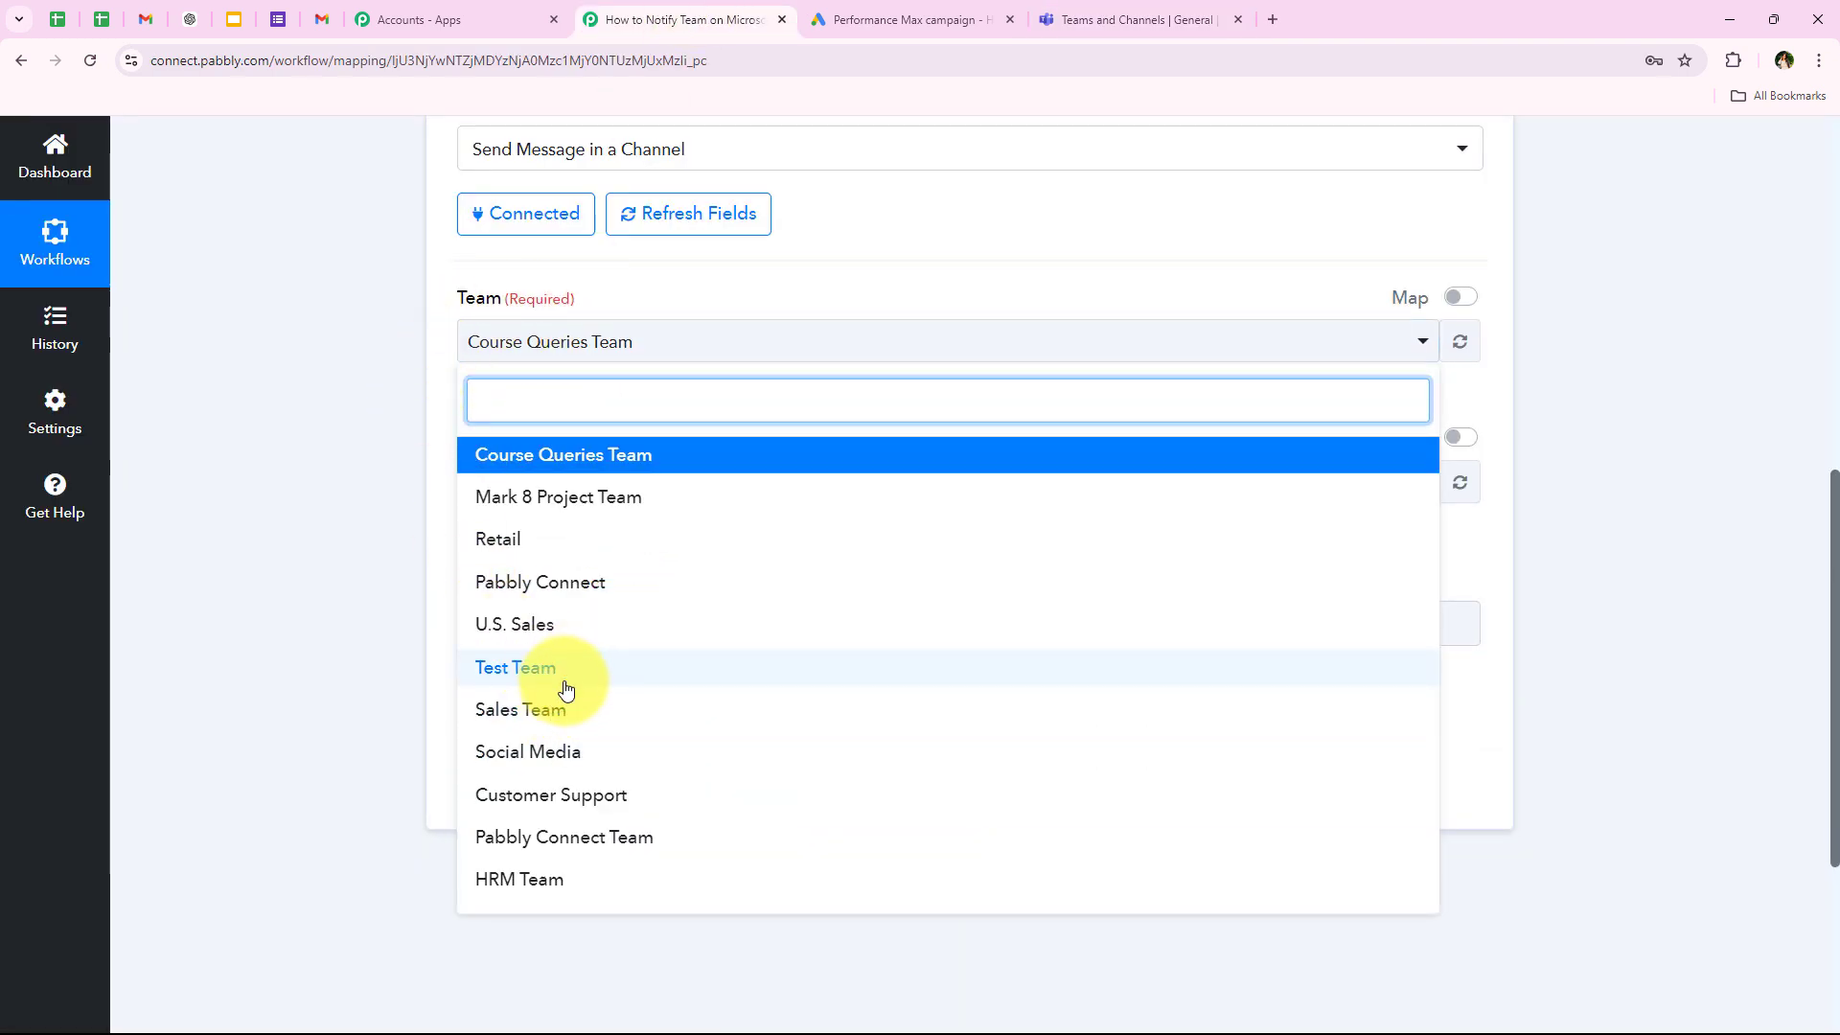
left_click(565, 709)
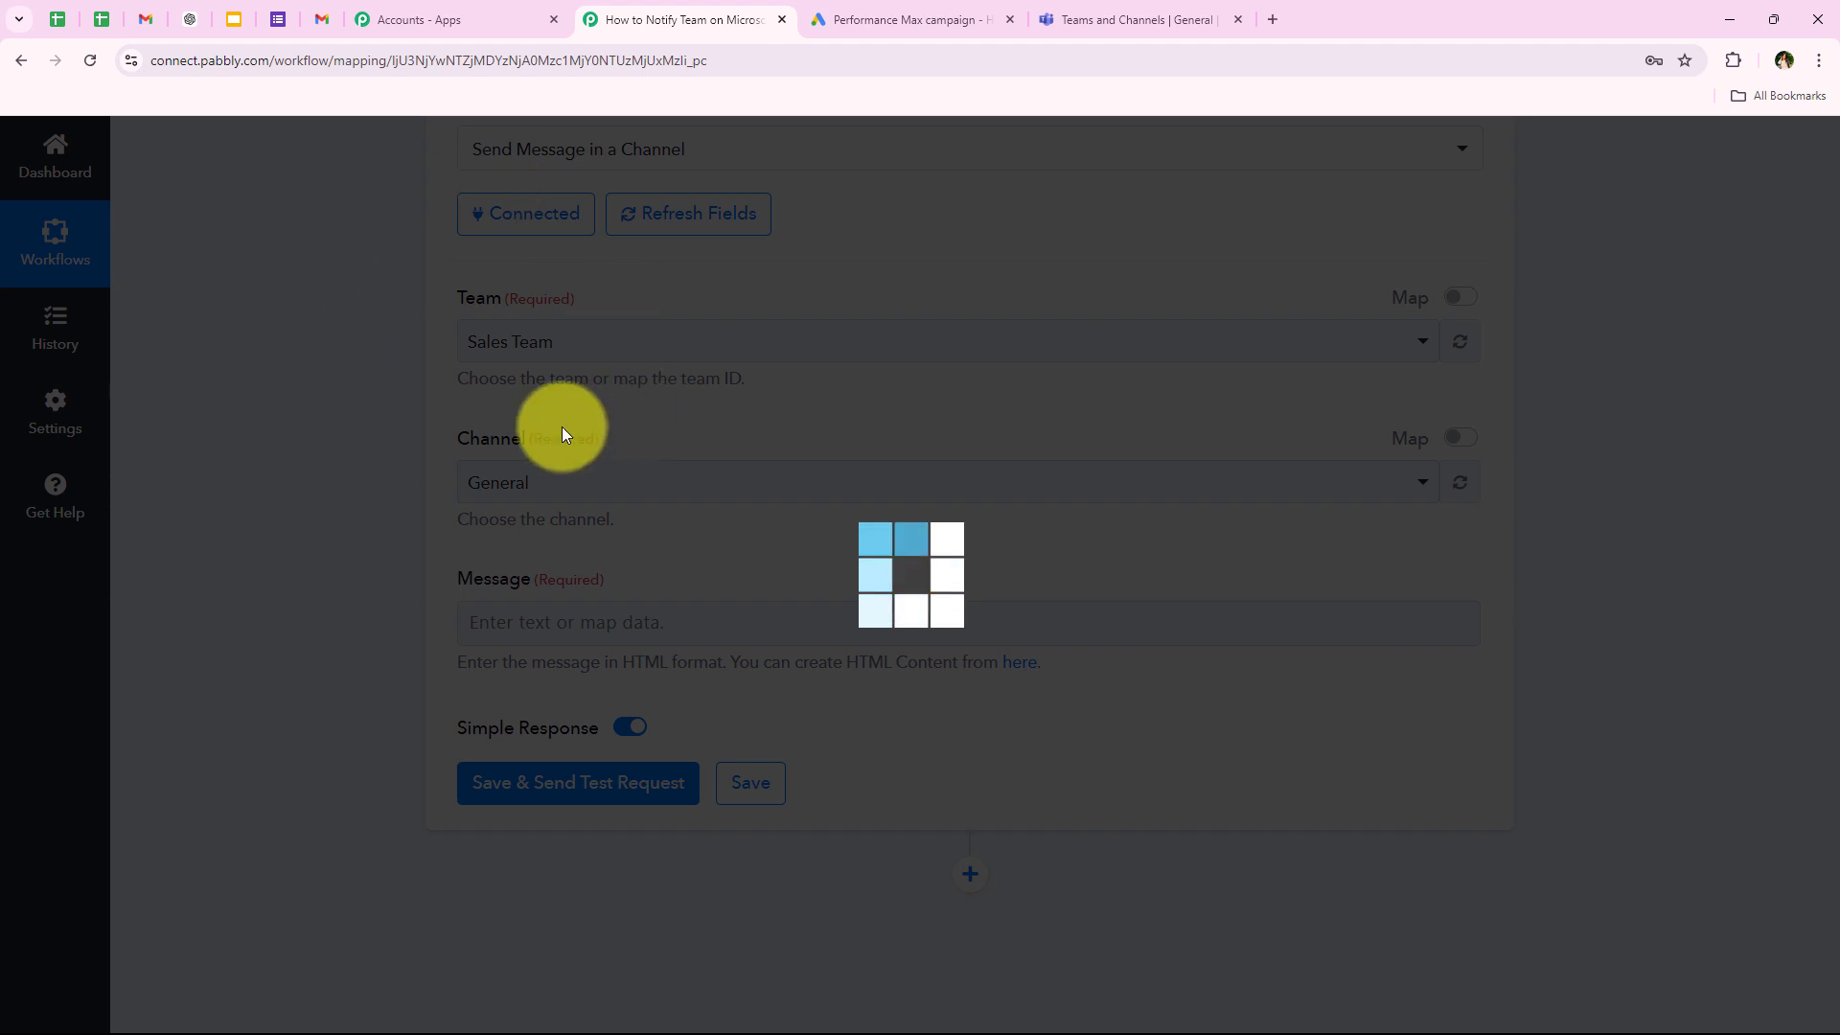
left_click(1169, 12)
left_click(657, 19)
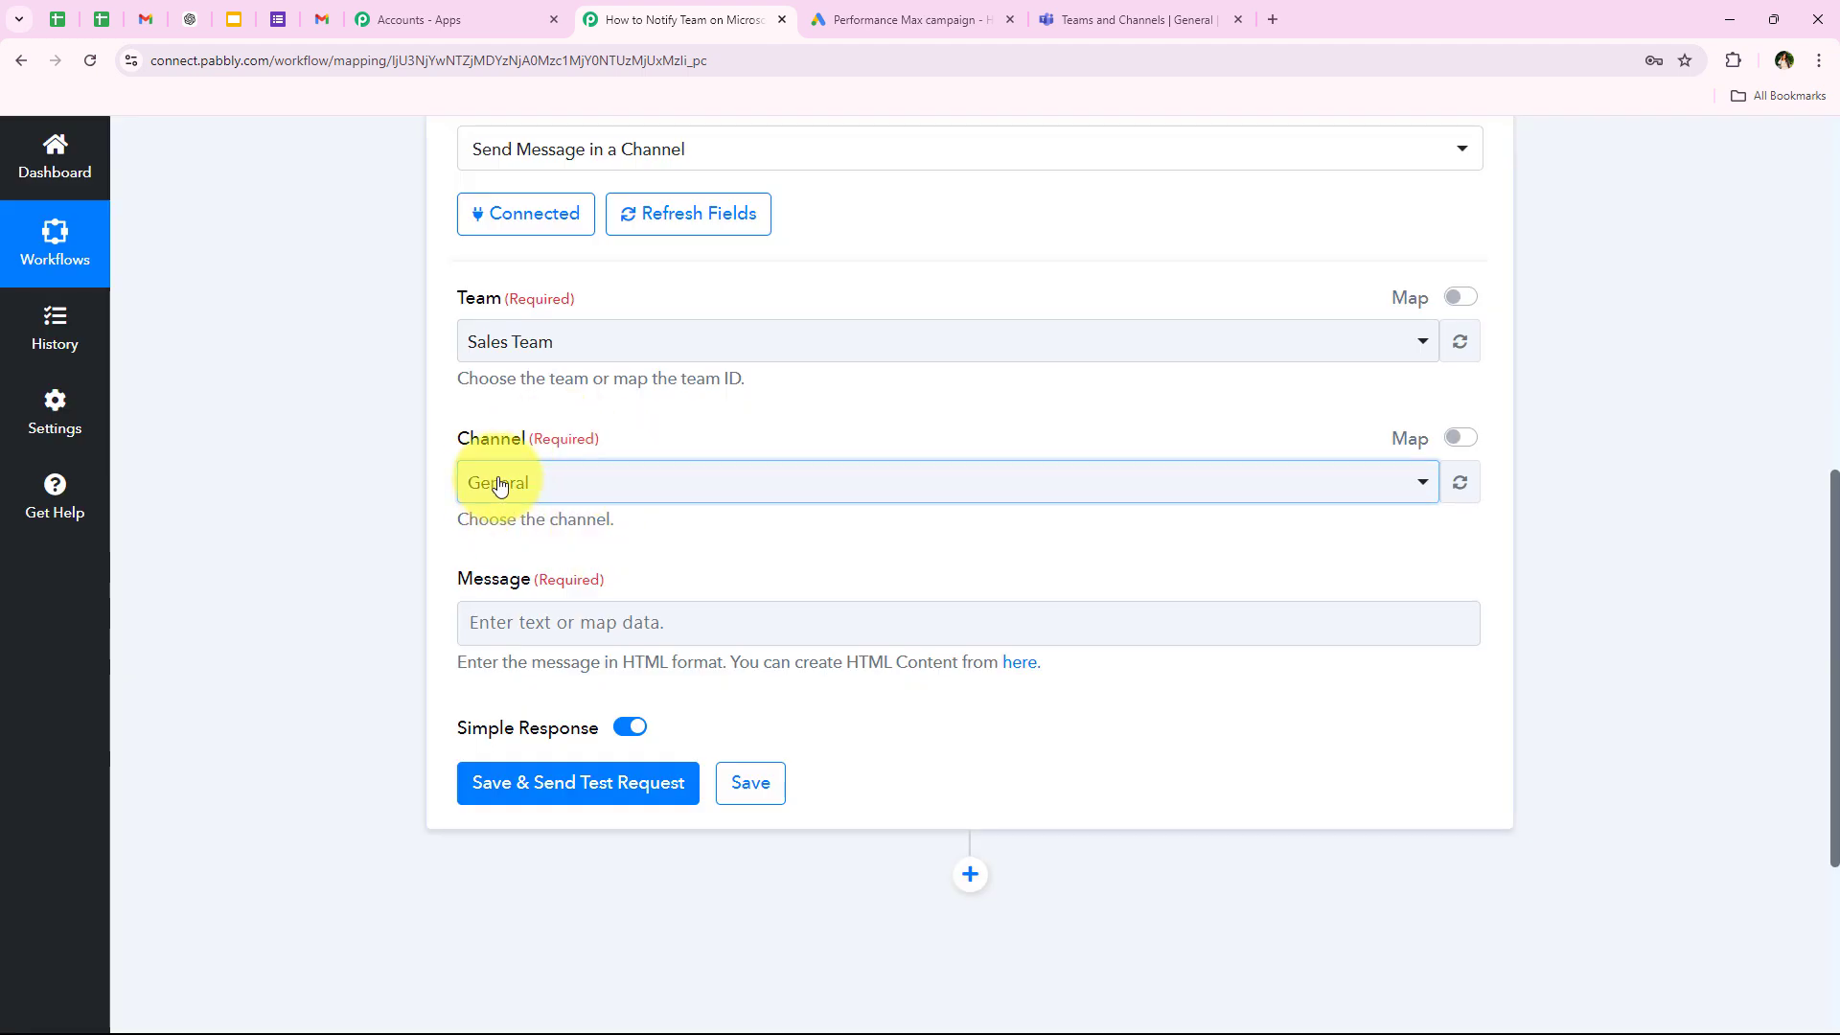
left_click(498, 484)
left_click(539, 596)
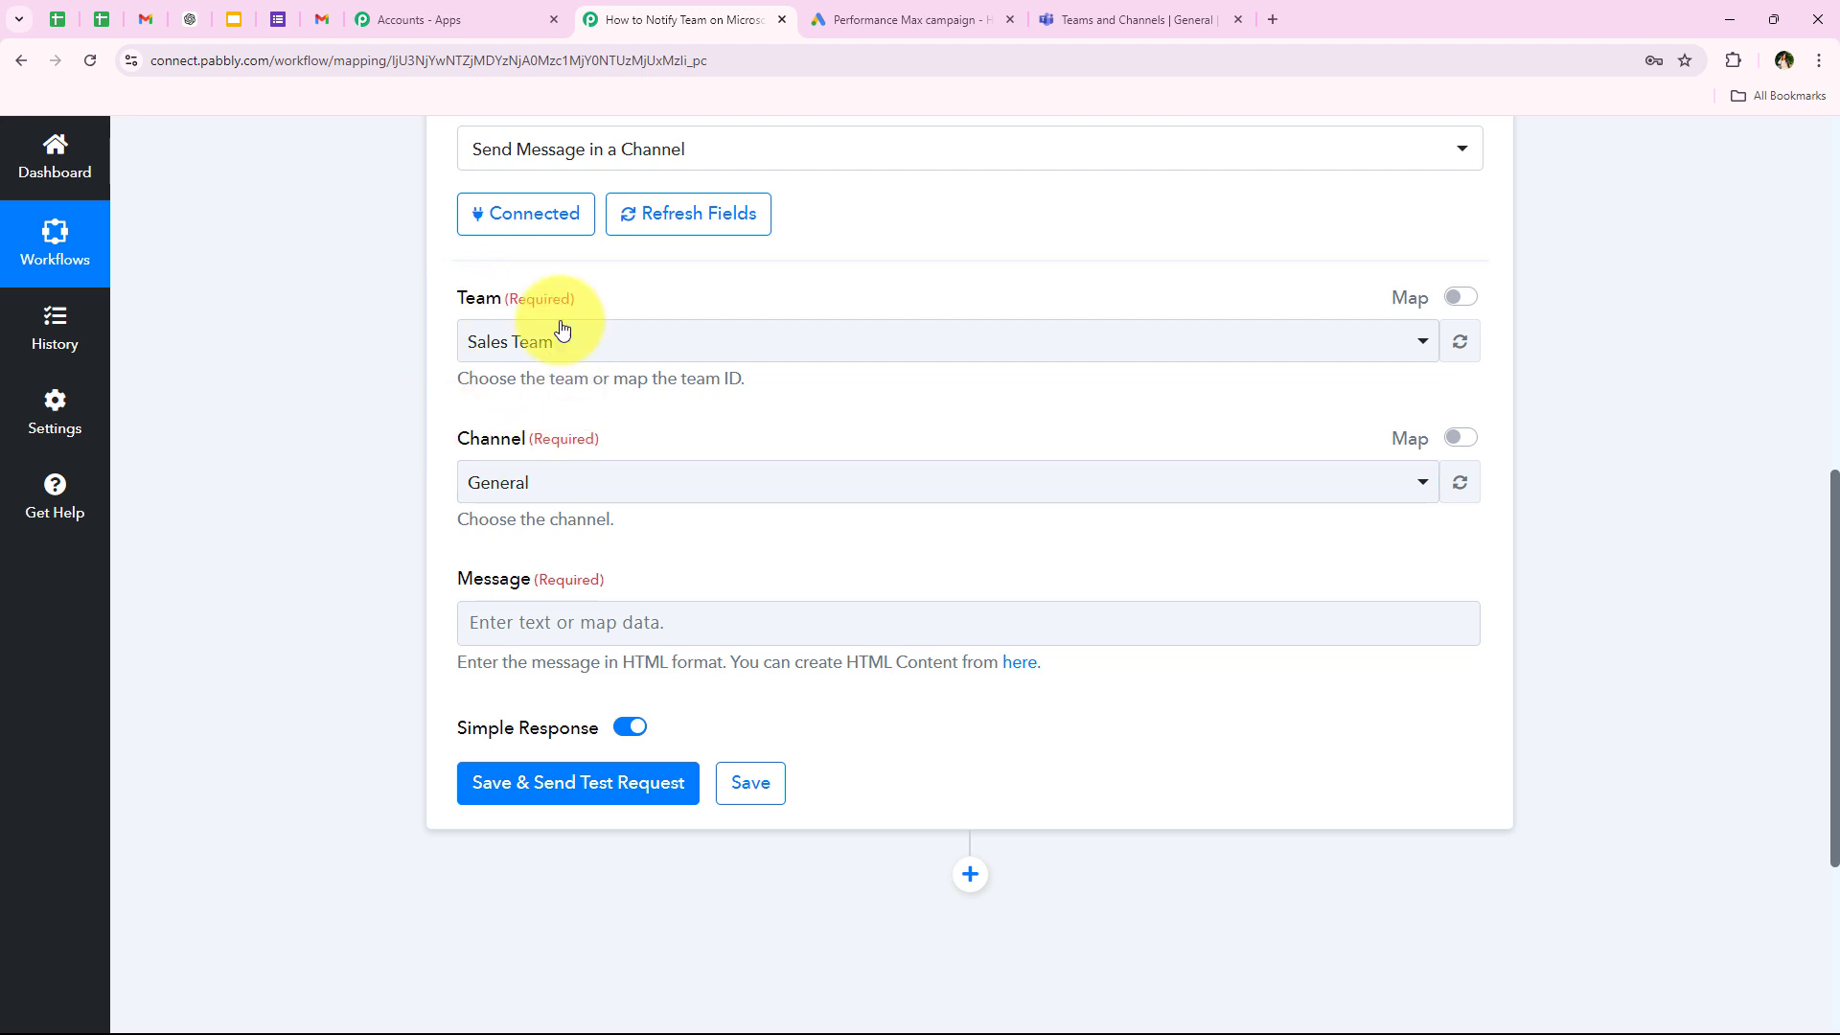
scroll(412, 470, "down", 3)
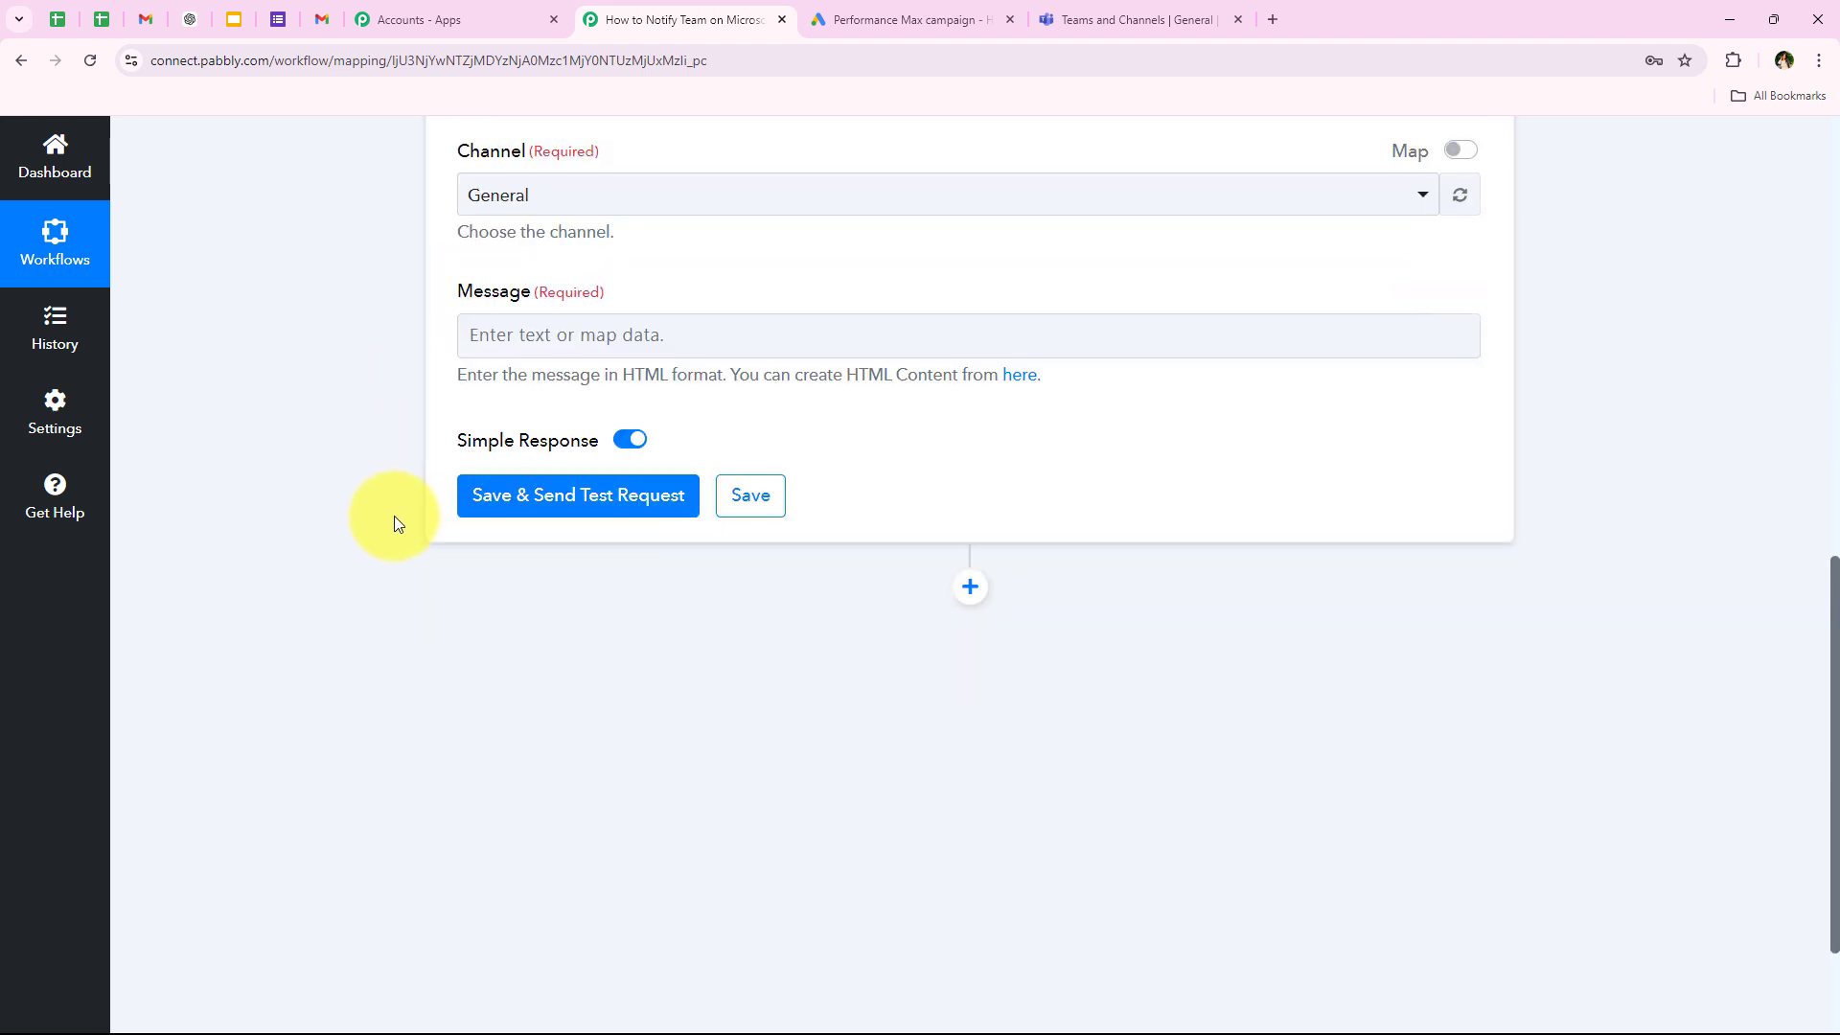
scroll(383, 540, "down", 1)
scroll(402, 499, "up", 1)
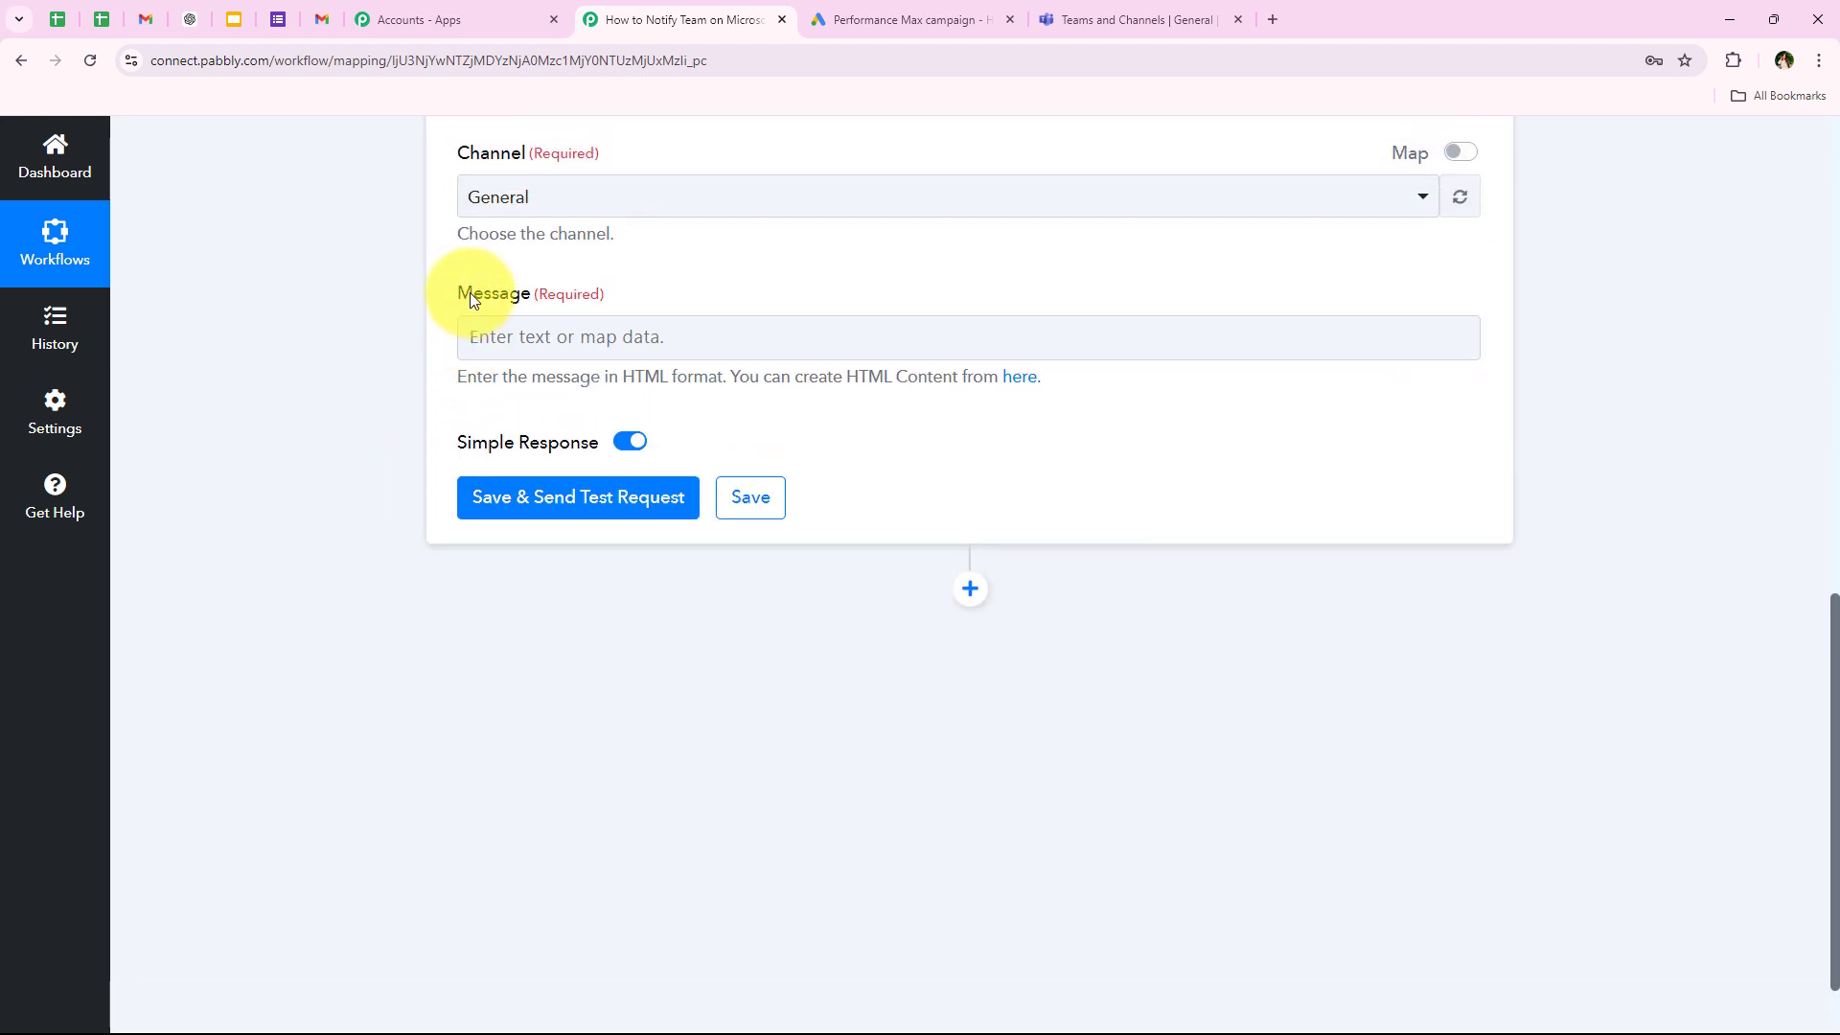
left_click_drag(460, 297, 527, 301)
Paste the 'New Google Ads Lead Alert!' template into Message, with the caret after 'Name:'.
left_click(540, 341)
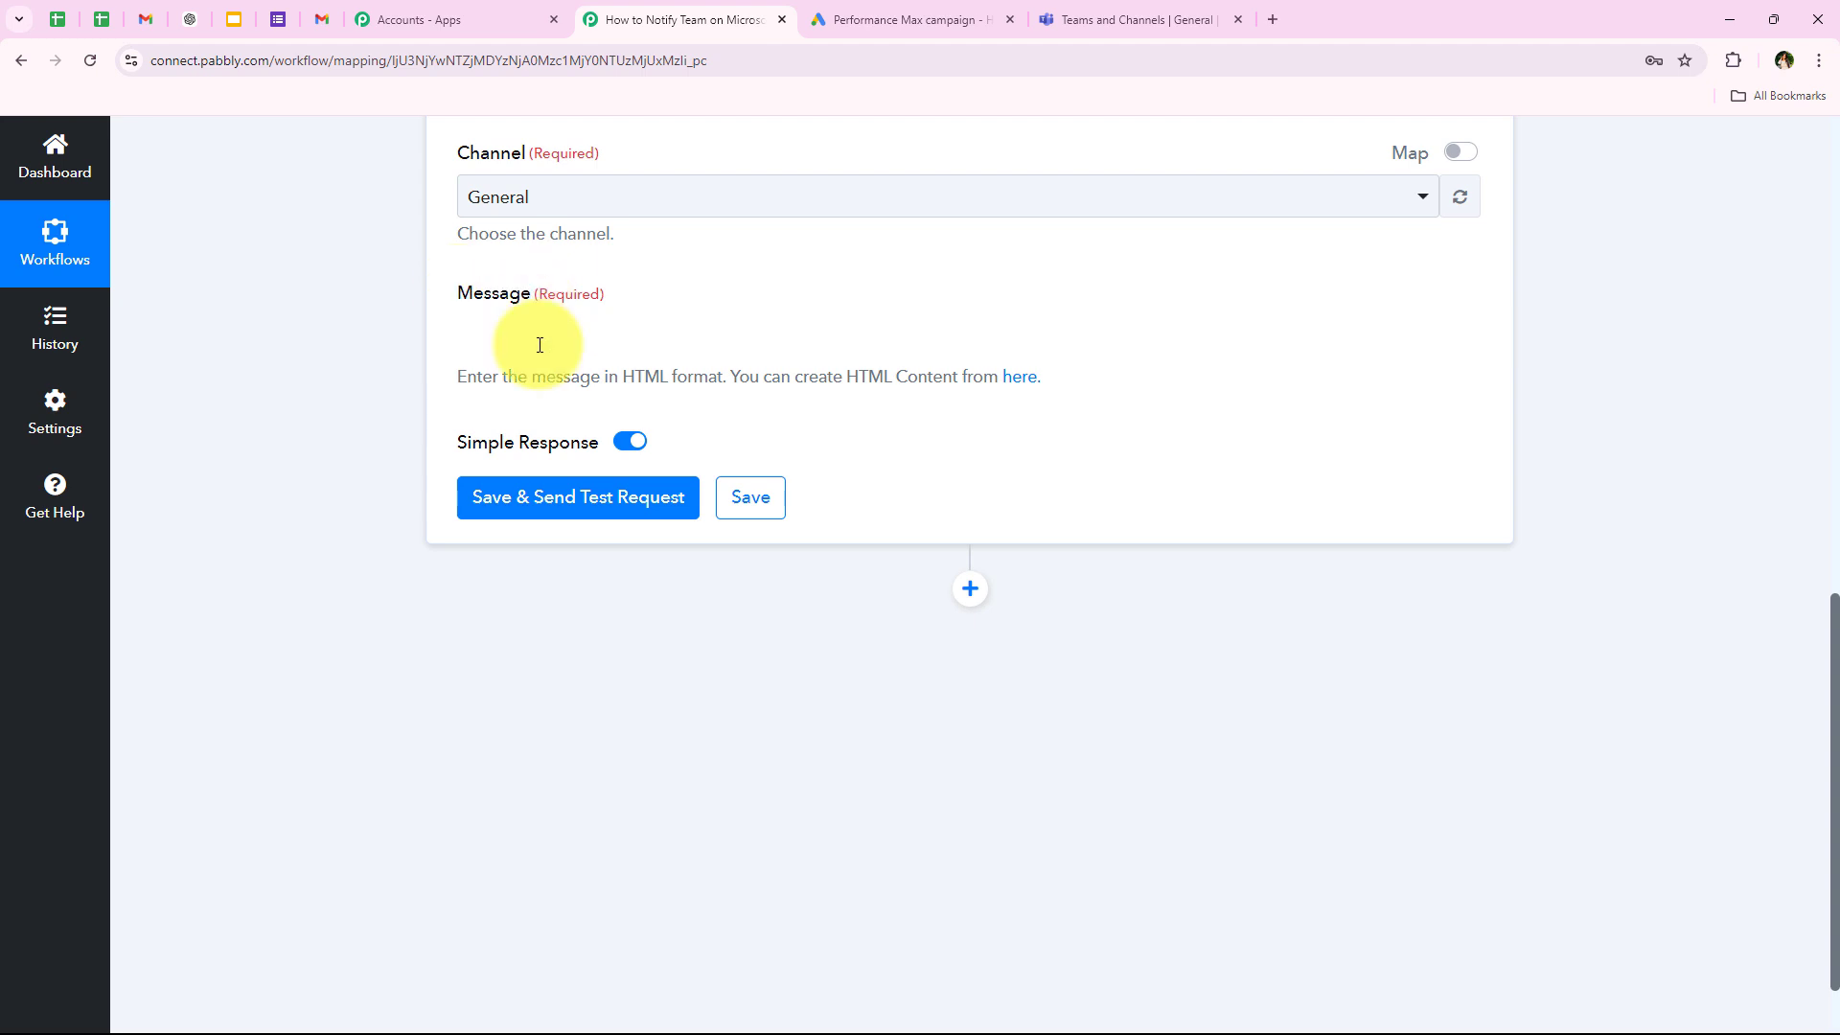
type("🚚 New Google Ads Lead Alert! 🚚  We’ve just received a new lead from our Google Ads campaign!  📢Lead Details:- Name: Phone: Email:  Let’s follow up swiftly to secure this opportunity! 🚀Team, stay on top of it – every lead brings us closer to our next big deal! 💼 💪")
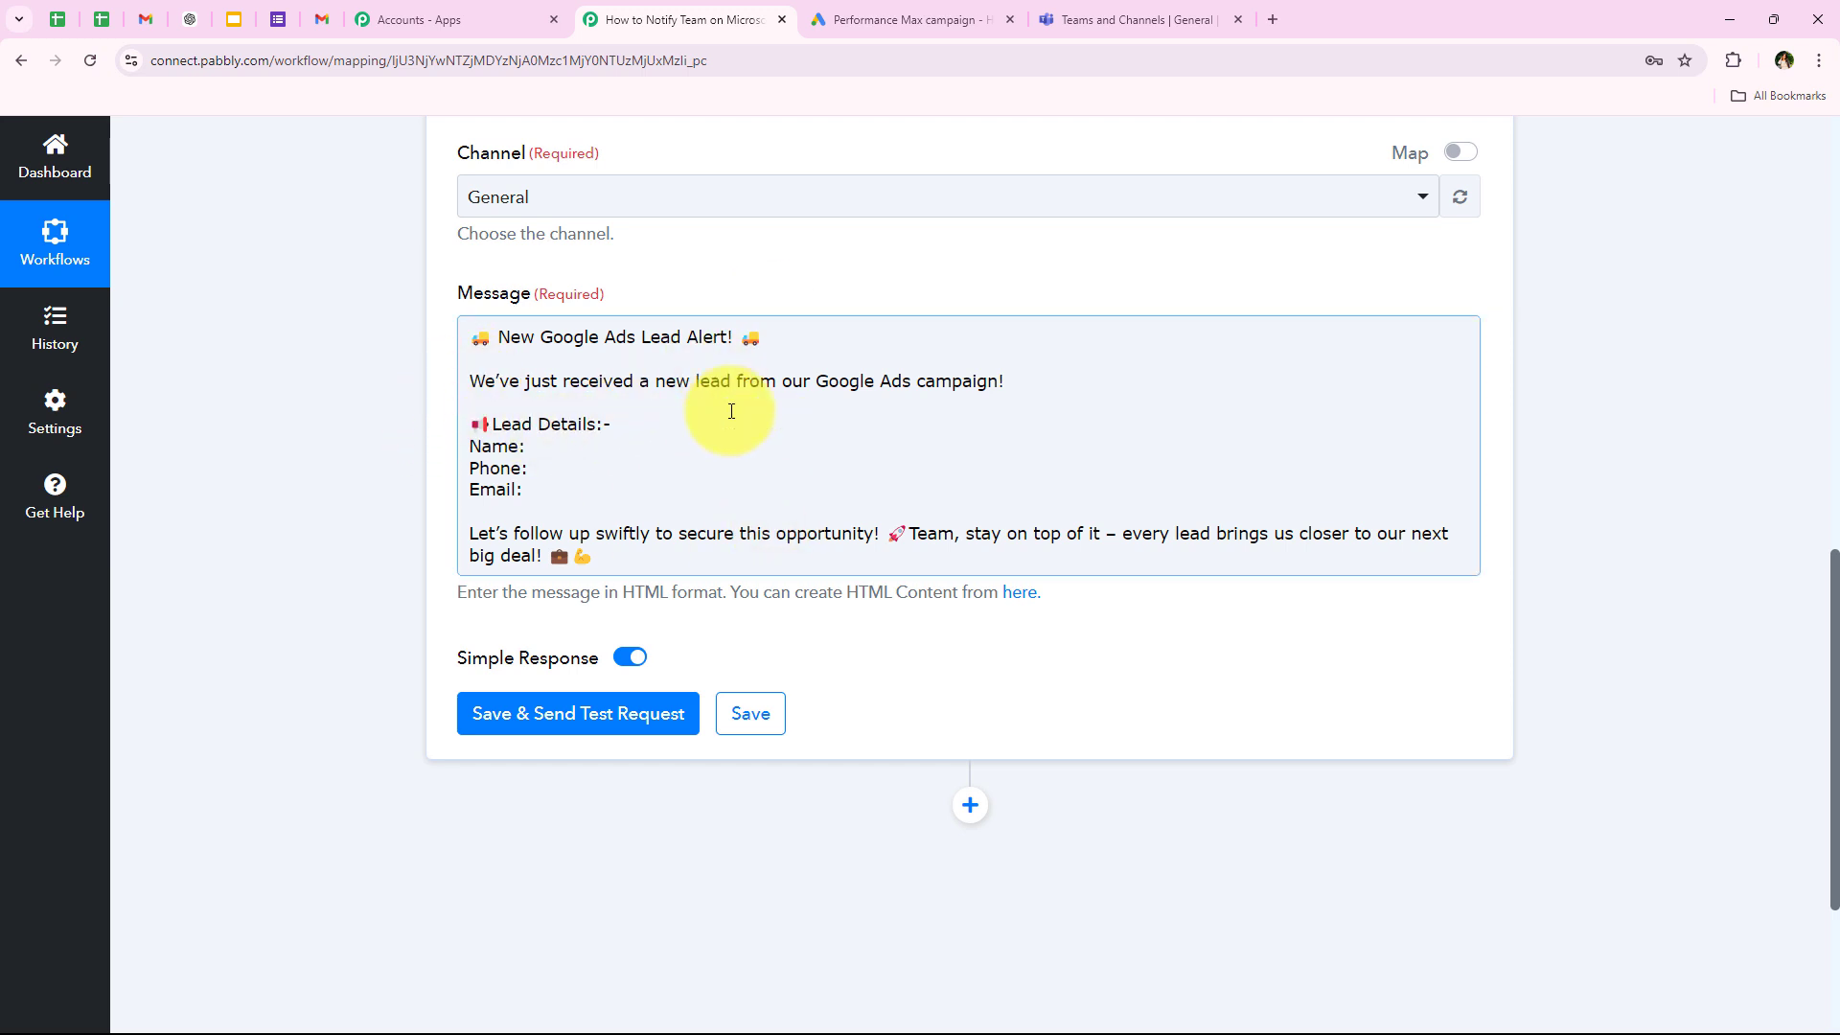
left_click(298, 501)
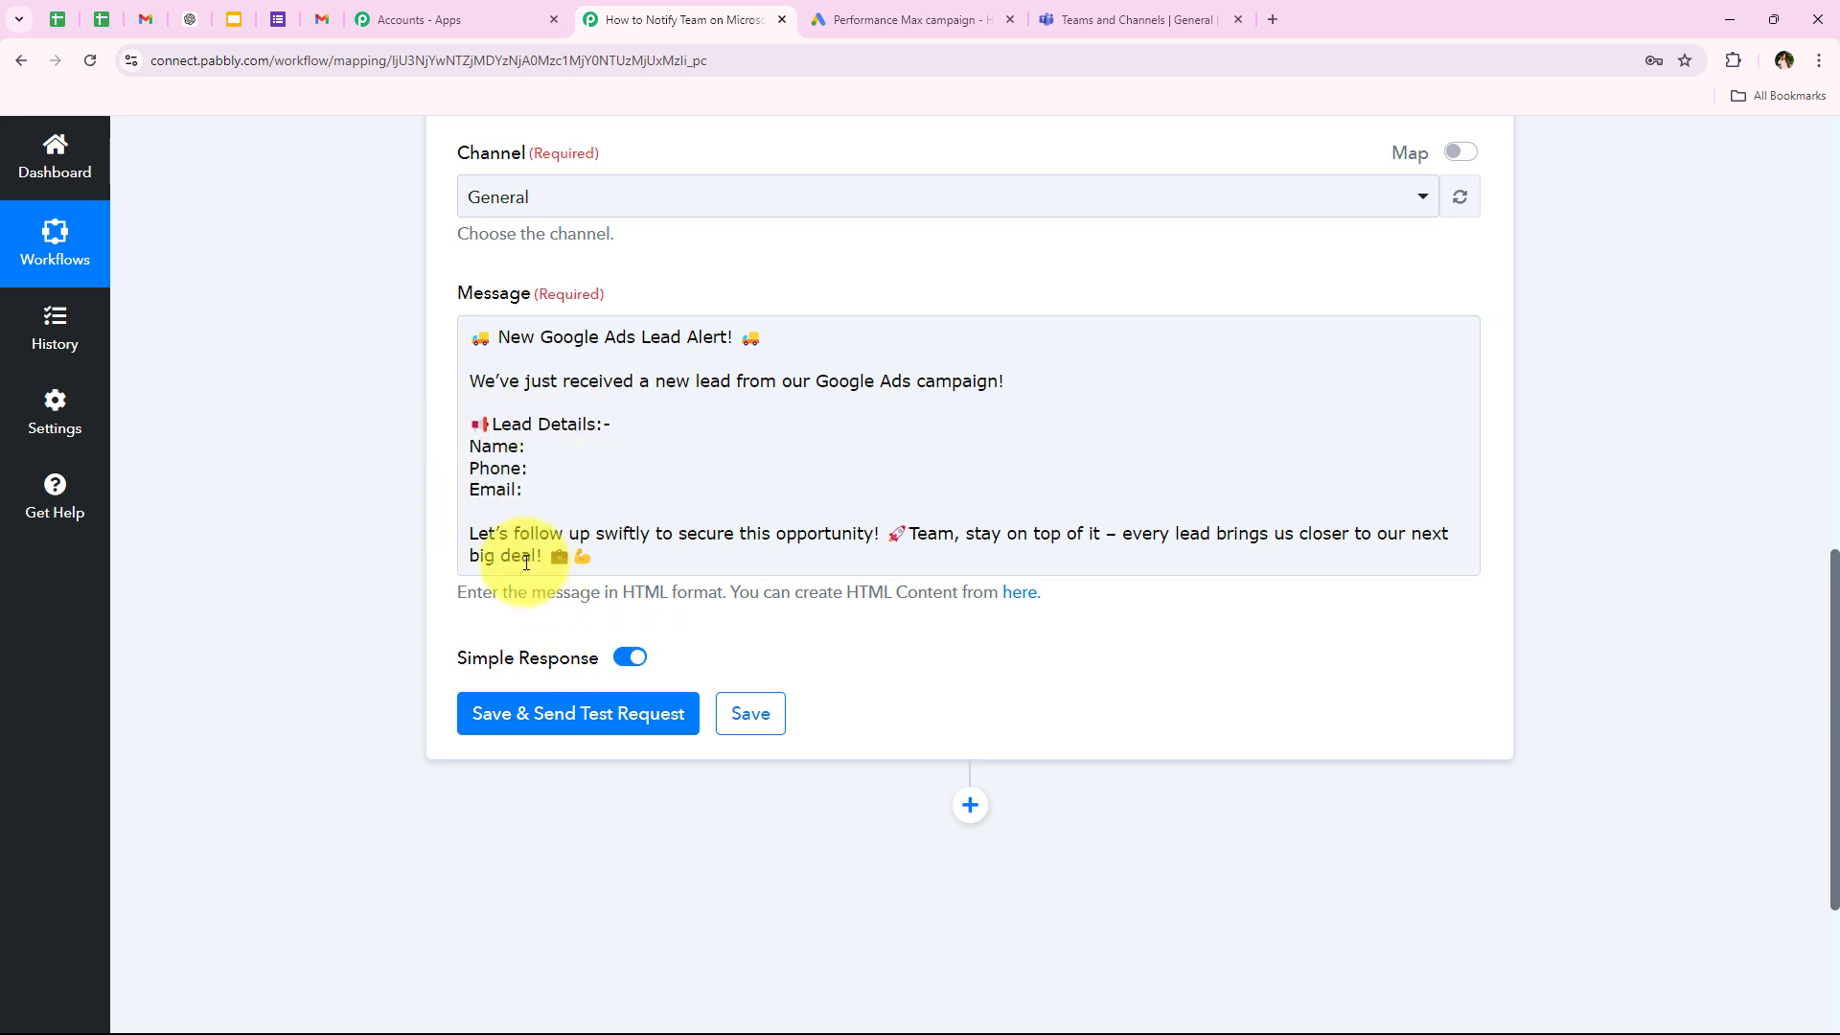
left_click(470, 535)
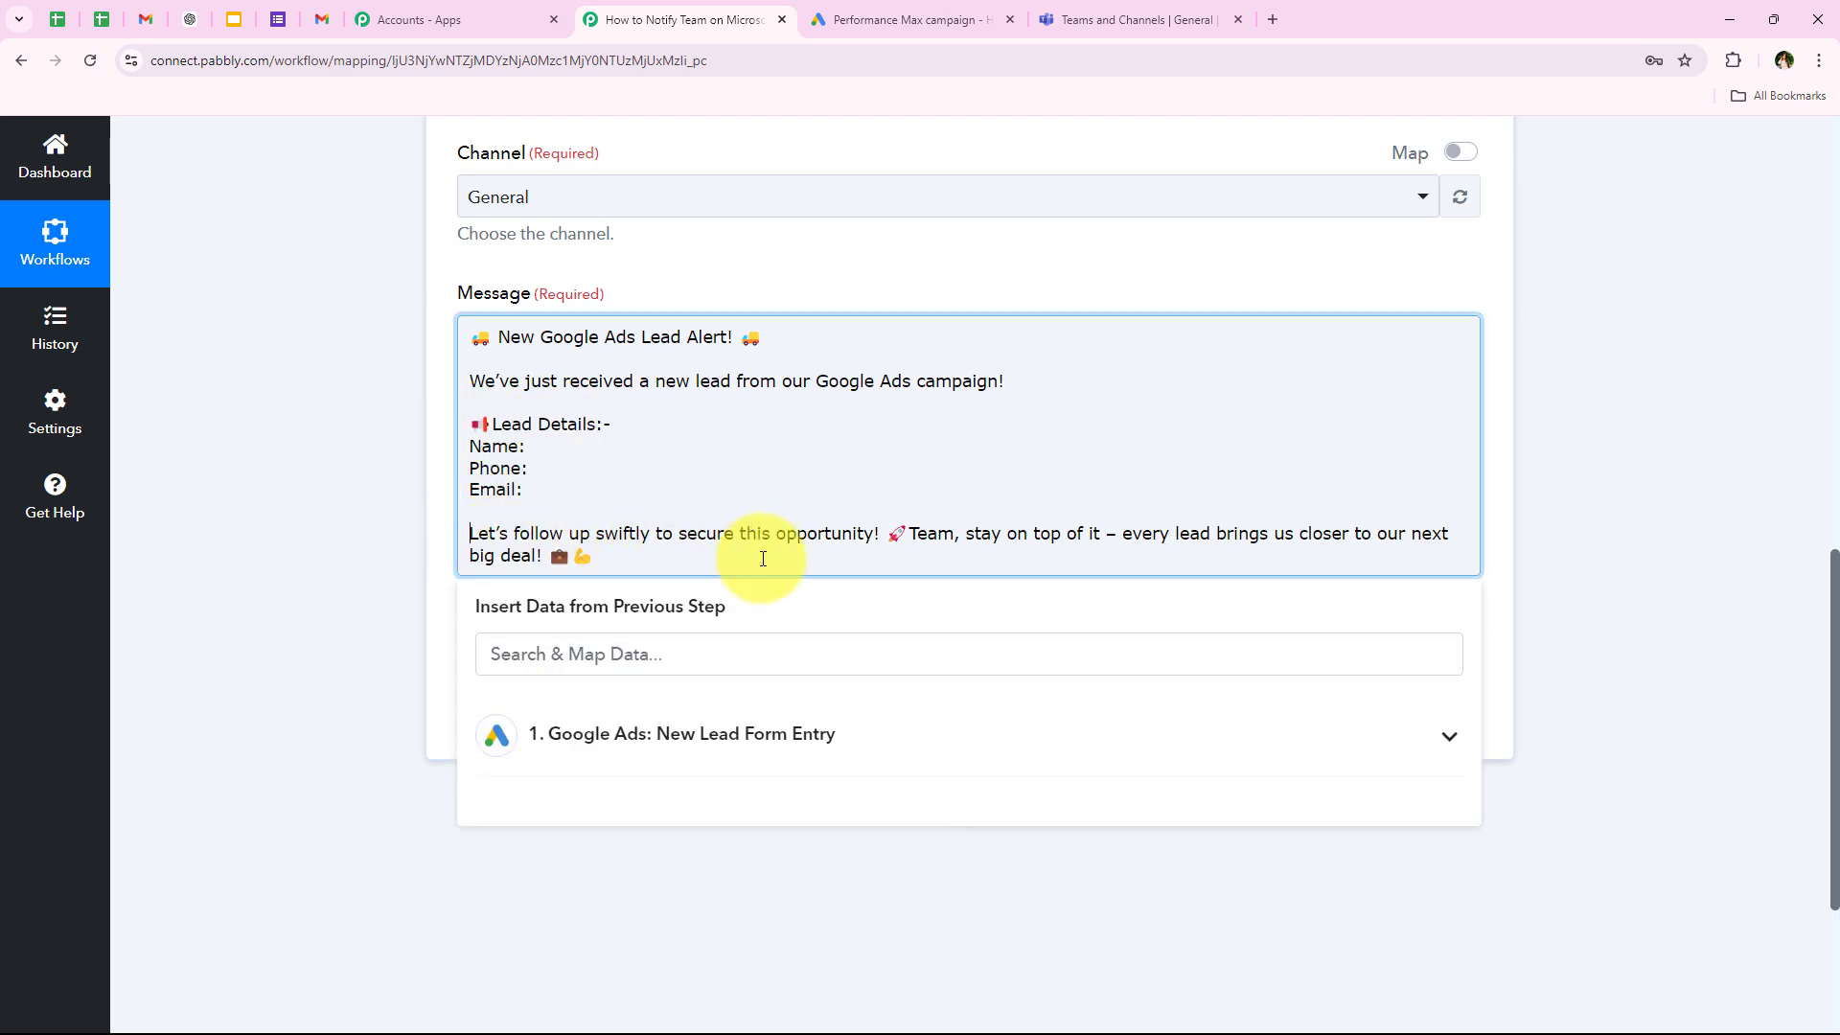
left_click(398, 579)
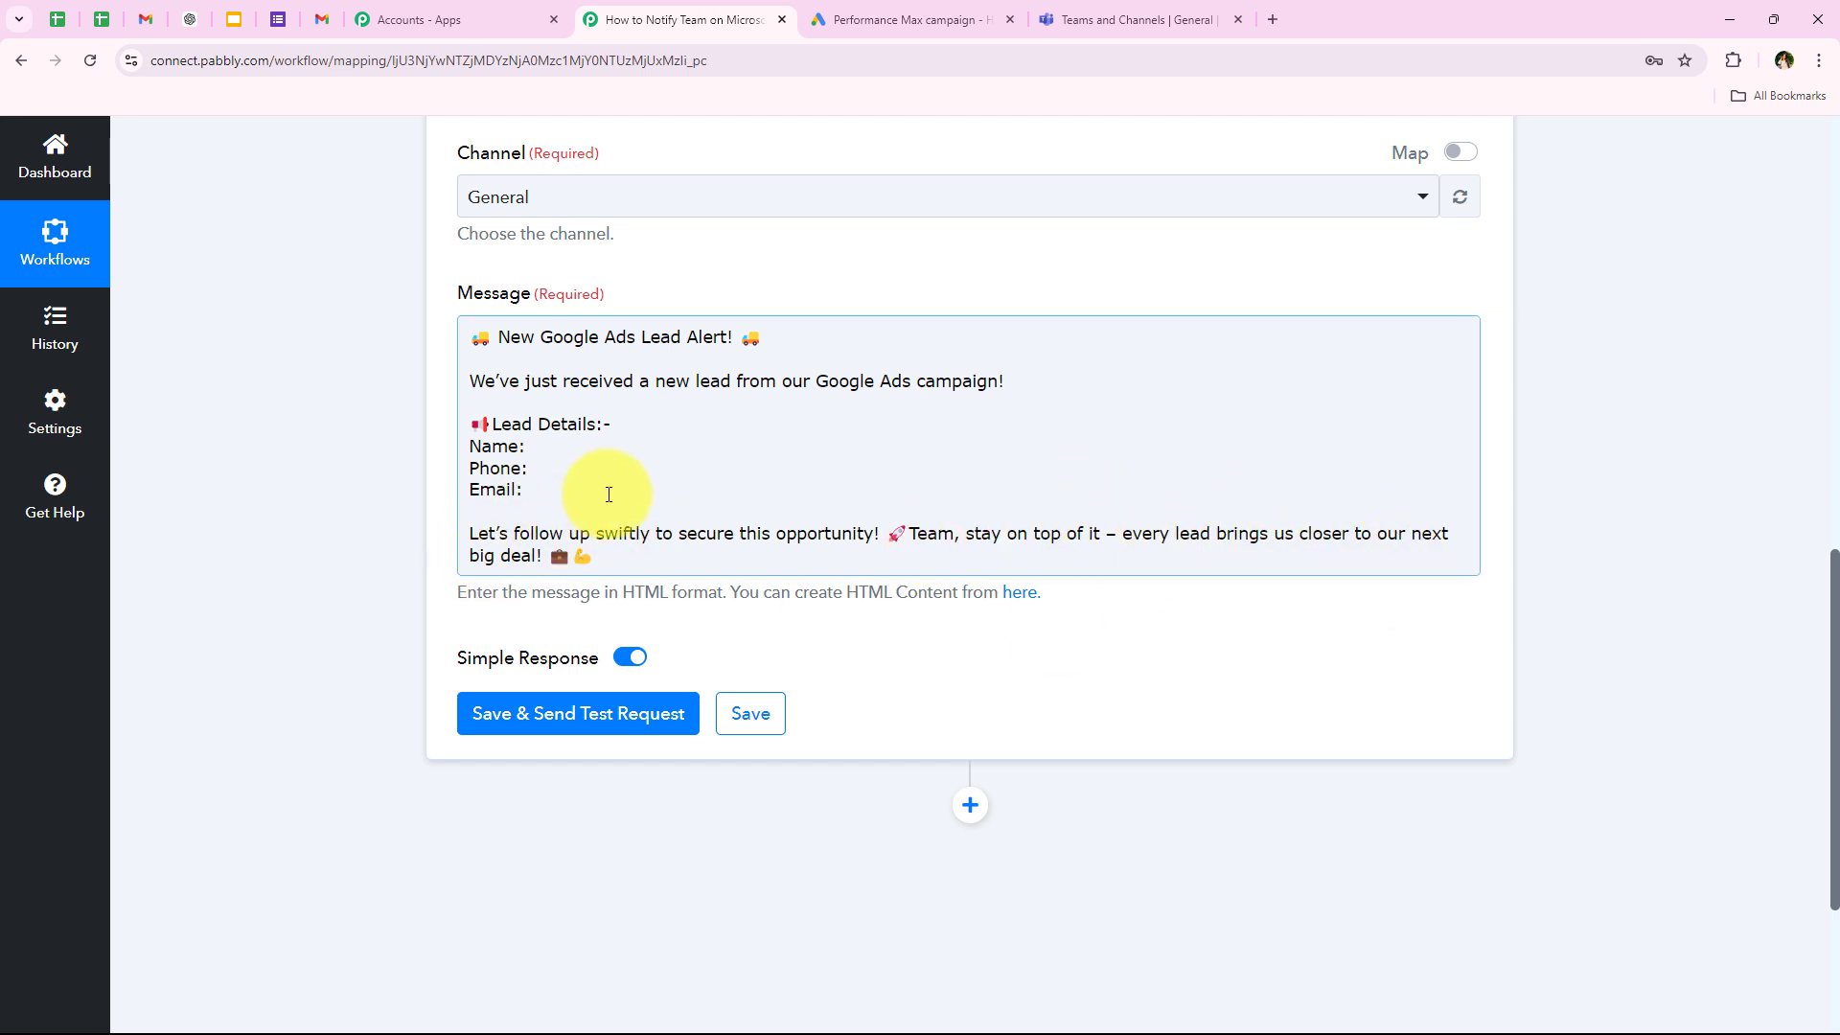
left_click(550, 428)
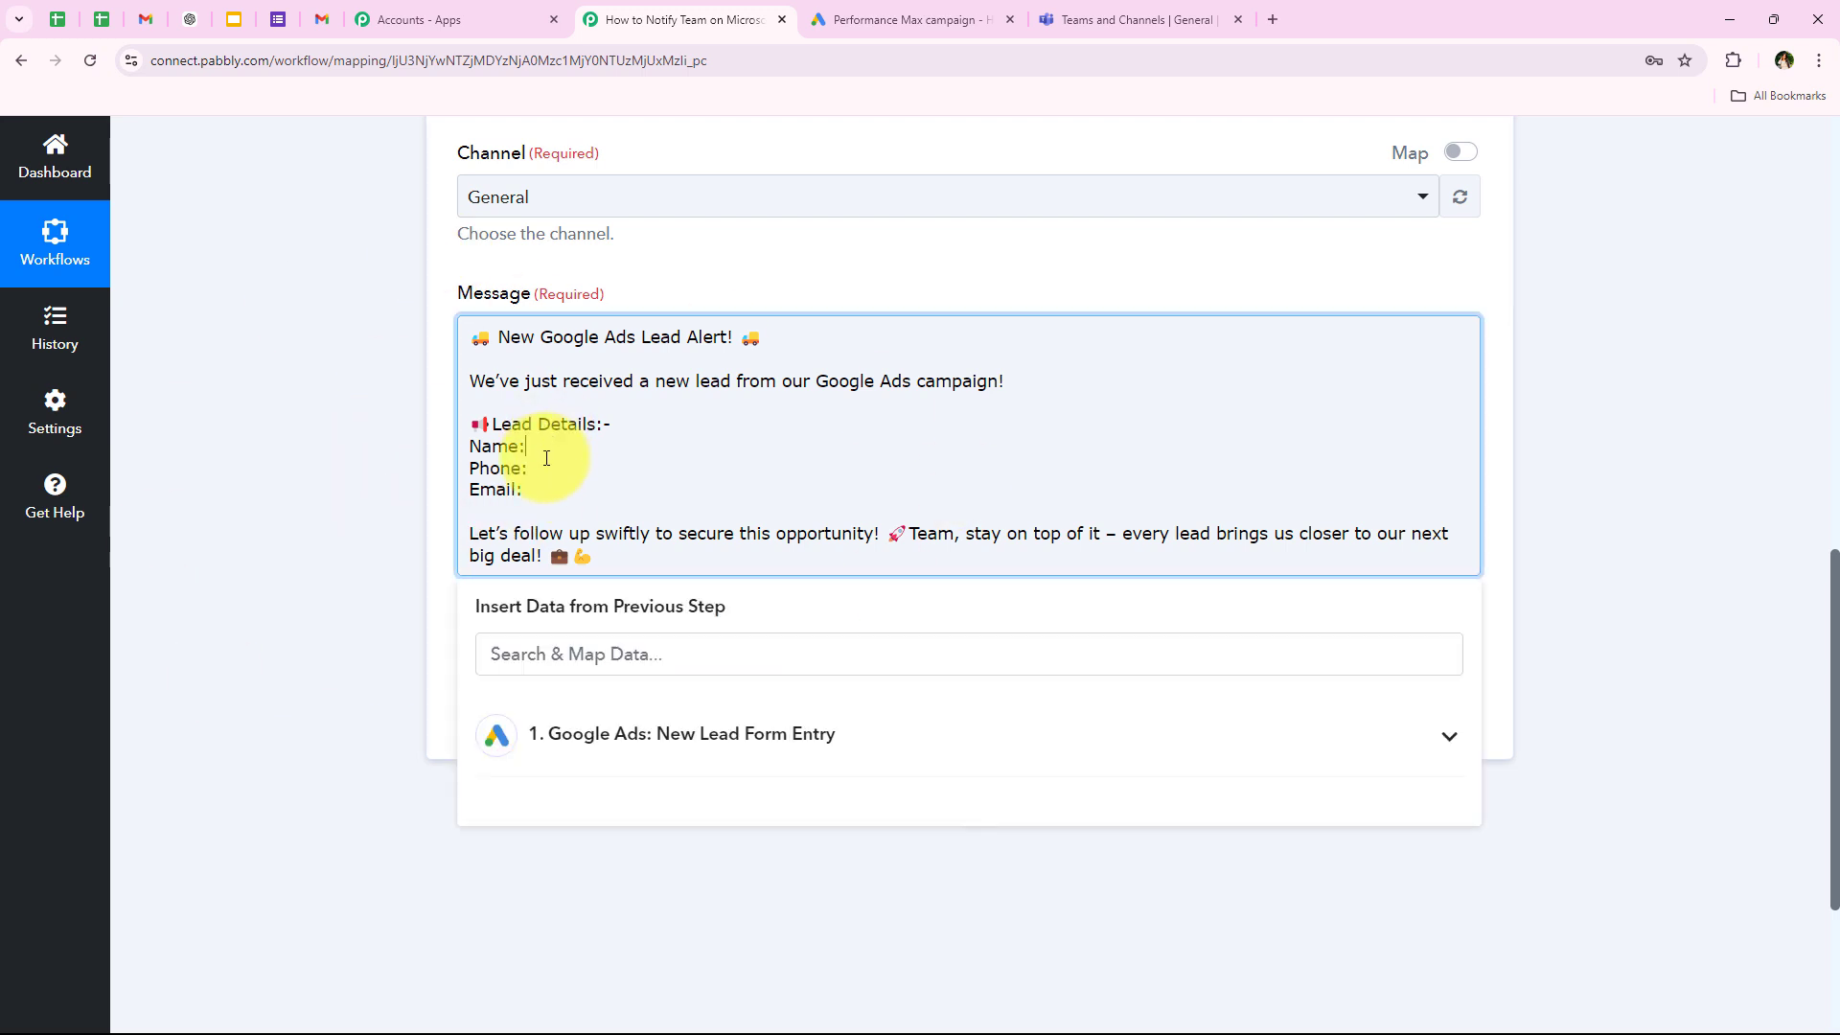
left_click(449, 485)
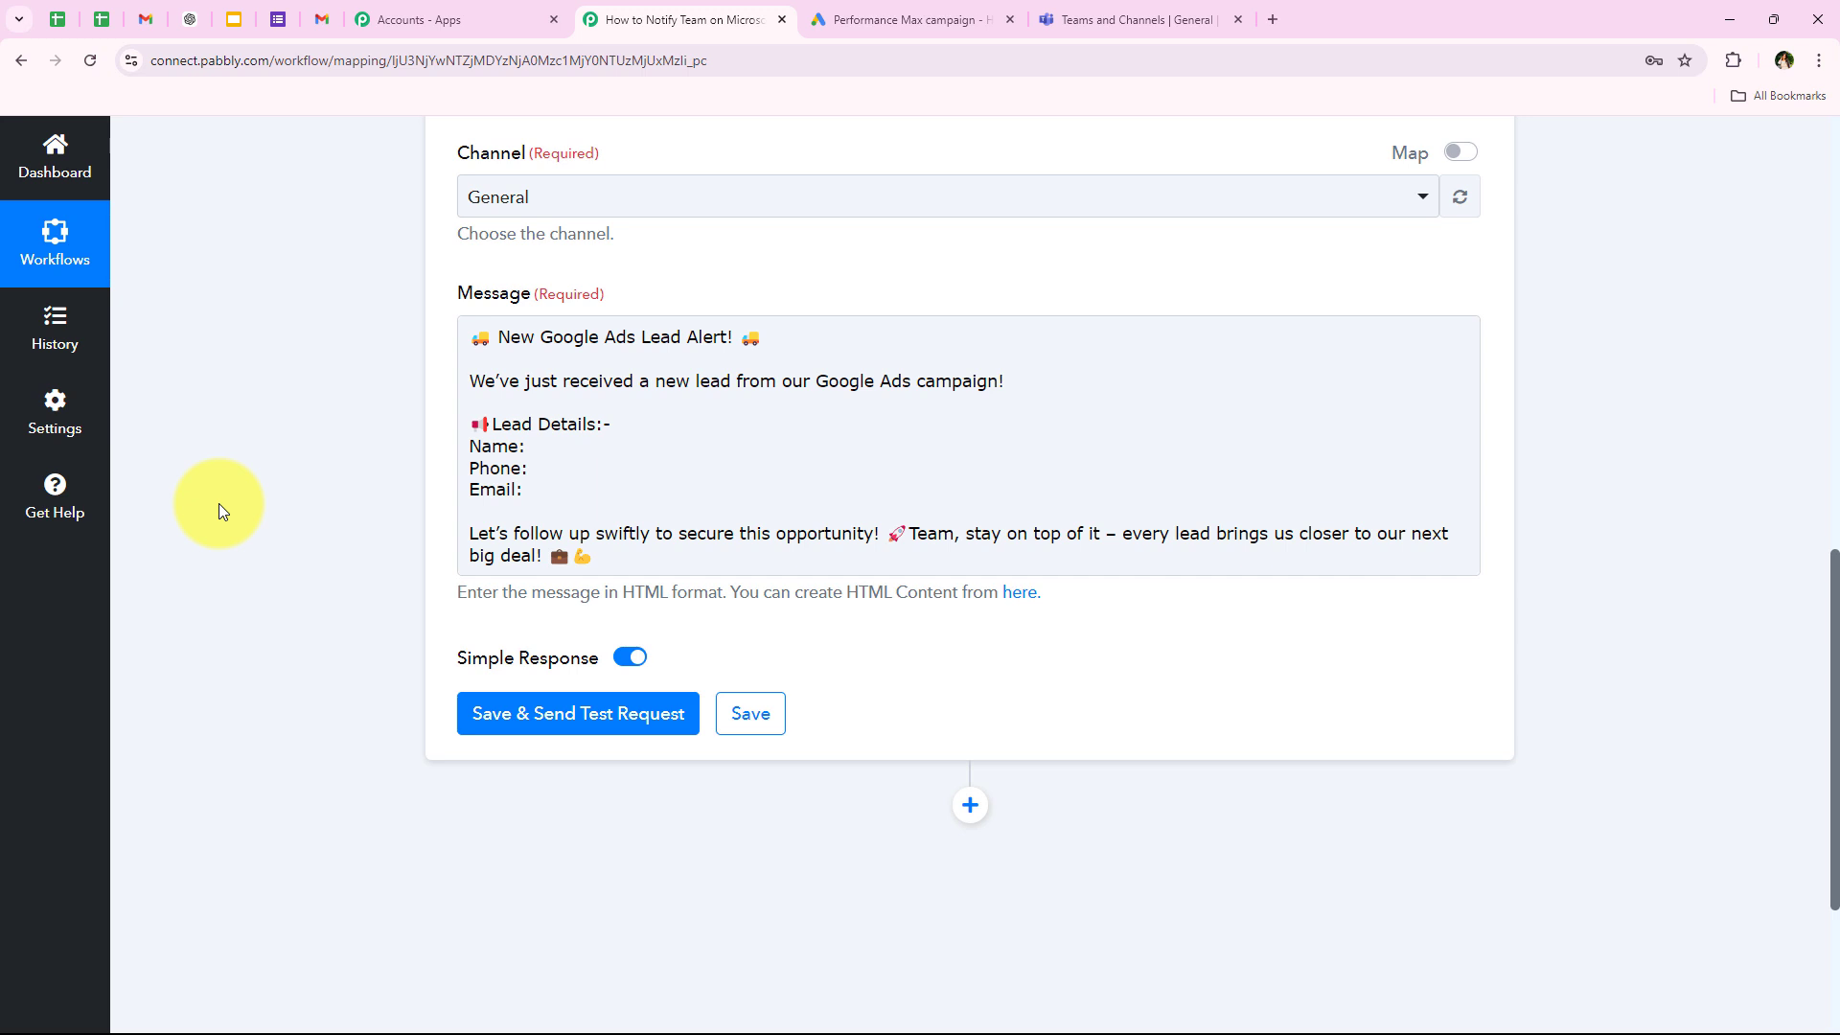
left_click(558, 443)
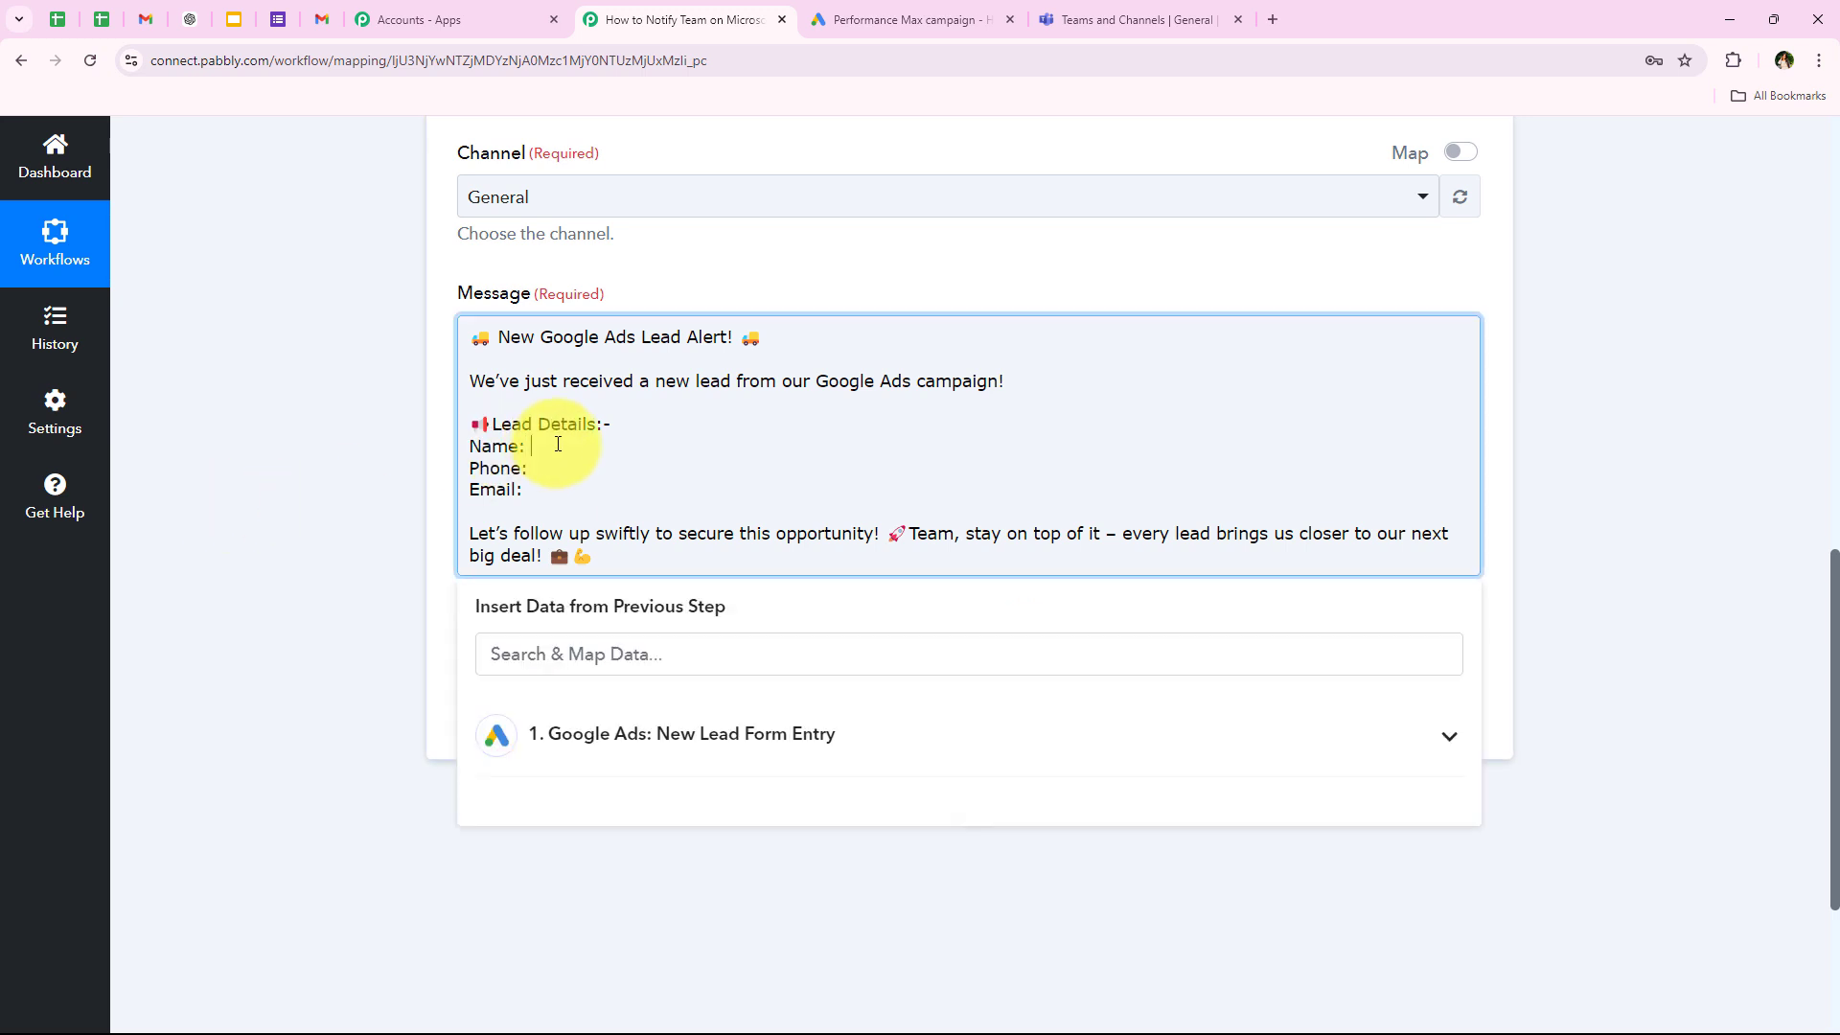
scroll(309, 554, "down", 1)
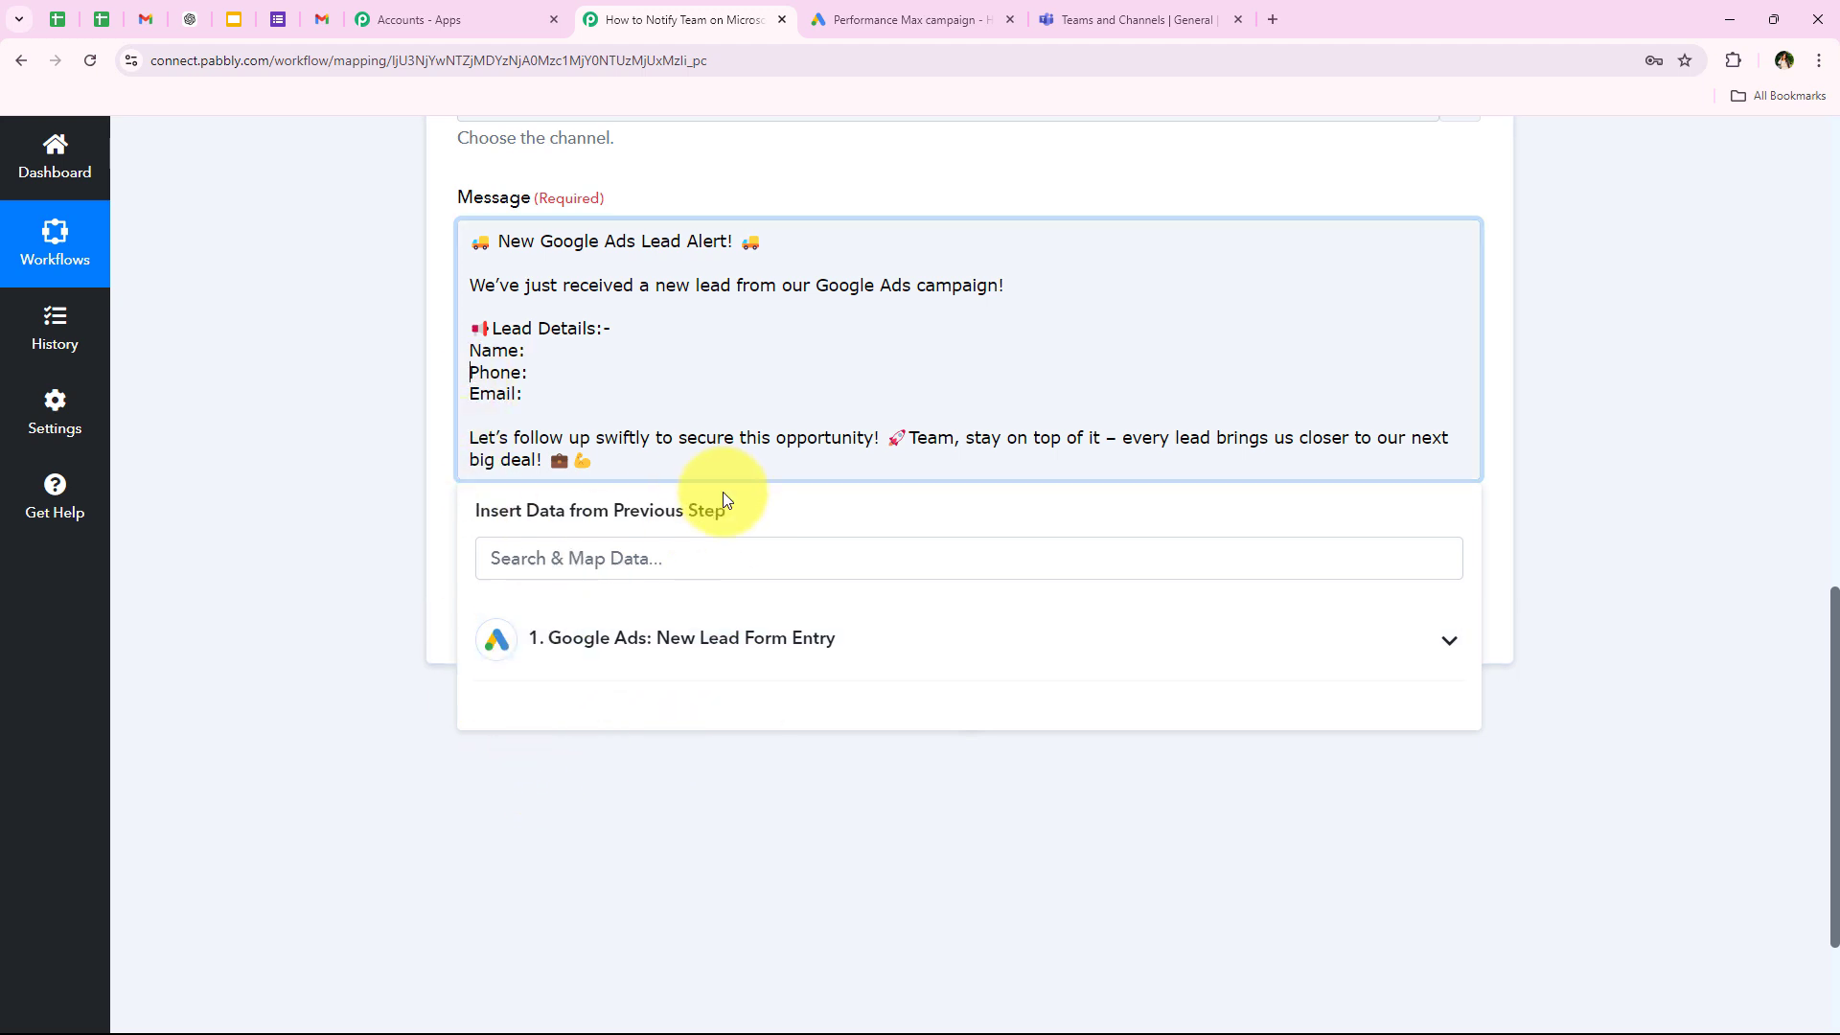
key("Delete")
key("Return")
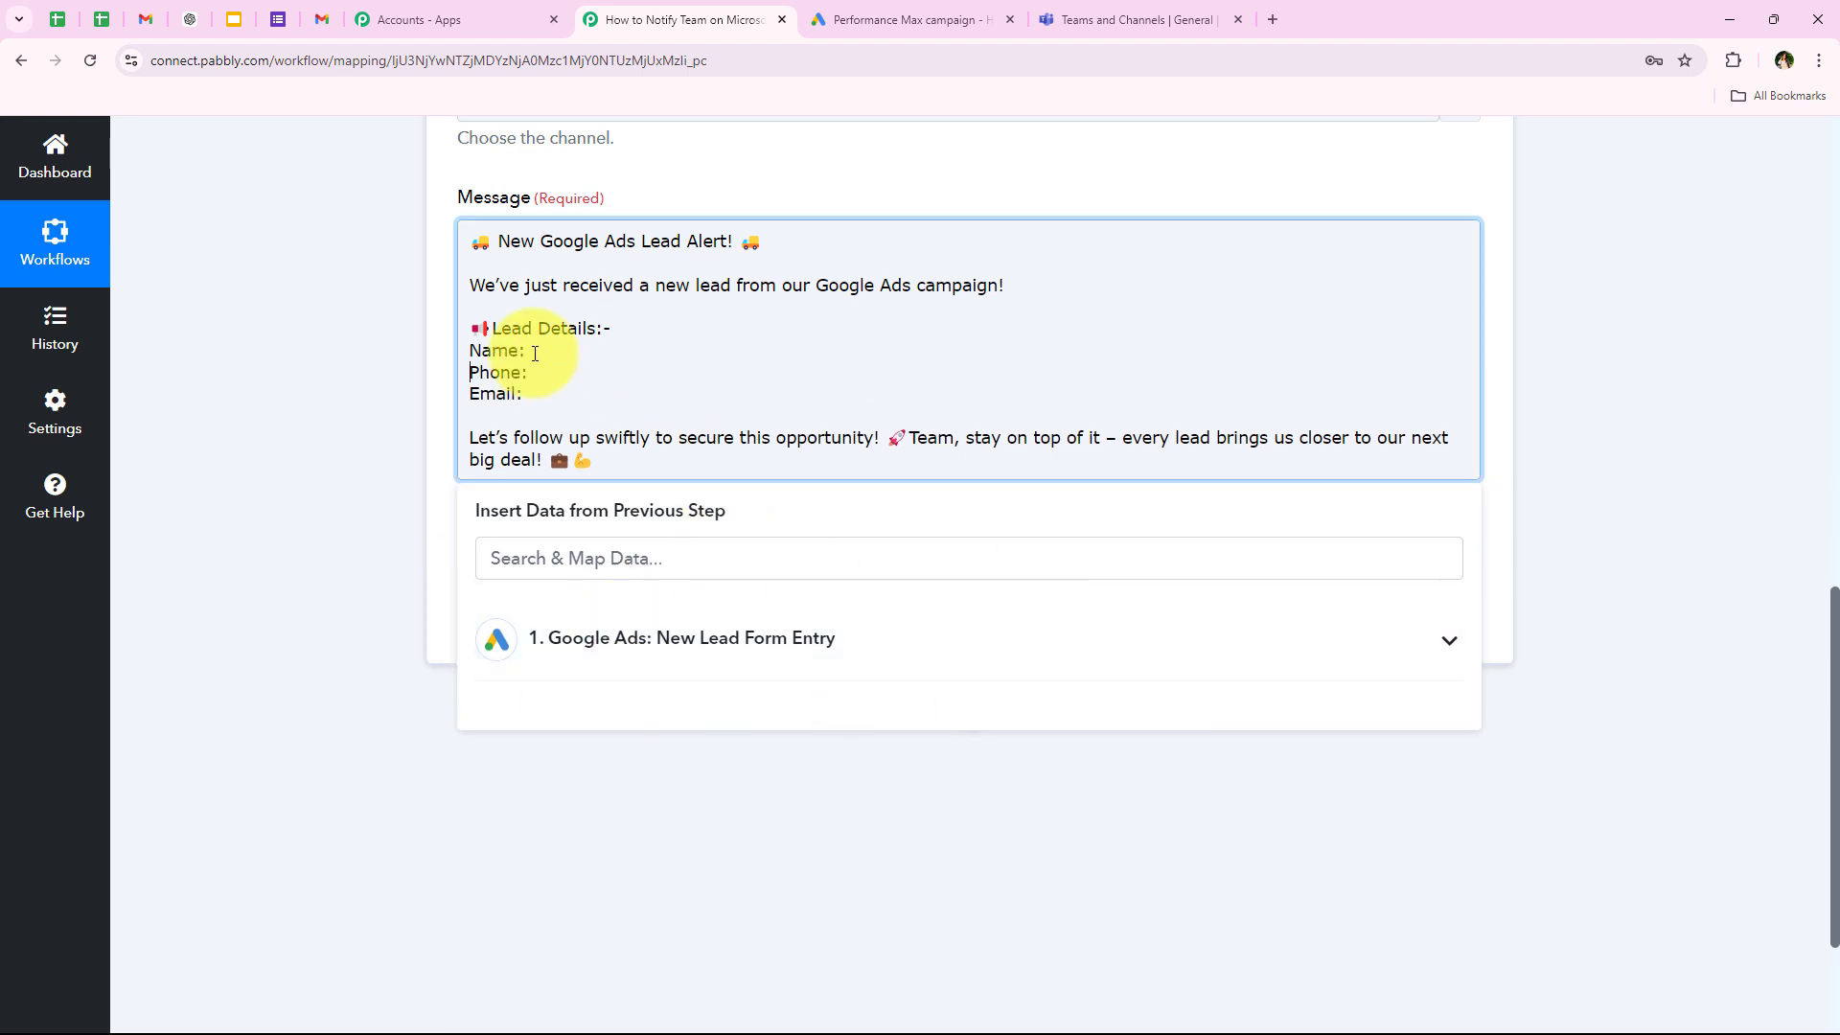
Remove the placeholder word 'Demo' after 'Name:' in the message.
left_click(488, 602)
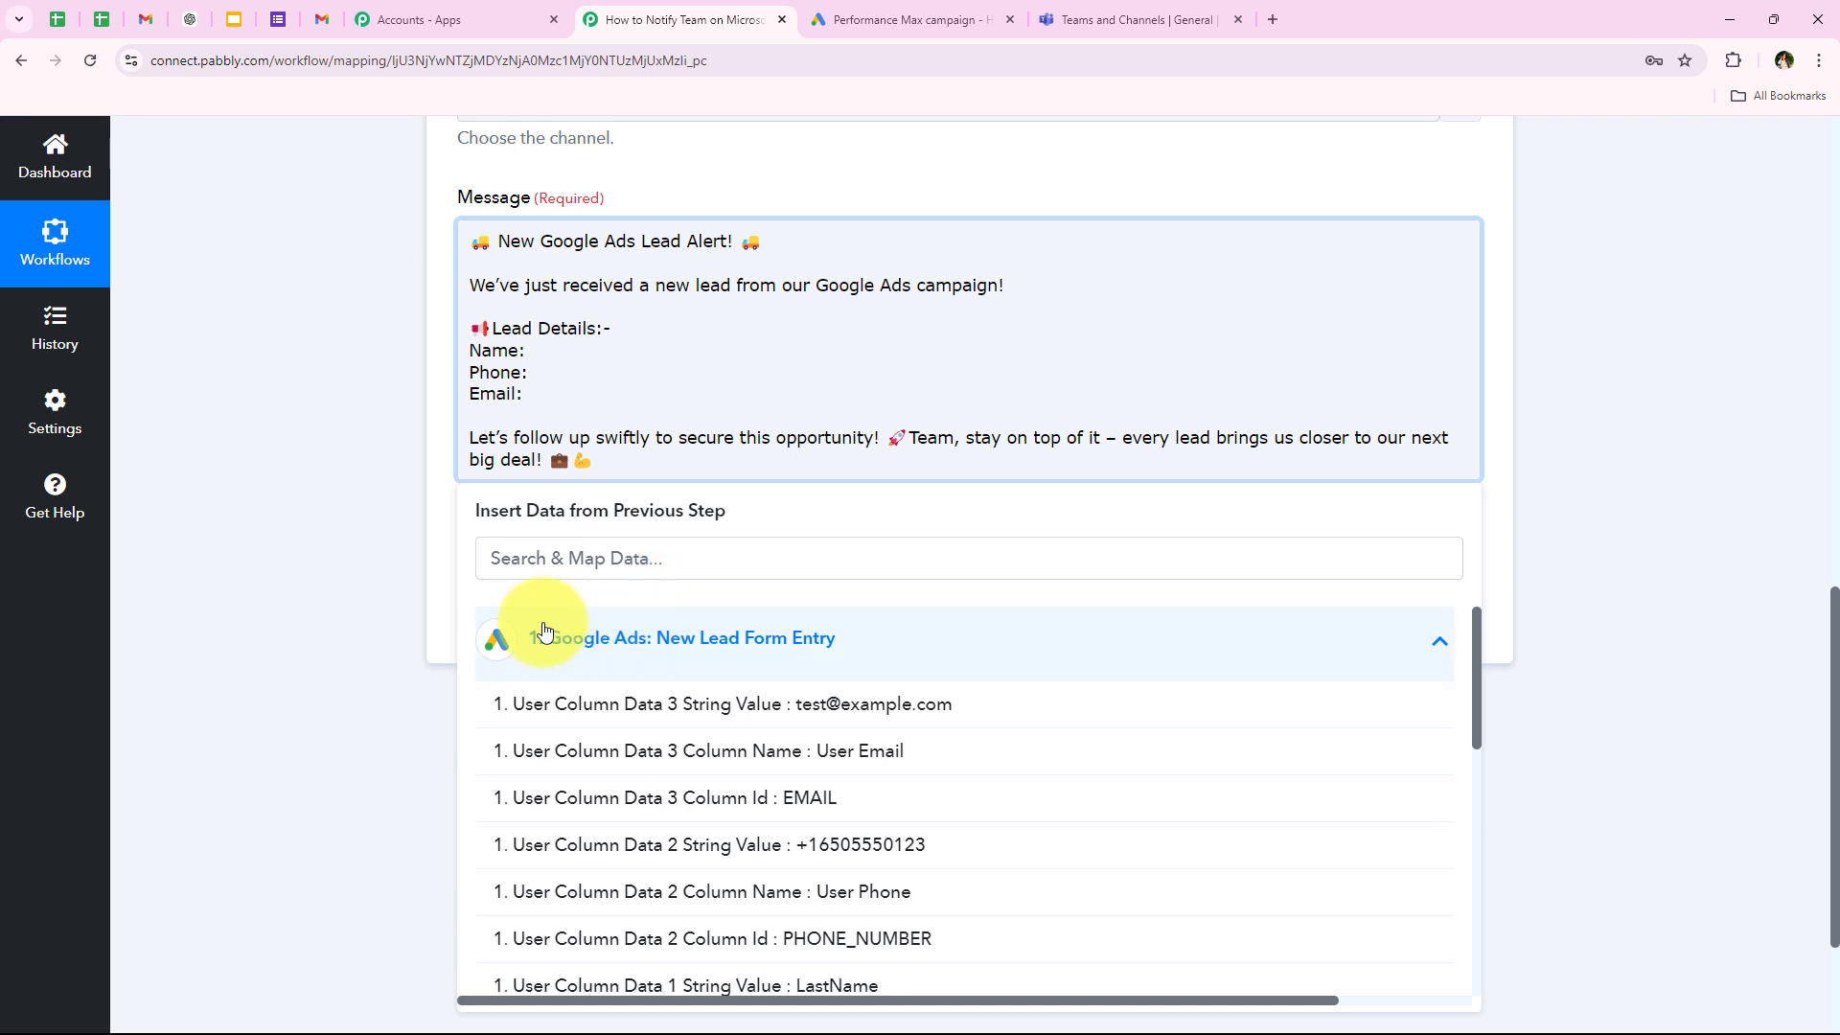
left_click(518, 636)
scroll(269, 643, "down", 1)
left_click(493, 548)
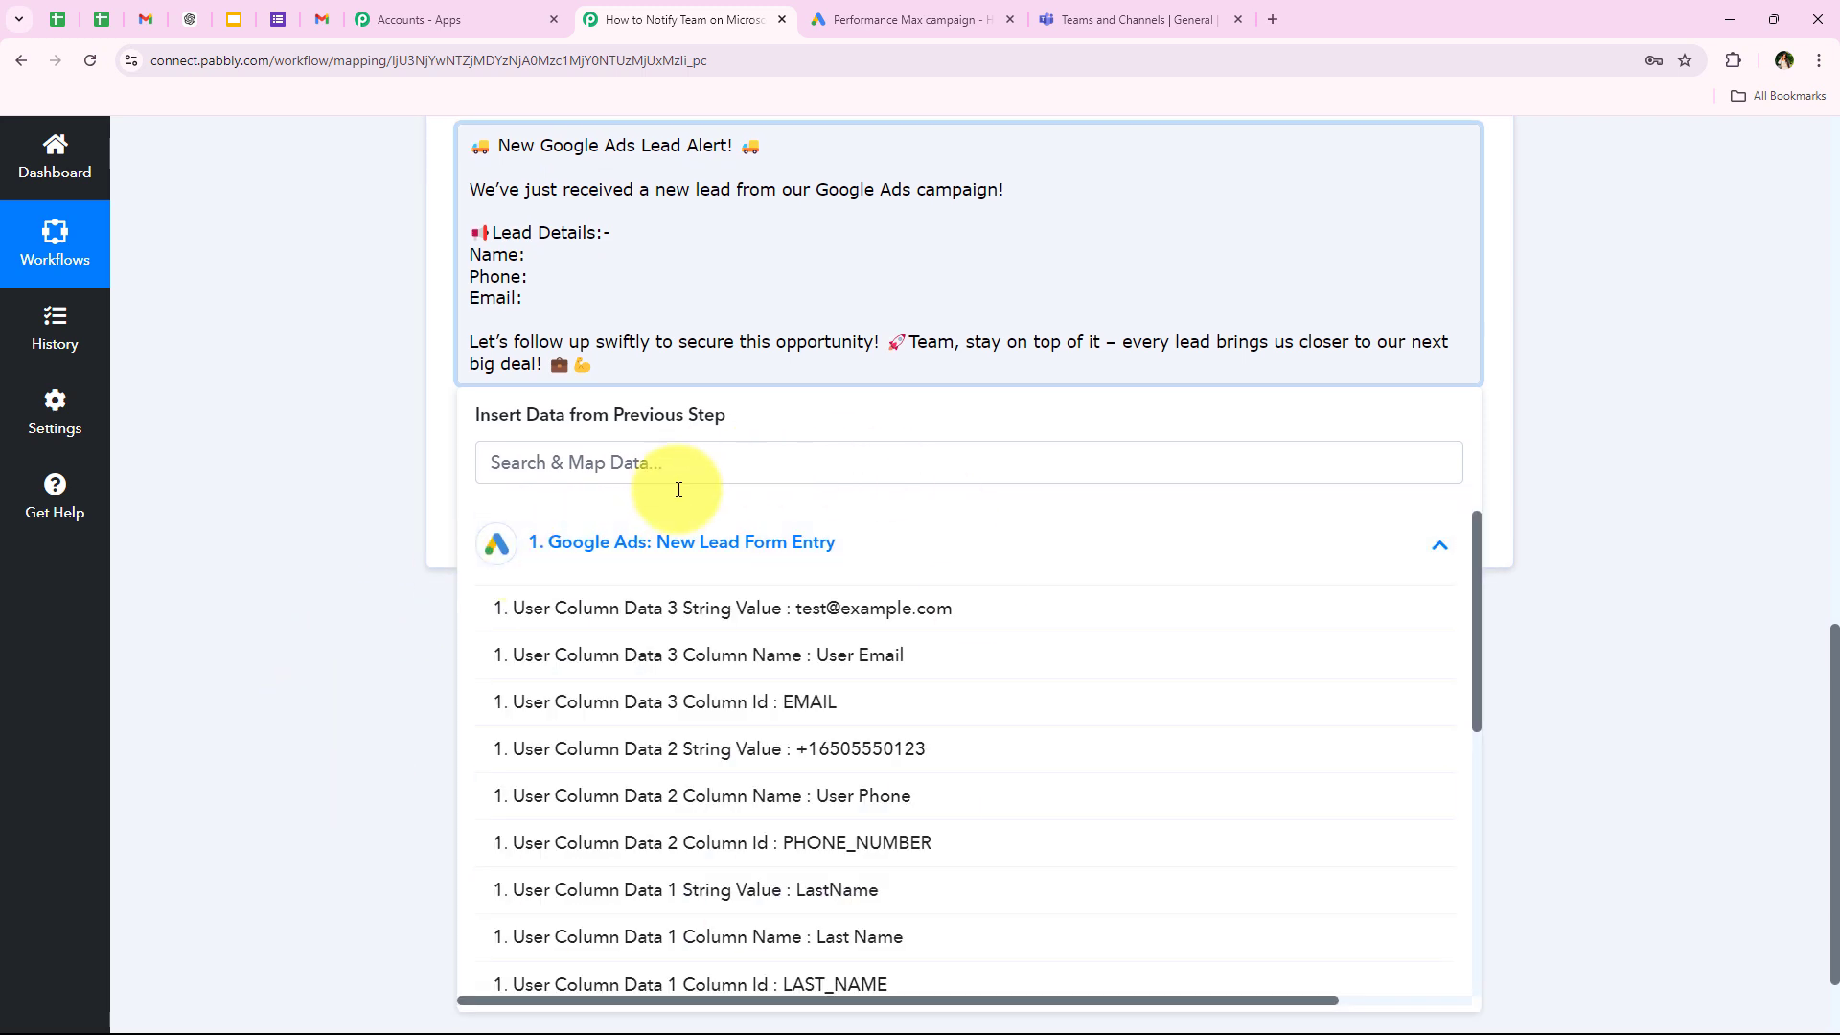
left_click(537, 543)
scroll(345, 504, "up", 1)
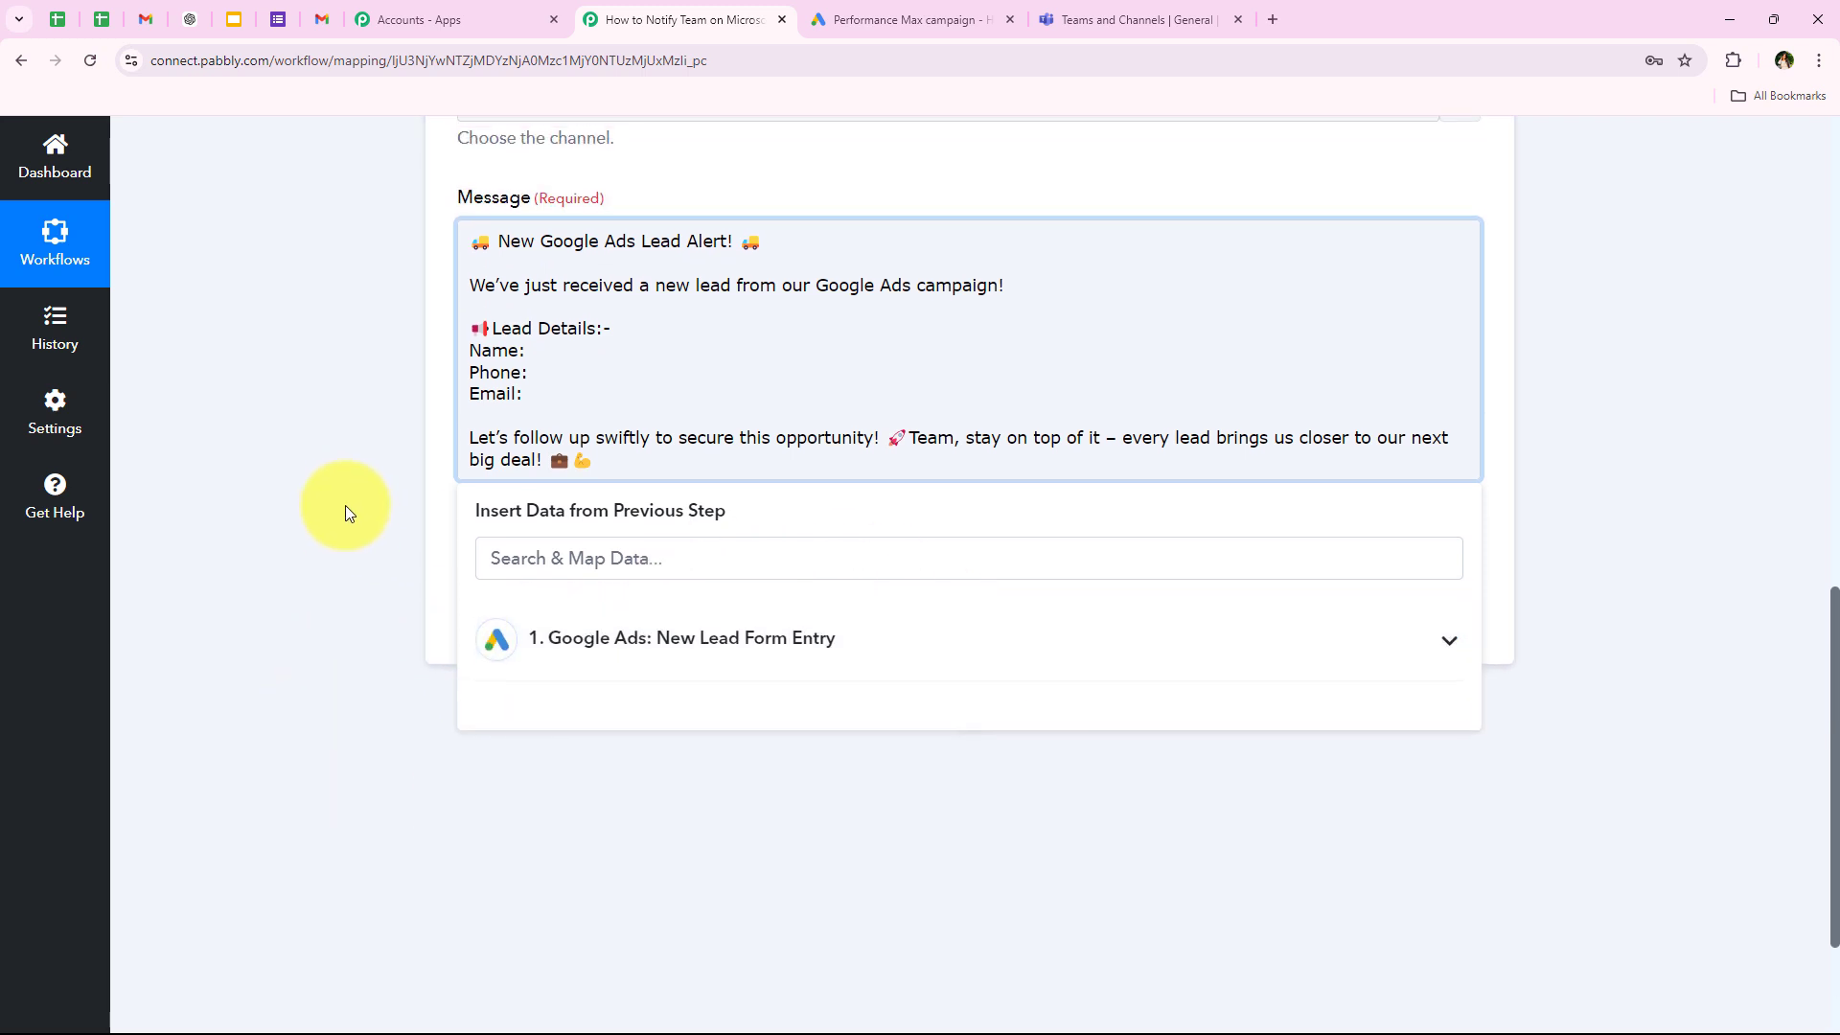
left_click(550, 351)
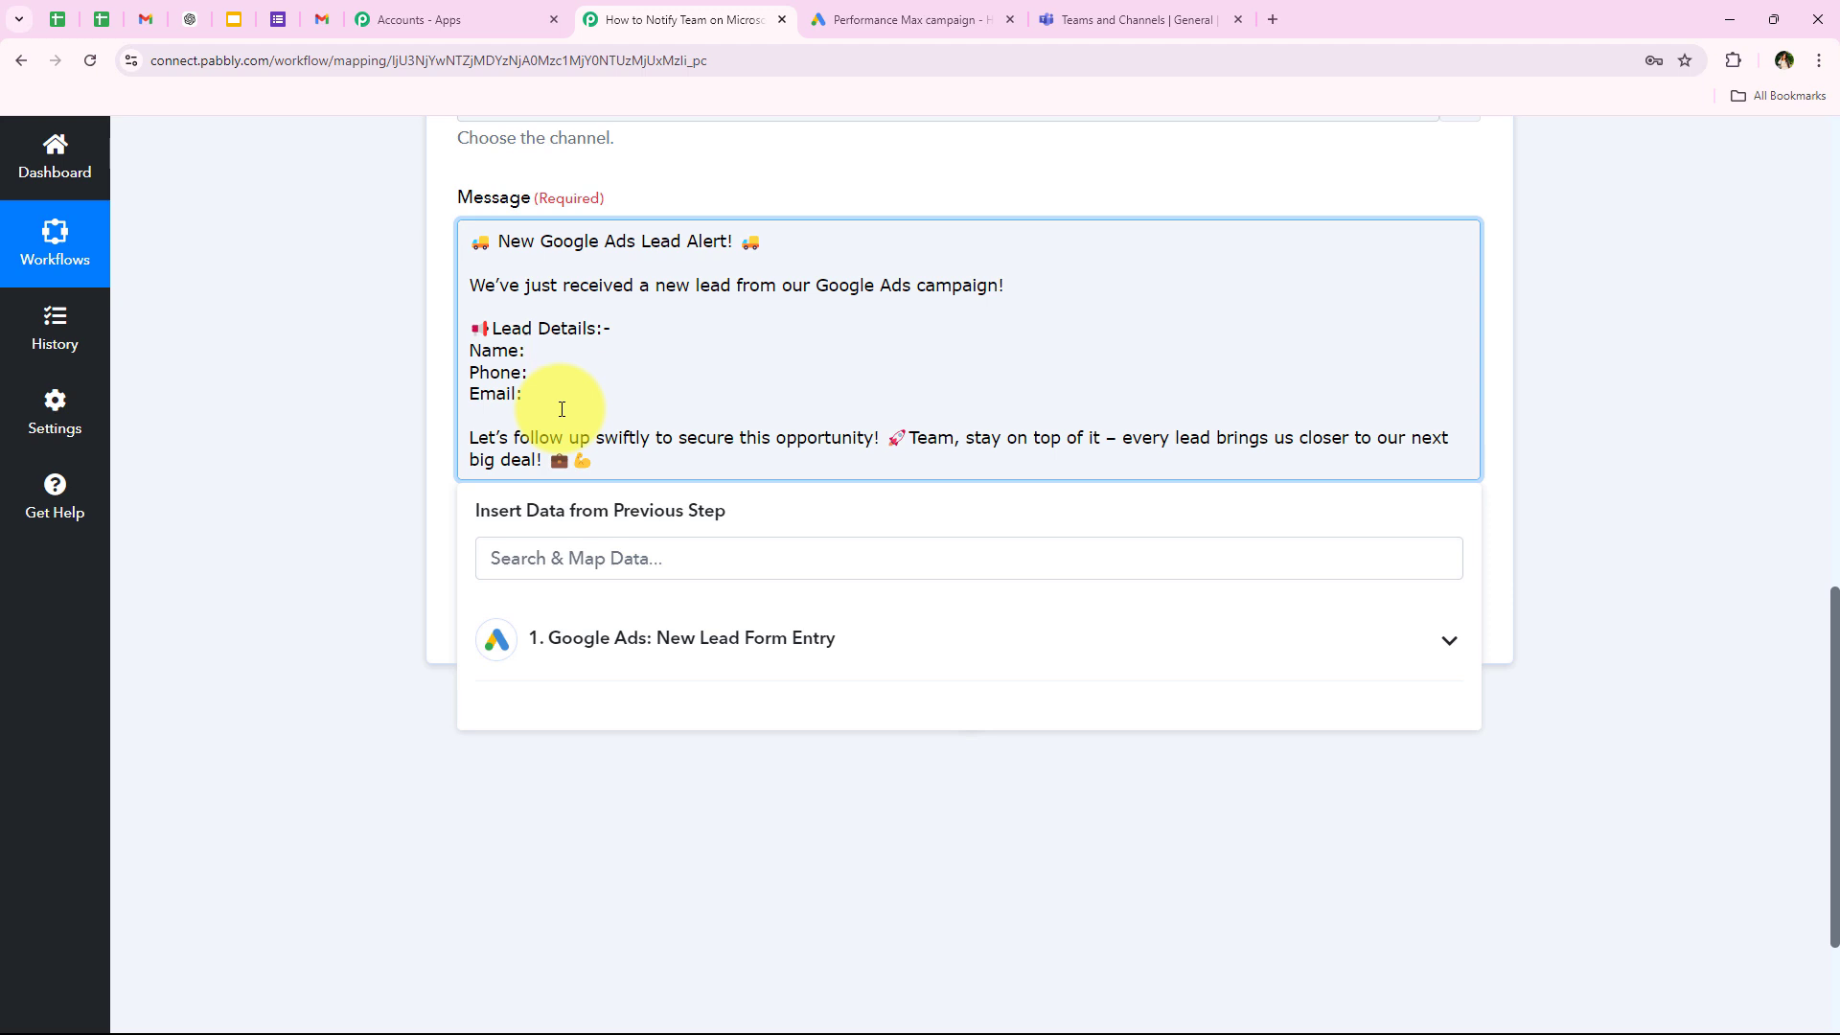
type("Demo")
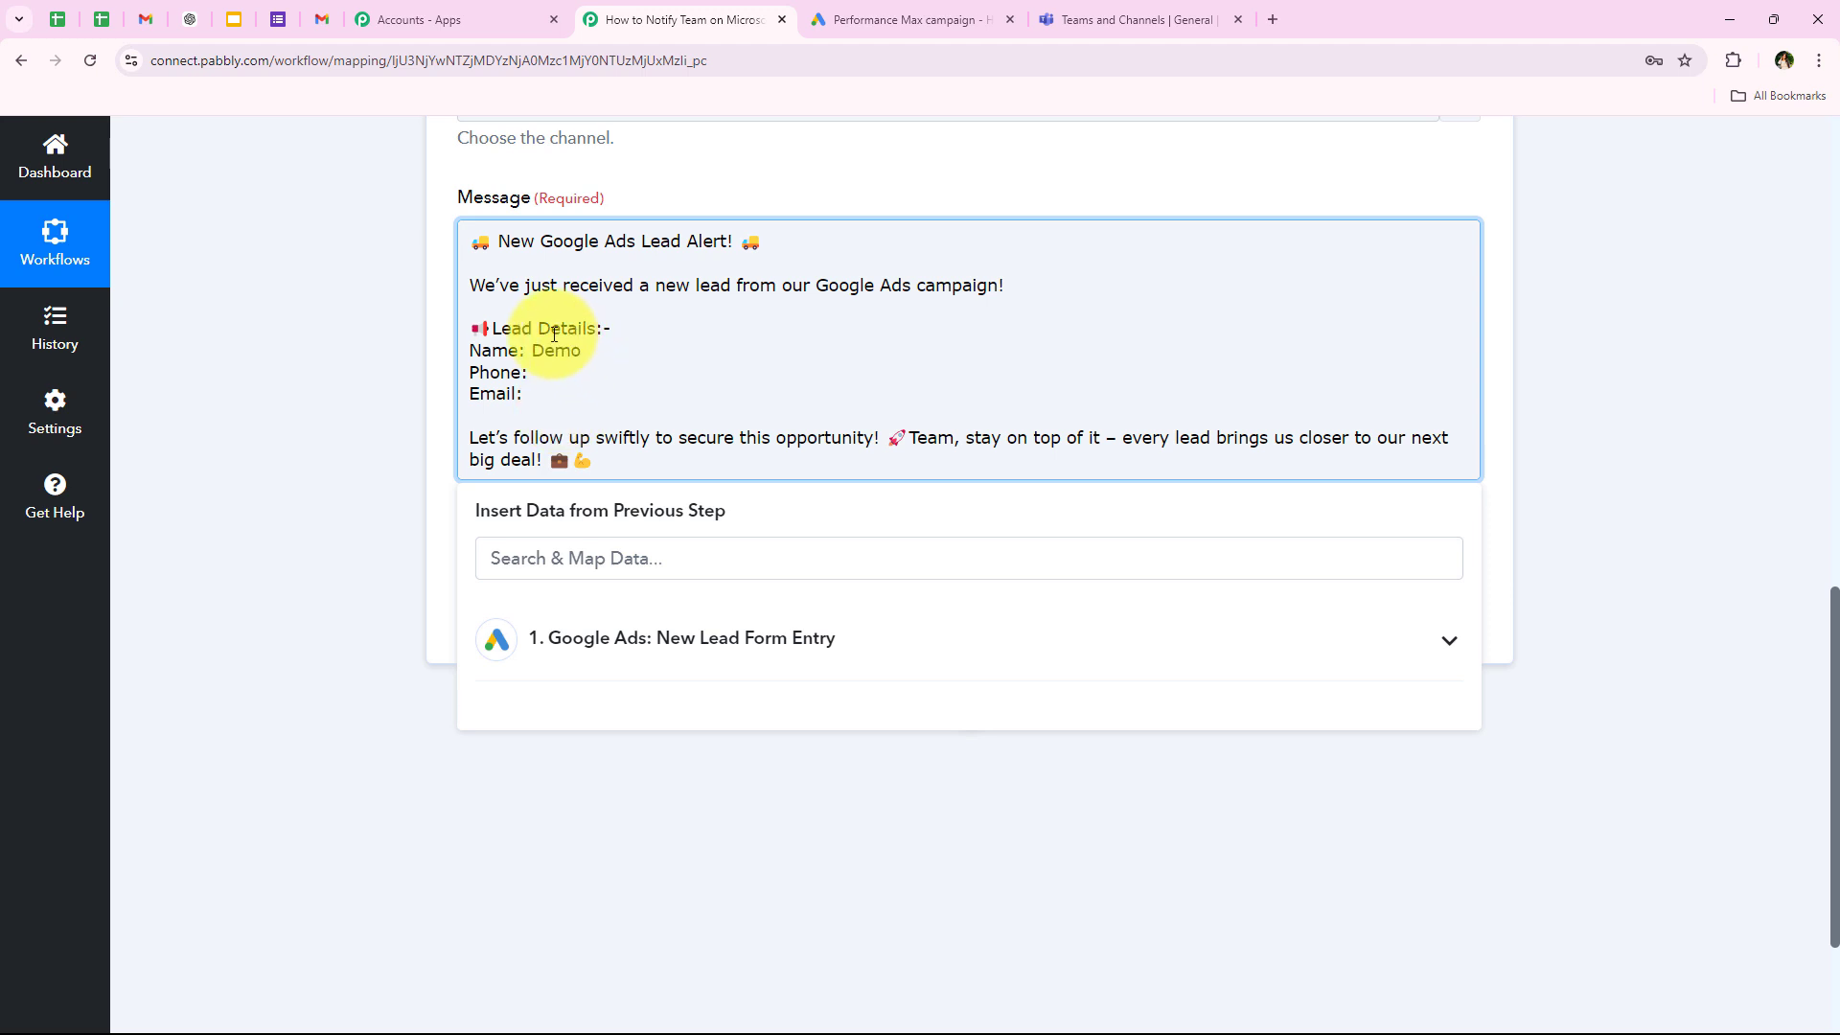
double_click(556, 351)
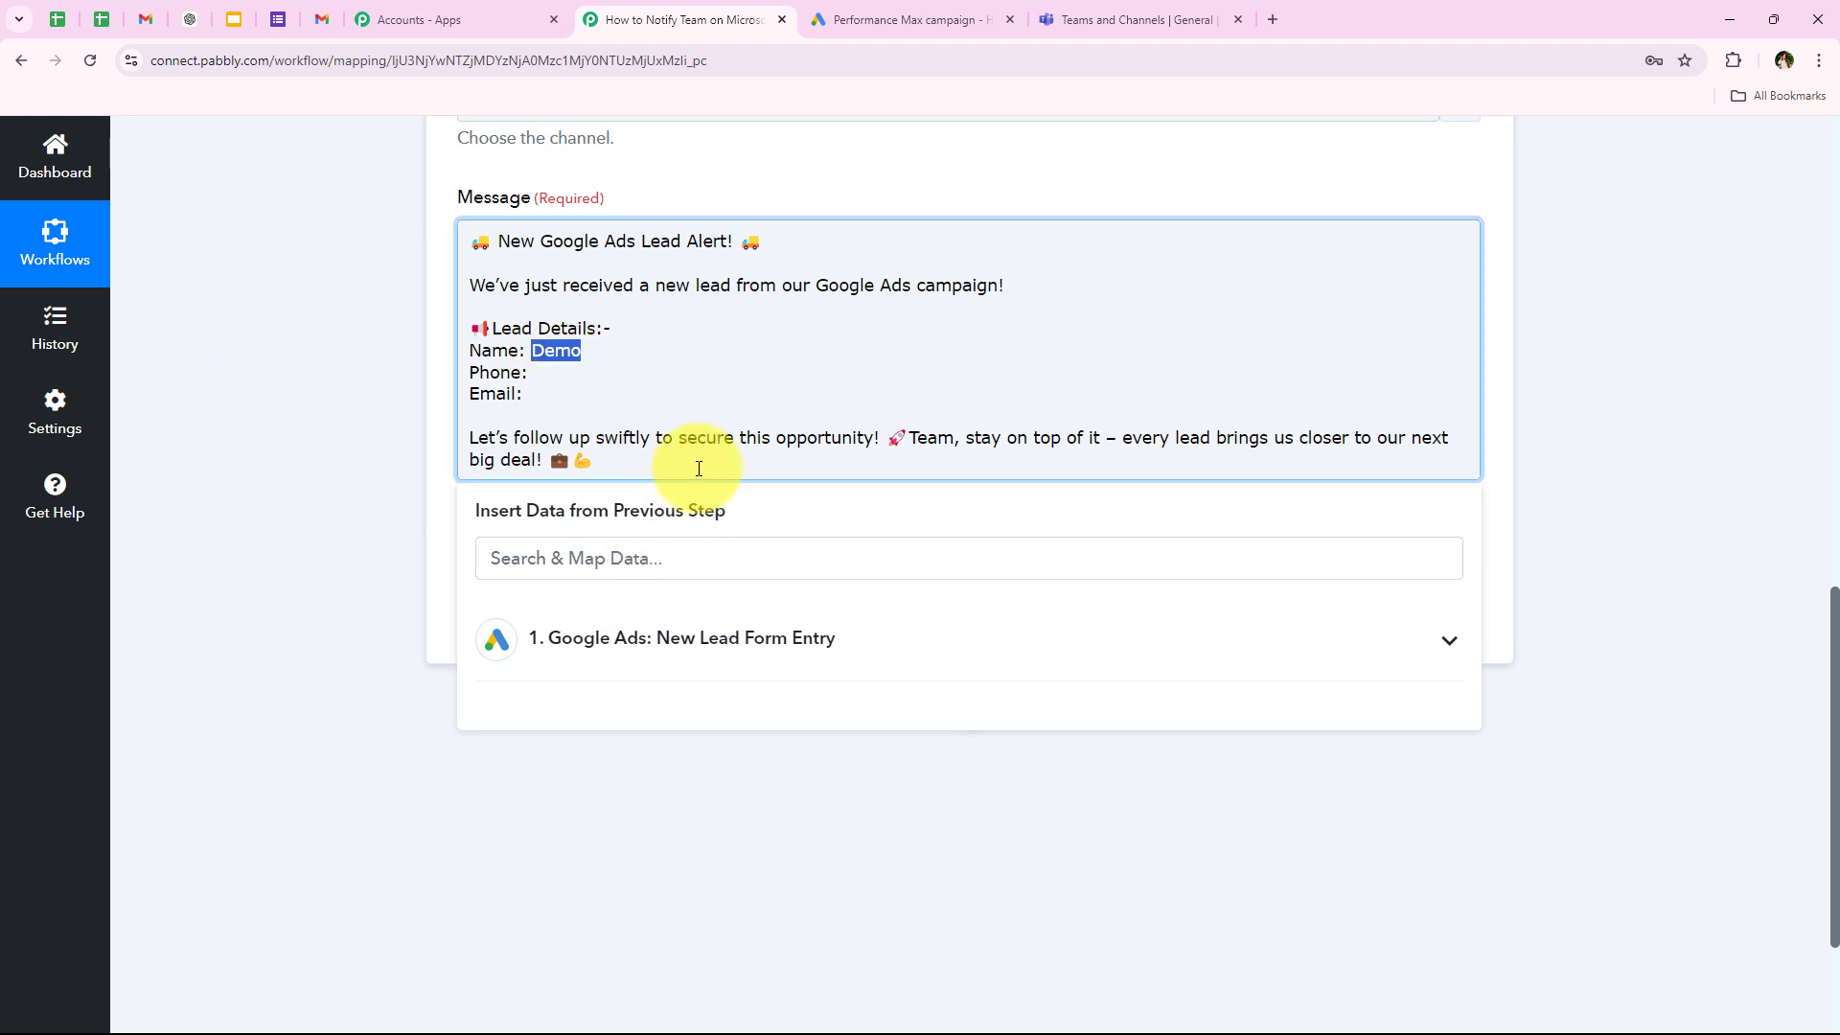
key("BackSpace")
Map the Google Ads lead's first name and last name after 'Name:'.
left_click(678, 633)
scroll(862, 767, "down", 5)
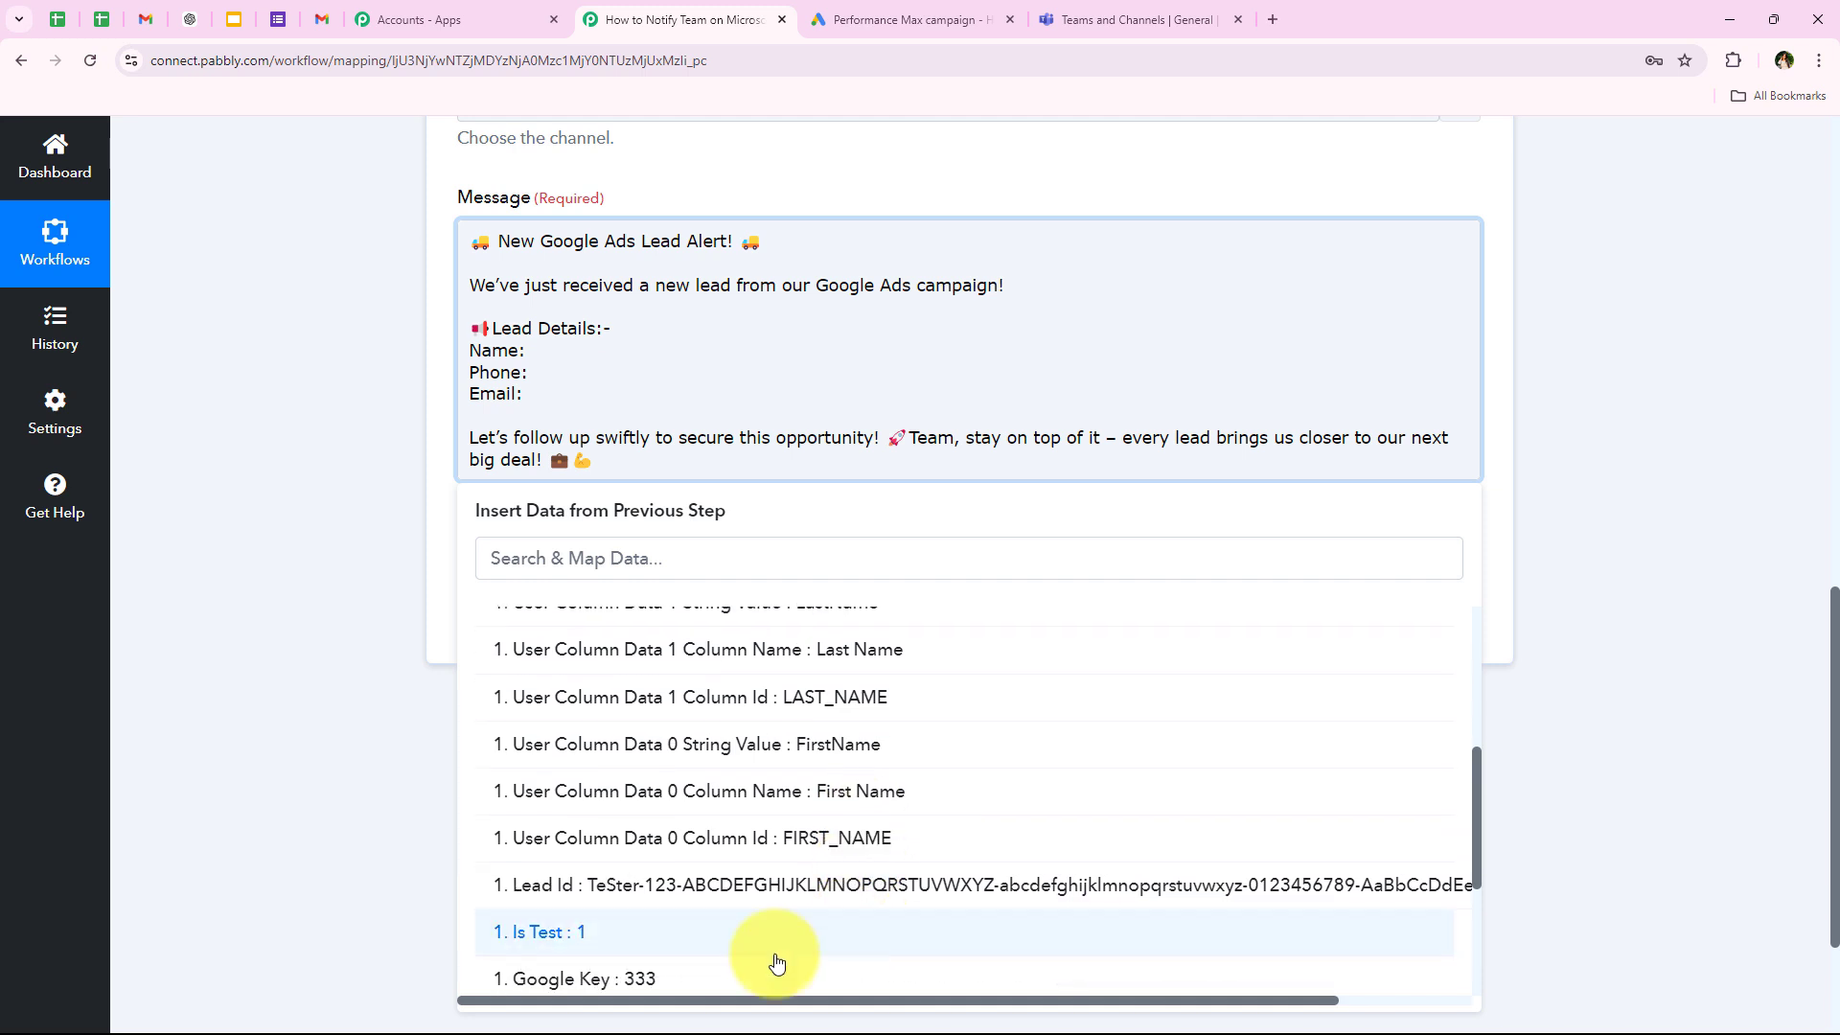
left_click(824, 754)
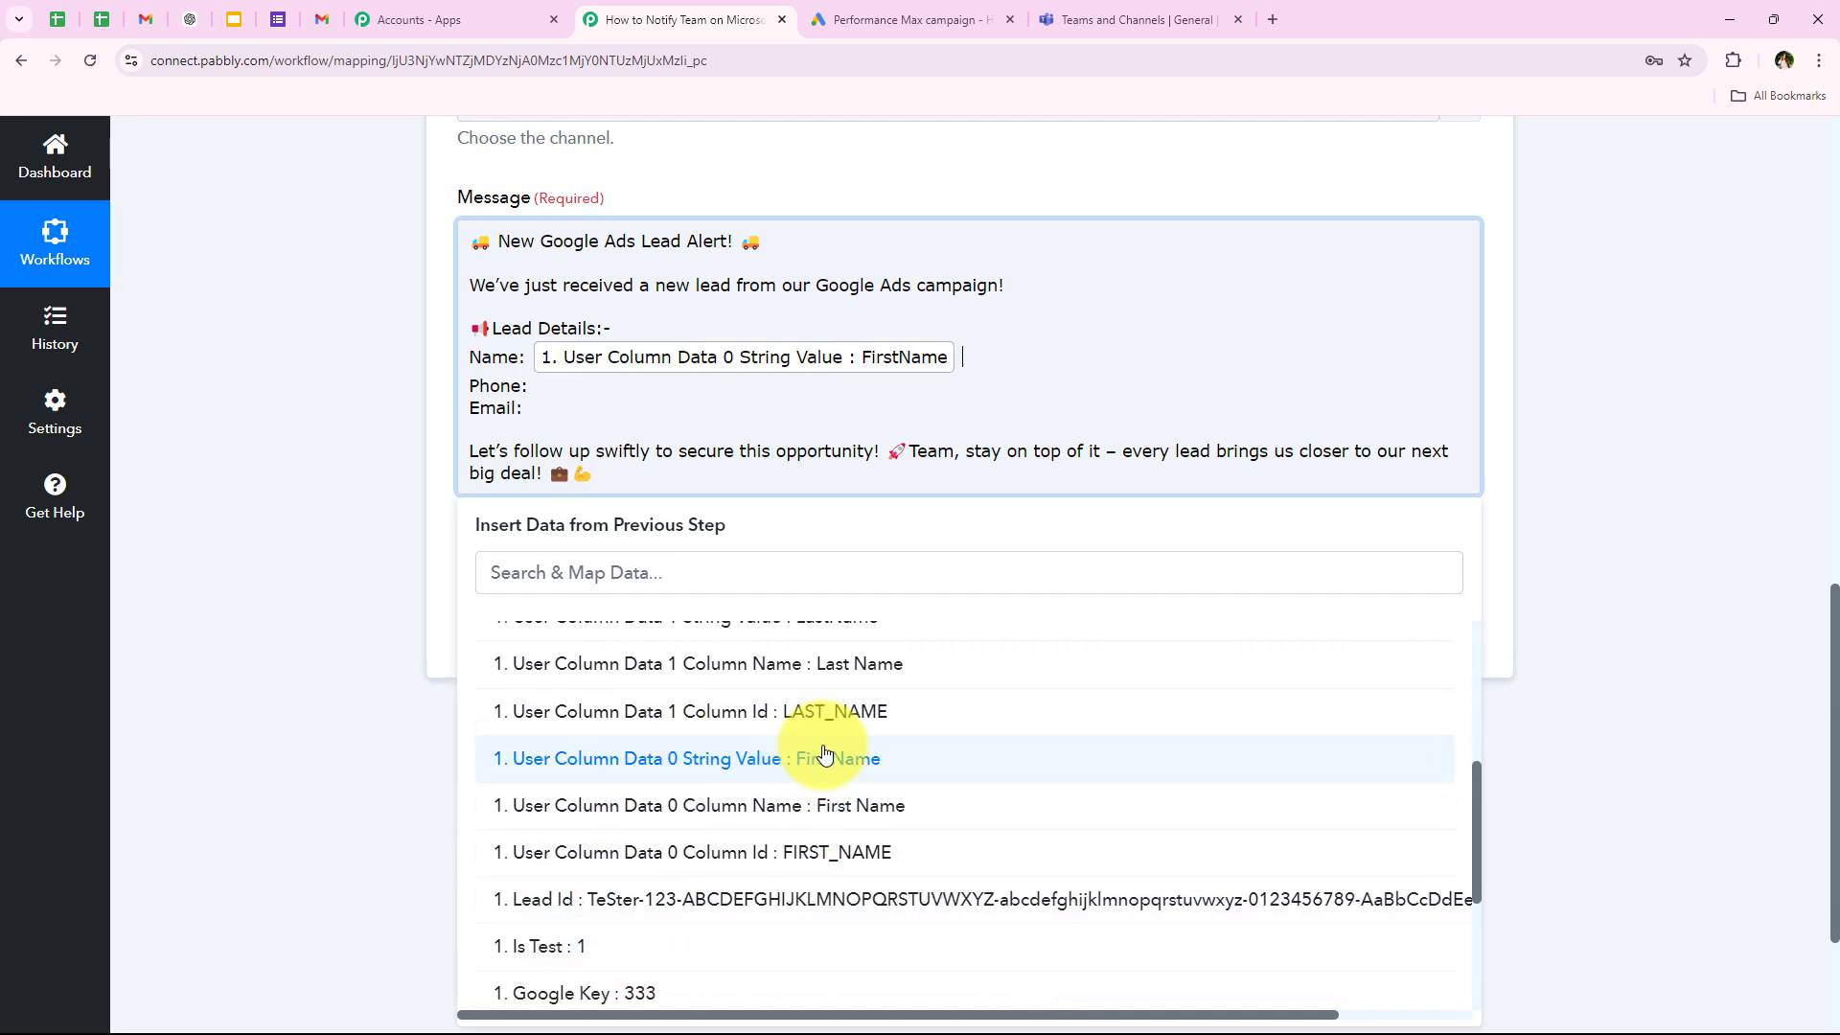
scroll(786, 752, "up", 2)
left_click(815, 808)
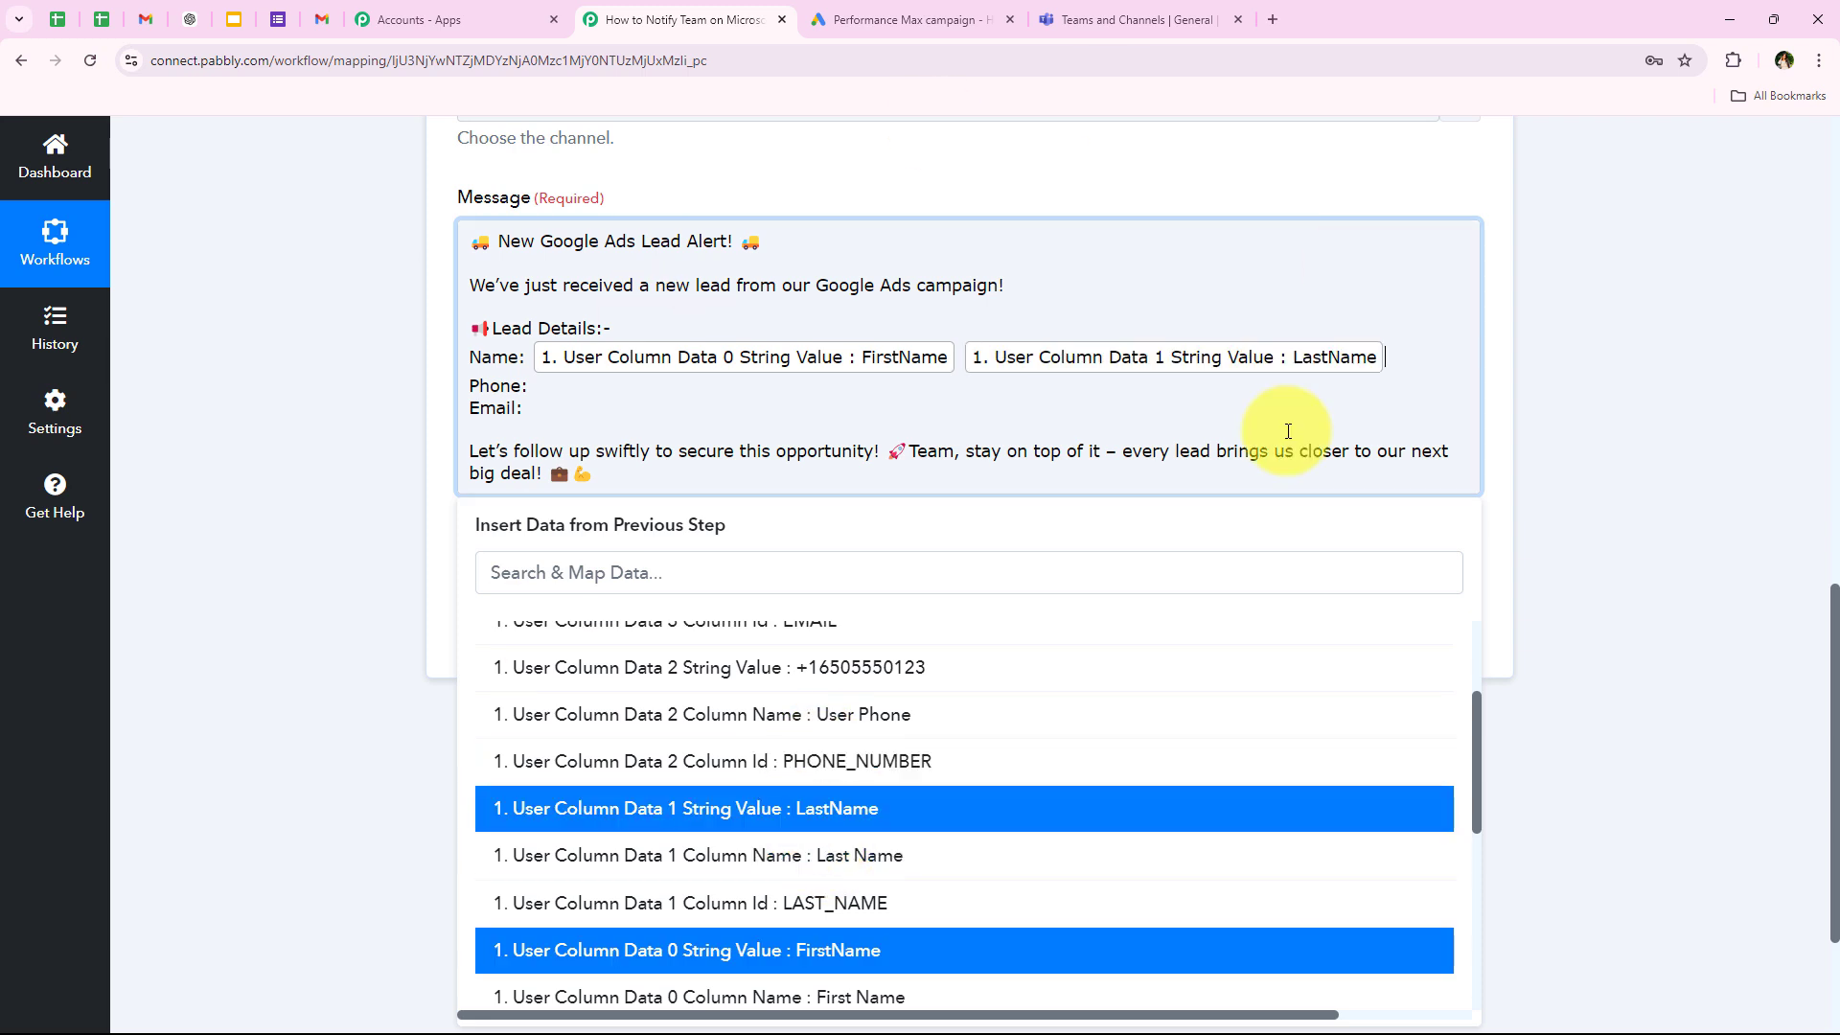
left_click(397, 436)
Map the lead's phone number after 'Phone' and email address after 'Email'.
left_click(580, 387)
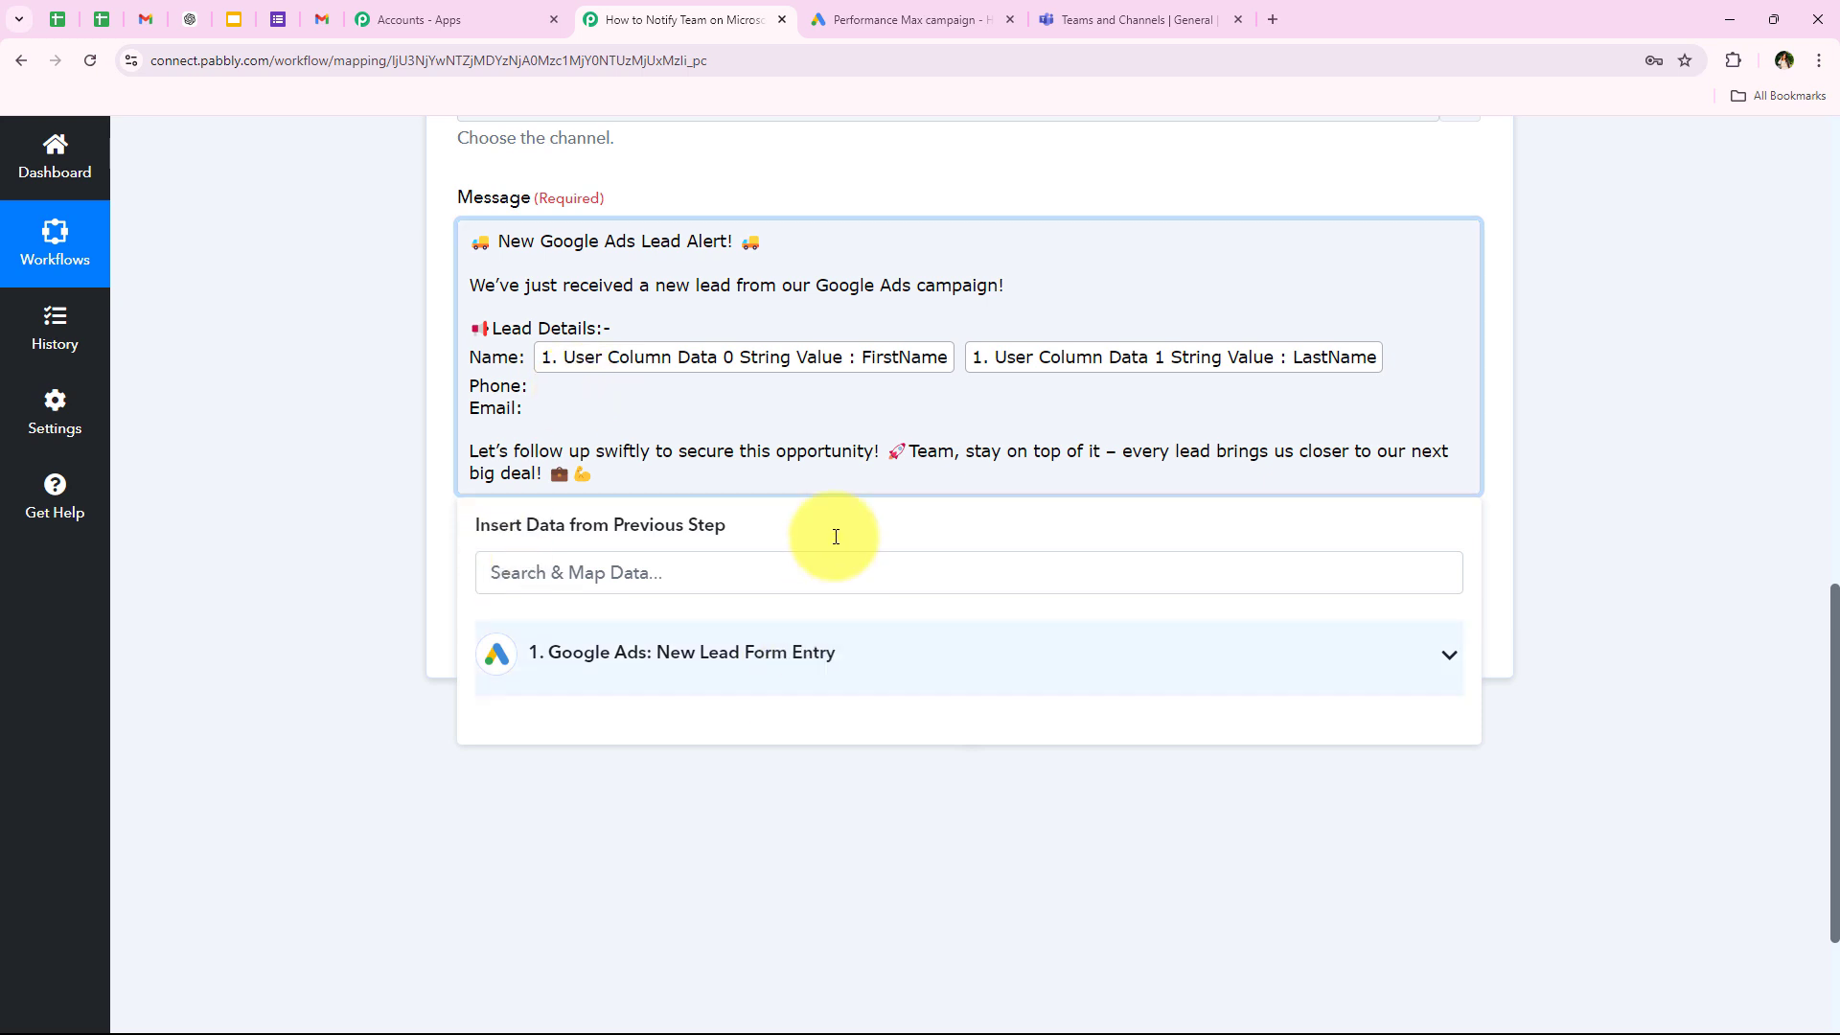
left_click(632, 671)
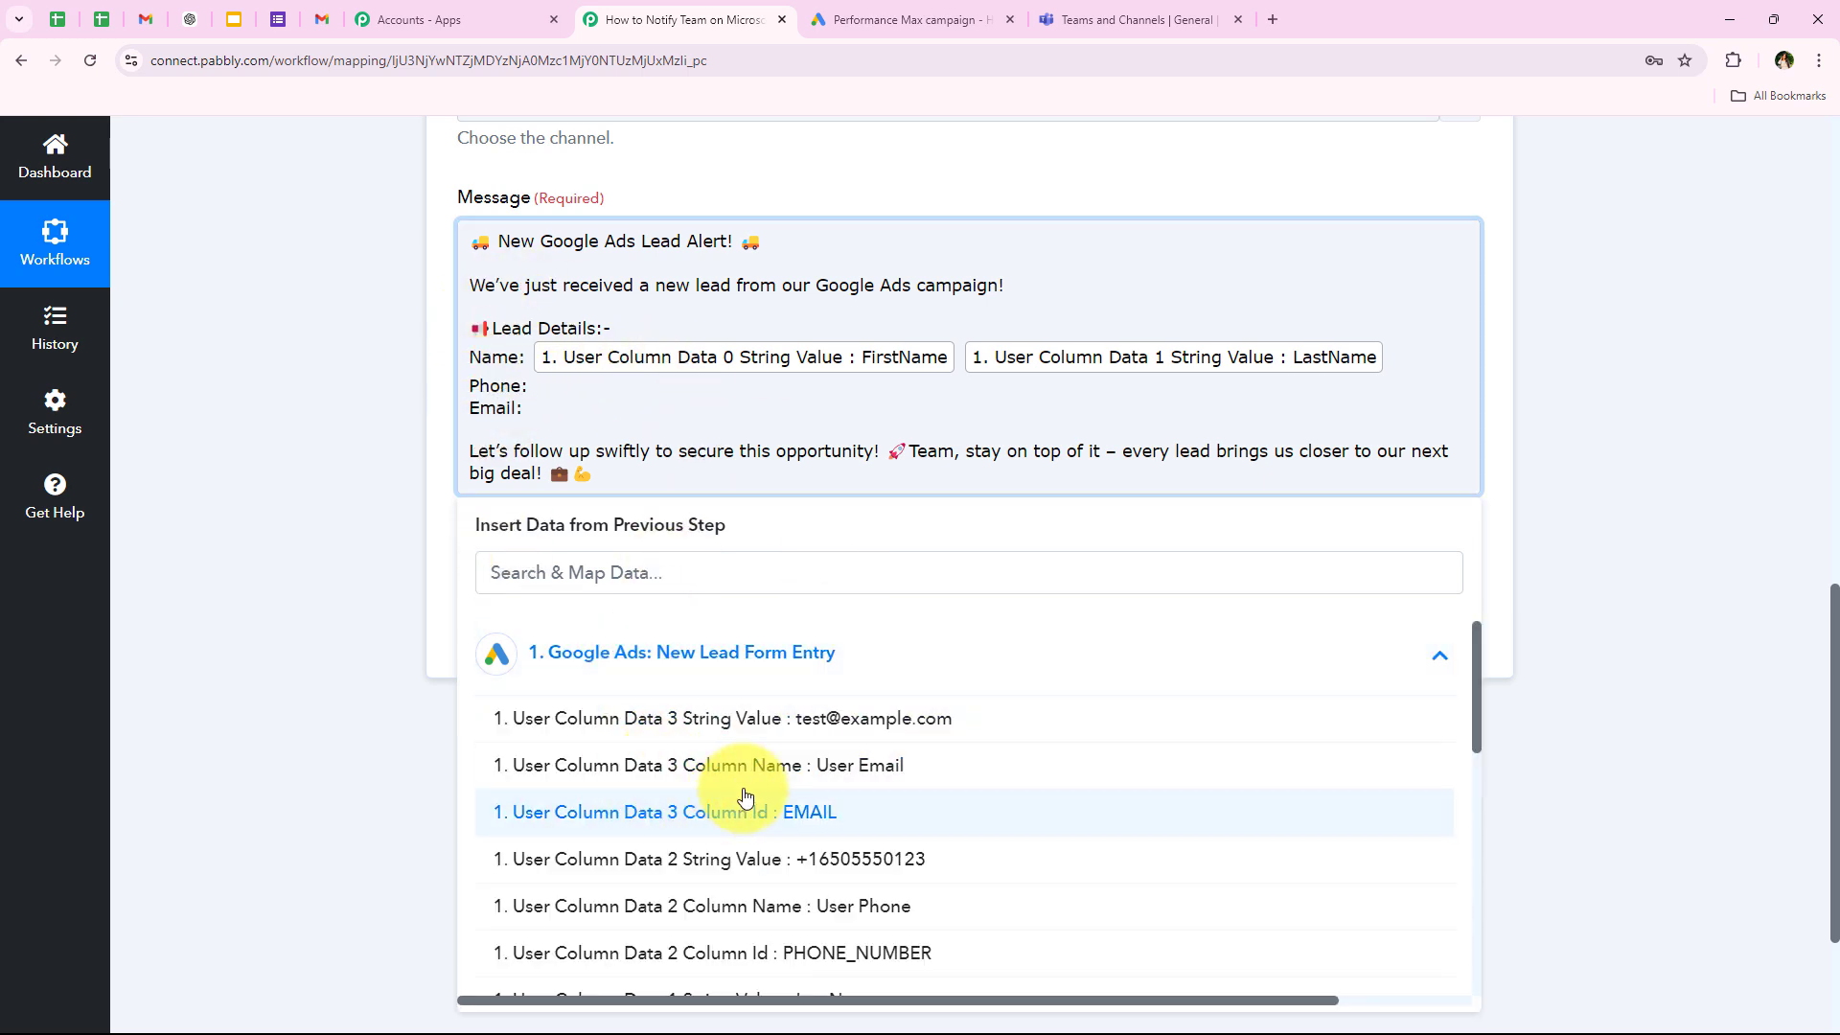
left_click(813, 859)
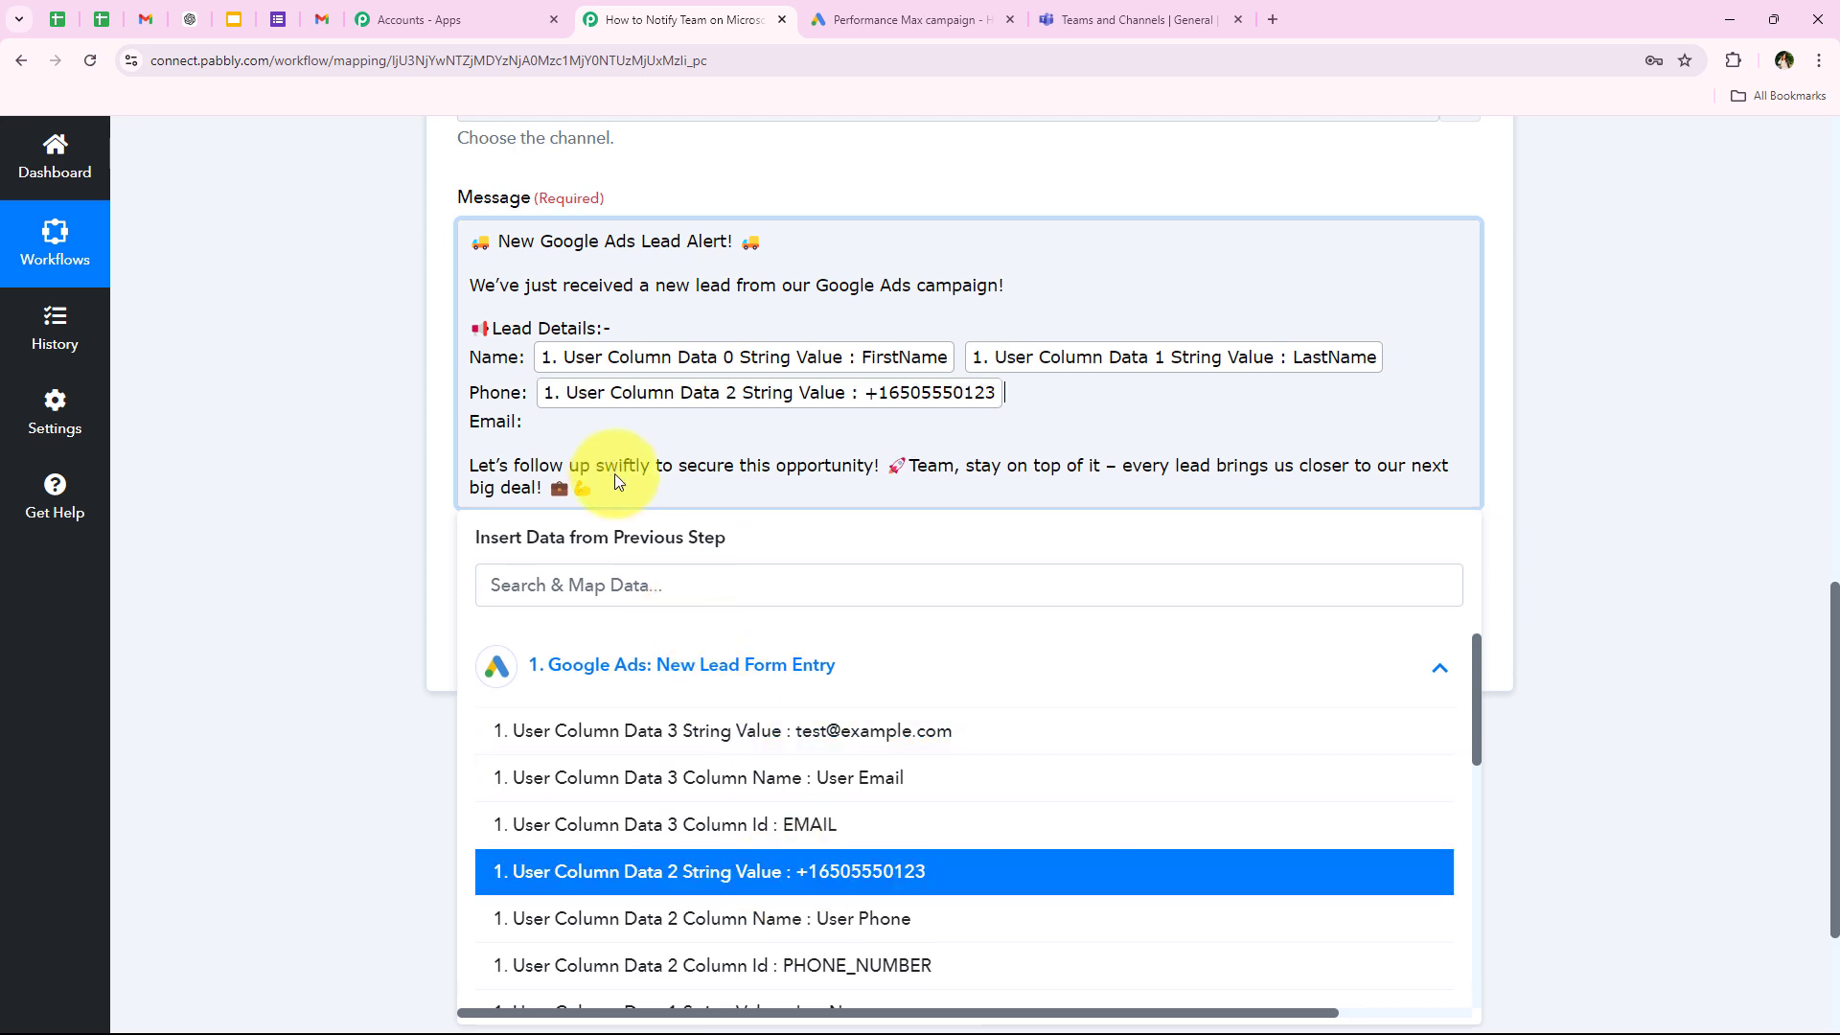
left_click(586, 423)
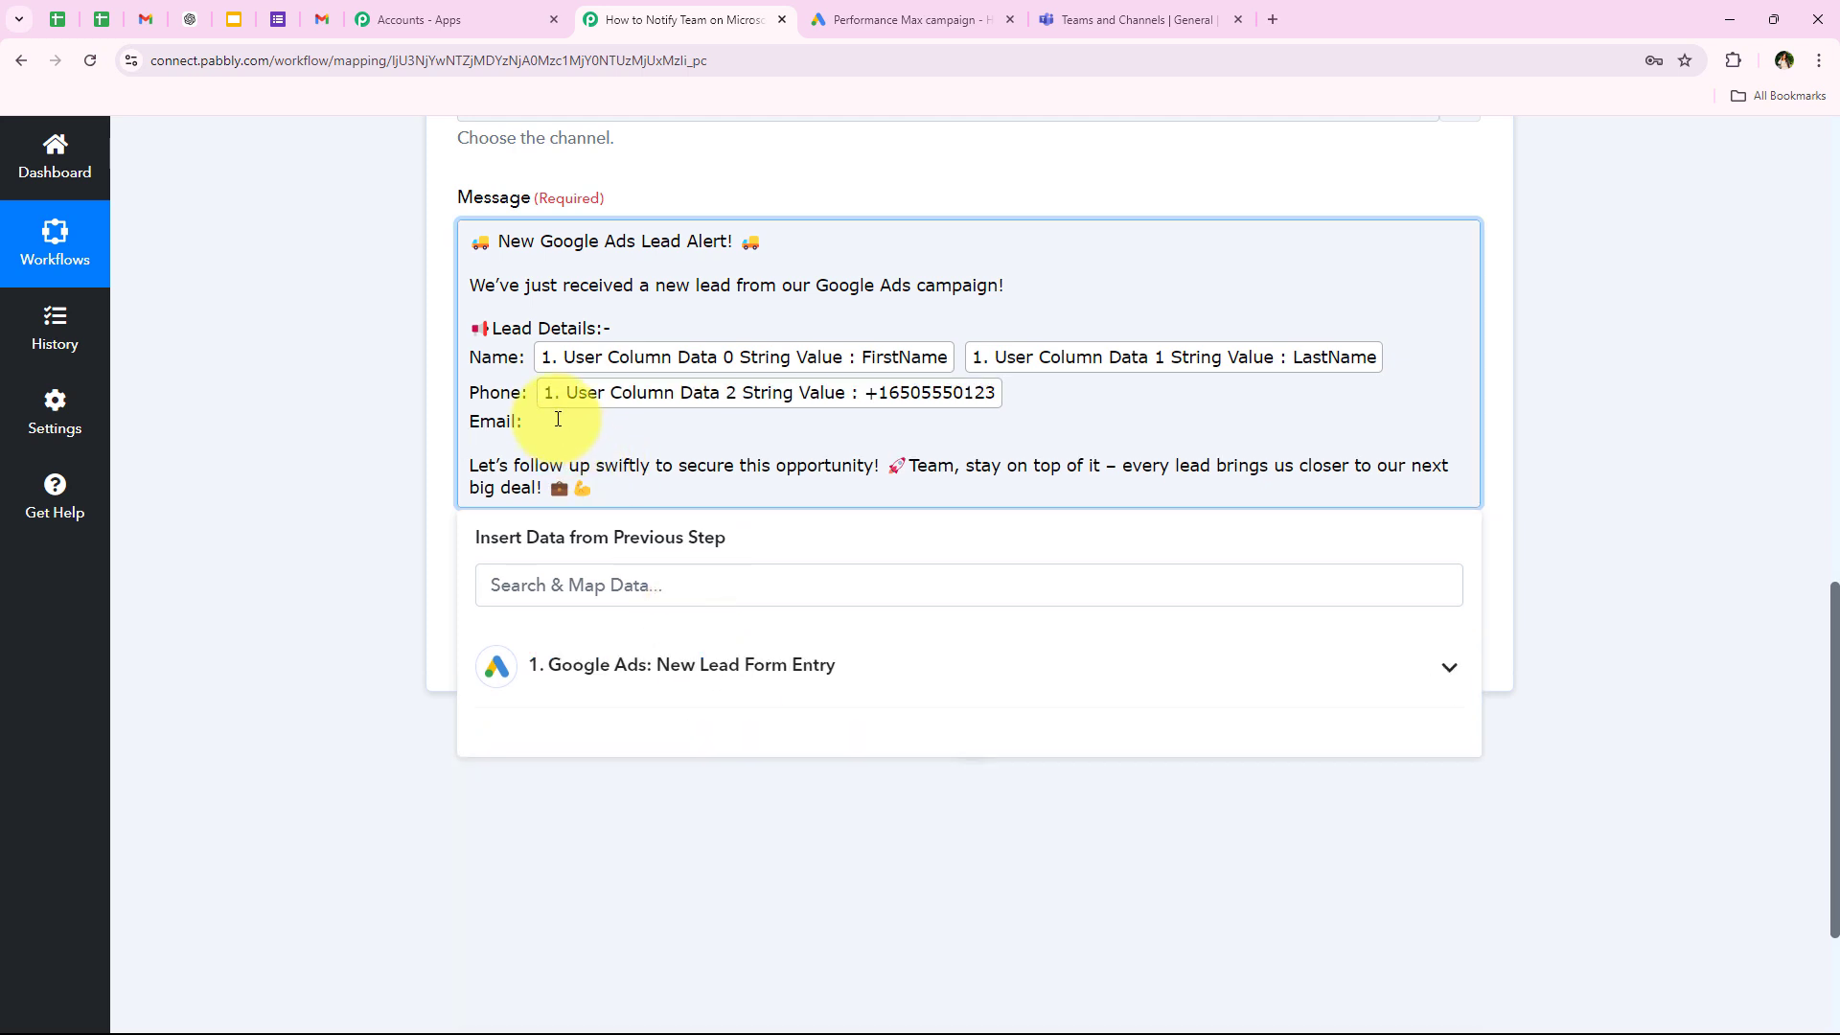
left_click(575, 665)
left_click(821, 752)
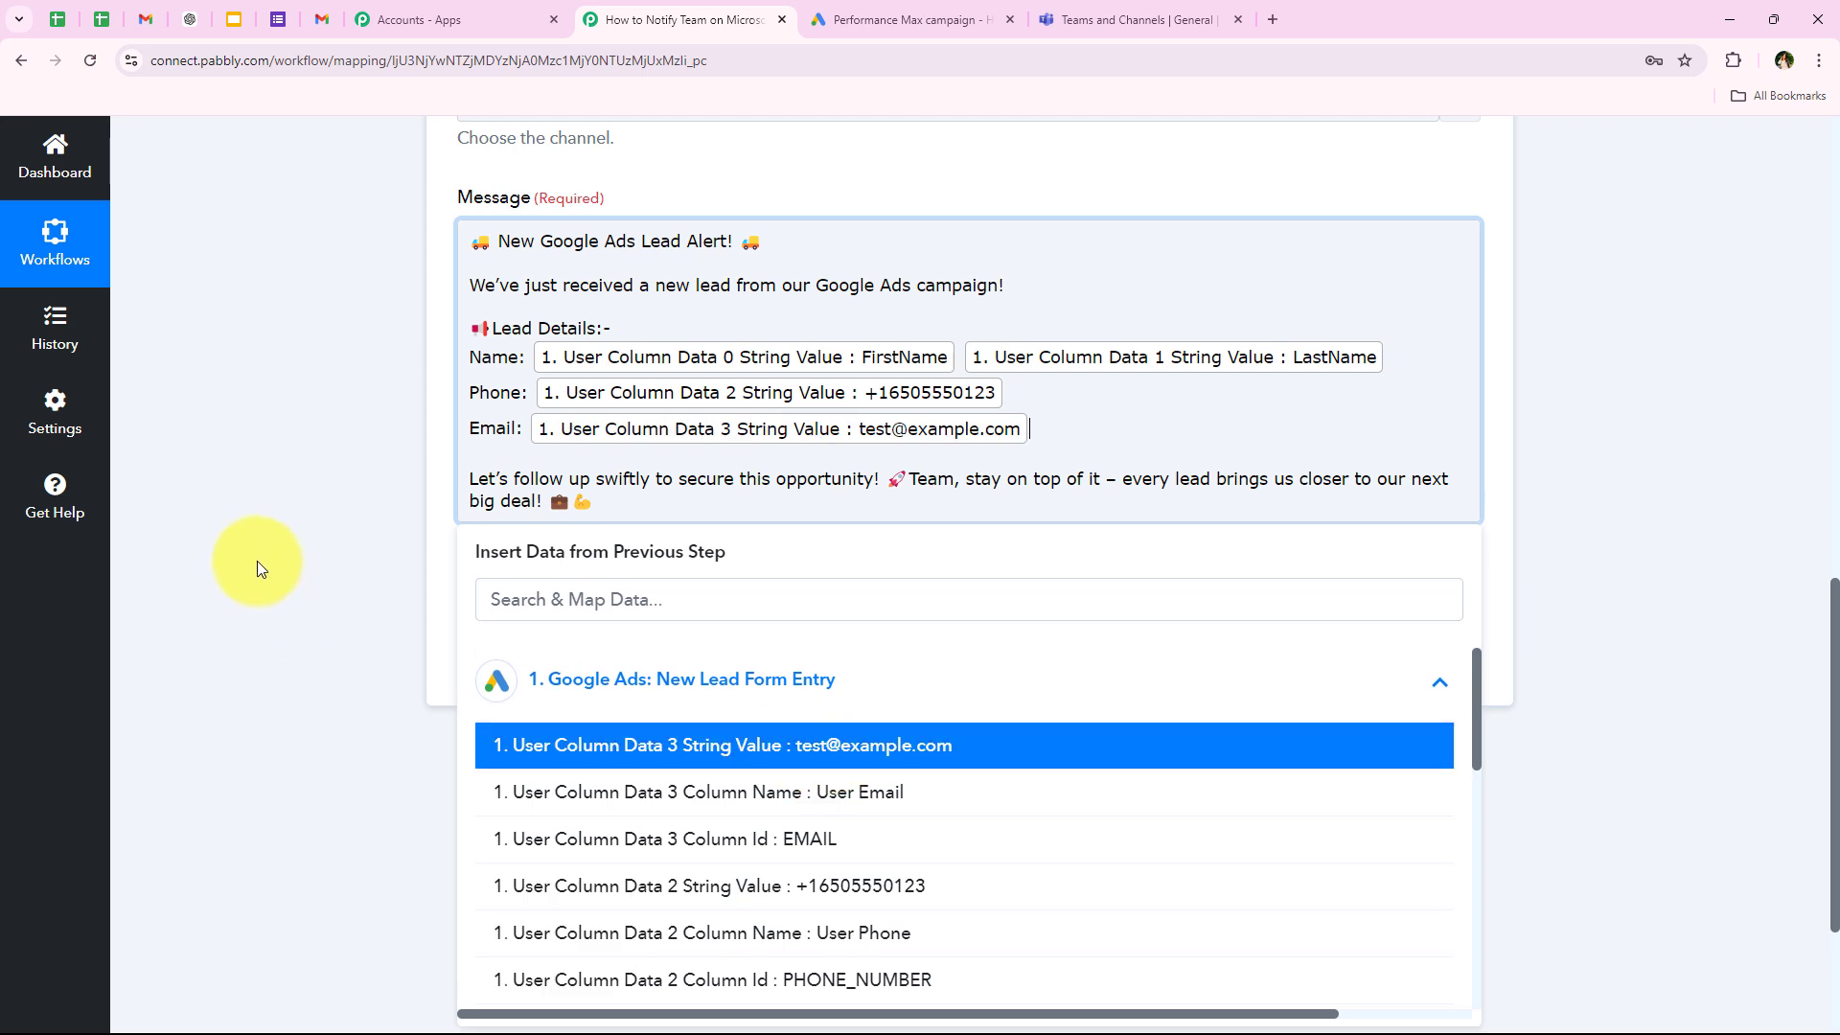
left_click(259, 569)
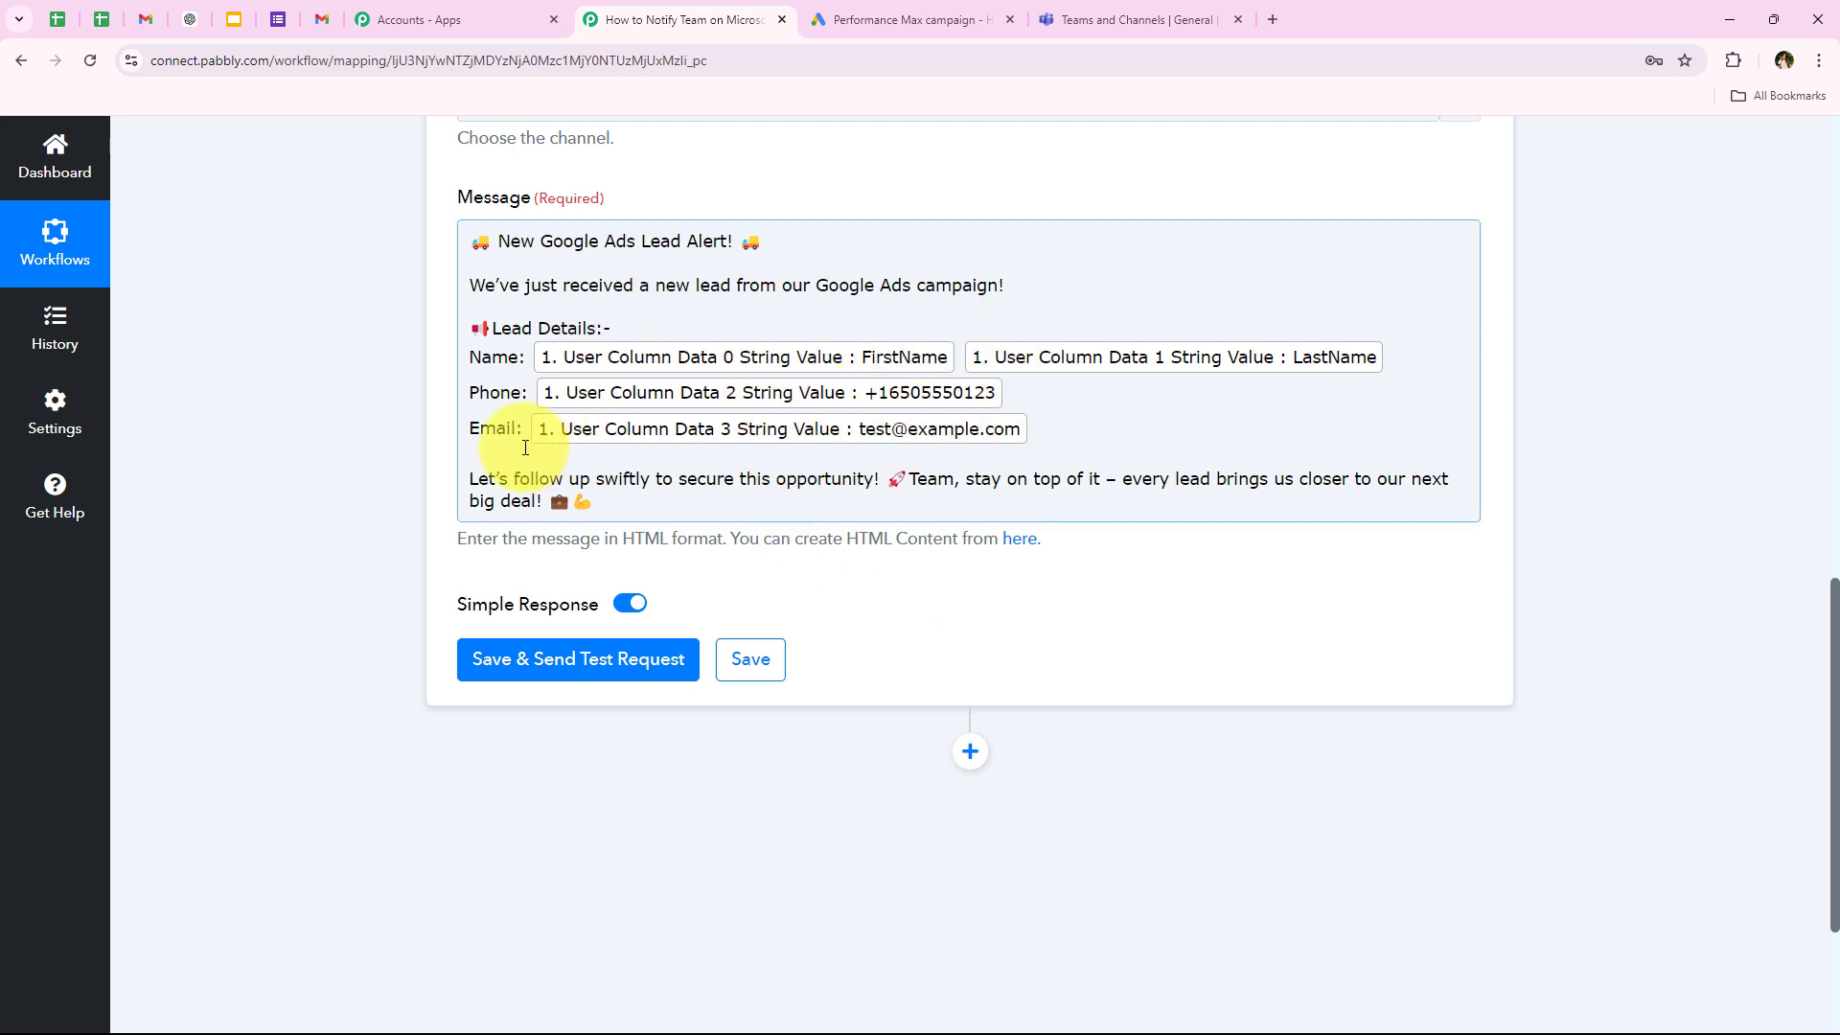
left_click_drag(528, 440, 520, 429)
left_click(362, 433)
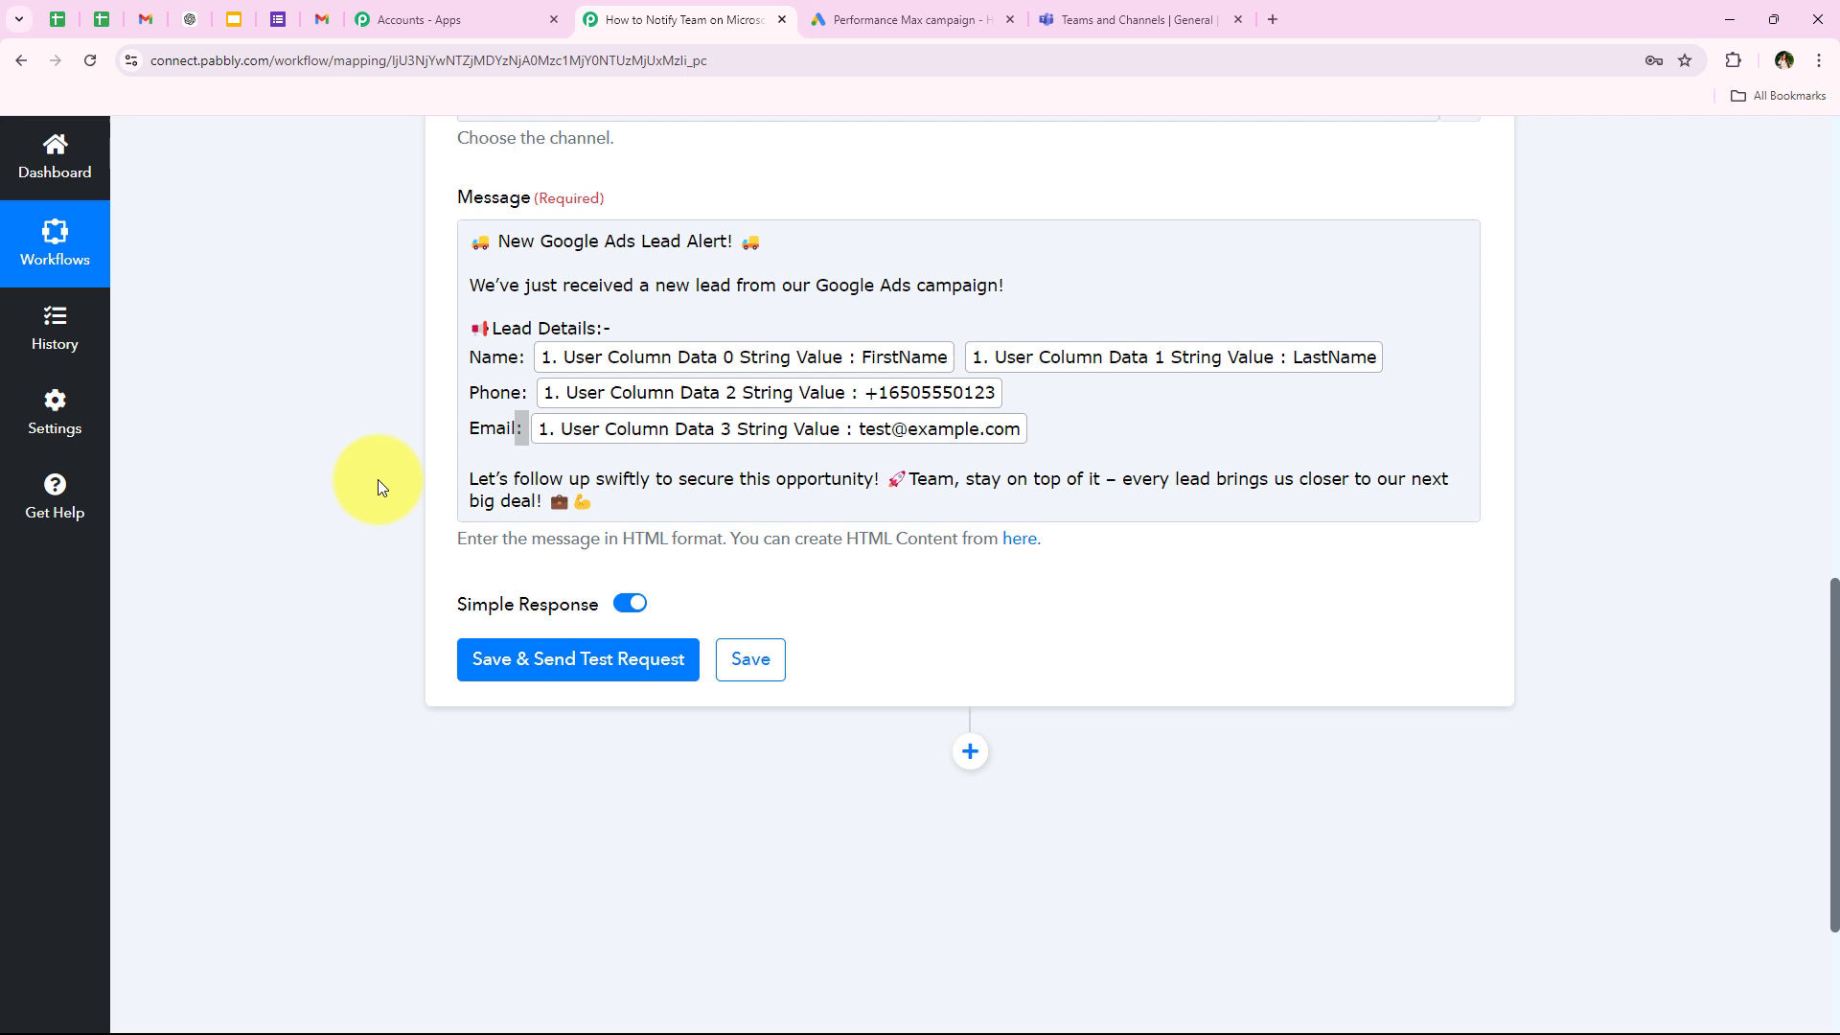
left_click(537, 414)
left_click(437, 489)
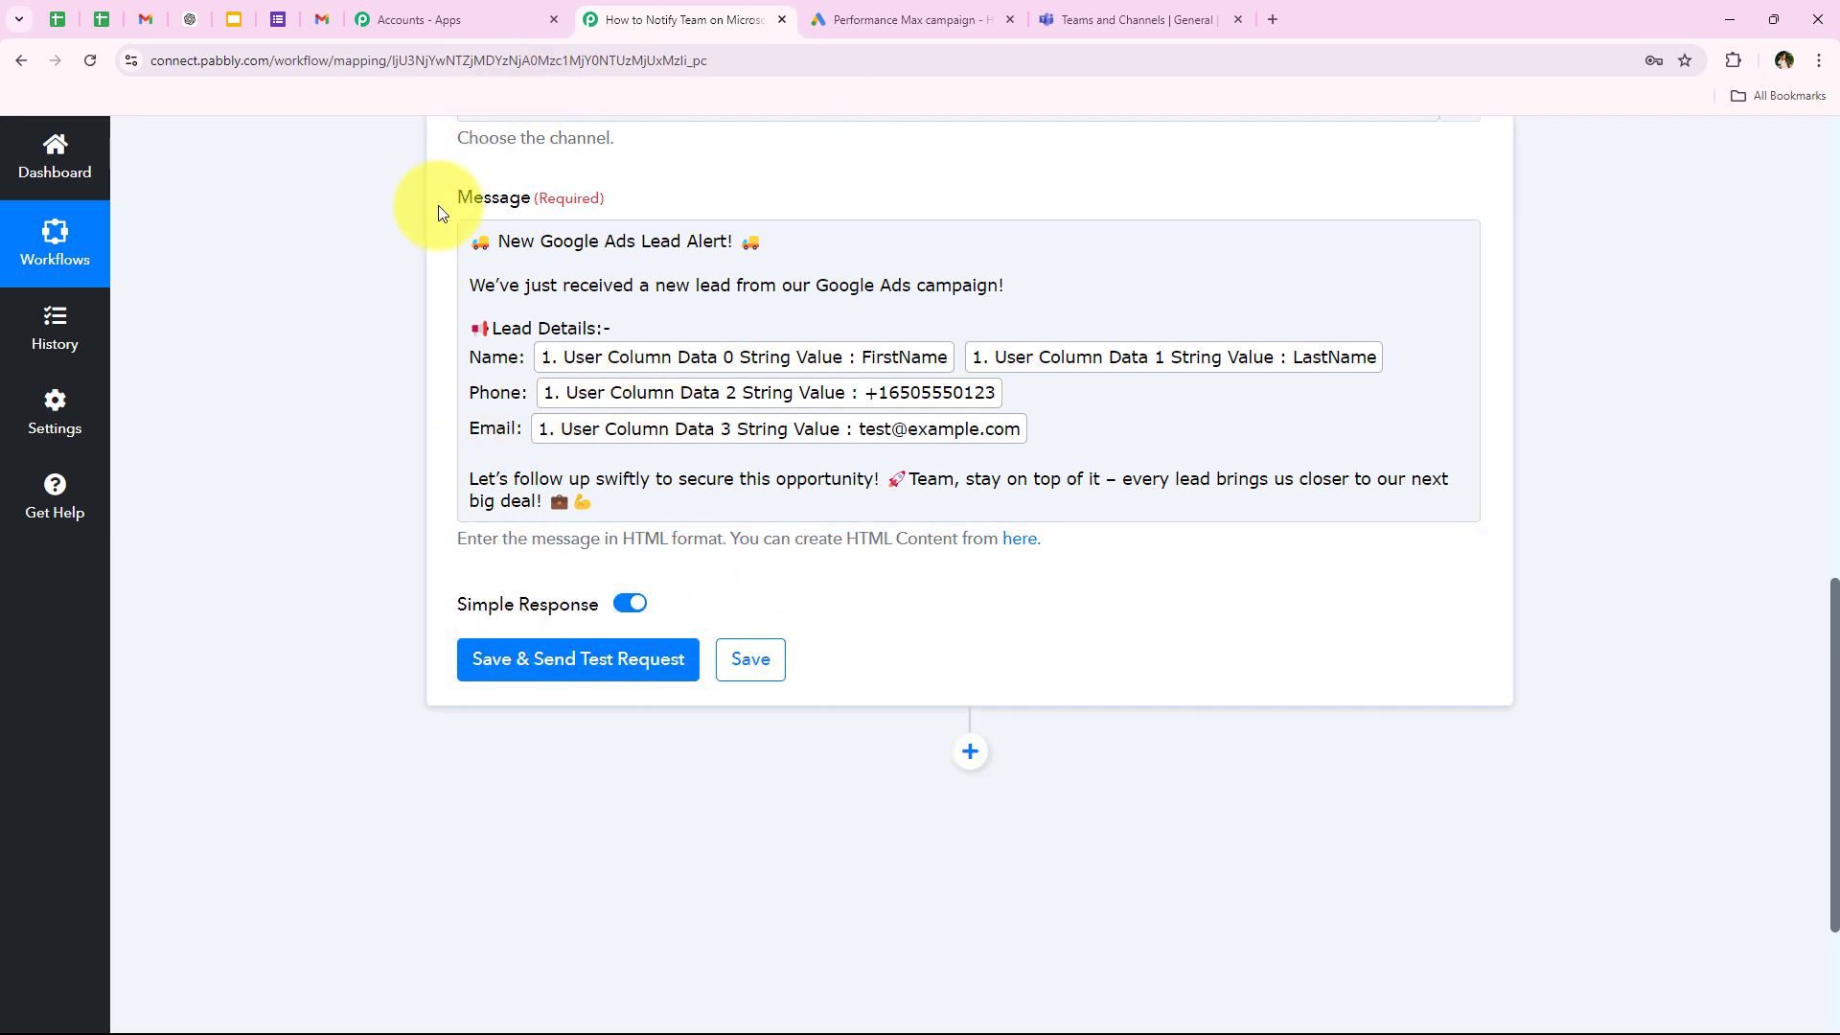
Save and send a test request, review the response, then collapse the Microsoft Teams step.
left_click(522, 659)
scroll(457, 828, "down", 2)
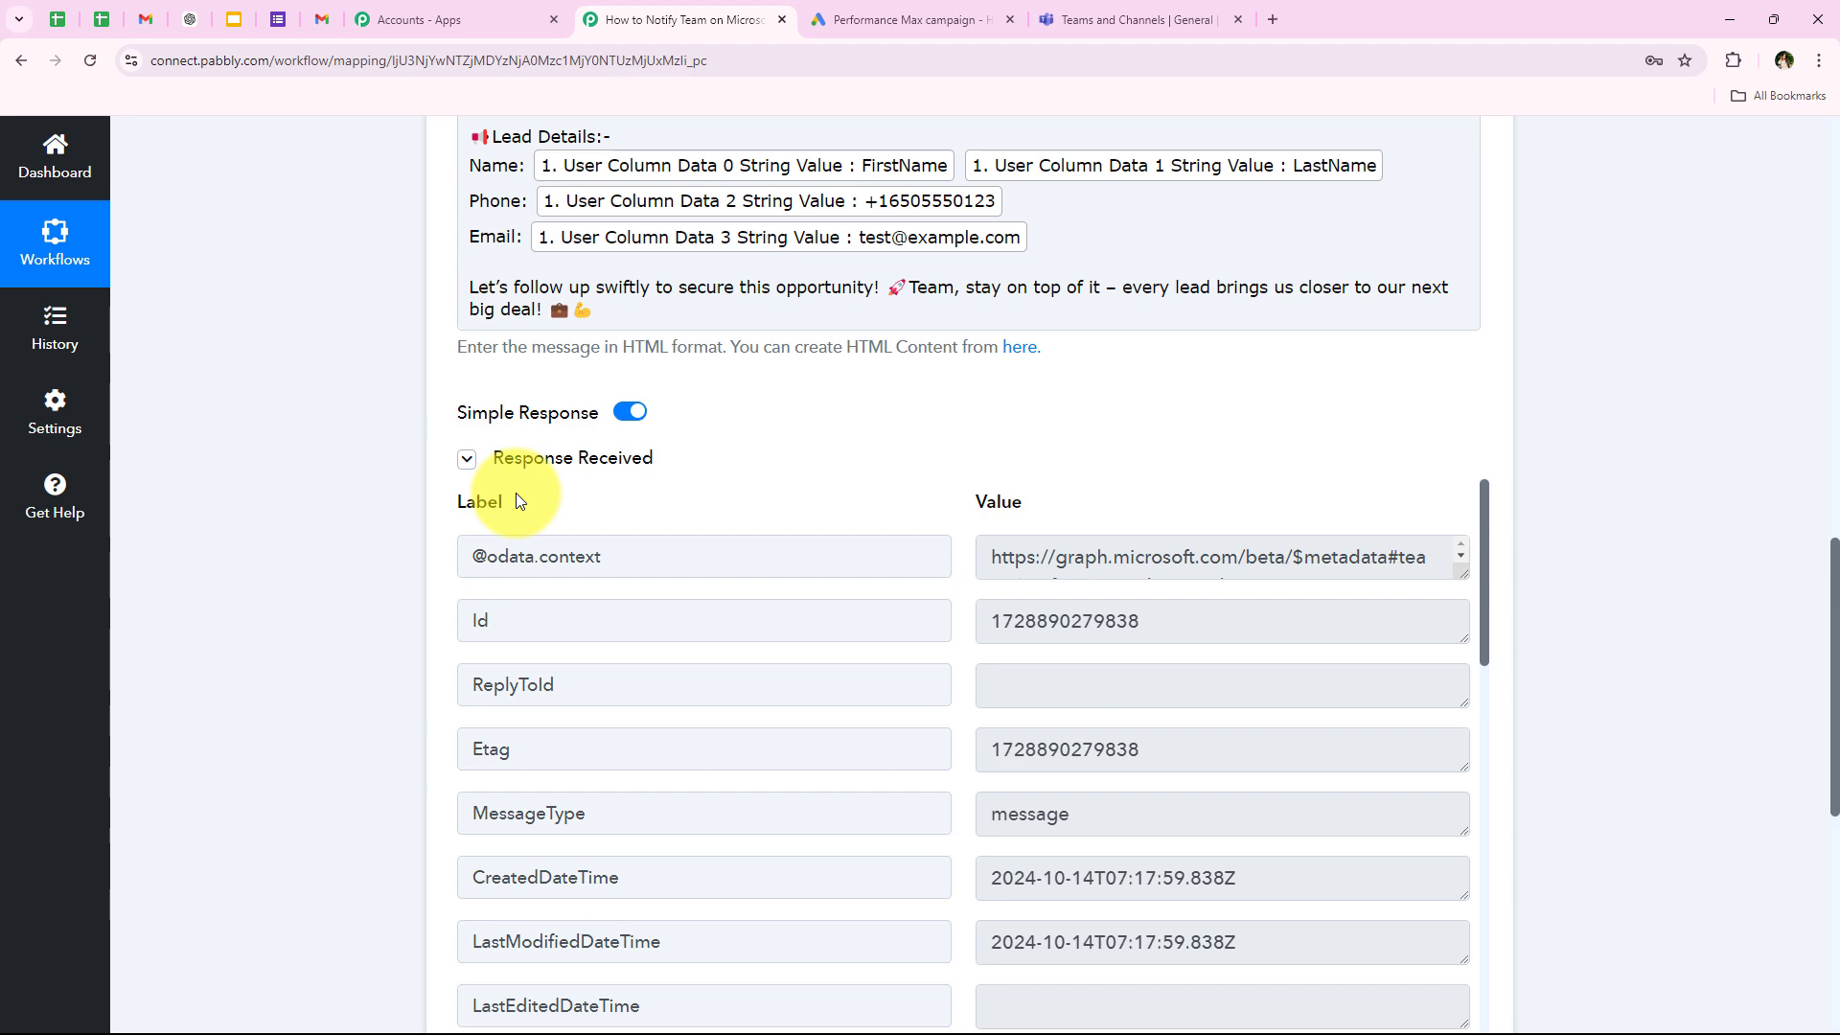
scroll(873, 728, "down", 3)
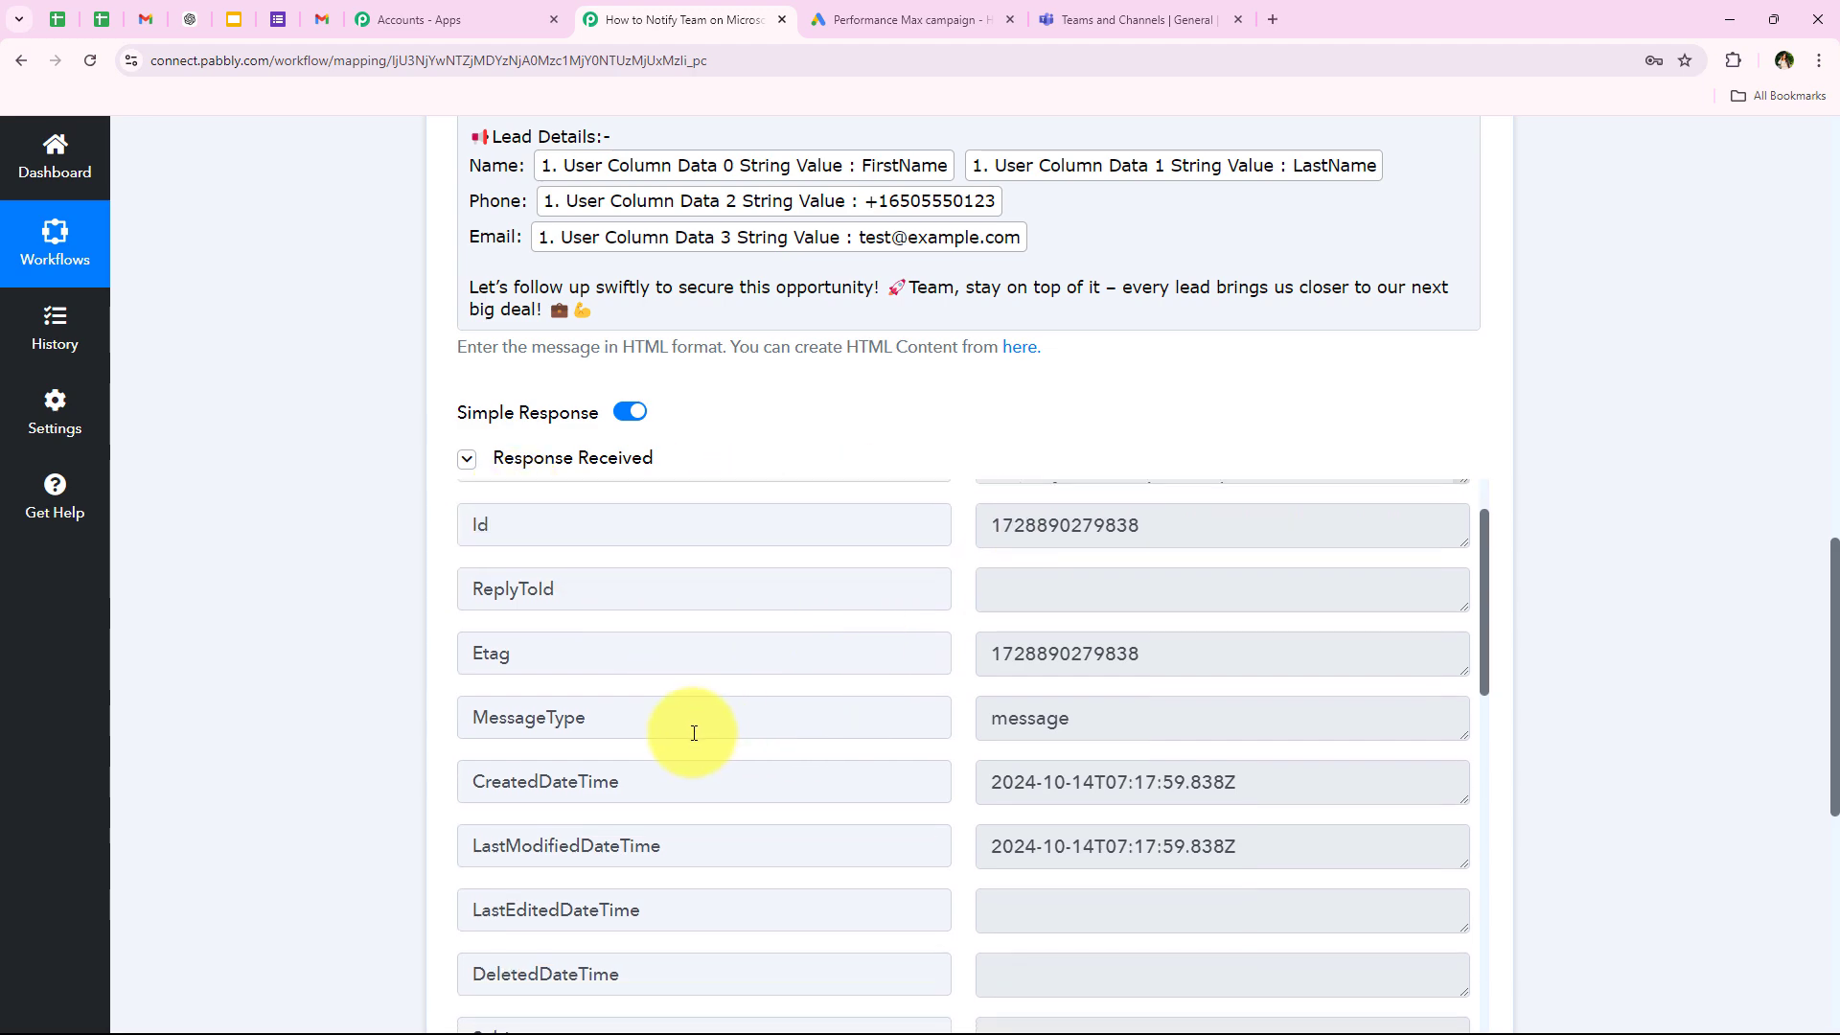
scroll(534, 780, "up", 3)
scroll(307, 699, "up", 4)
scroll(319, 481, "up", 10)
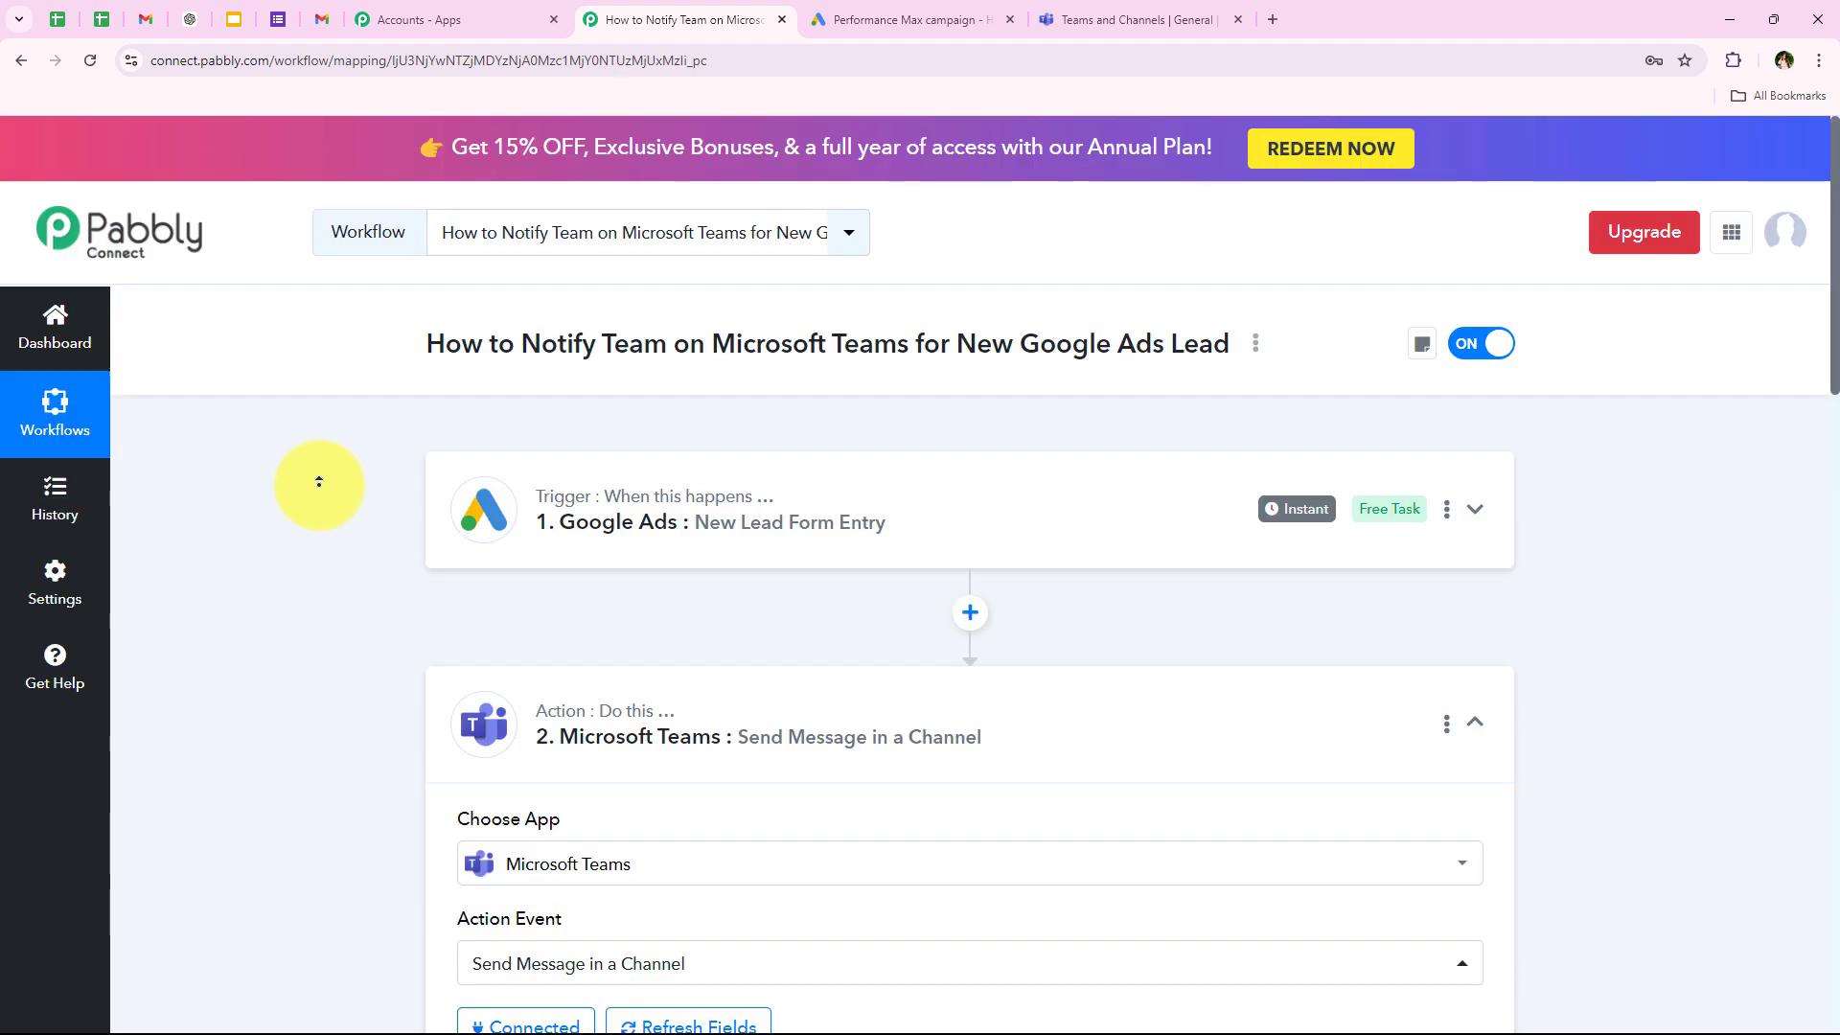
left_click(809, 719)
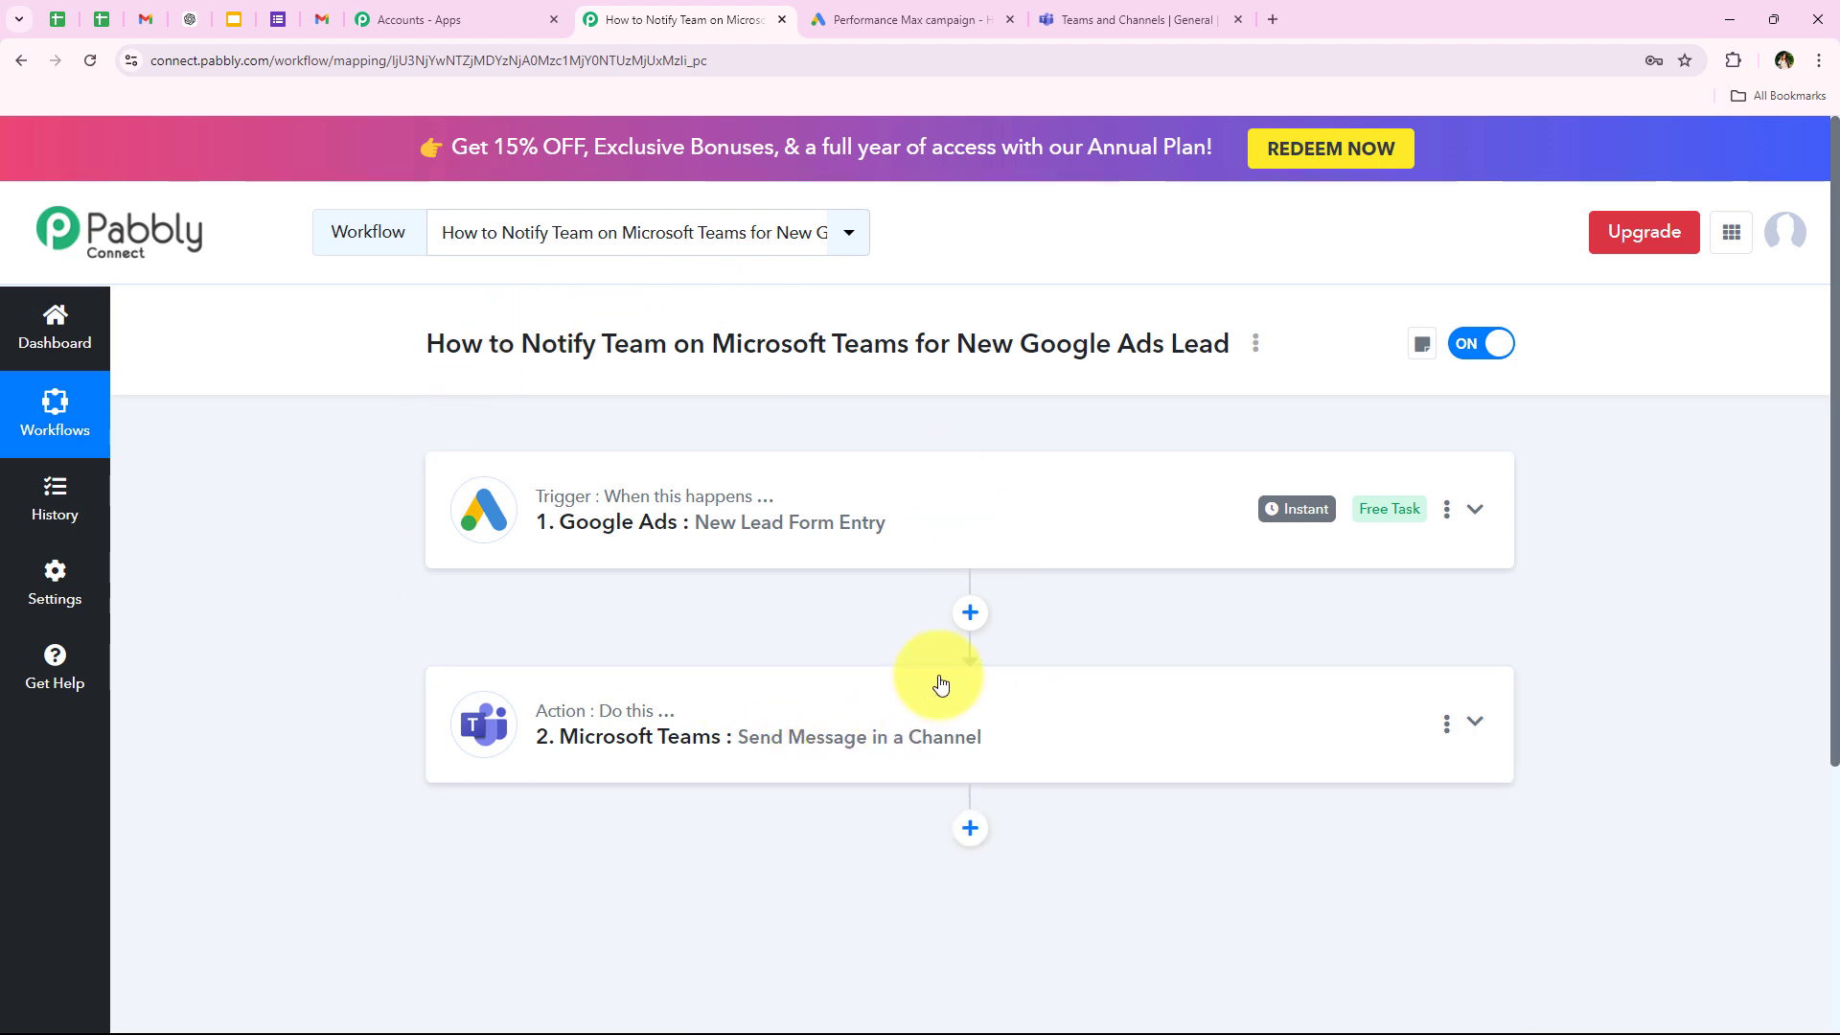
mouse_move(628, 707)
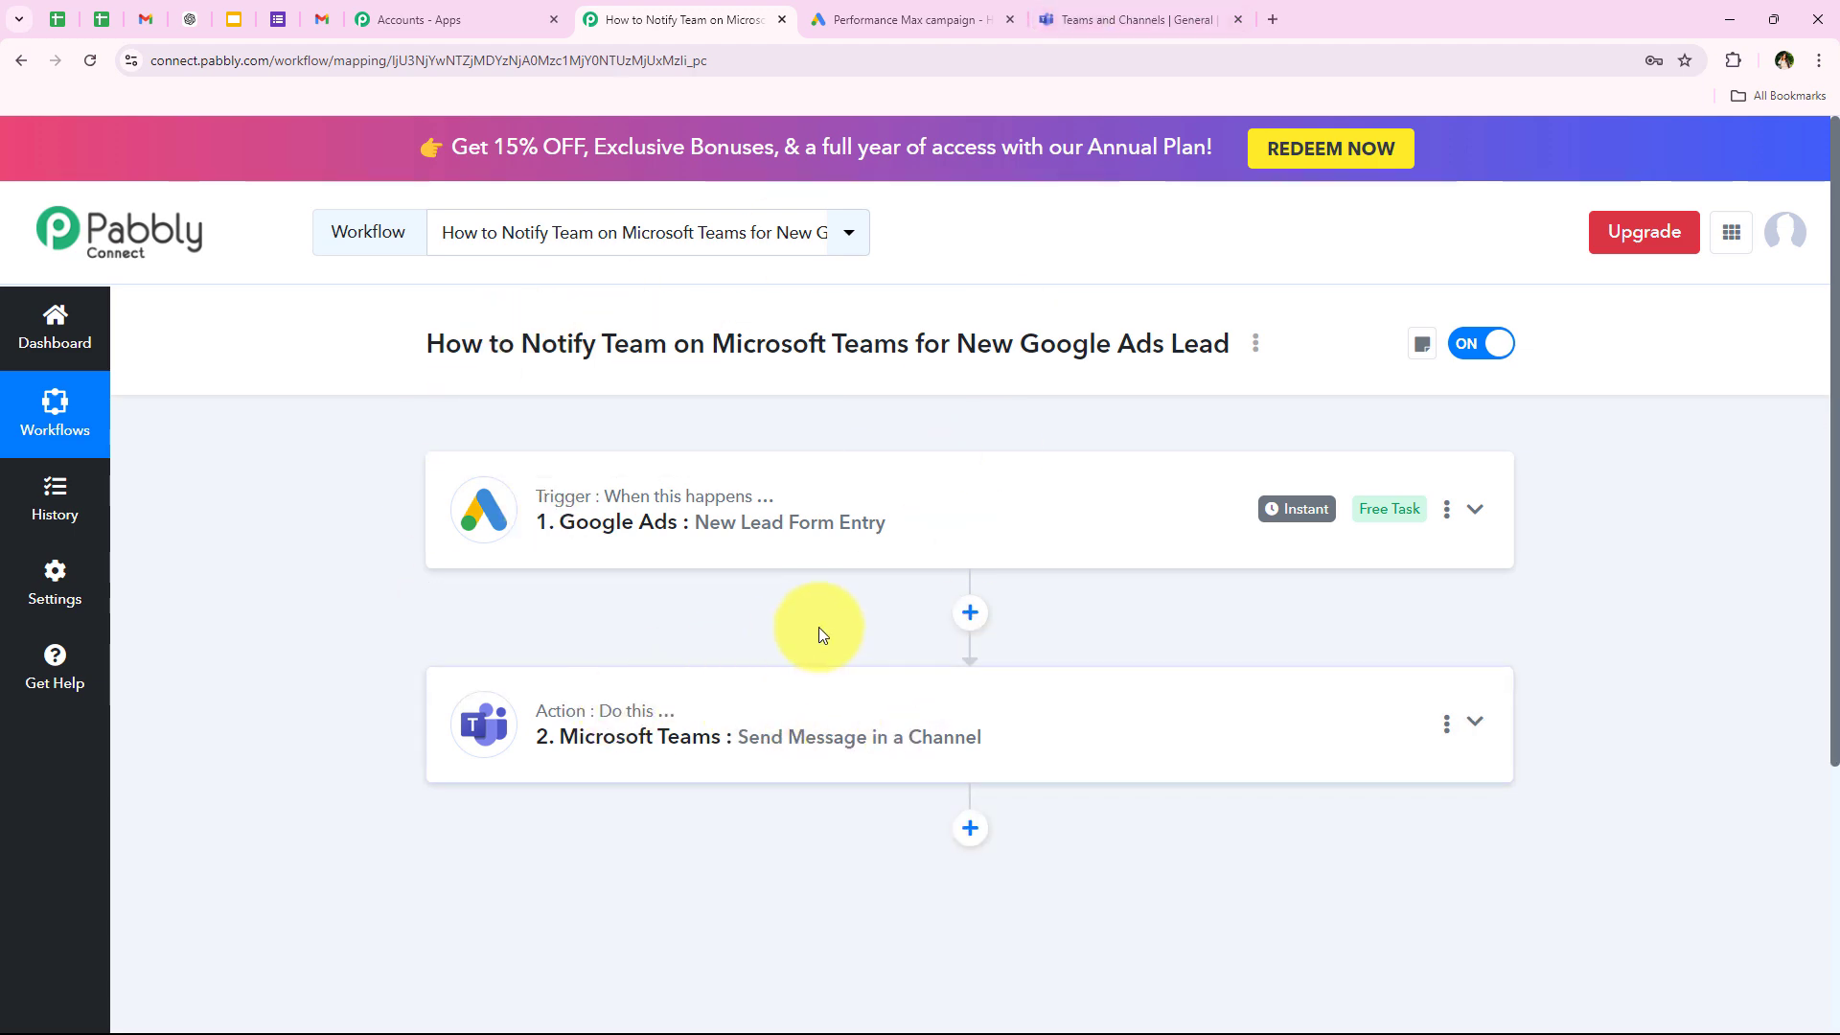
left_click(1073, 20)
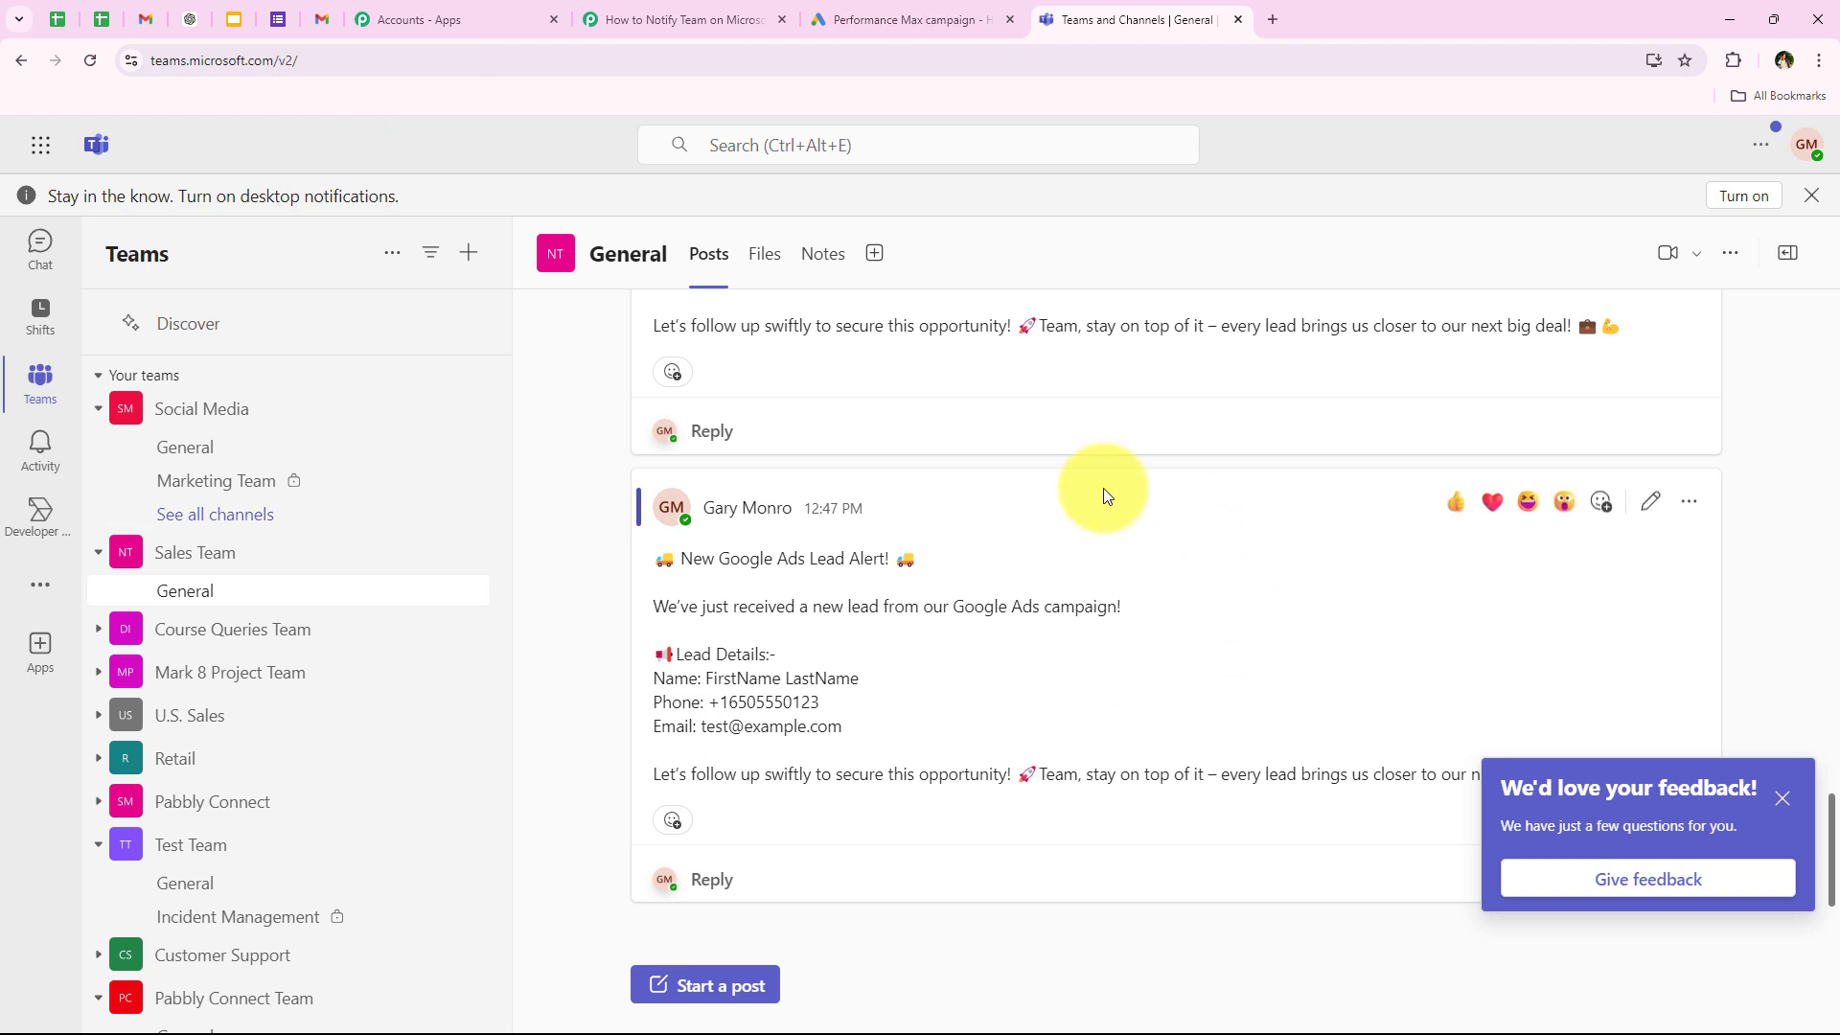
left_click(1784, 801)
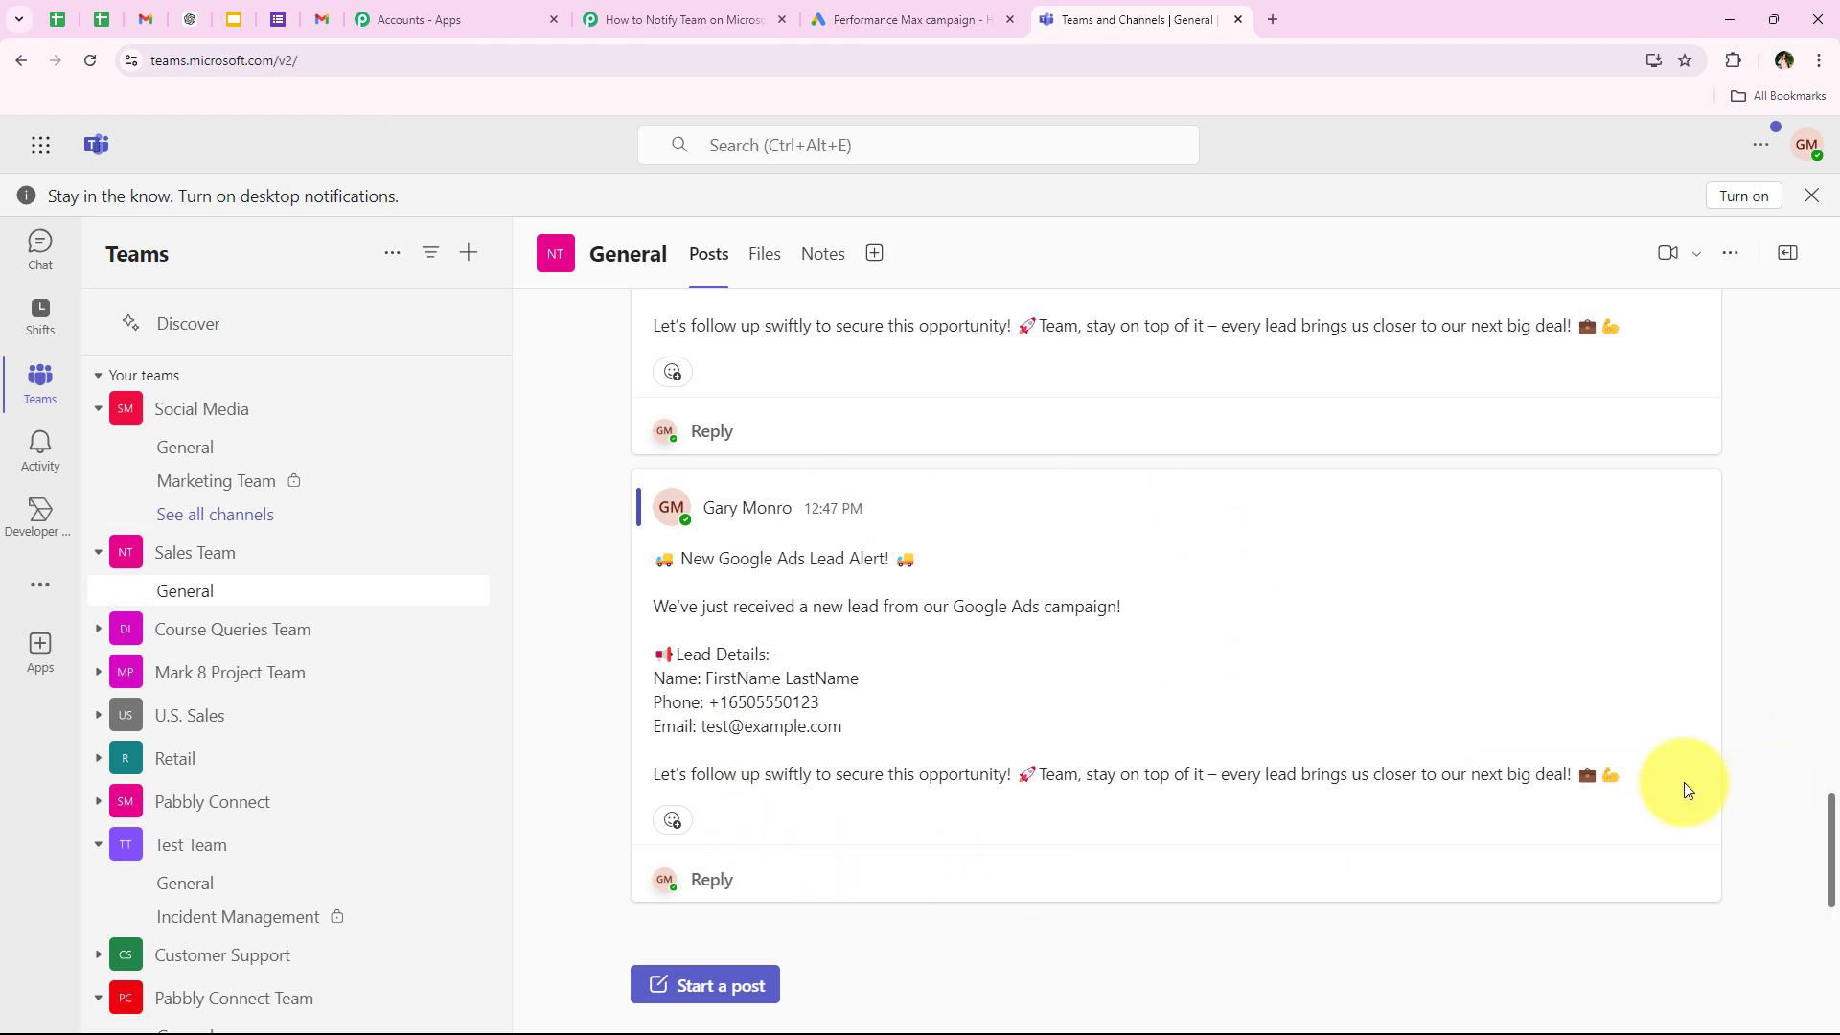
left_click_drag(655, 558, 978, 573)
left_click(607, 650)
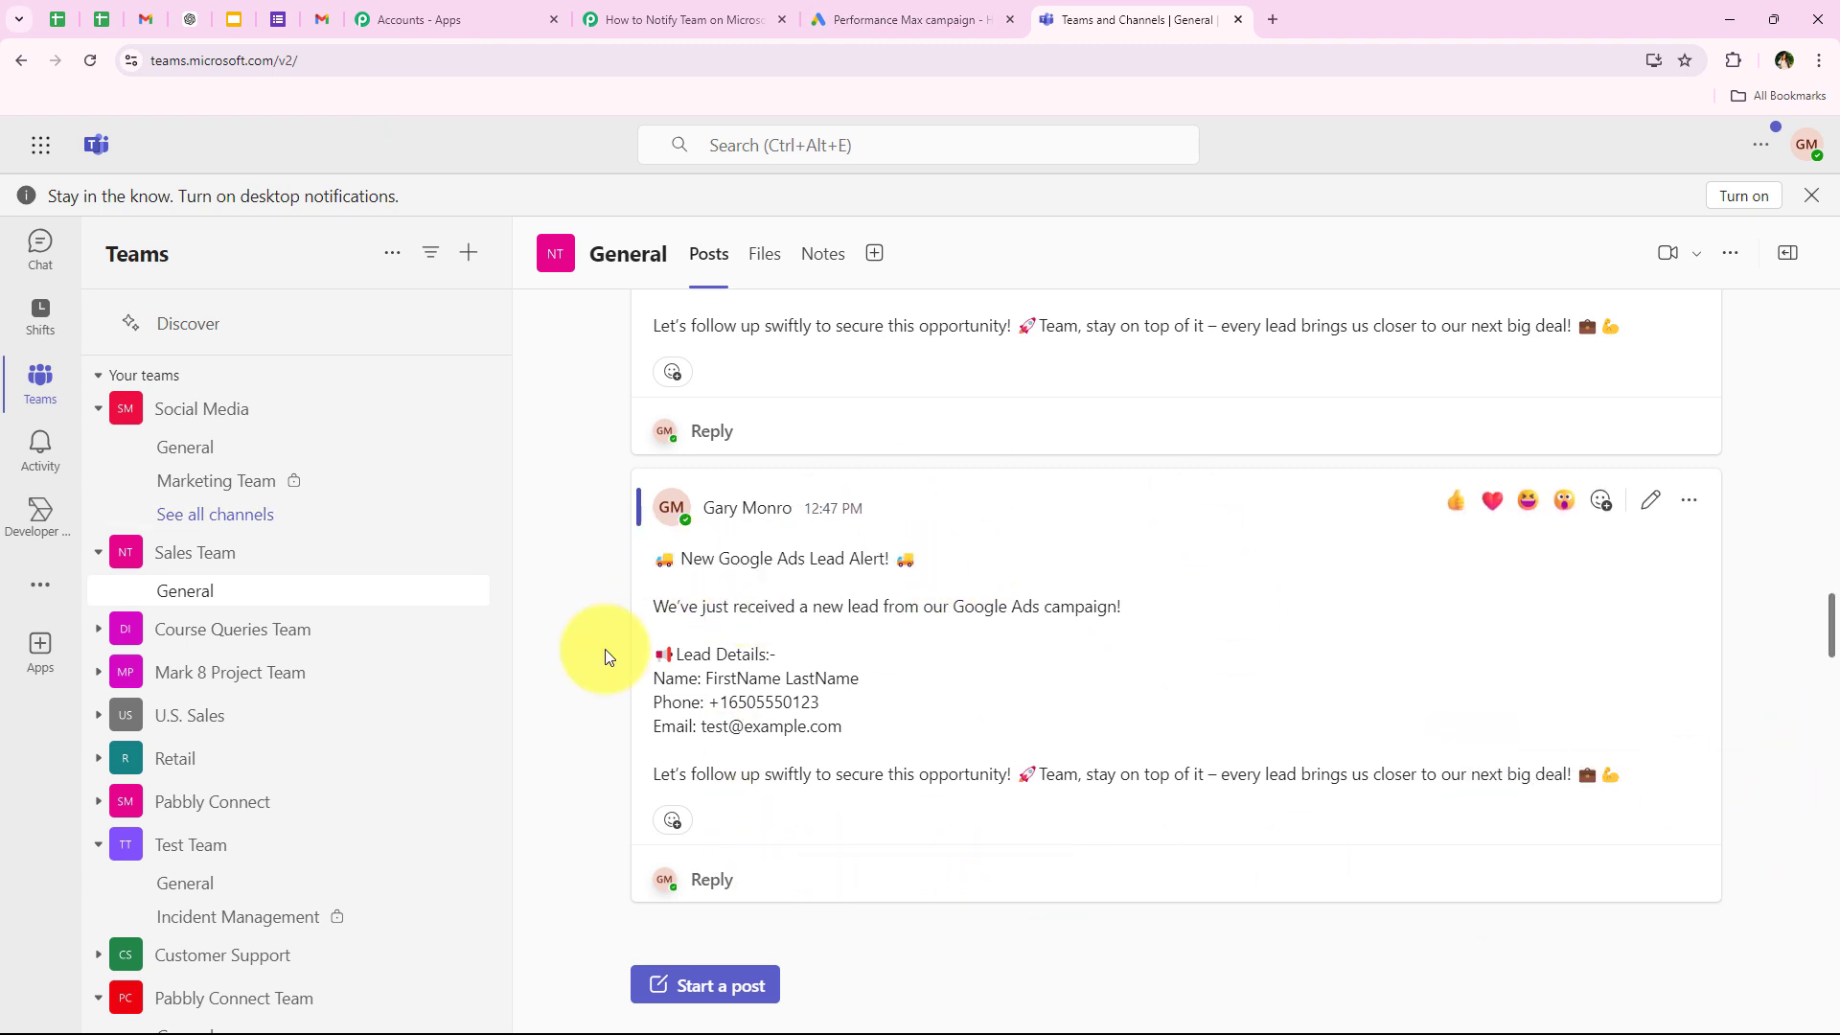
left_click_drag(651, 673, 916, 732)
left_click(916, 732)
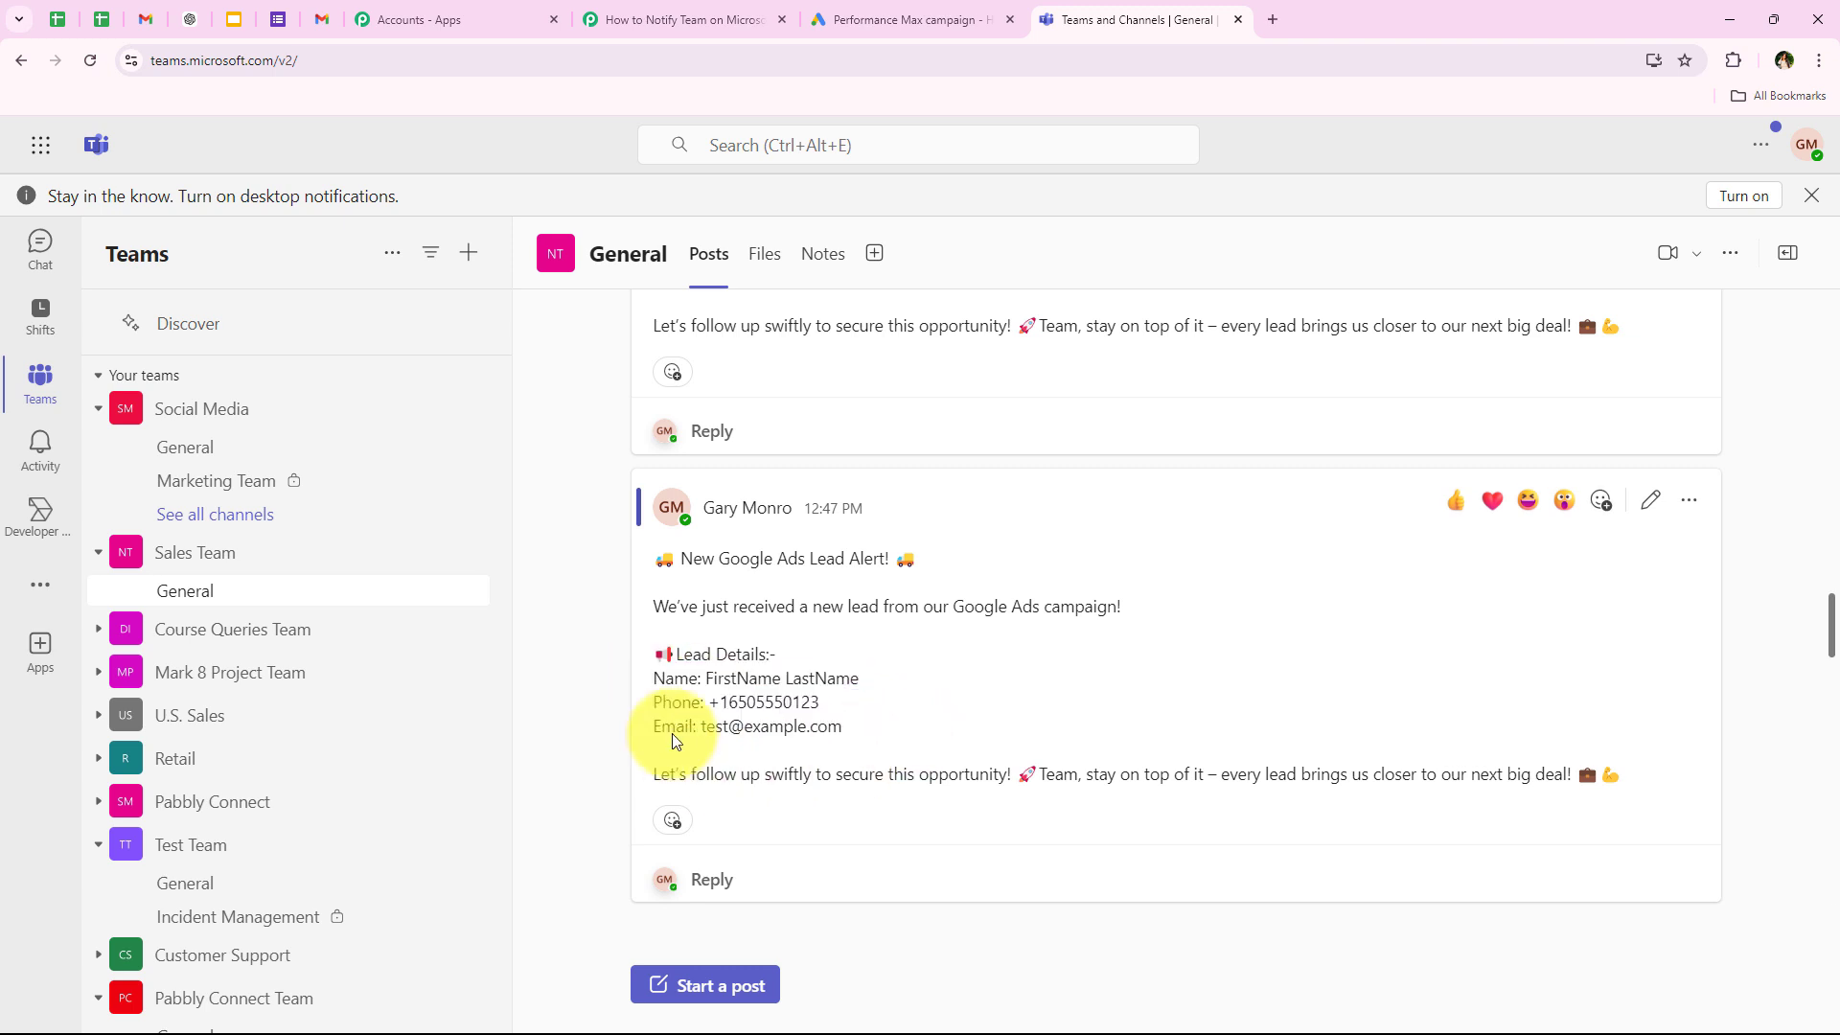
left_click_drag(650, 604, 1591, 790)
left_click(1503, 827)
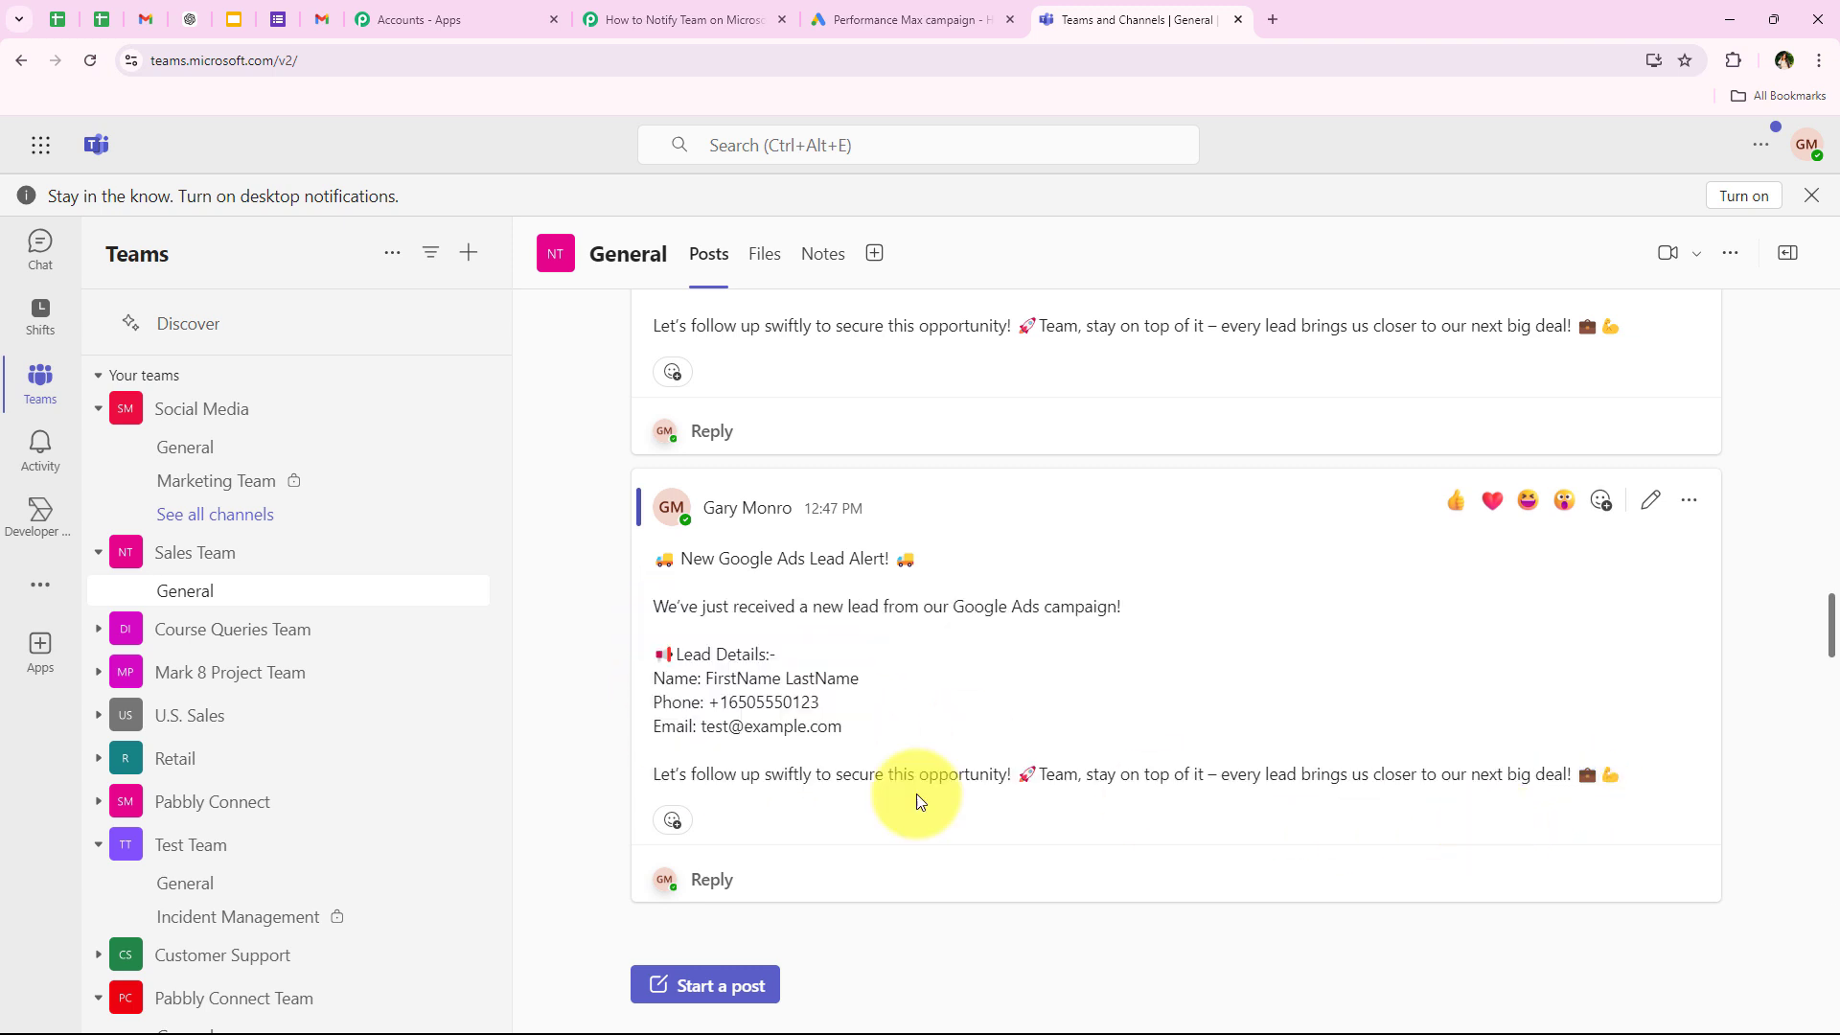
left_click(599, 13)
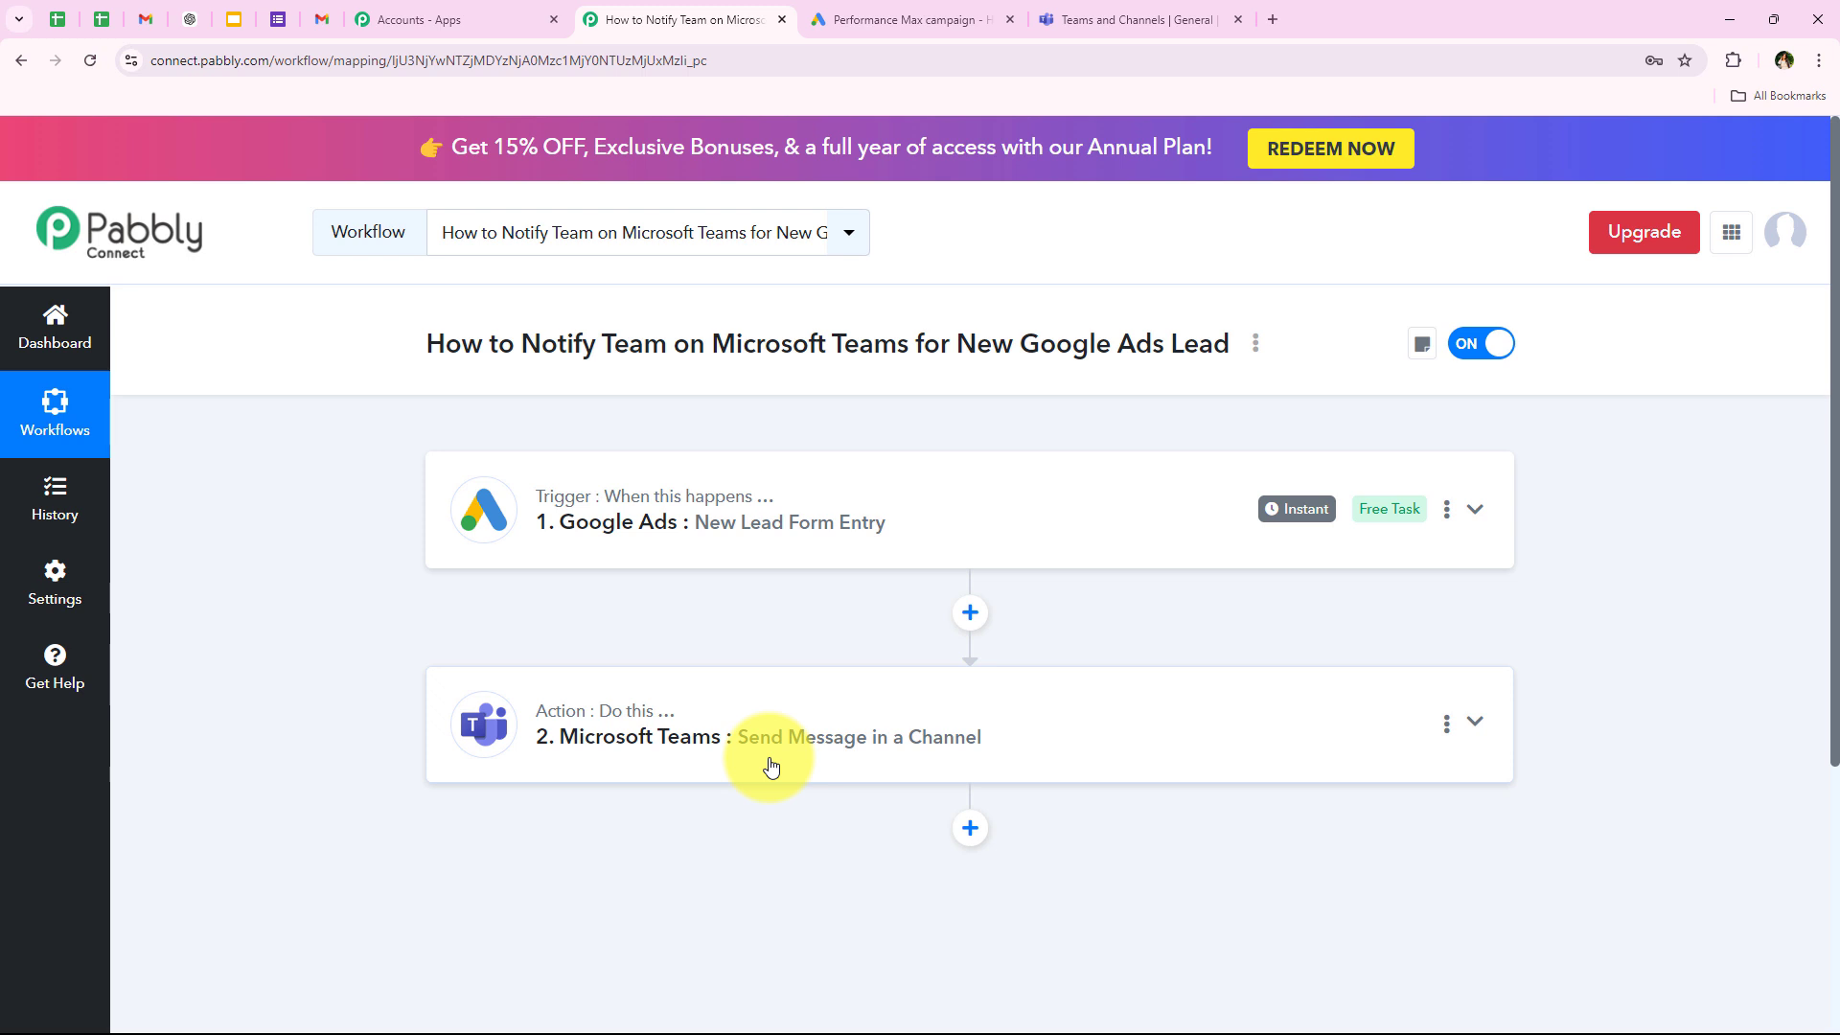
left_click(1167, 8)
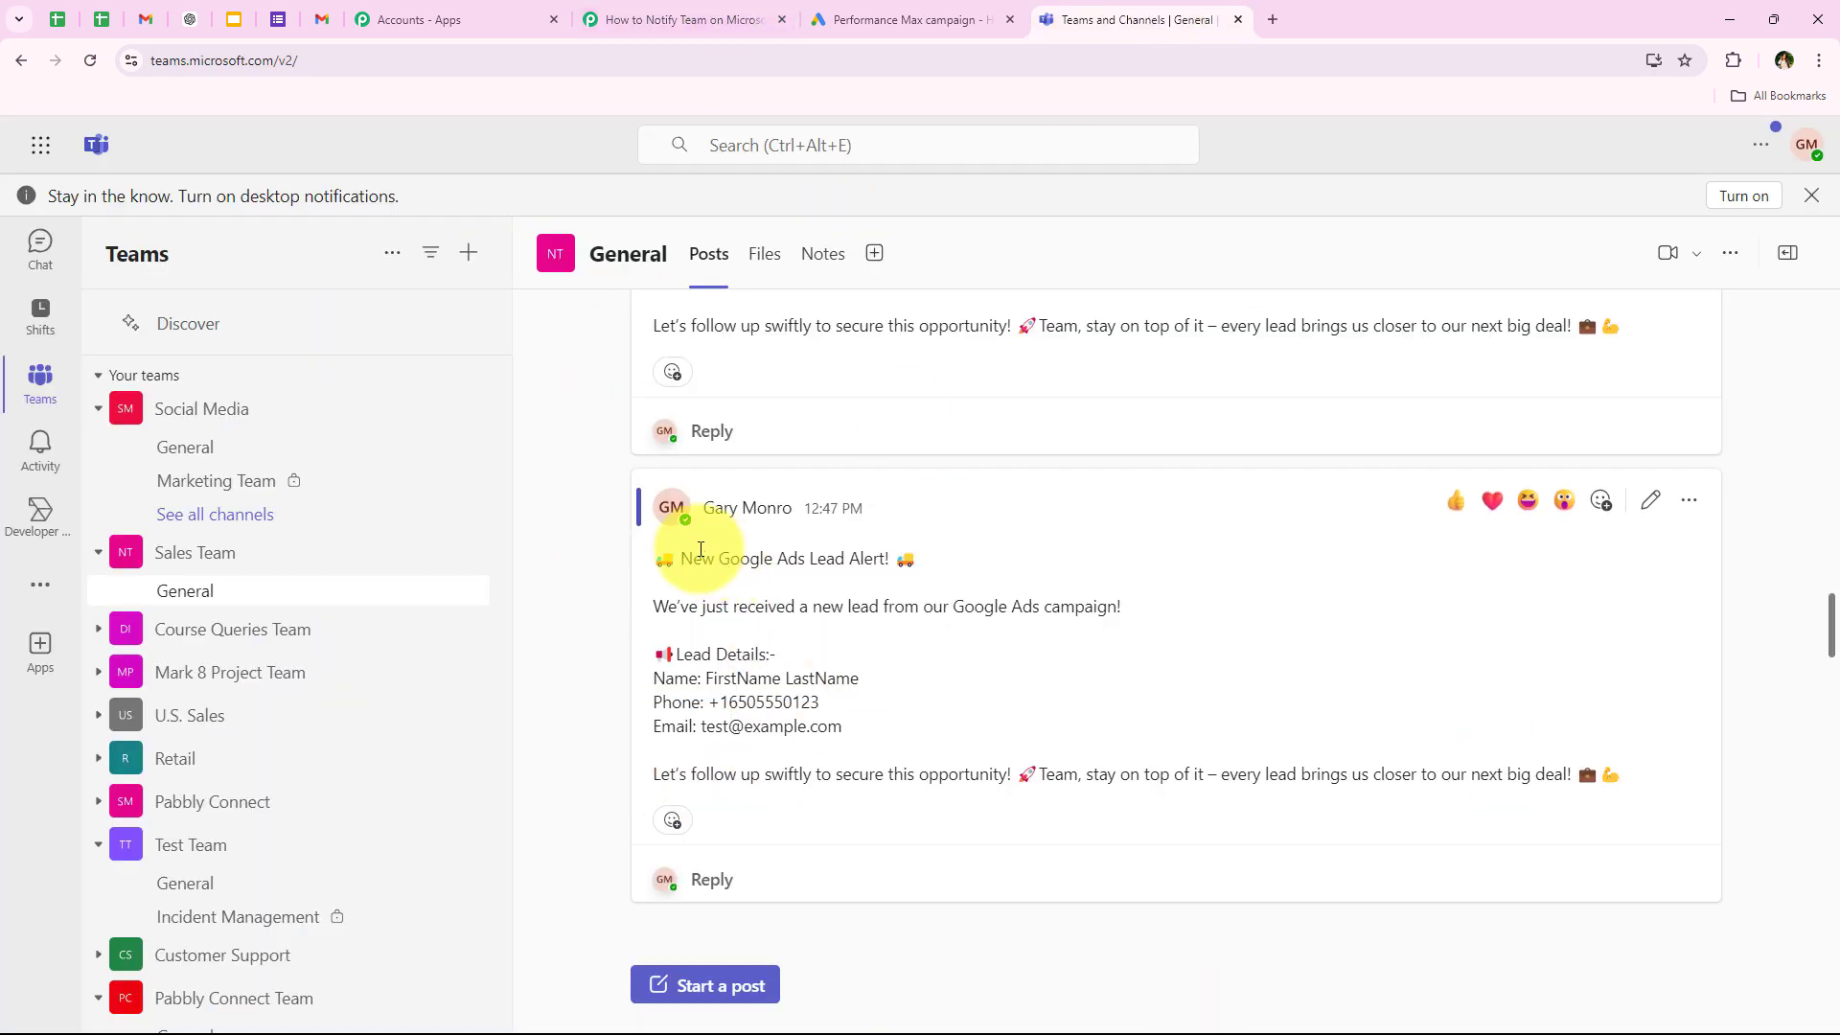
left_click_drag(647, 561, 1377, 781)
left_click(1189, 627)
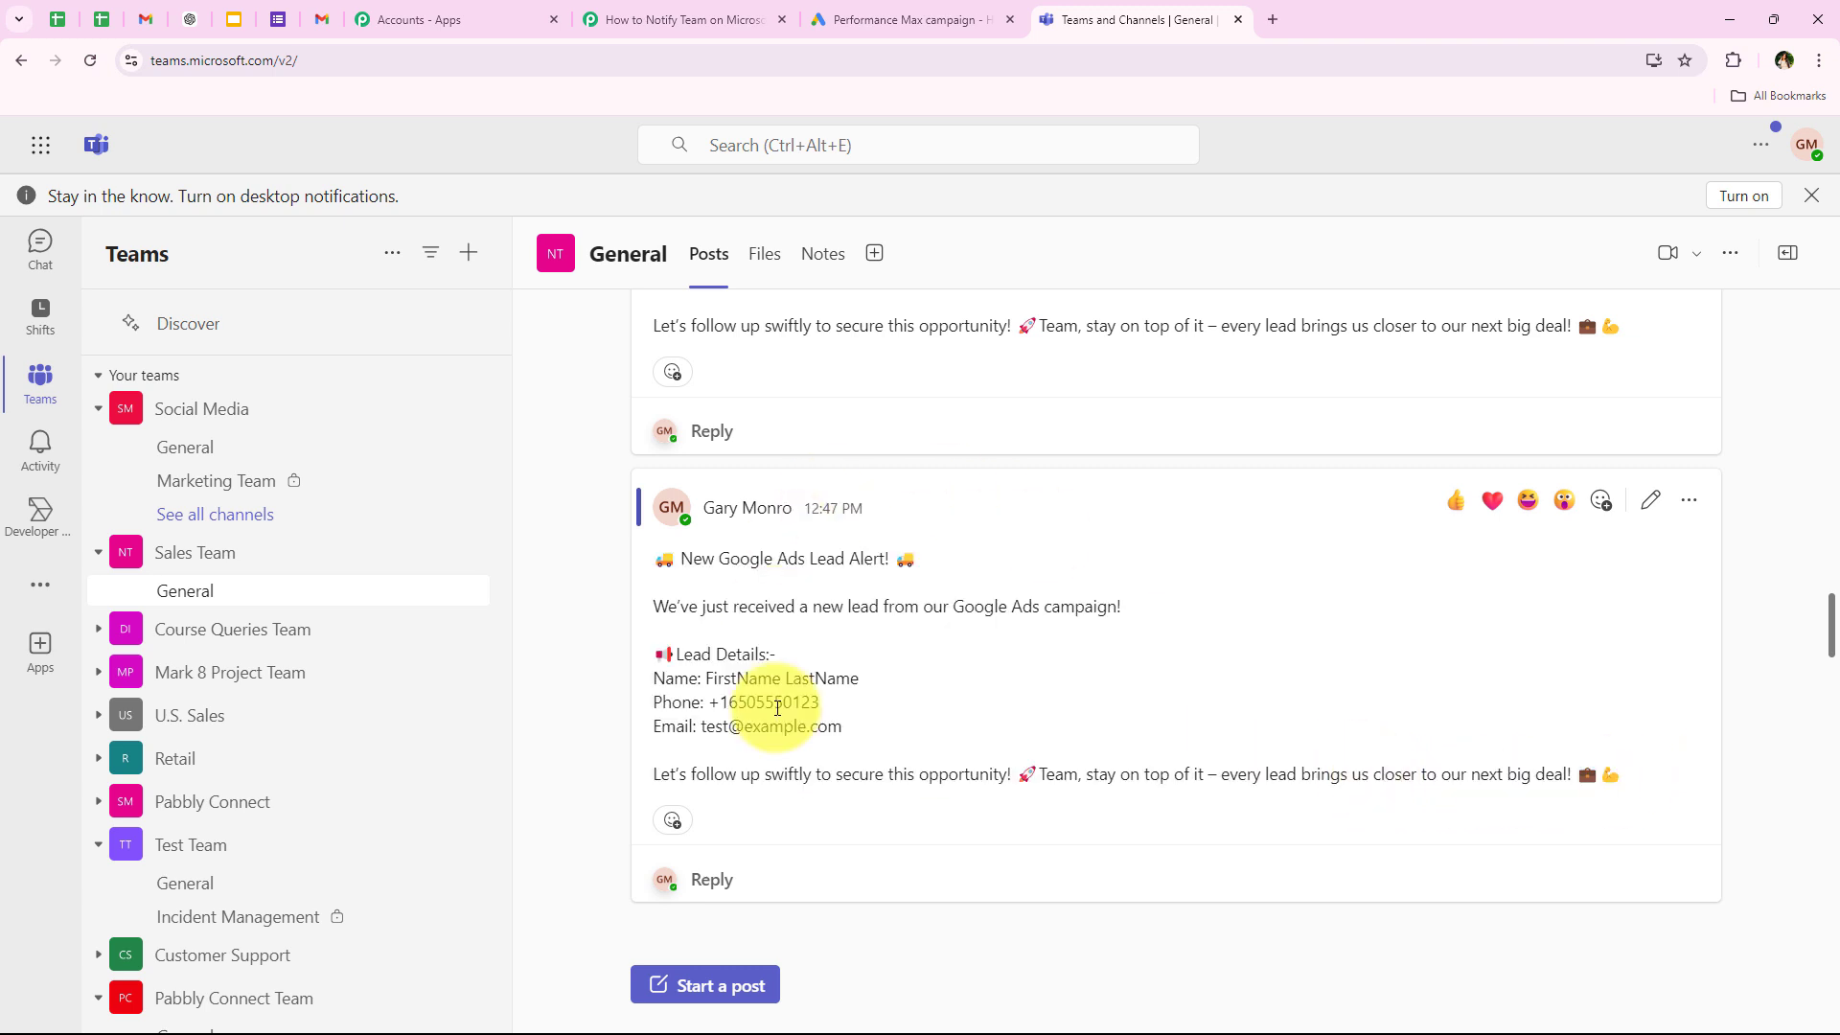
left_click(594, 9)
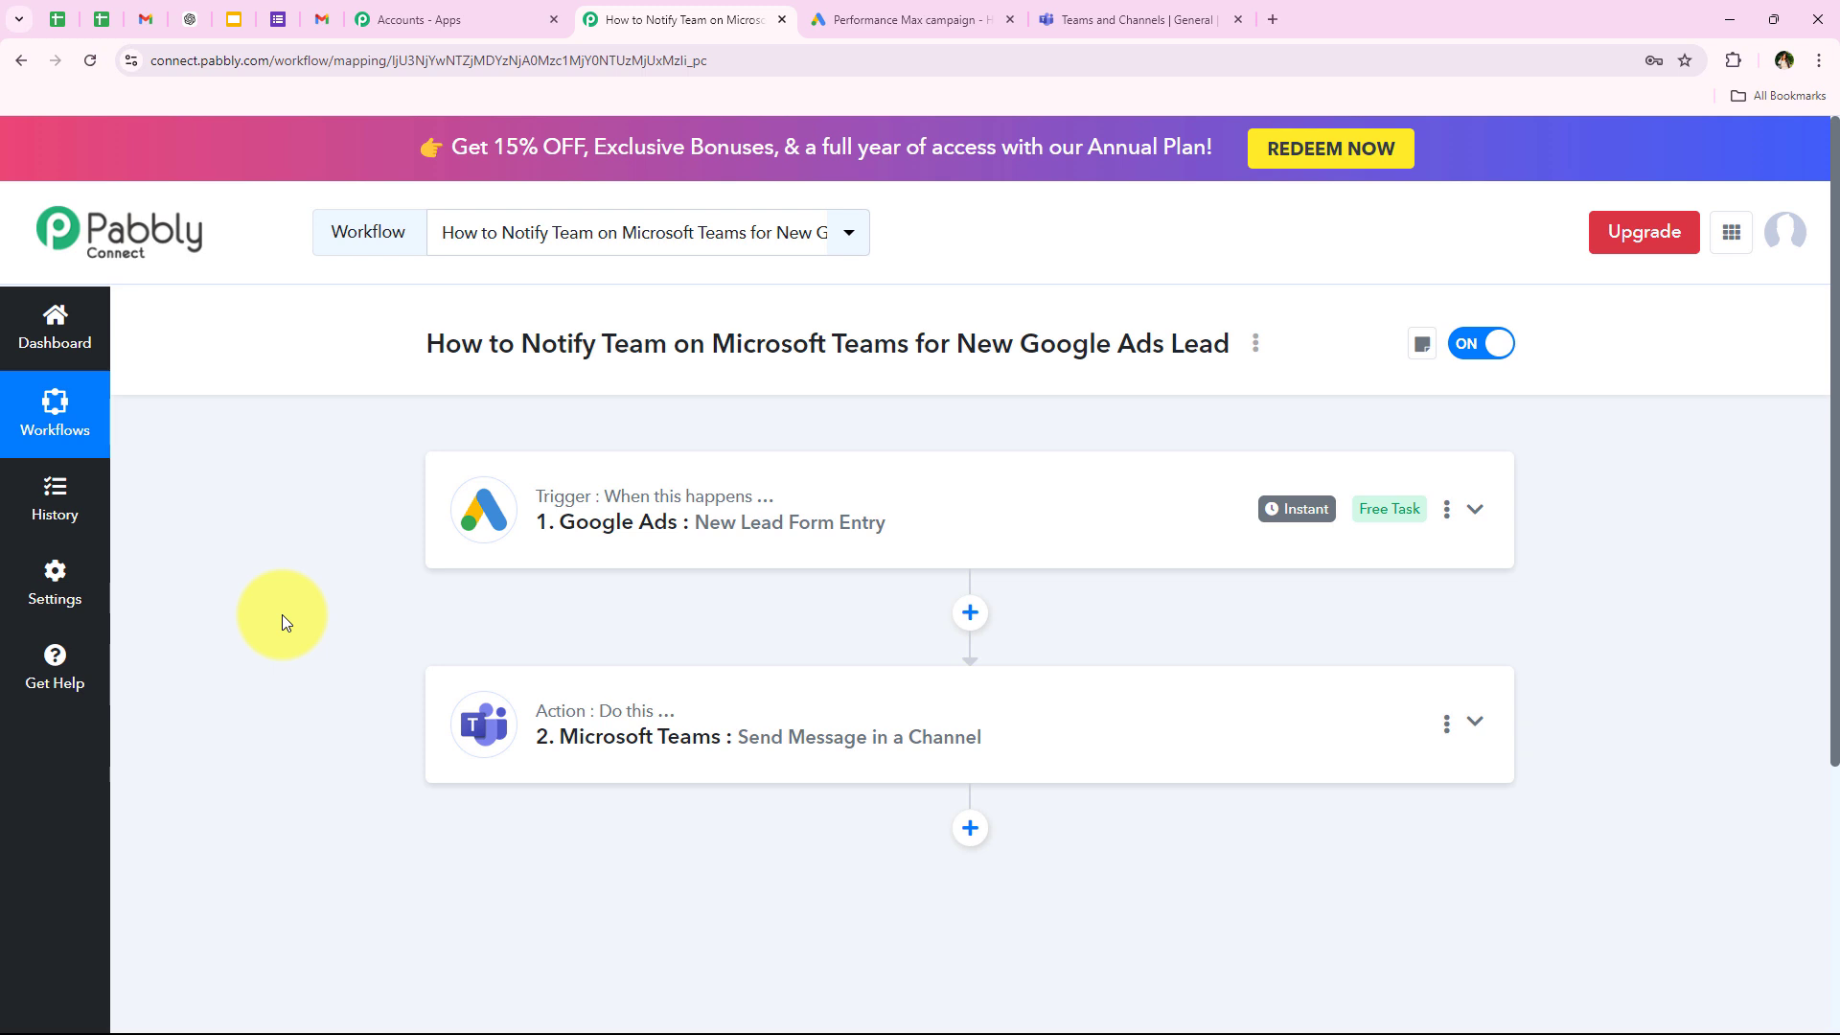